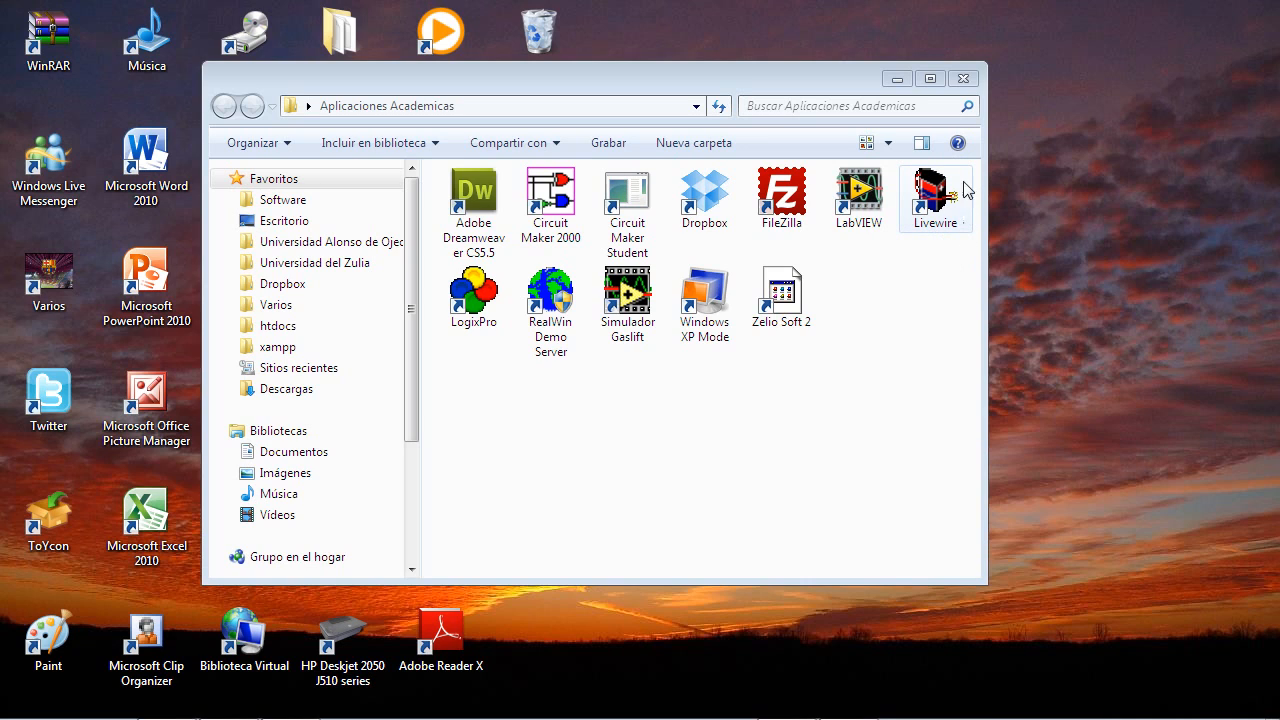
# Step: Launch Livewire from the academic applications folder and start creating a new circuit
pyautogui.click(943, 200)
pyautogui.doubleClick(943, 200)
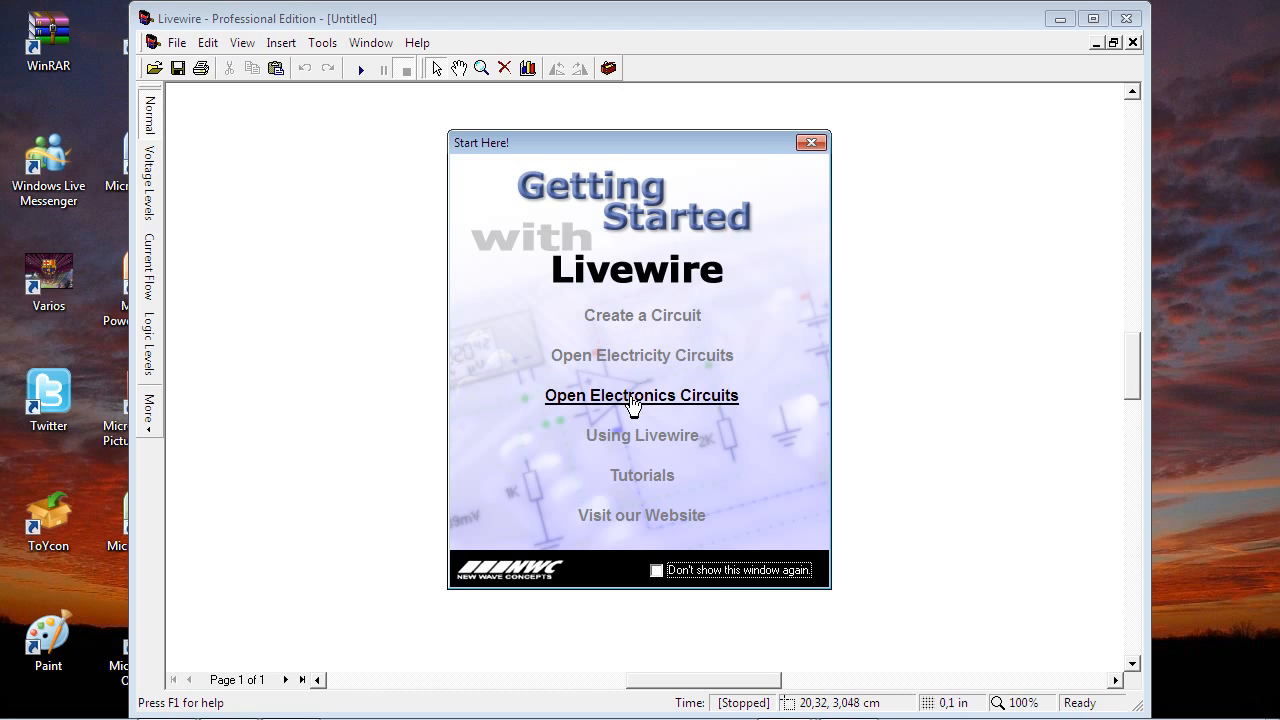
pyautogui.click(686, 318)
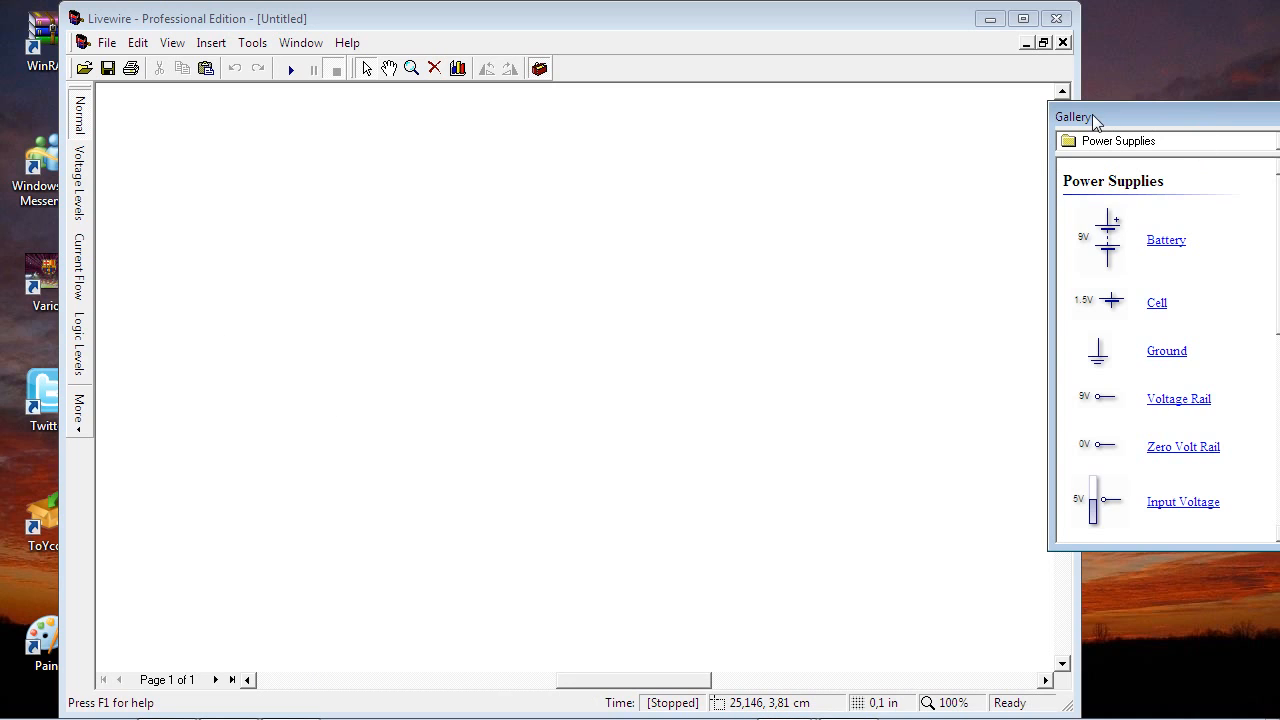
# Step: Position the component gallery over the drawing's right edge, close it and show it again
pyautogui.moveTo(1095, 120); pyautogui.dragTo(1089, 106)
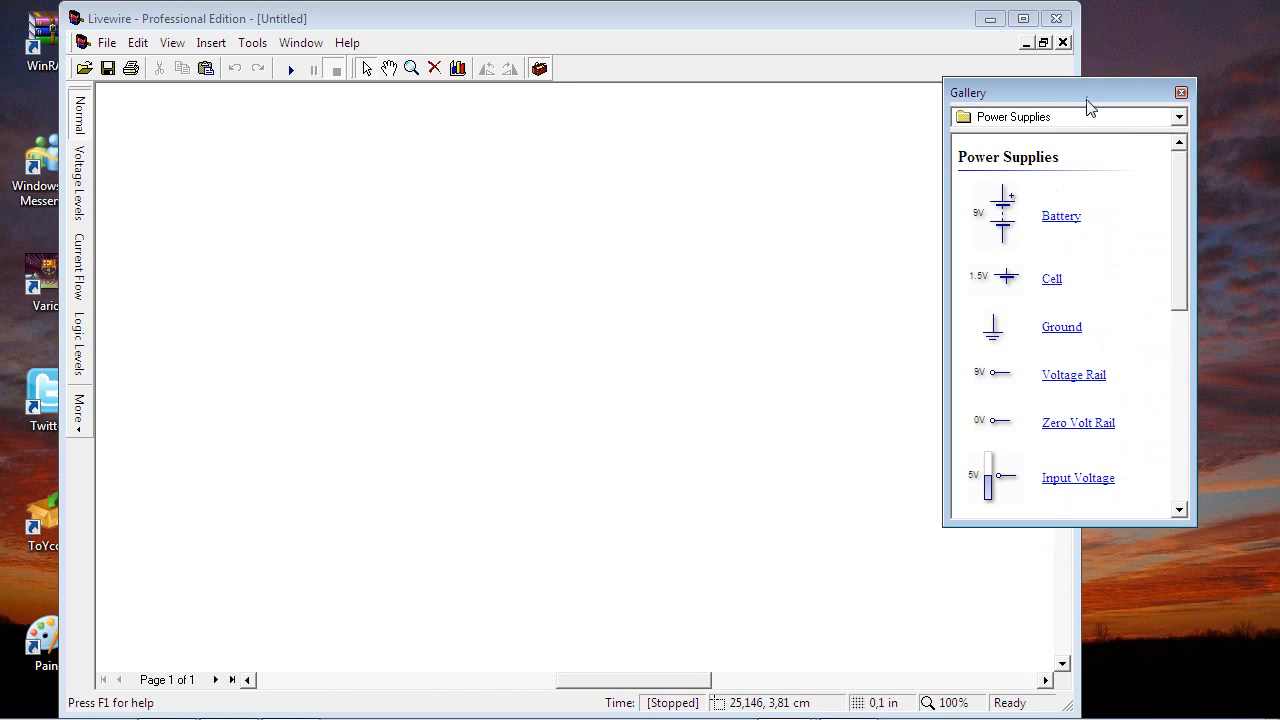
pyautogui.click(1181, 93)
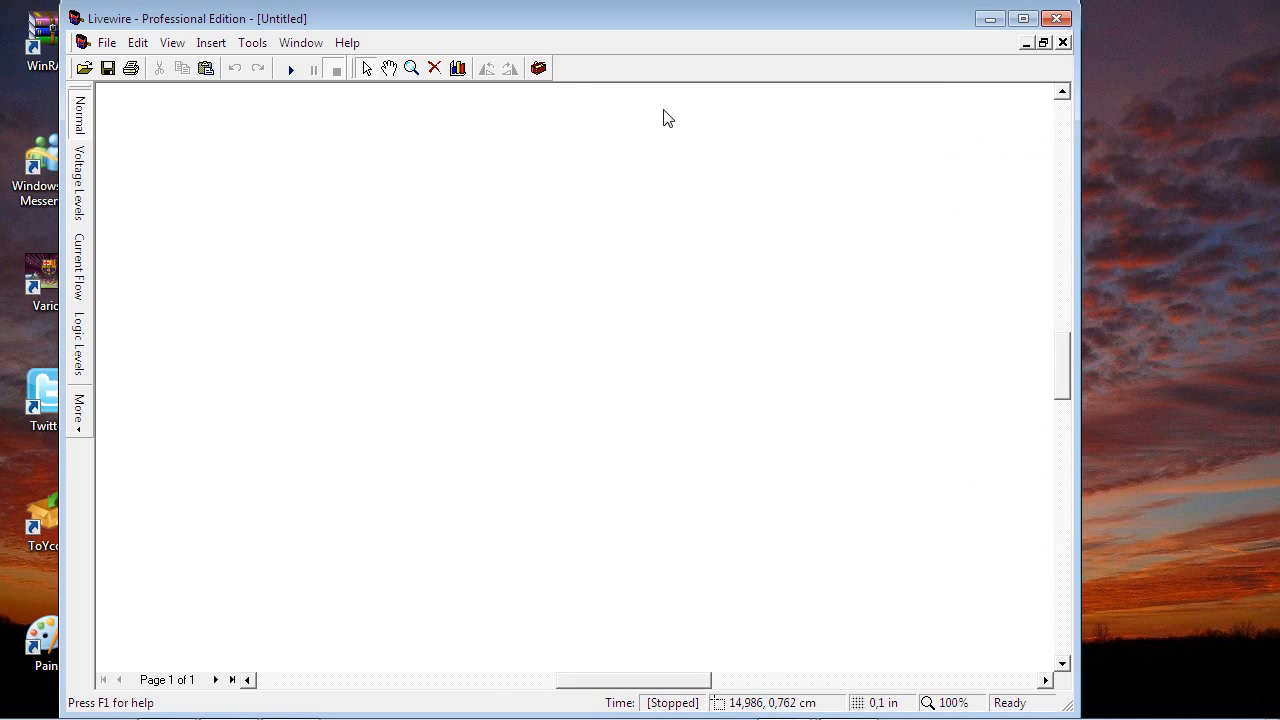
pyautogui.click(540, 68)
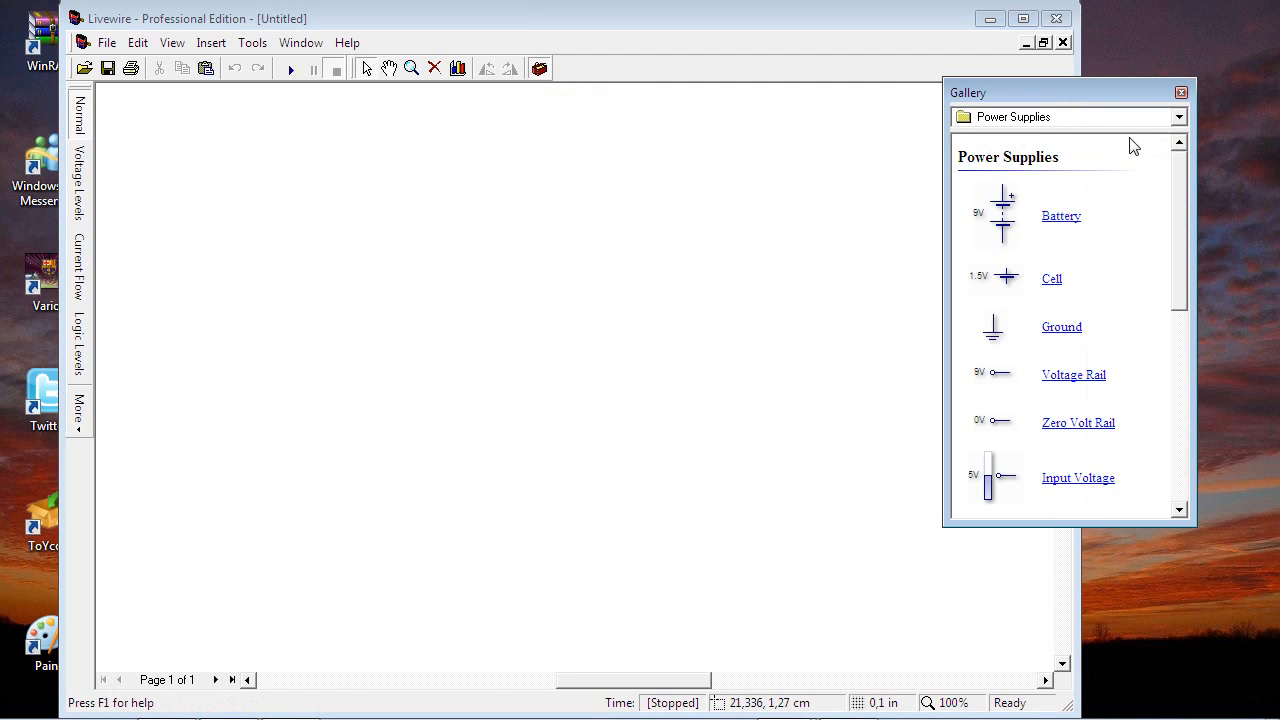
# Step: Switch to PowerPoint and examine the common-emitter BJT biasing circuit on slide 5
pyautogui.click(1179, 117)
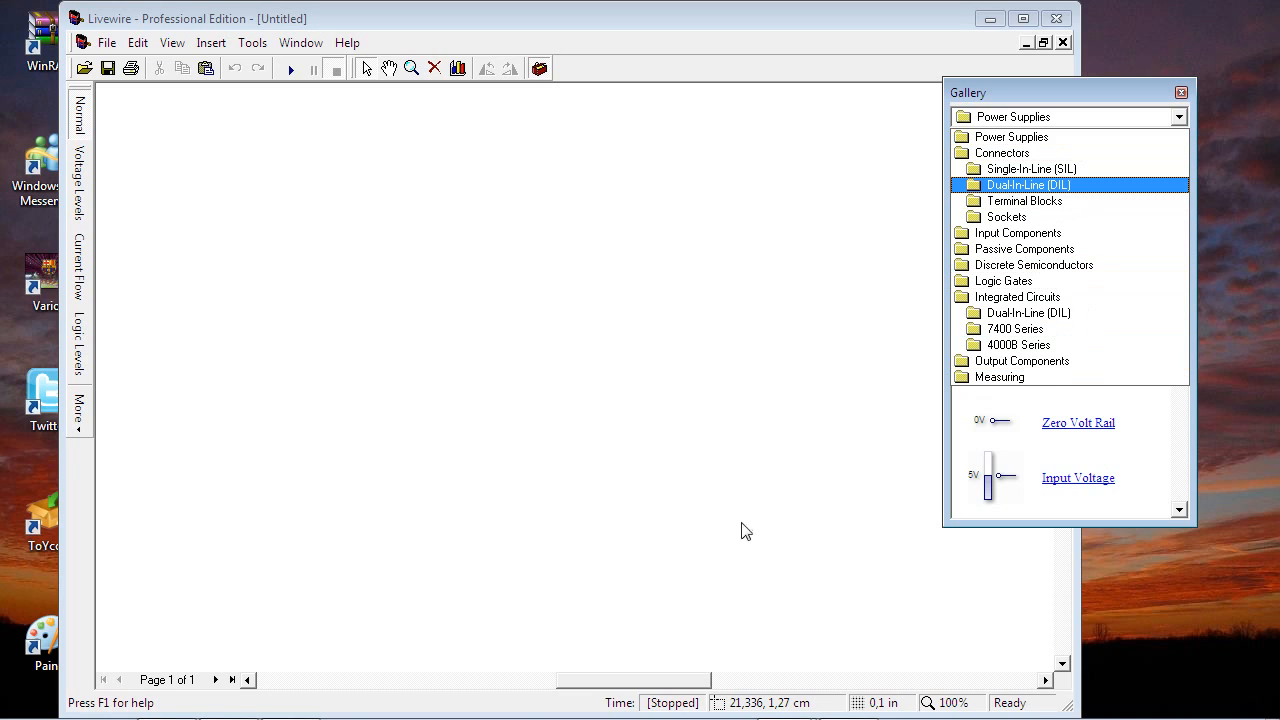
pyautogui.moveTo(662, 716)
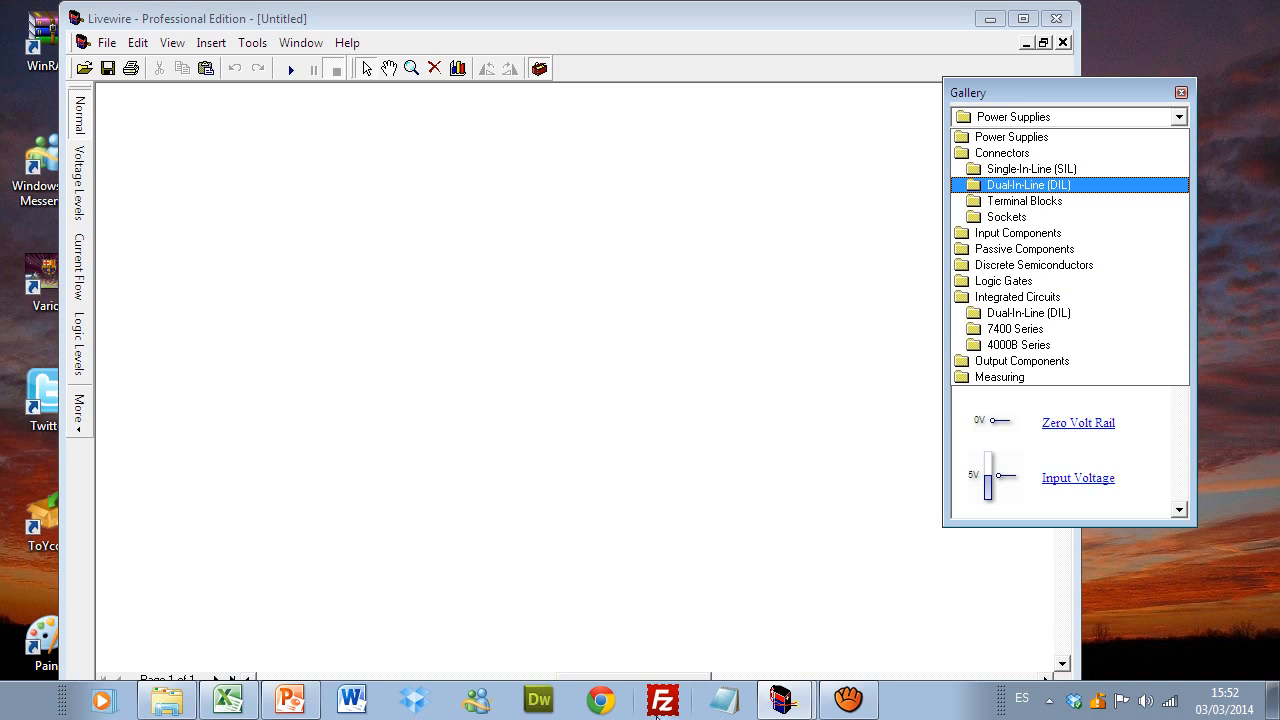
pyautogui.hotkey('alt', 'Tab')
pyautogui.hotkey('alt', 'Tab')
pyautogui.hotkey('alt', 'Tab')
pyautogui.hotkey('alt', 'Tab')
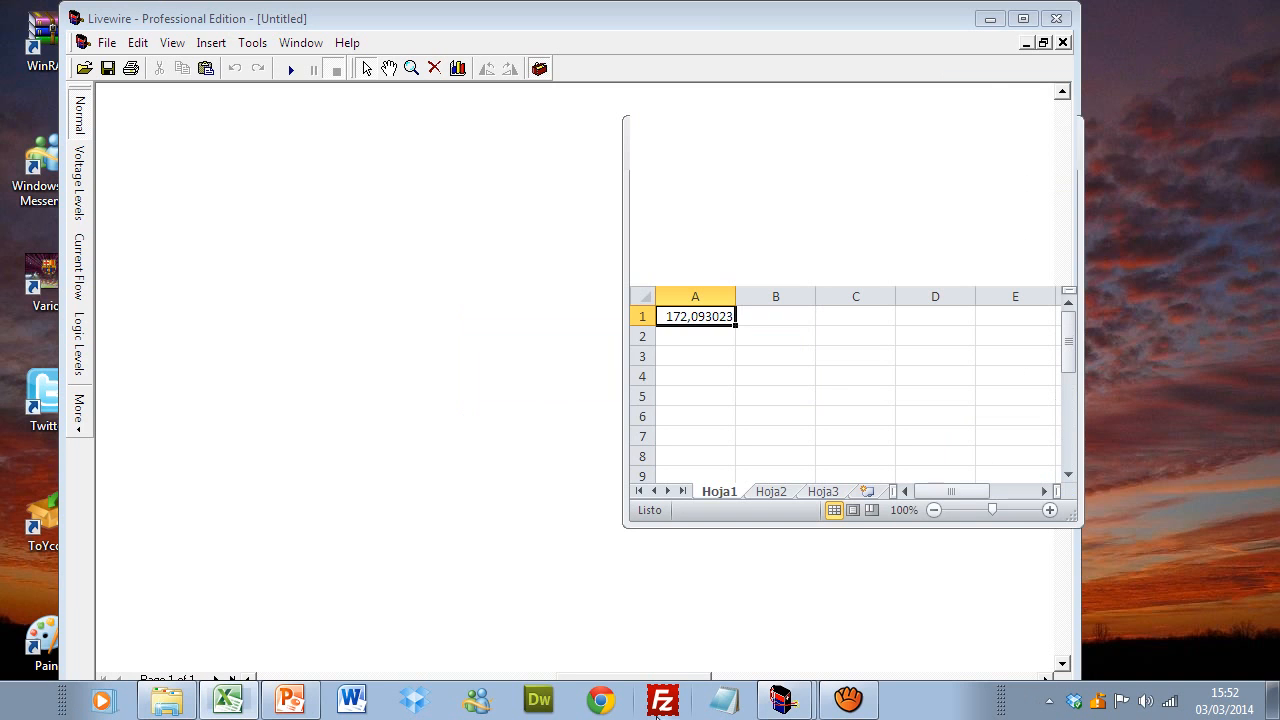
pyautogui.hotkey('alt', 'Tab')
pyautogui.hotkey('alt', 'Tab')
pyautogui.hotkey('alt', 'Tab')
pyautogui.hotkey('alt', 'Tab')
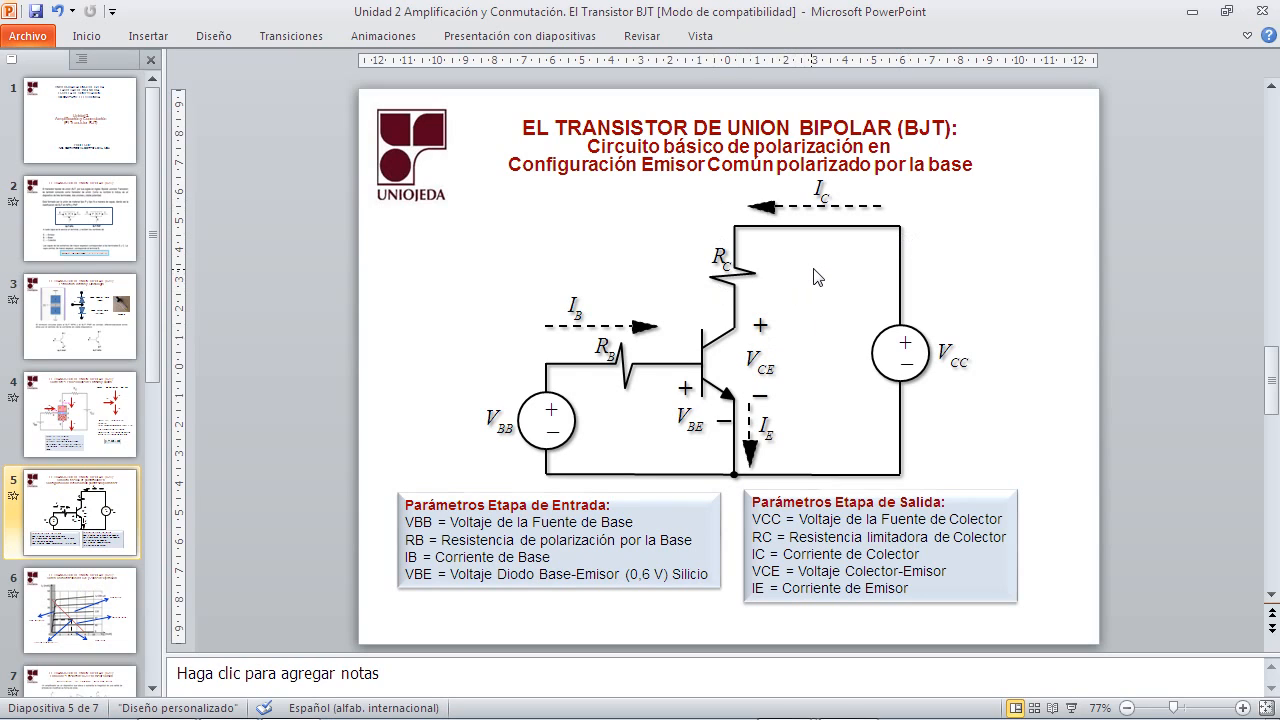
# Step: Return to Livewire and review the component categories available in the gallery
pyautogui.hotkey('alt', 'Tab')
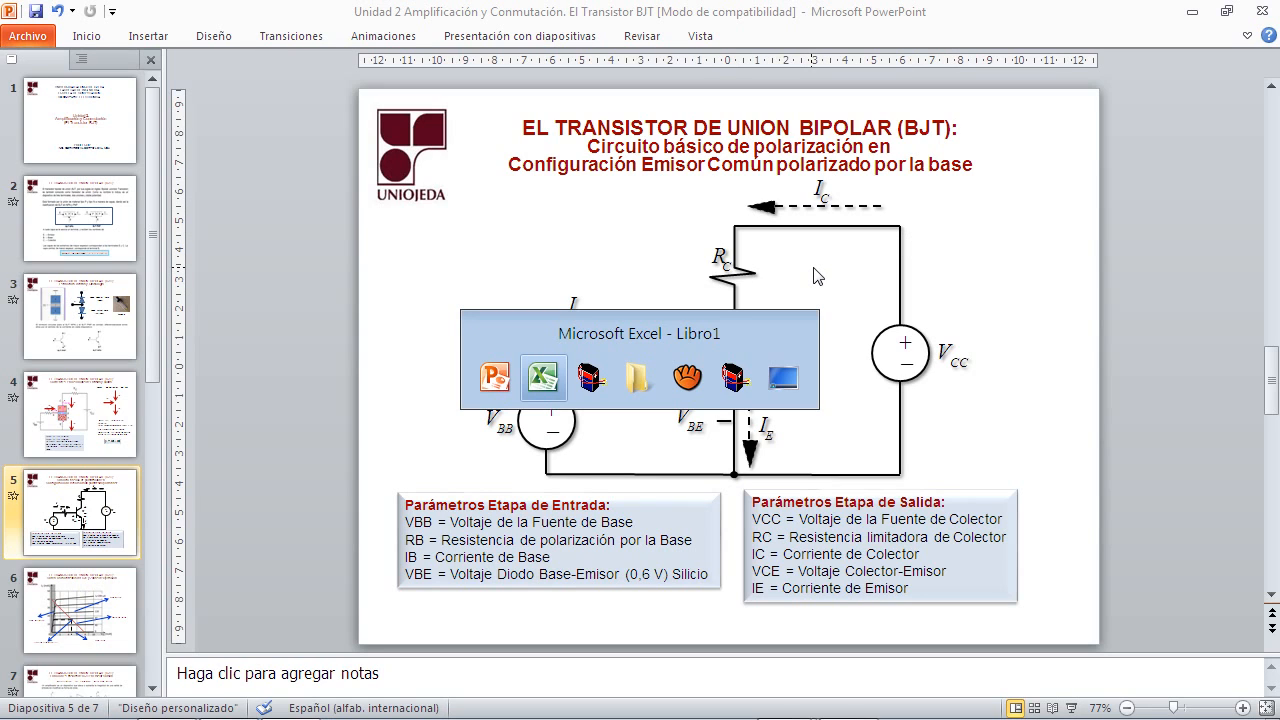
pyautogui.hotkey('alt', 'Tab')
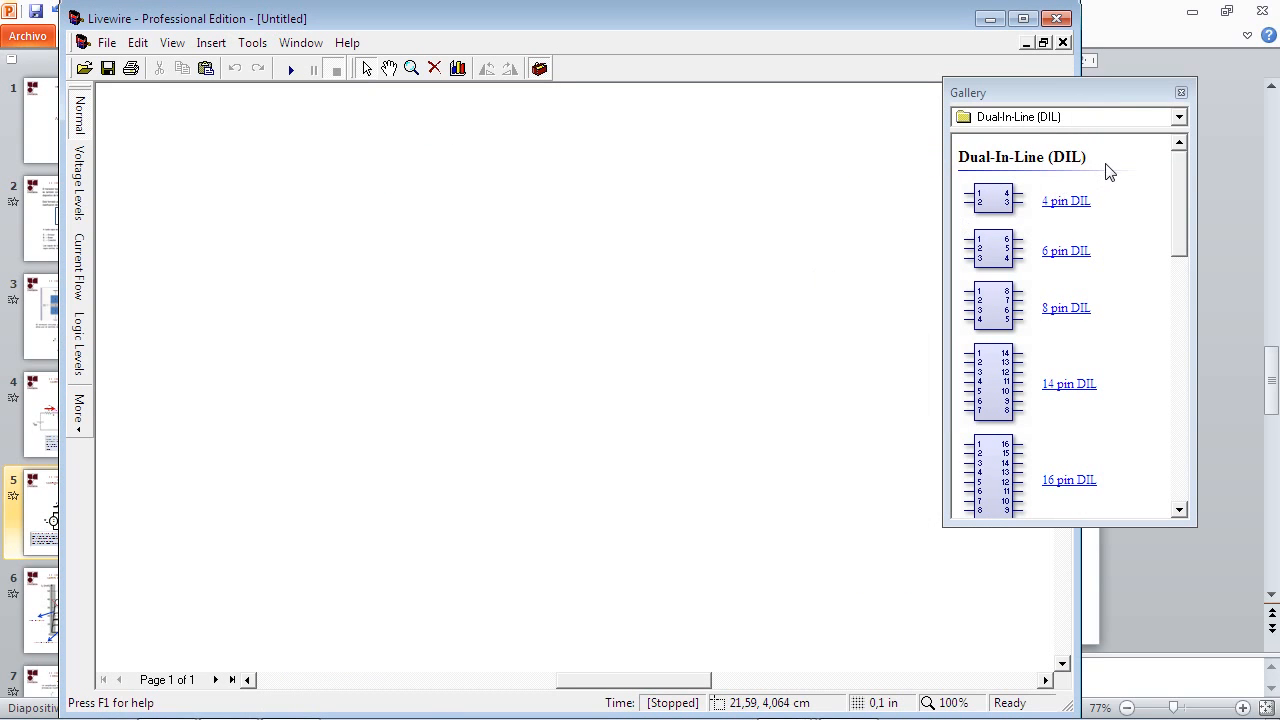
pyautogui.click(1180, 117)
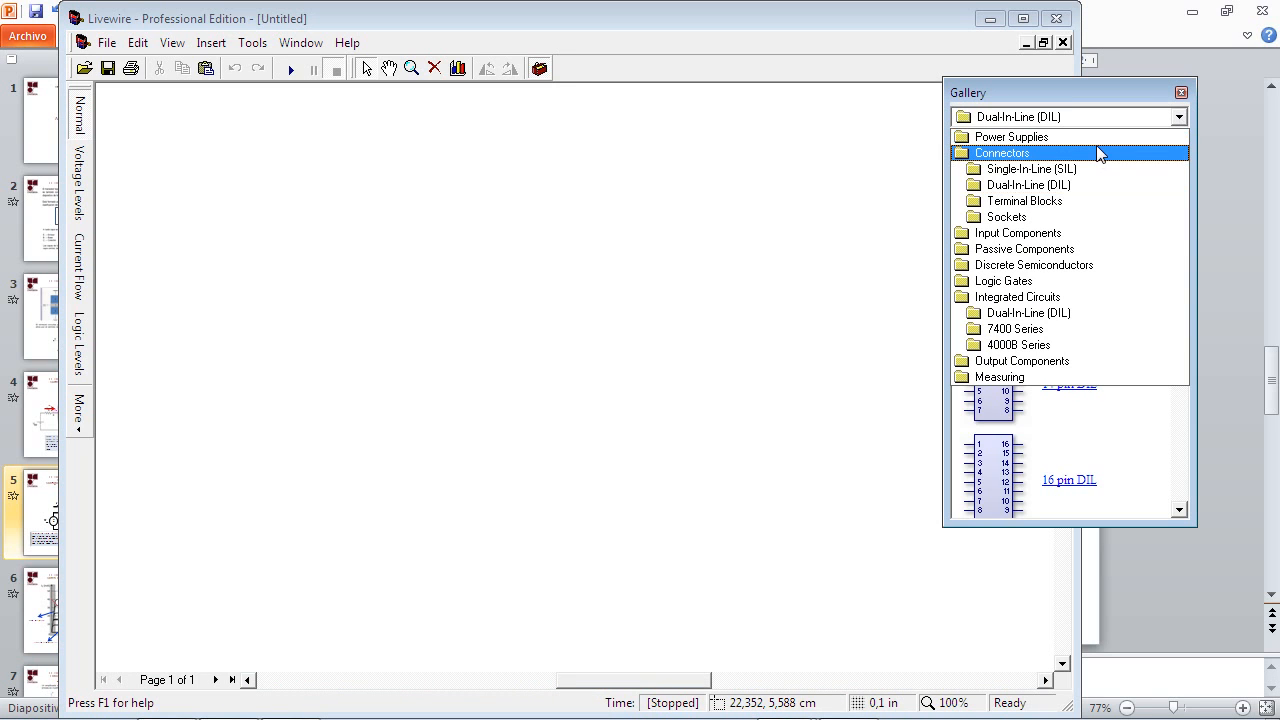
pyautogui.click(797, 181)
pyautogui.click(1183, 167)
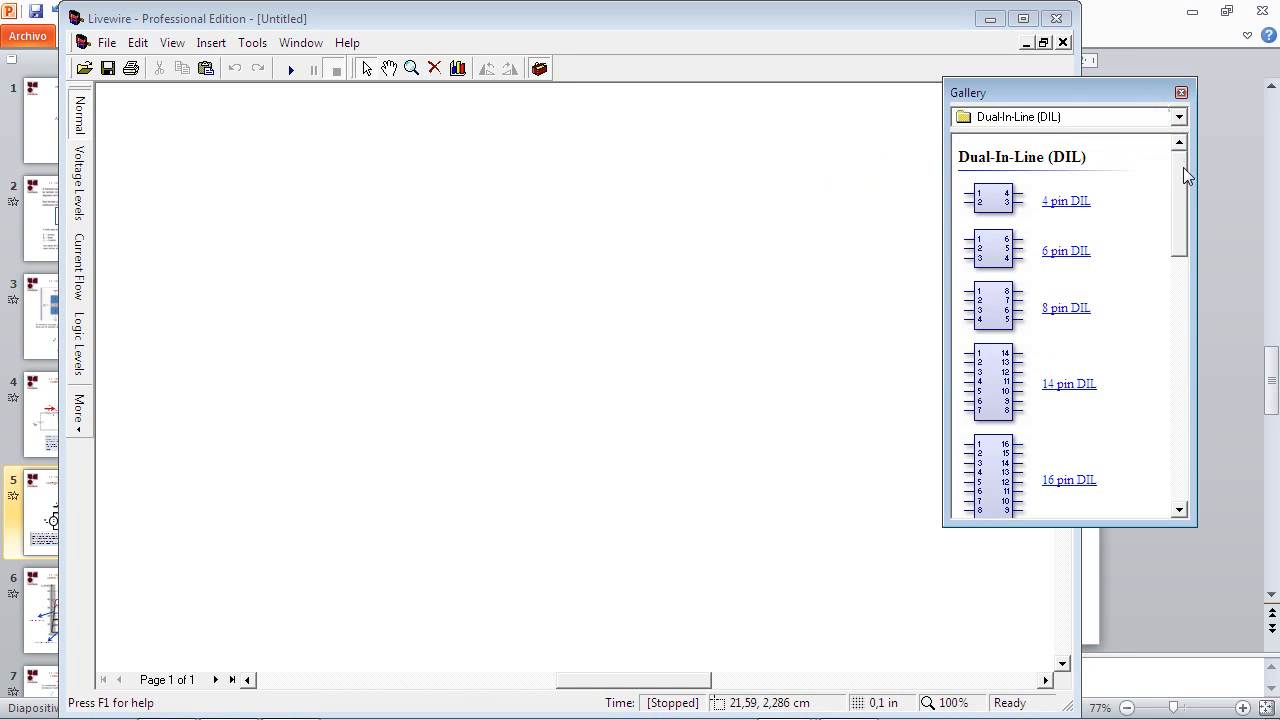
# Step: Place a transformer from the Passive Components category in the upper-left part of the drawing
pyautogui.click(1180, 117)
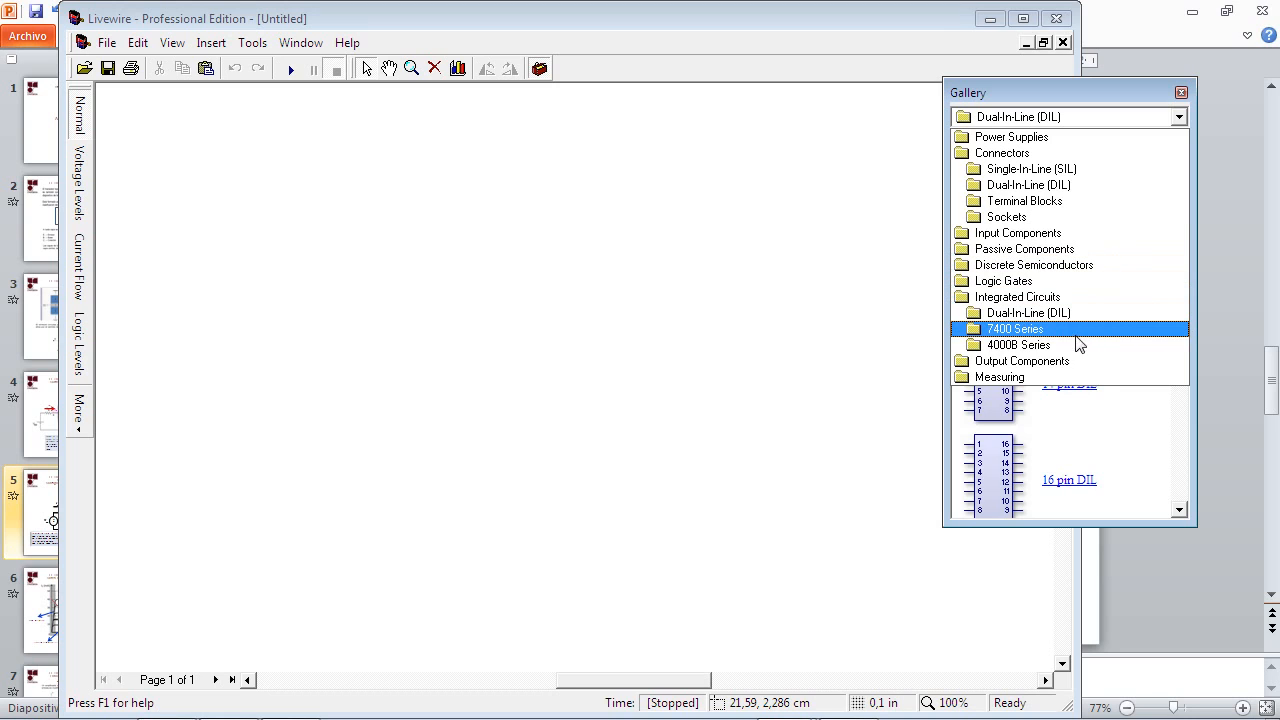
pyautogui.click(1076, 249)
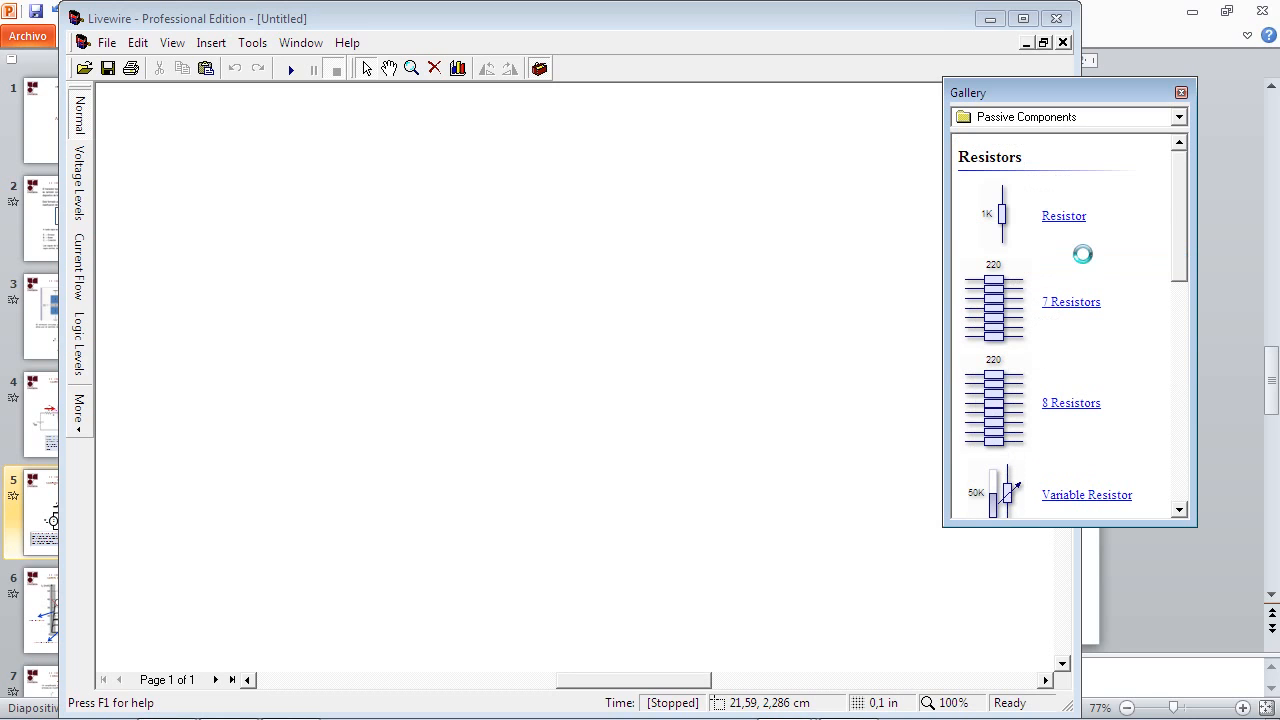
pyautogui.moveTo(1180, 256); pyautogui.dragTo(1168, 477)
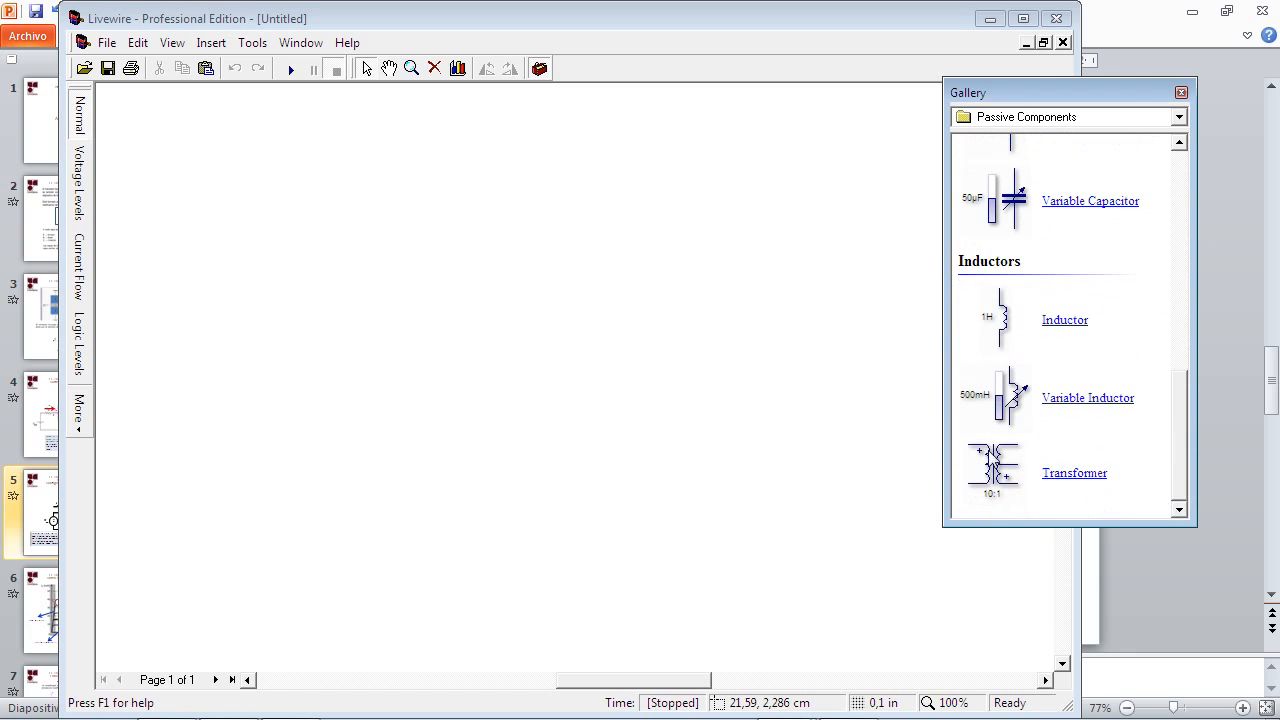
pyautogui.moveTo(993, 465); pyautogui.dragTo(354, 258)
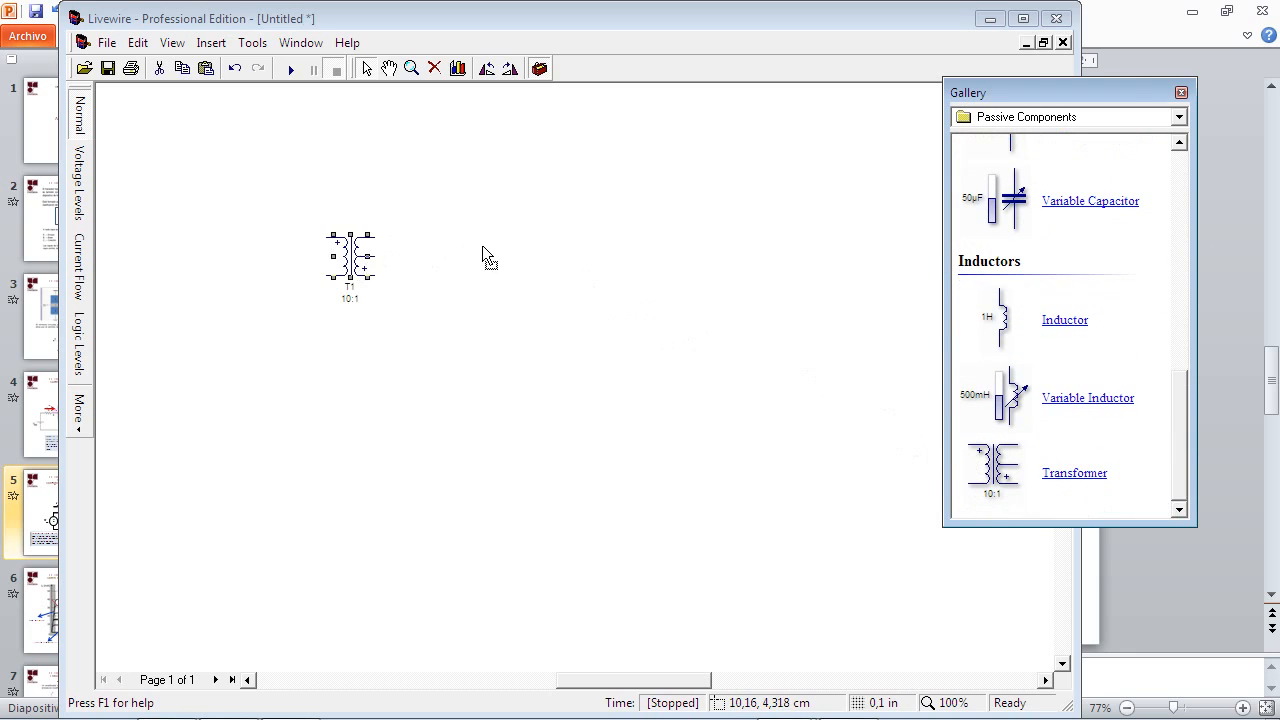
pyautogui.click(483, 249)
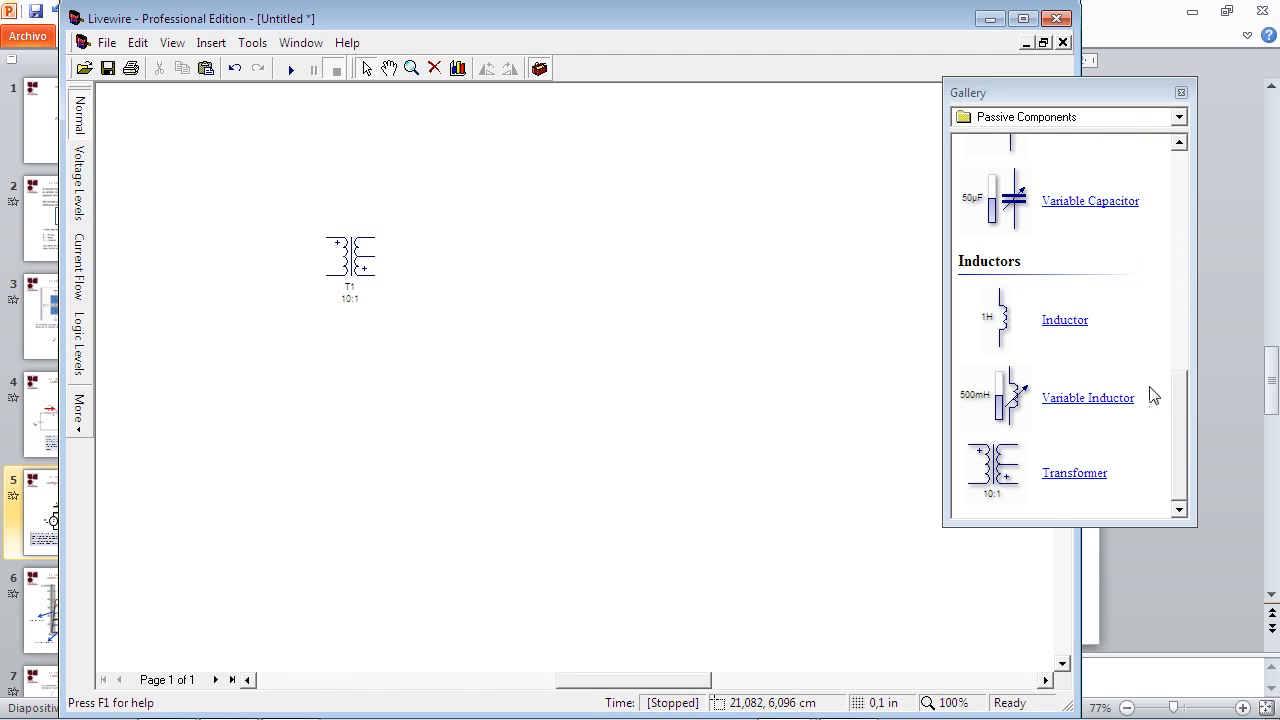
# Step: Move the transformer a short distance to the left and slightly up on the drawing
pyautogui.moveTo(1176, 409); pyautogui.dragTo(1188, 447)
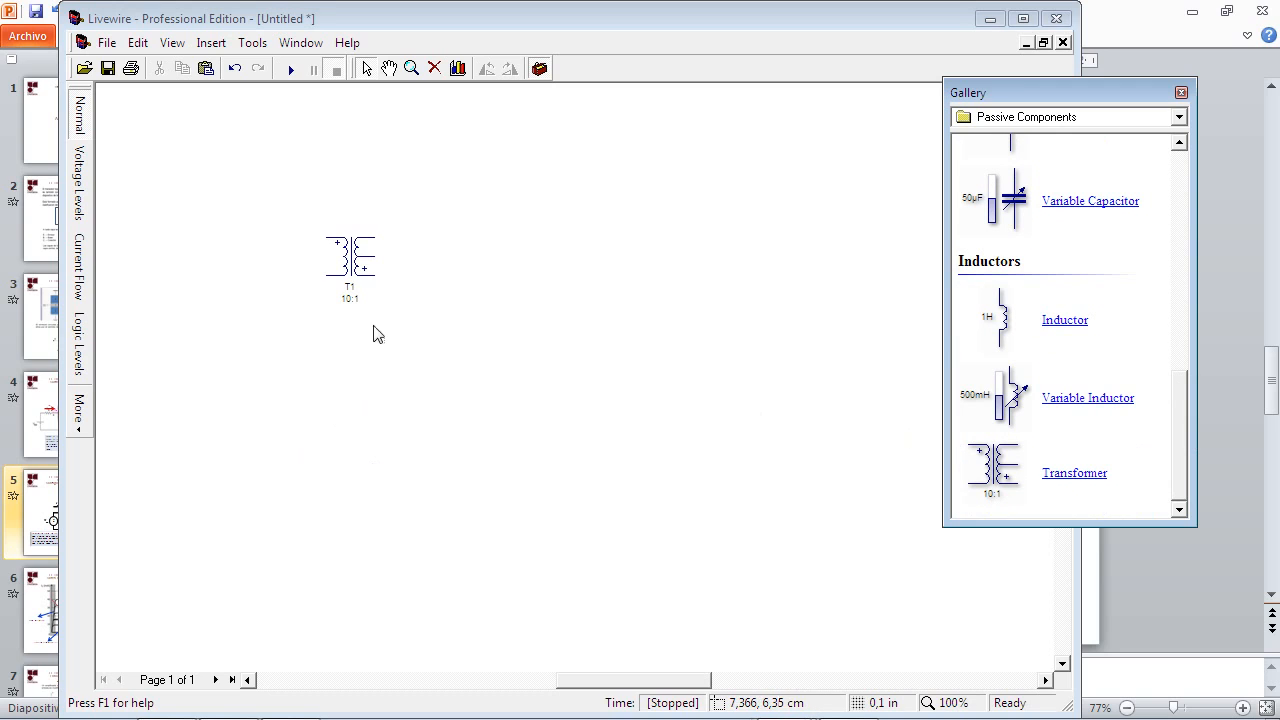
pyautogui.click(411, 68)
pyautogui.moveTo(213, 152); pyautogui.dragTo(855, 522)
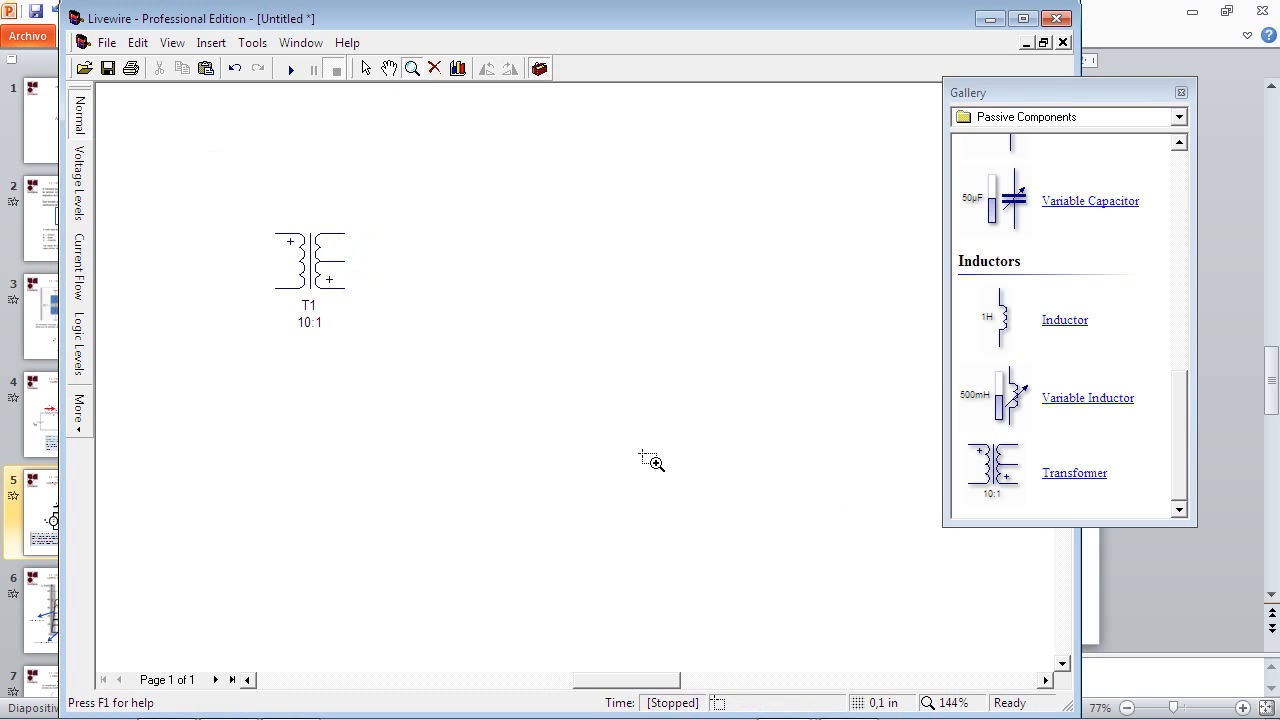
pyautogui.moveTo(157, 180); pyautogui.dragTo(562, 398)
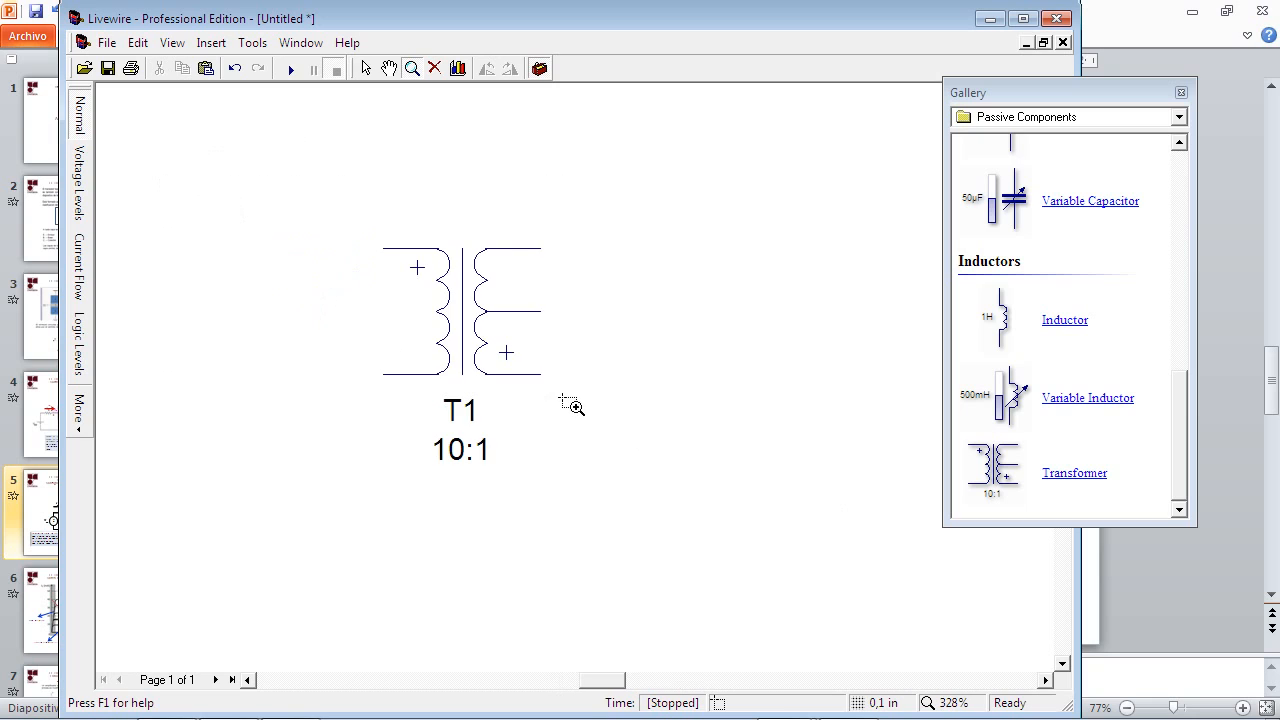
pyautogui.click(366, 68)
pyautogui.click(468, 282)
pyautogui.moveTo(468, 282); pyautogui.dragTo(310, 251)
pyautogui.click(442, 359)
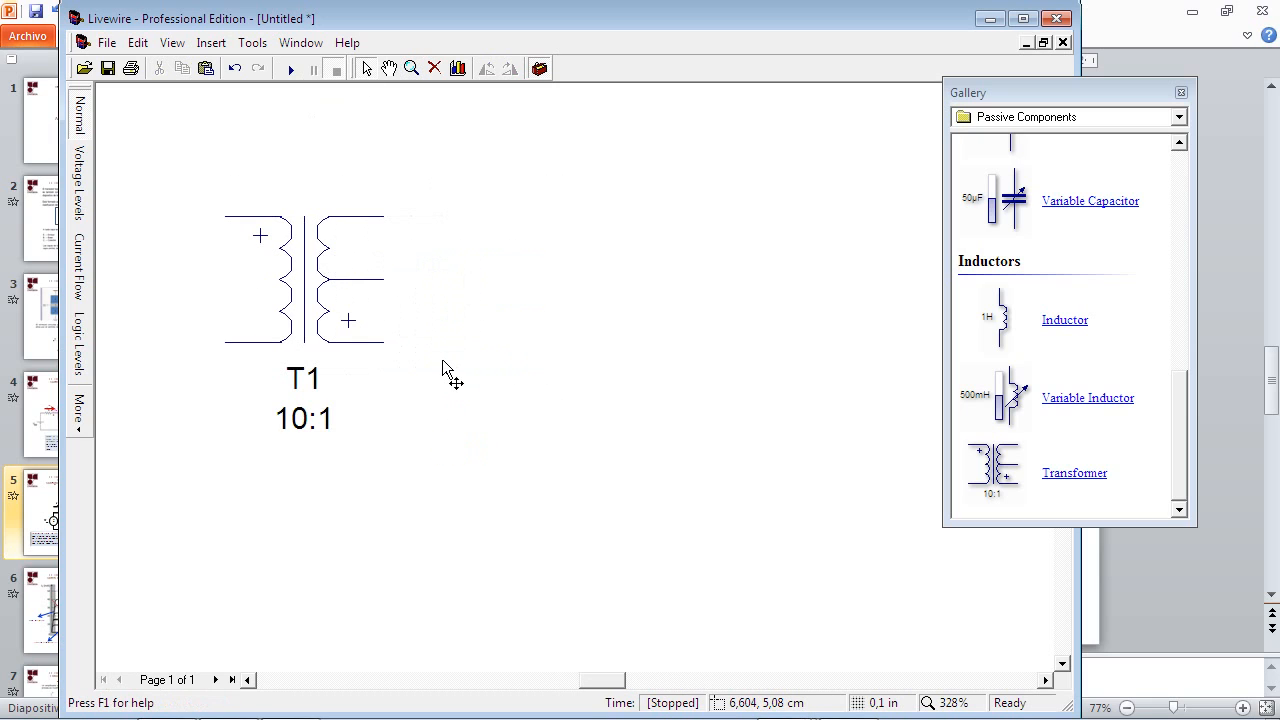
# Step: Look at the transformer's number, caption and windings properties, and close them without changes
pyautogui.click(315, 432)
pyautogui.doubleClick(315, 432)
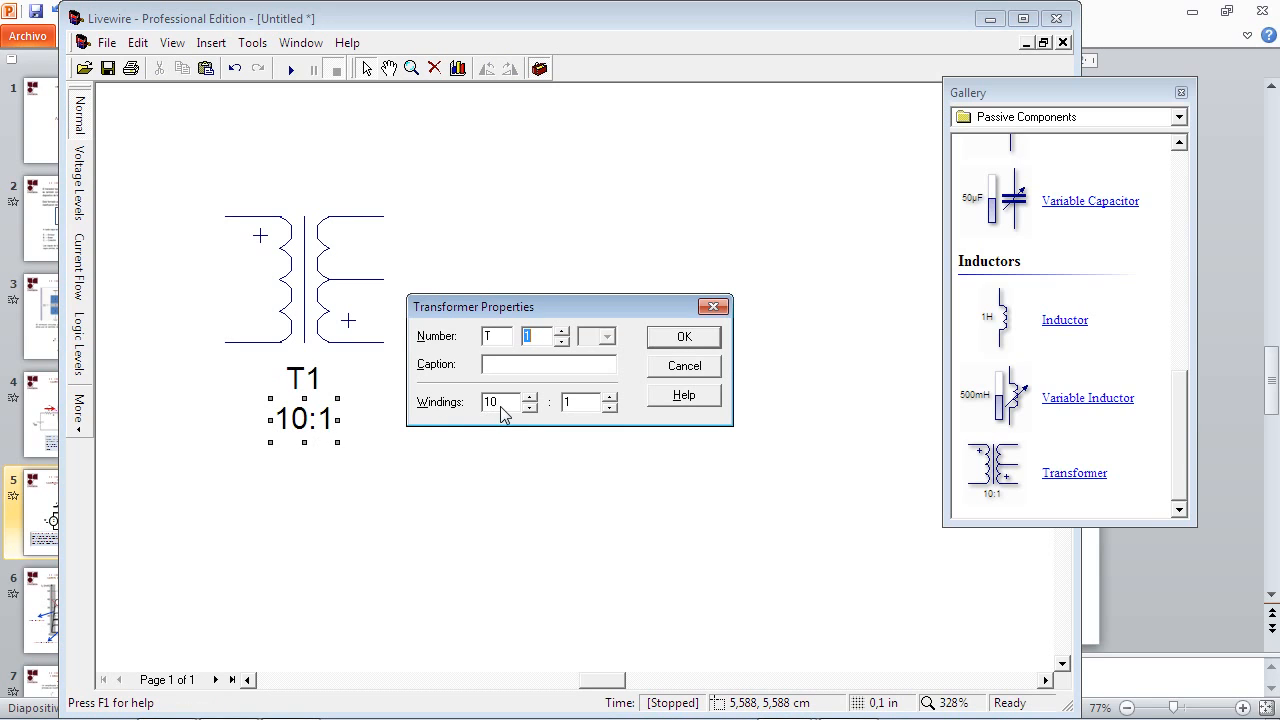
pyautogui.click(714, 306)
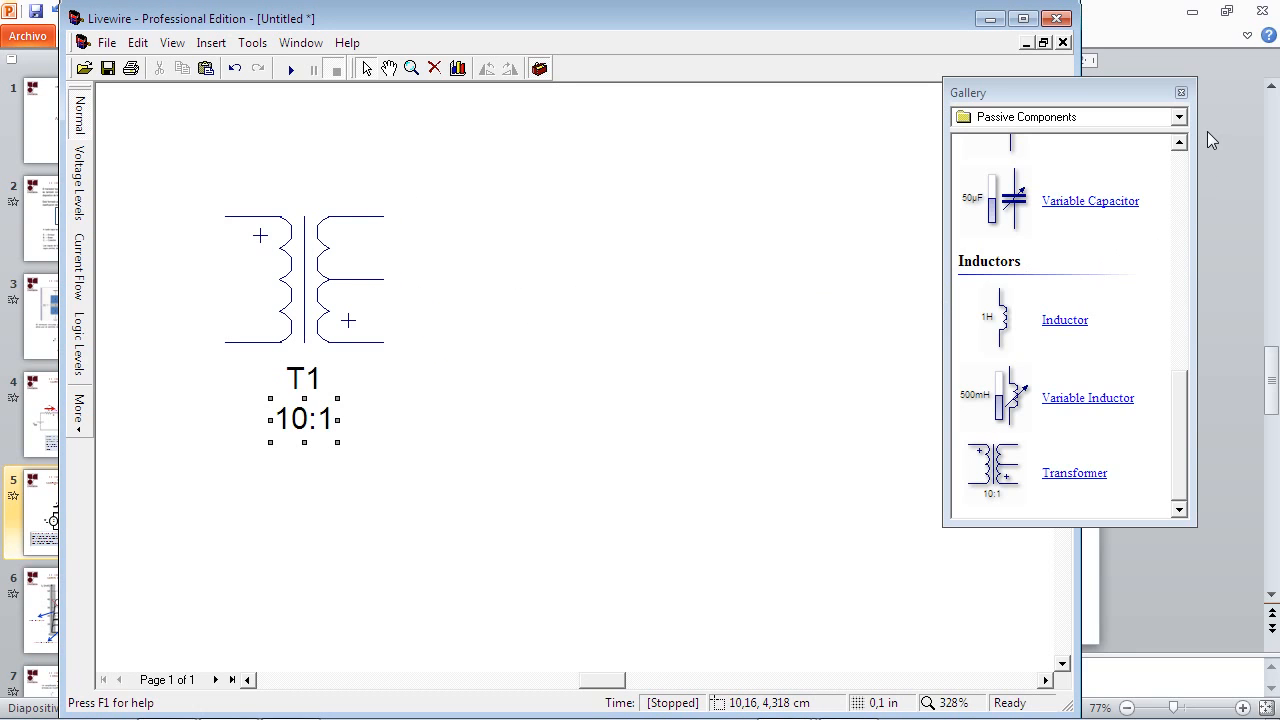
# Step: Place a bridge rectifier from the Discrete Semiconductors category to the right of the transformer
pyautogui.click(1179, 117)
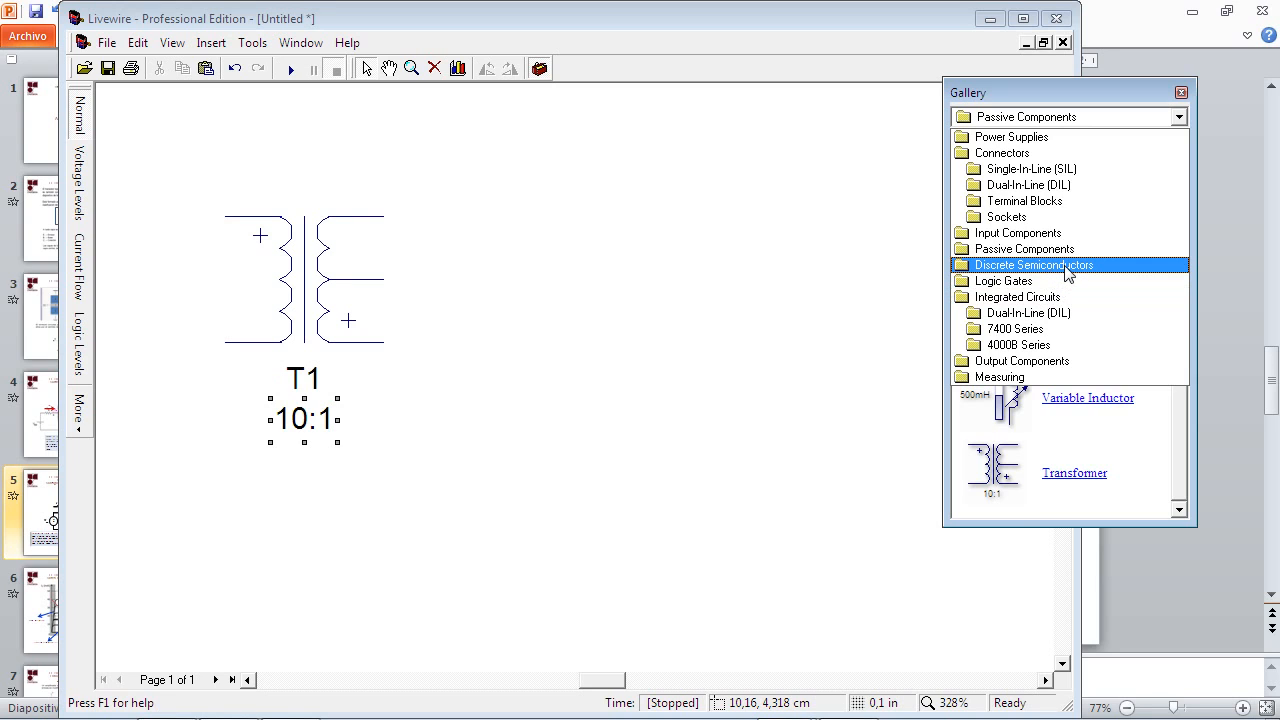
pyautogui.click(1068, 273)
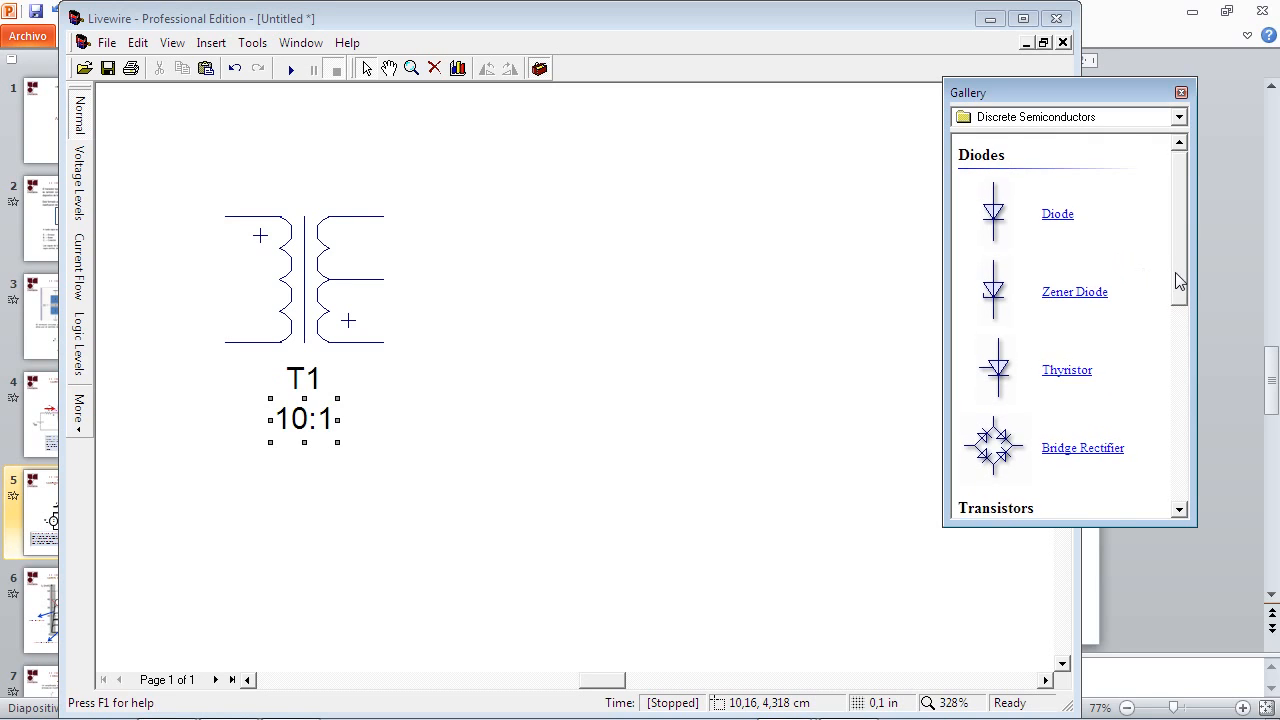
pyautogui.moveTo(1175, 272); pyautogui.dragTo(1175, 333)
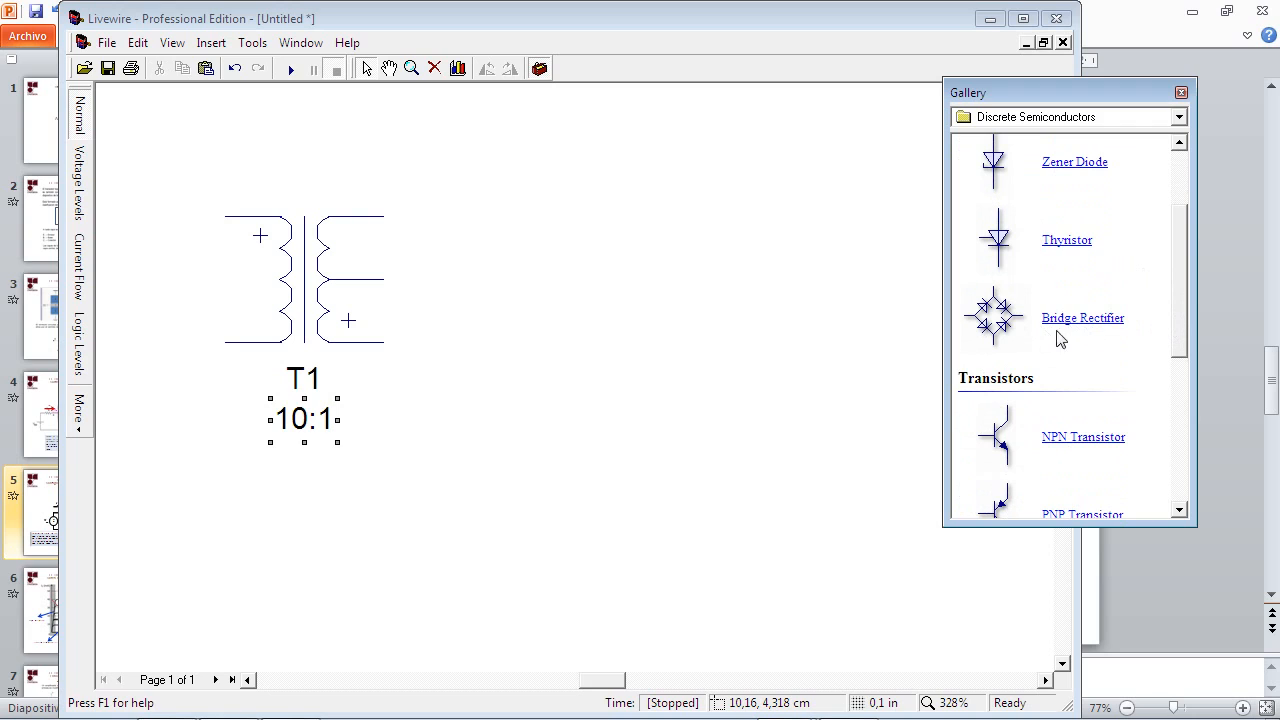
pyautogui.moveTo(995, 318); pyautogui.dragTo(574, 286)
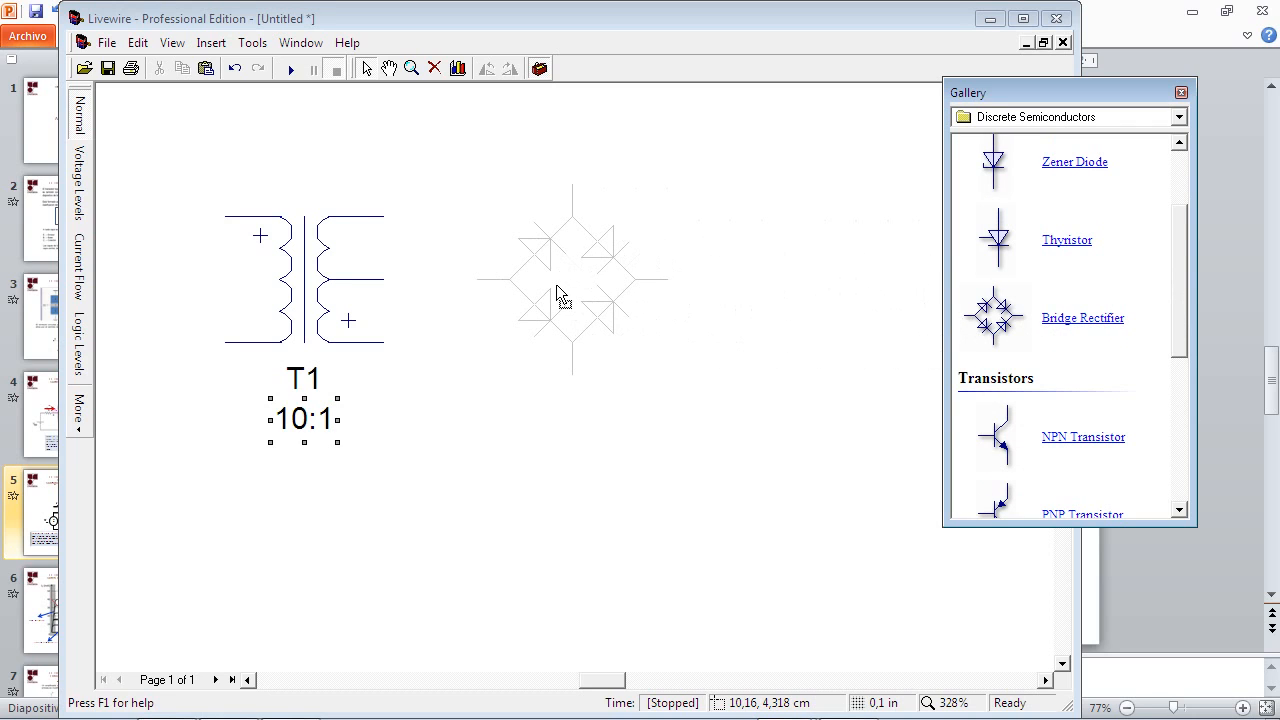
pyautogui.moveTo(556, 284); pyautogui.dragTo(558, 288)
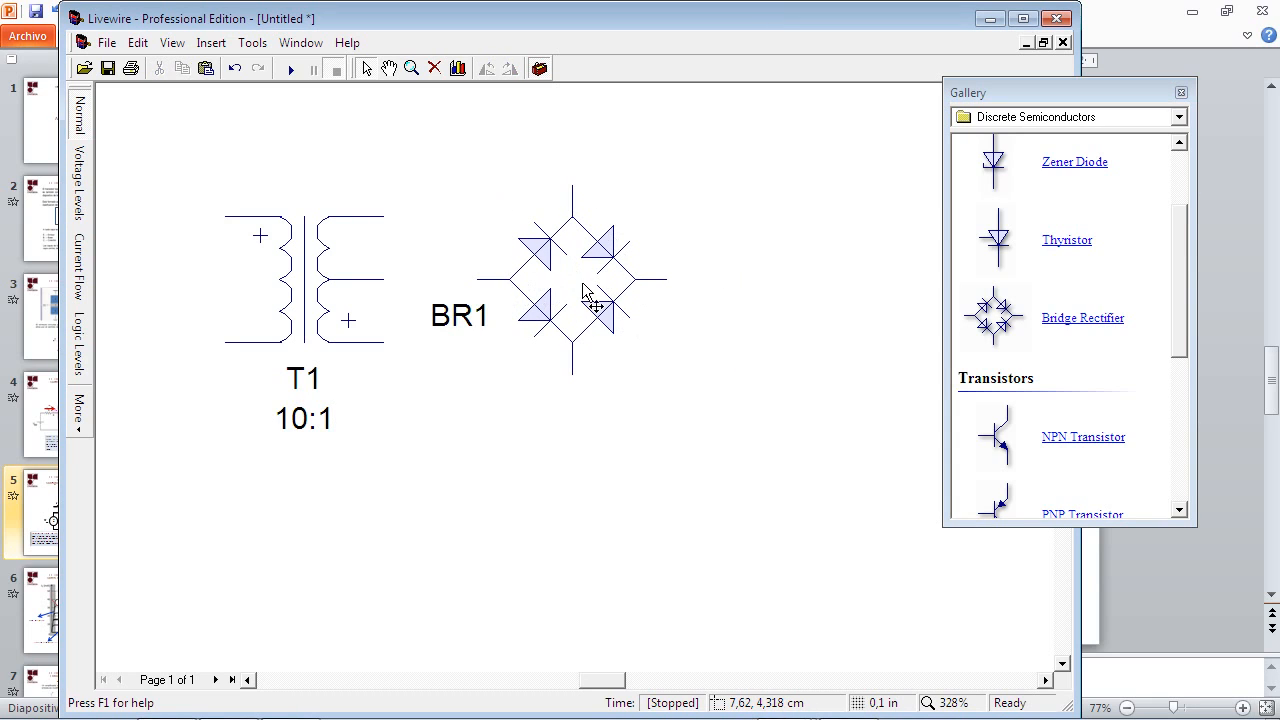
# Step: Raise the bridge rectifier level with the upper secondary terminal and wire the outer secondary terminals to its left and right terminals
pyautogui.moveTo(586, 290); pyautogui.dragTo(558, 222)
pyautogui.moveTo(383, 214); pyautogui.dragTo(478, 216)
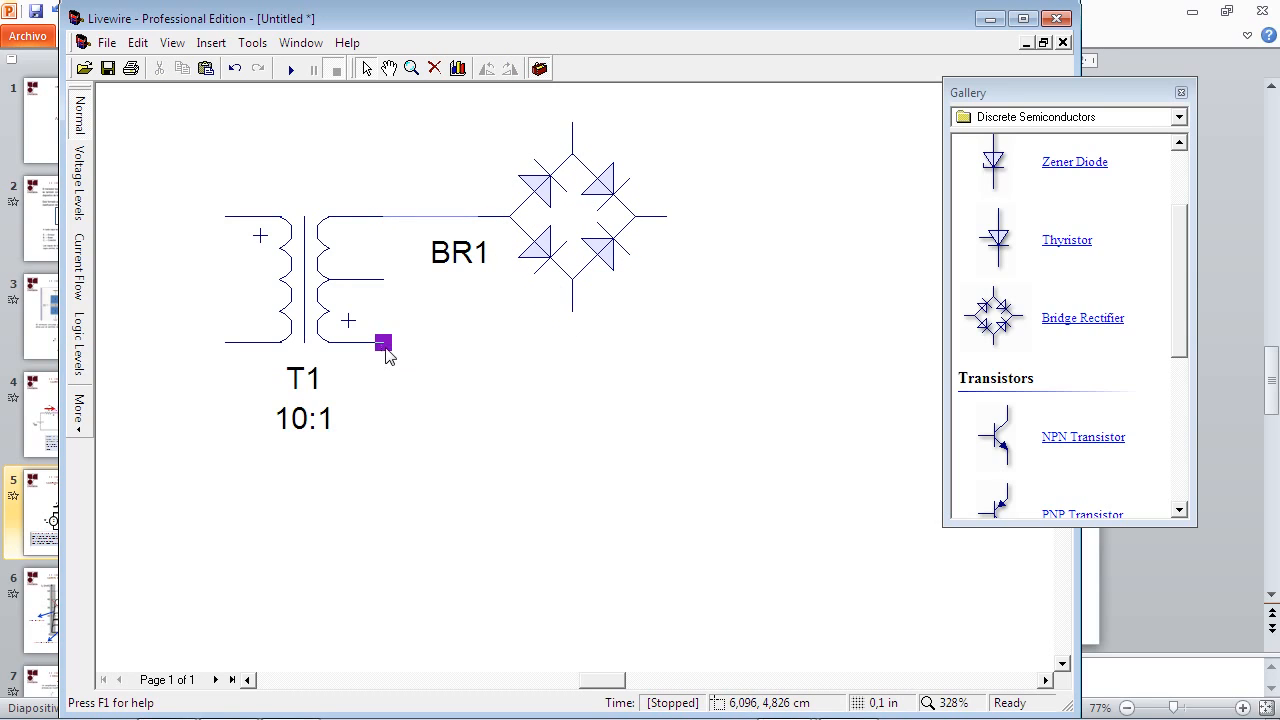
pyautogui.moveTo(383, 343); pyautogui.dragTo(666, 216)
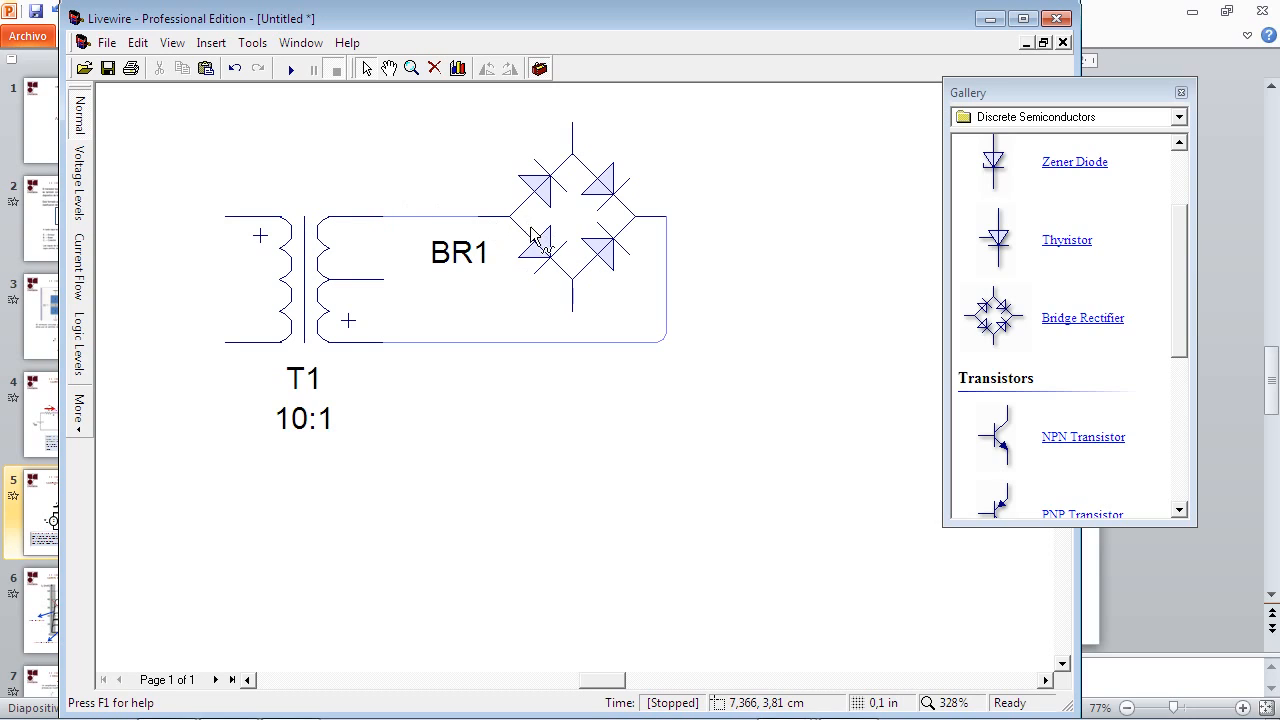
# Step: Delete both wires between the transformer and the bridge rectifier
pyautogui.click(427, 217)
pyautogui.click(491, 341)
pyautogui.press('Delete')
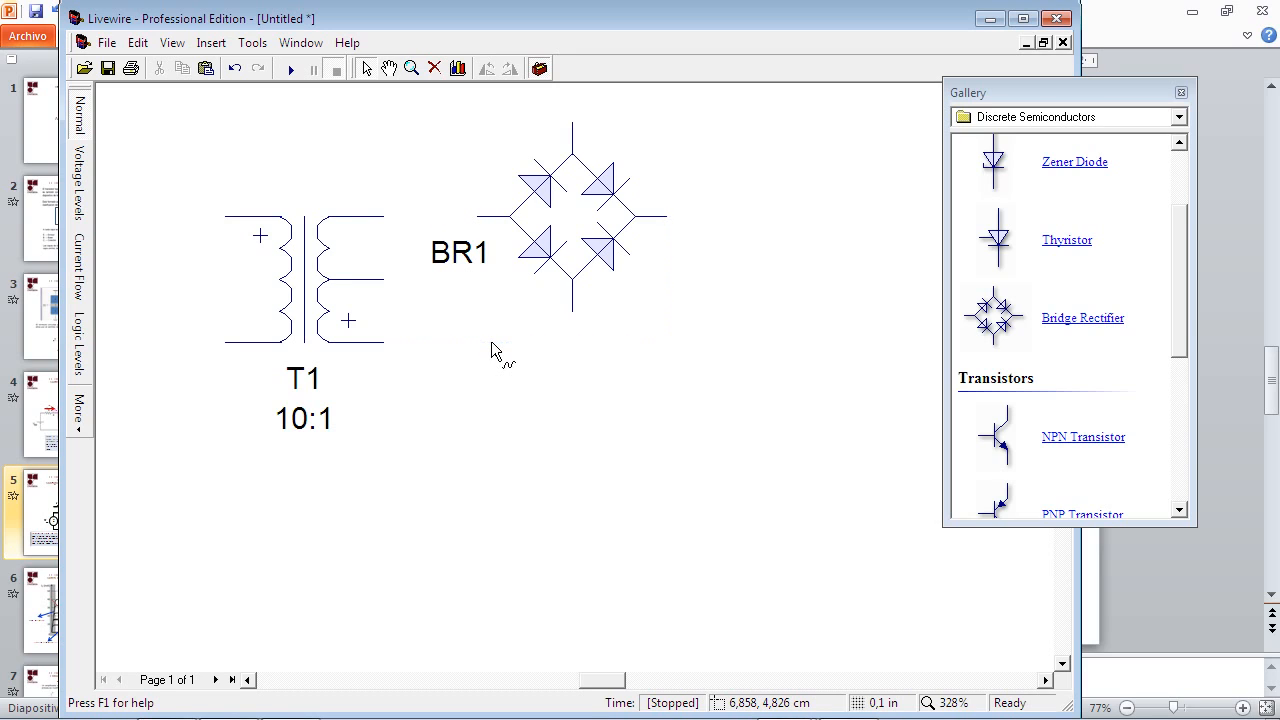
# Step: Move the bridge rectifier down and to the right, and wire the outer secondary terminals to its top and bottom terminals
pyautogui.moveTo(563, 251); pyautogui.dragTo(602, 303)
pyautogui.moveTo(384, 216); pyautogui.dragTo(600, 182)
pyautogui.moveTo(384, 342); pyautogui.dragTo(603, 374)
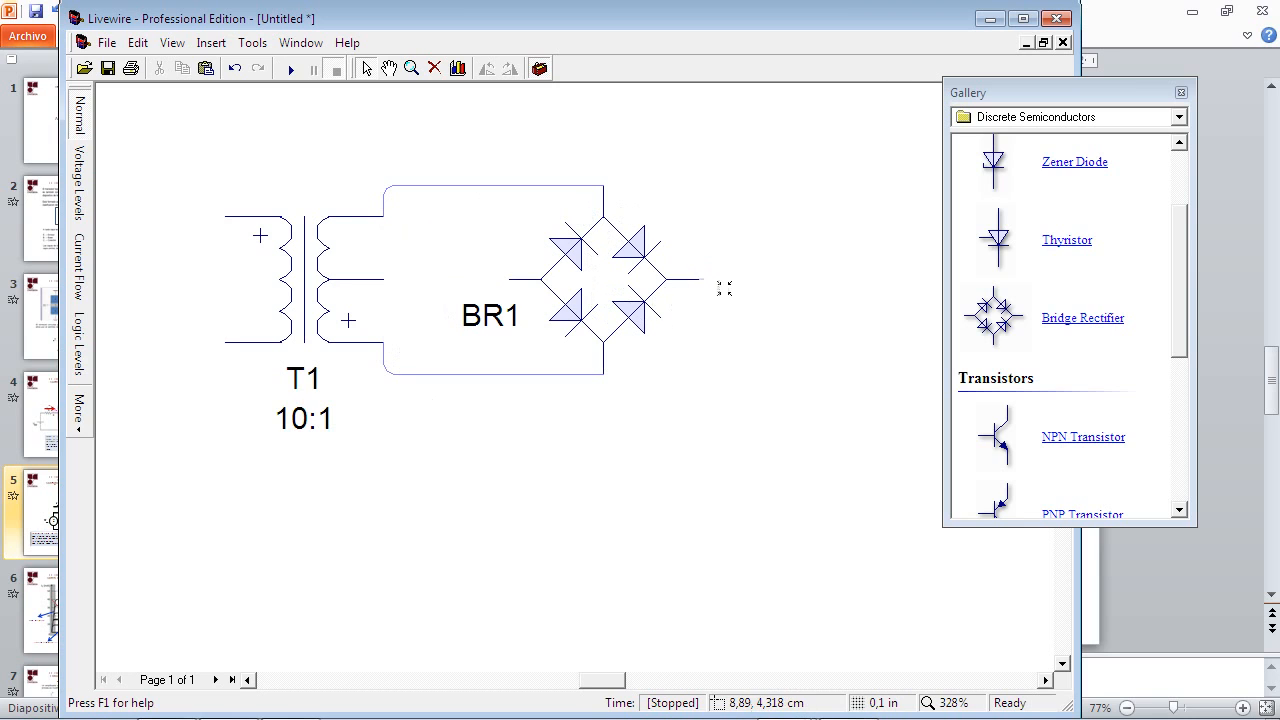
# Step: Place a capacitor below and right of the bridge rectifier, and wire it across the rectifier's left and right terminals
pyautogui.click(1180, 120)
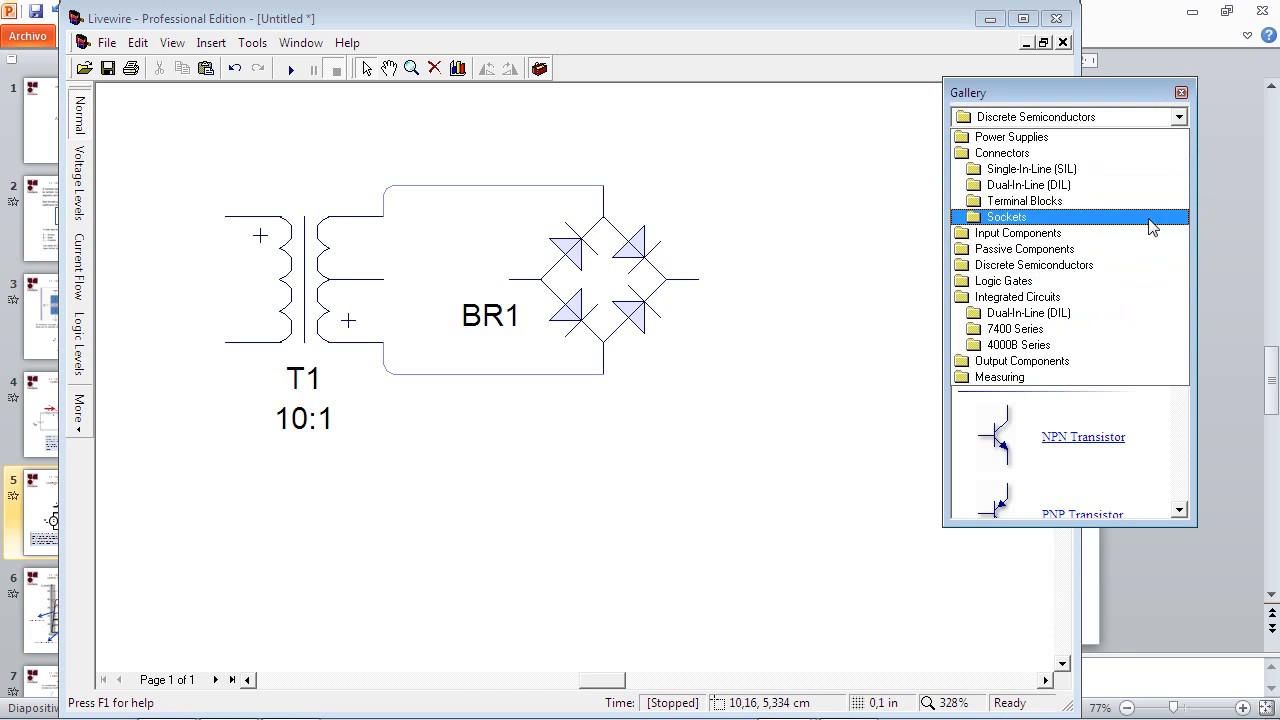
pyautogui.click(1048, 254)
pyautogui.moveTo(1180, 237); pyautogui.dragTo(1168, 399)
pyautogui.moveTo(1005, 270)
pyautogui.mouseDown()
pyautogui.moveTo(740, 310)
pyautogui.moveTo(776, 391)
pyautogui.mouseUp()
pyautogui.moveTo(692, 282); pyautogui.dragTo(762, 311)
pyautogui.moveTo(511, 281); pyautogui.dragTo(761, 502)
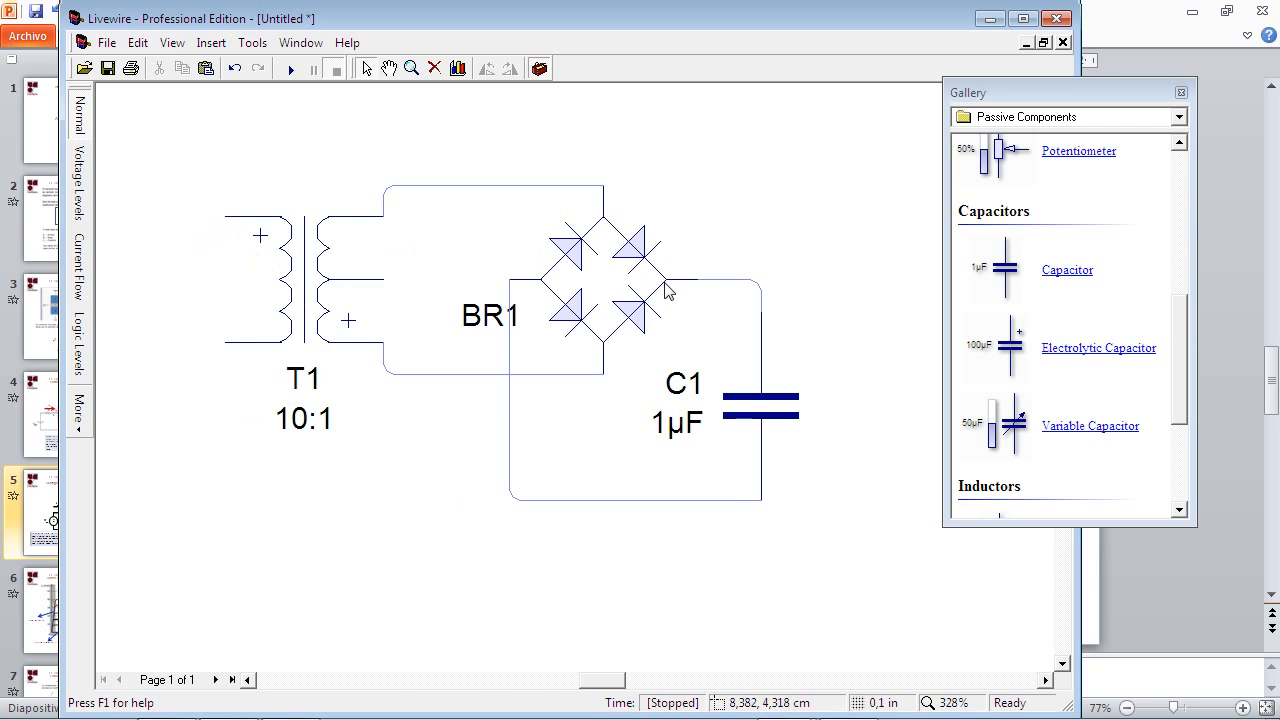
# Step: Place an AC voltage source from Power Supplies left of the transformer and wire its terminals to the primary winding's terminals
pyautogui.click(1180, 118)
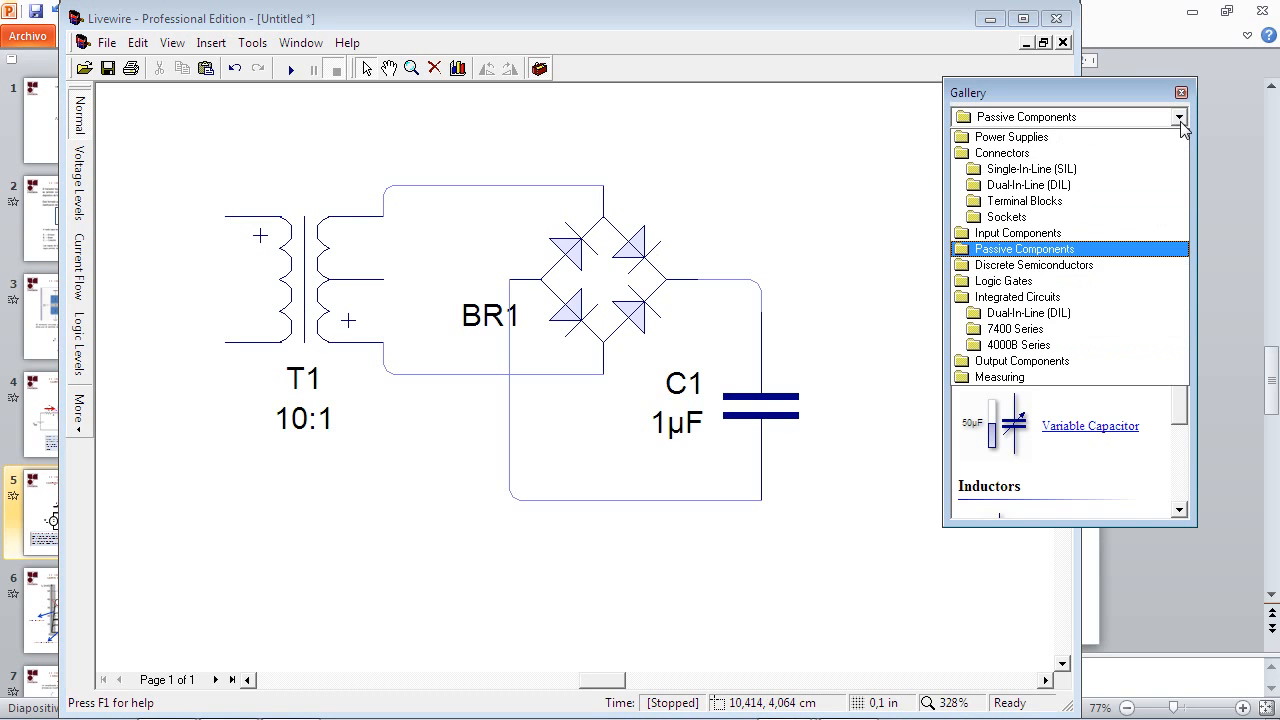
pyautogui.click(1094, 145)
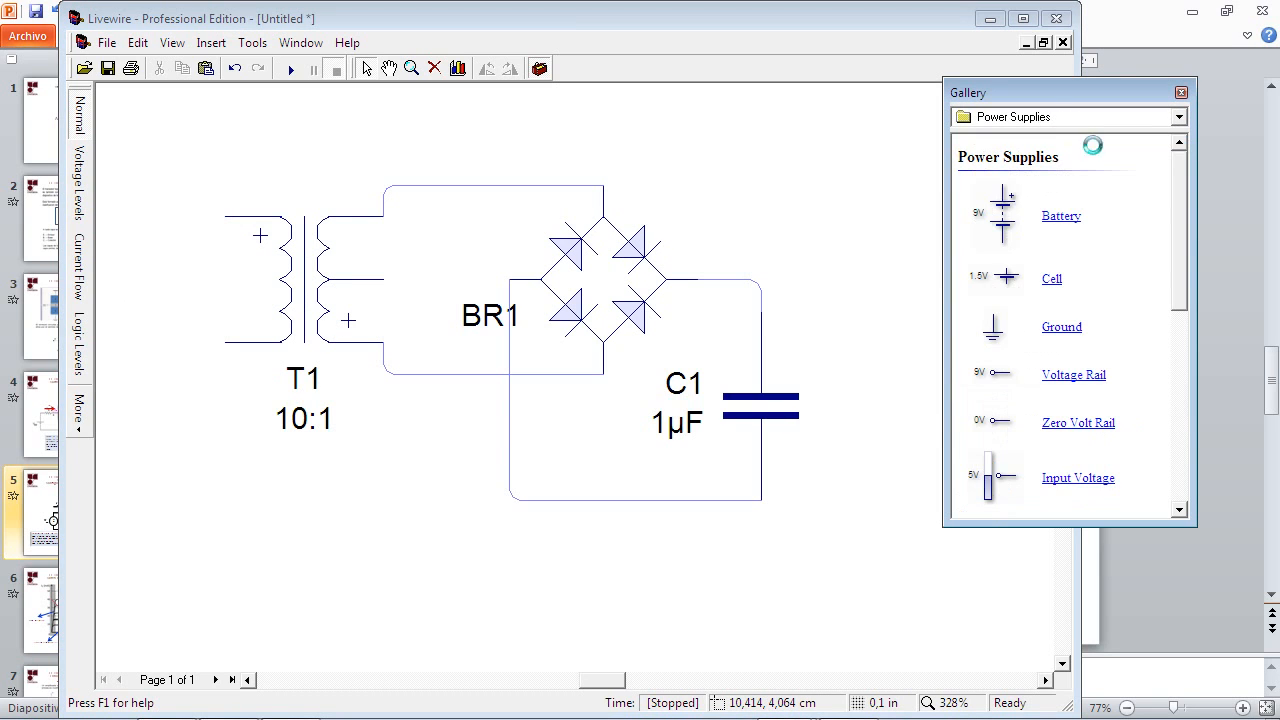
pyautogui.scroll(-3, 1166, 220)
pyautogui.moveTo(1194, 293); pyautogui.dragTo(1180, 366)
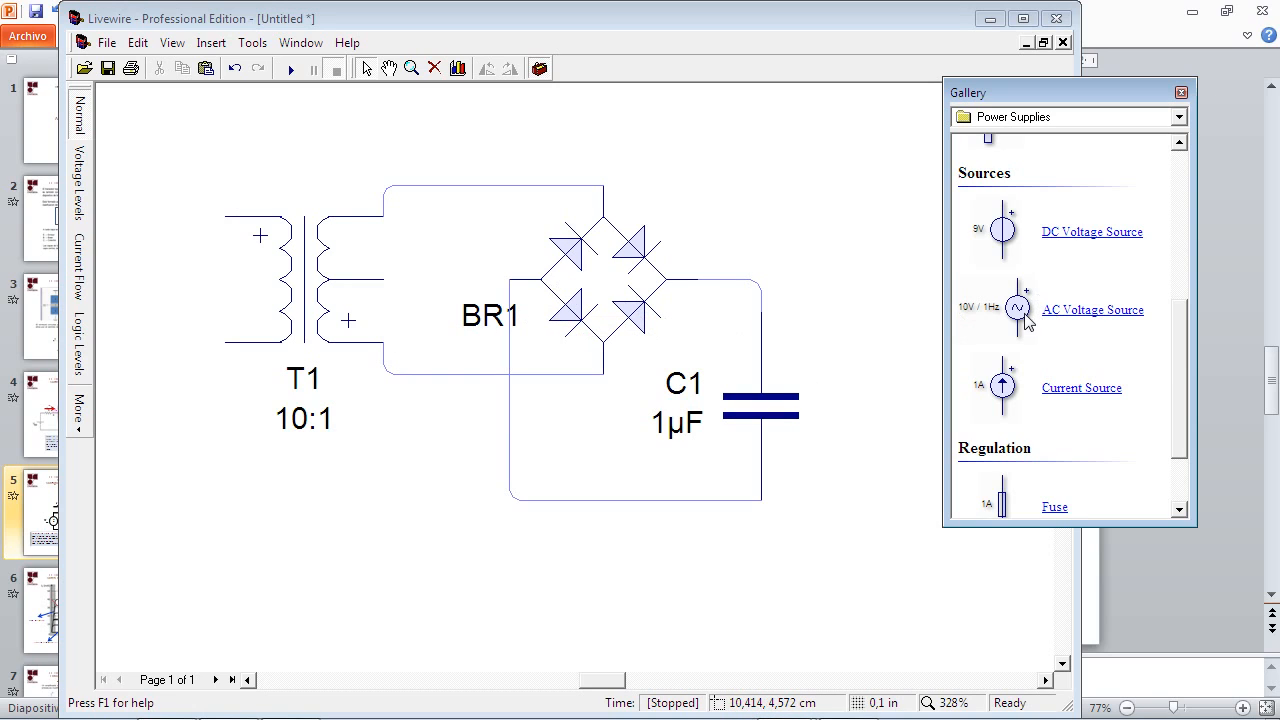
pyautogui.moveTo(1022, 318)
pyautogui.mouseDown()
pyautogui.moveTo(256, 308)
pyautogui.moveTo(150, 300)
pyautogui.moveTo(134, 280)
pyautogui.mouseUp()
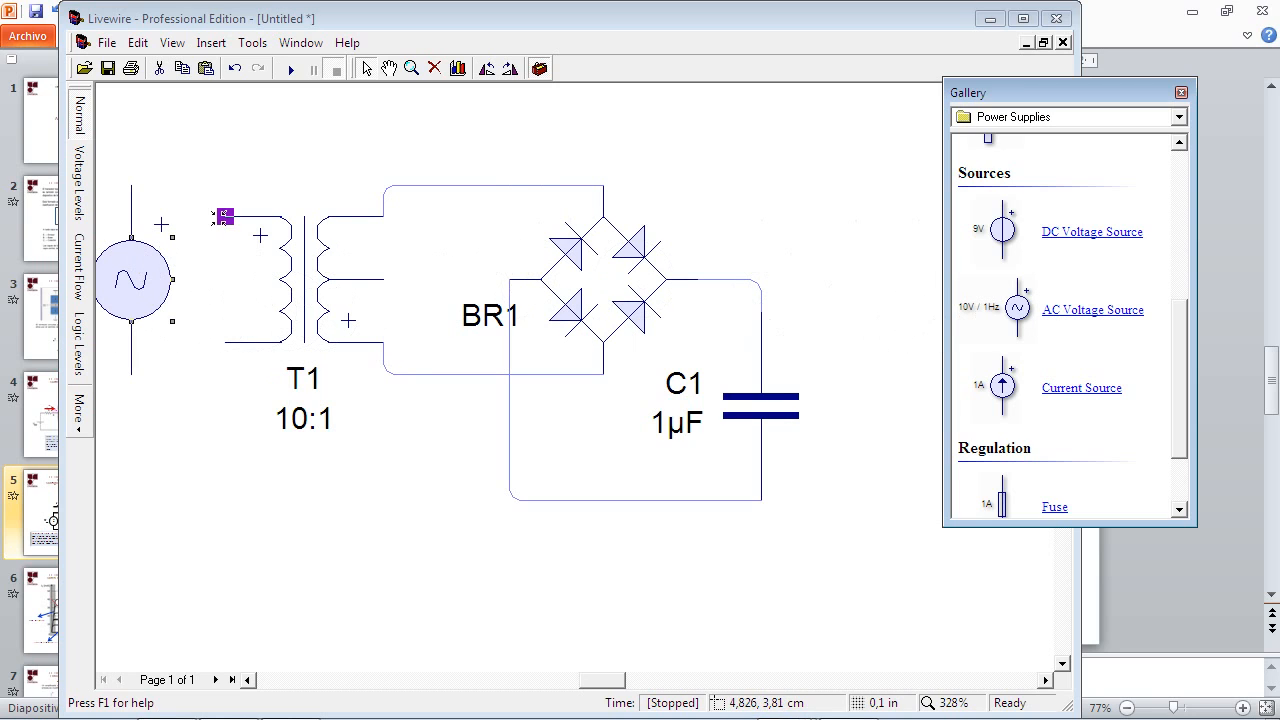
pyautogui.moveTo(223, 214)
pyautogui.mouseDown()
pyautogui.moveTo(180, 180)
pyautogui.moveTo(131, 186)
pyautogui.mouseUp()
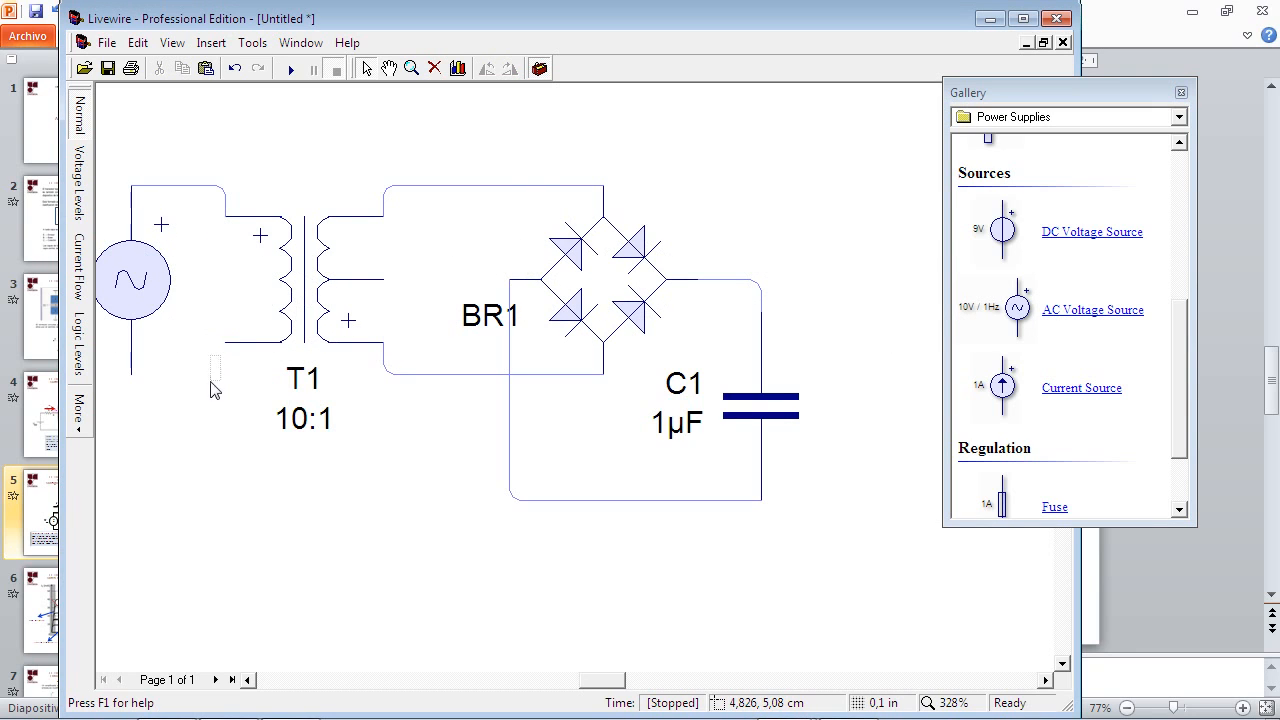
pyautogui.moveTo(226, 344); pyautogui.dragTo(129, 372)
# Step: Set the AC voltage source's AC (RMS) value to 120 V
pyautogui.moveTo(624, 682); pyautogui.dragTo(611, 688)
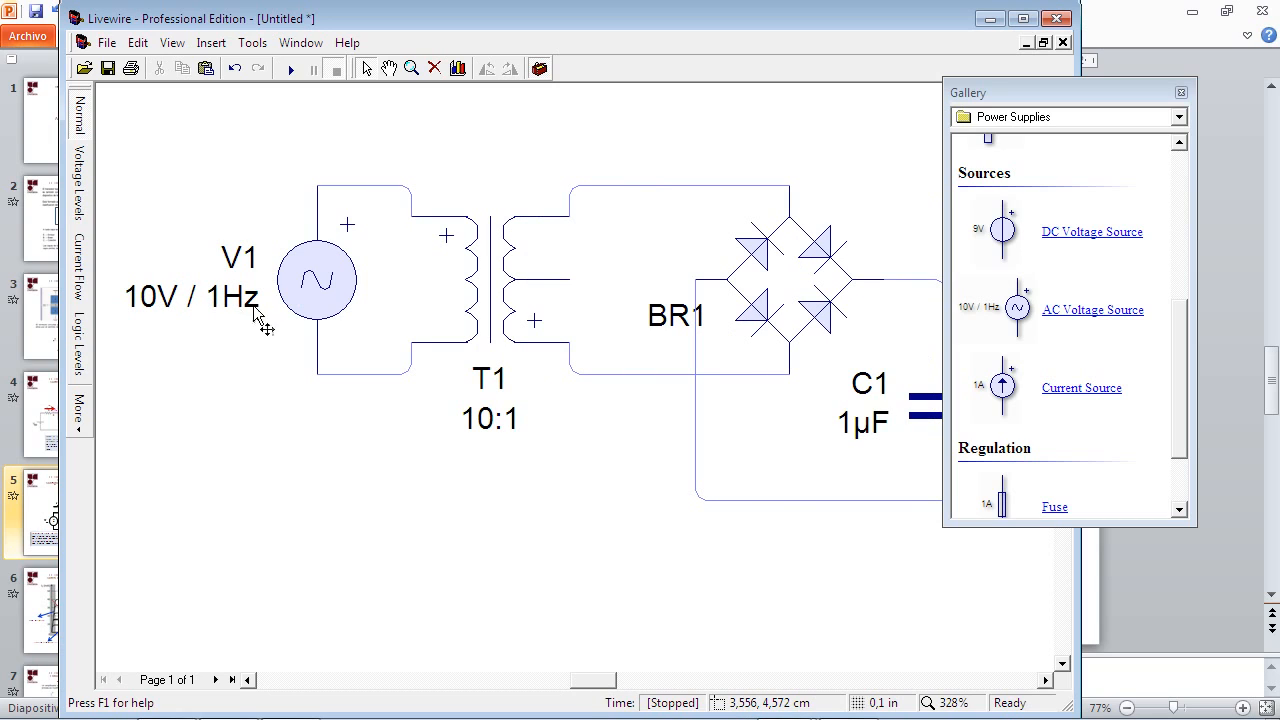
pyautogui.doubleClick(298, 288)
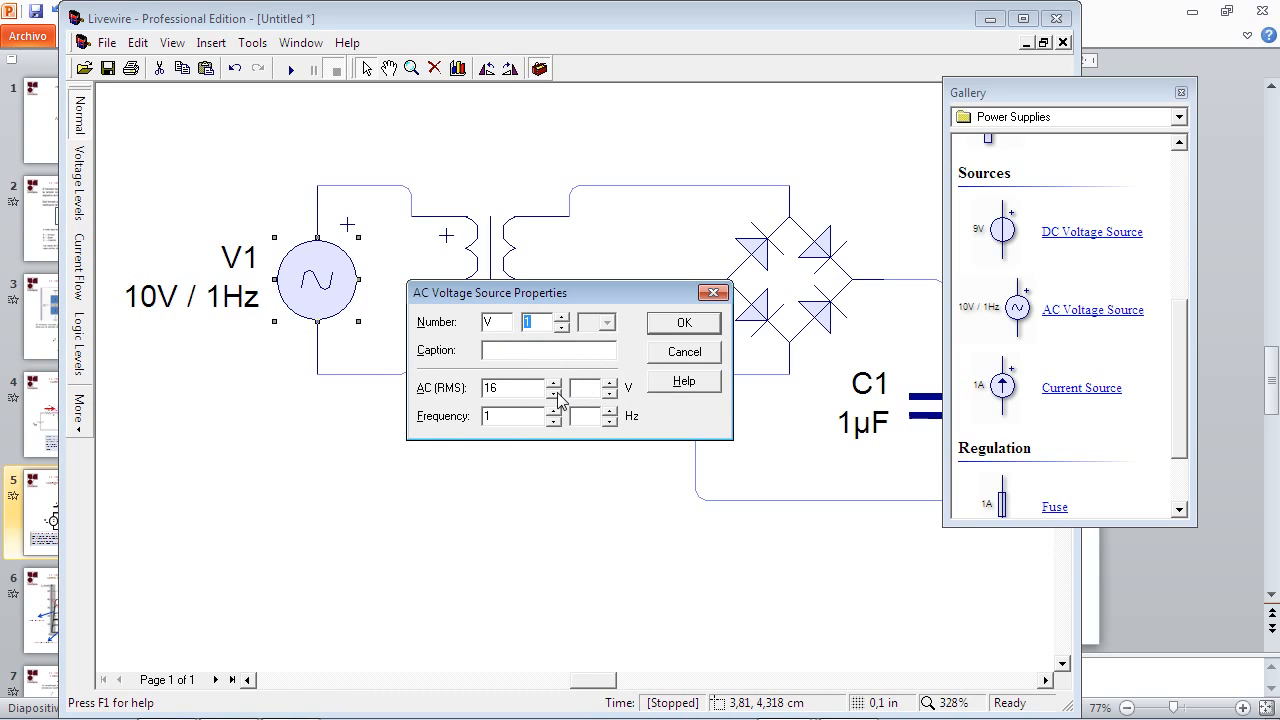
pyautogui.moveTo(532, 395); pyautogui.dragTo(485, 395)
pyautogui.click(713, 320)
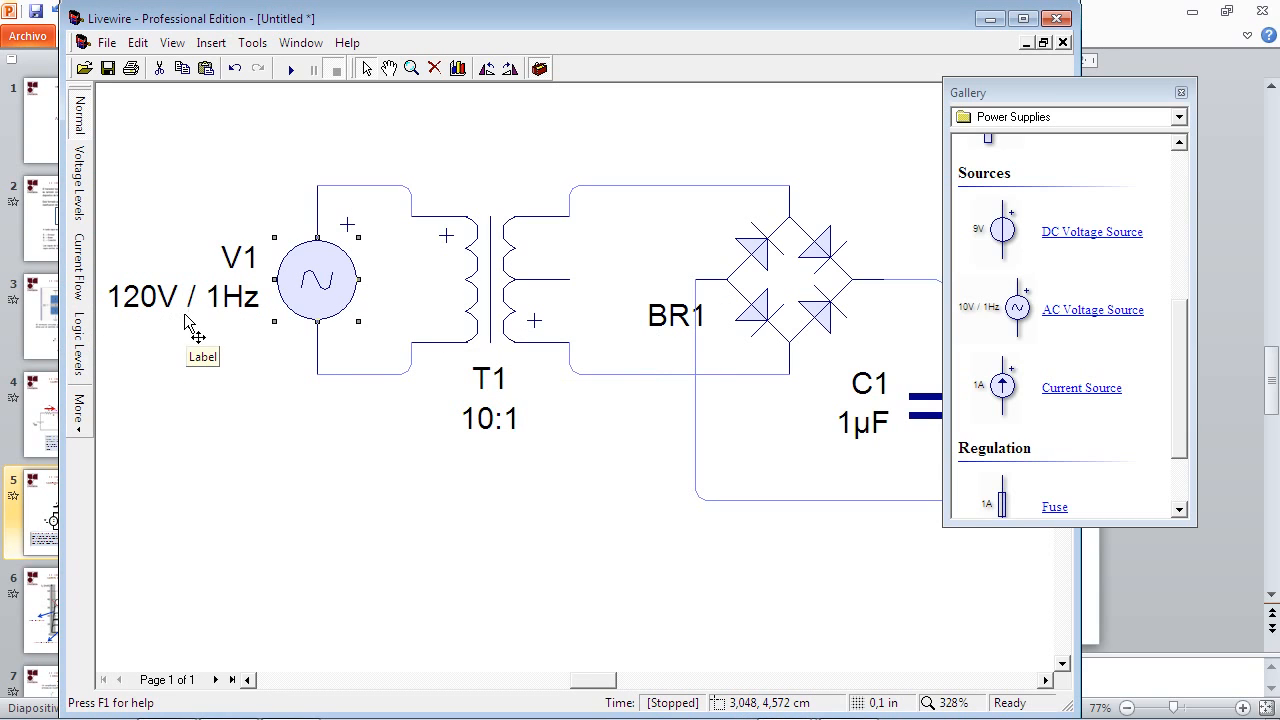
pyautogui.doubleClick(310, 285)
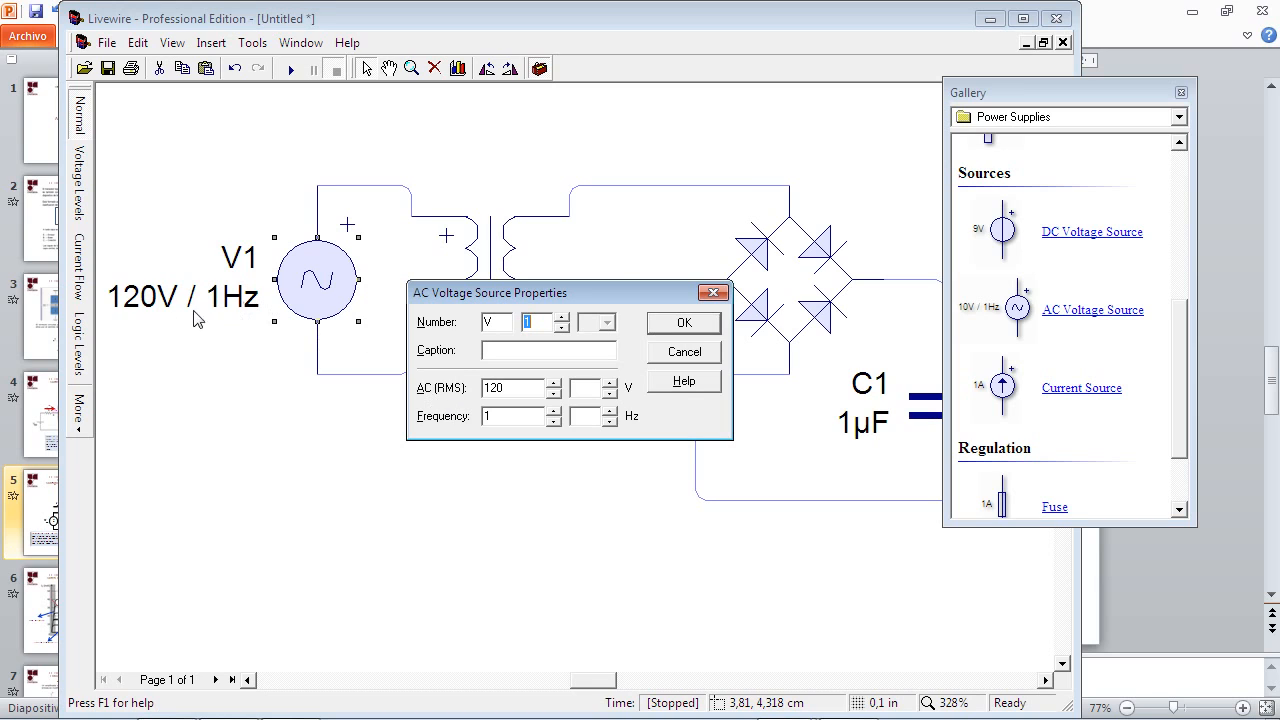
pyautogui.click(701, 294)
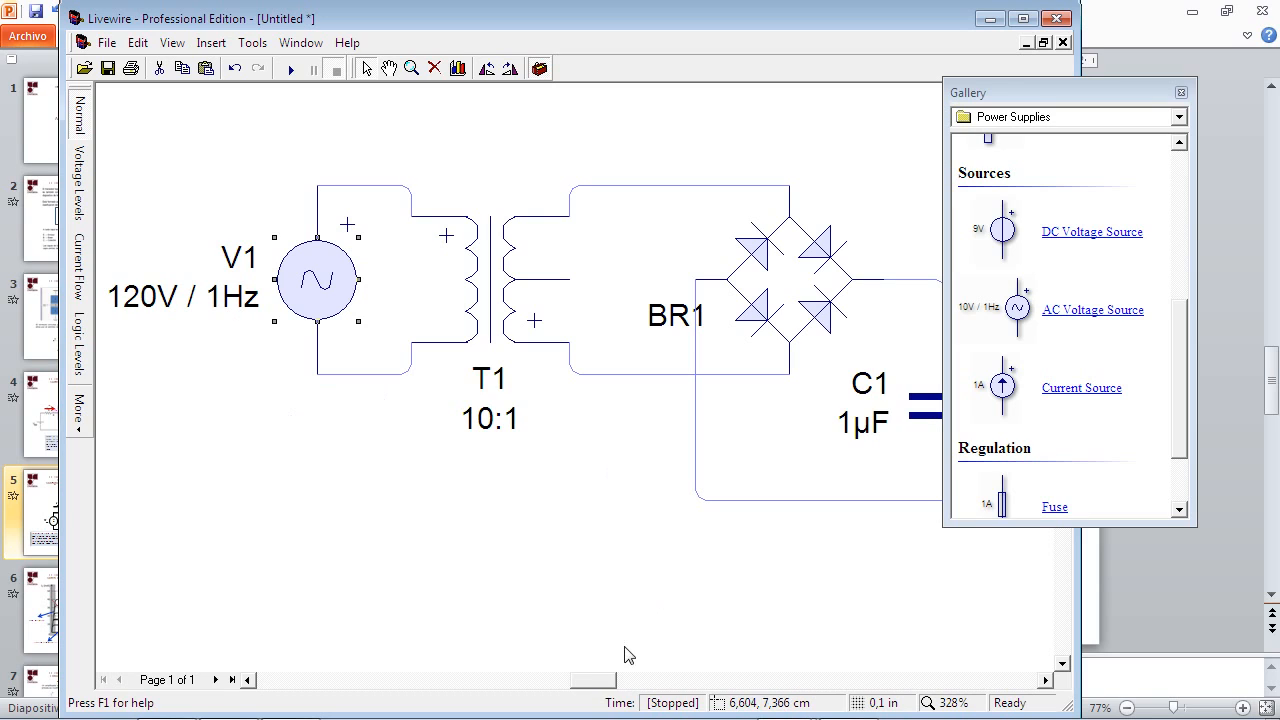
# Step: Zoom in on the whole circuit, leave free space beside the capacitor, and move the component gallery clear of the drawing
pyautogui.click(173, 43)
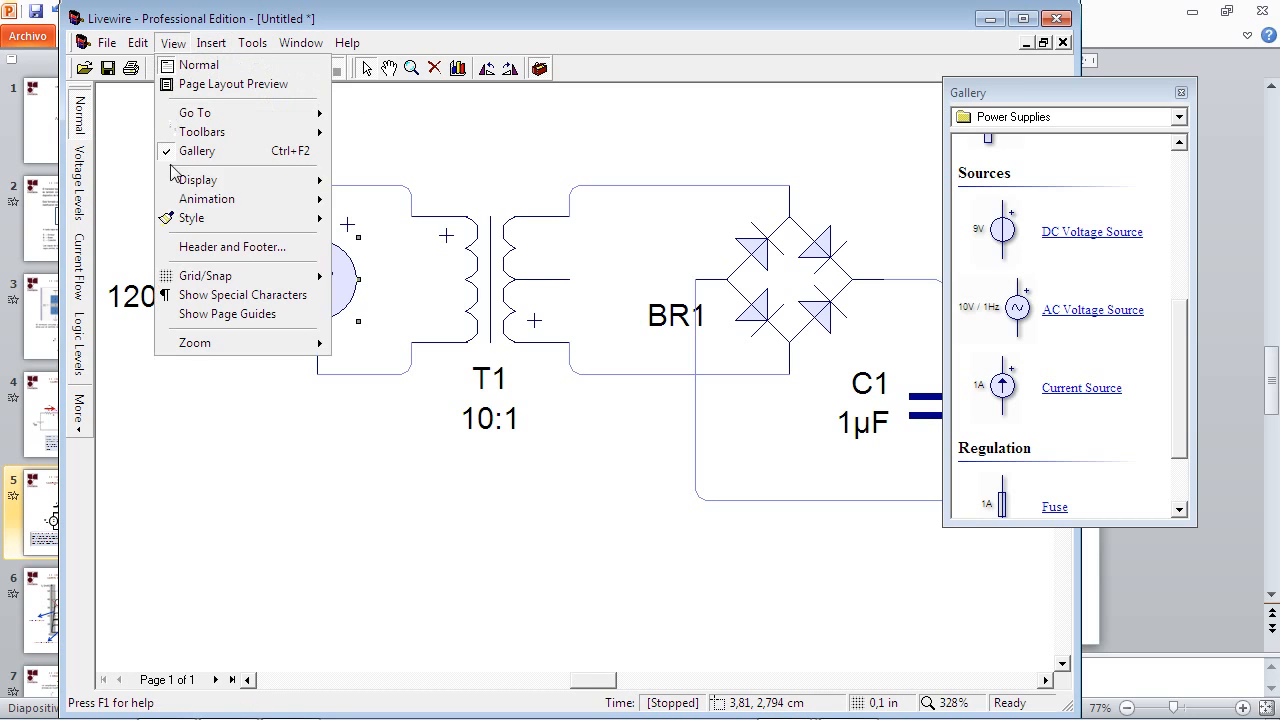
pyautogui.moveTo(227, 343)
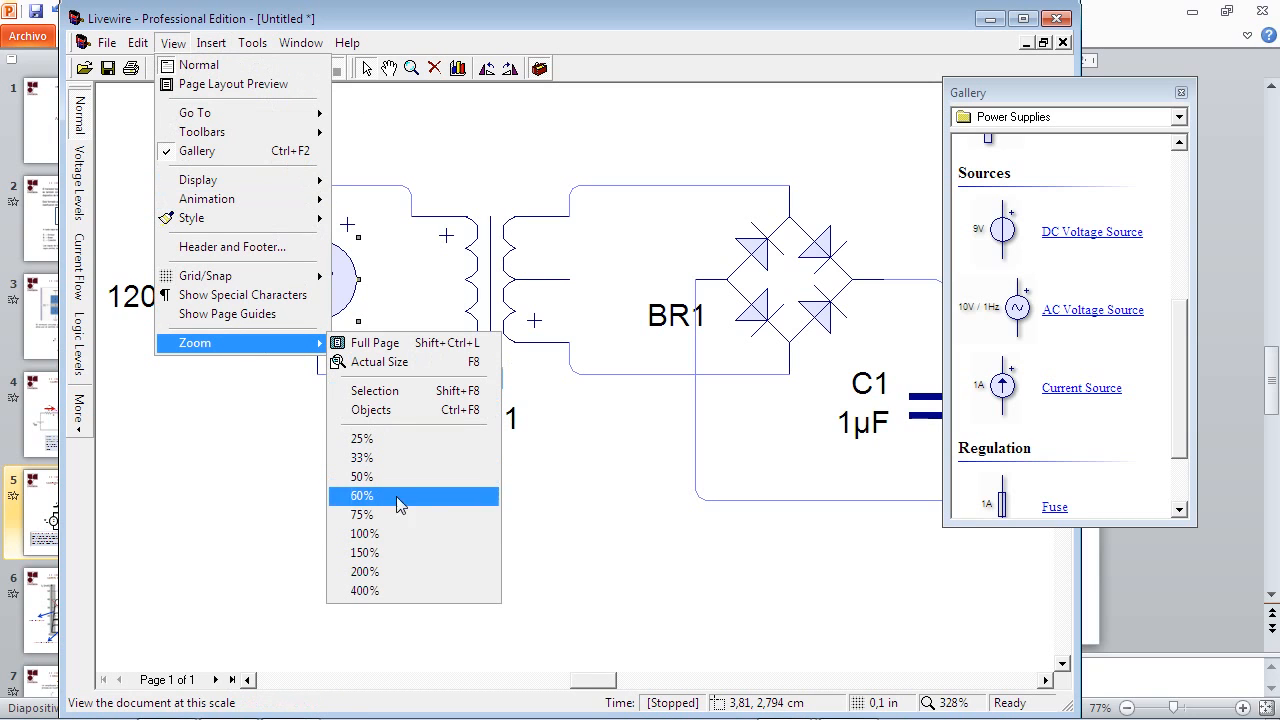
pyautogui.click(396, 532)
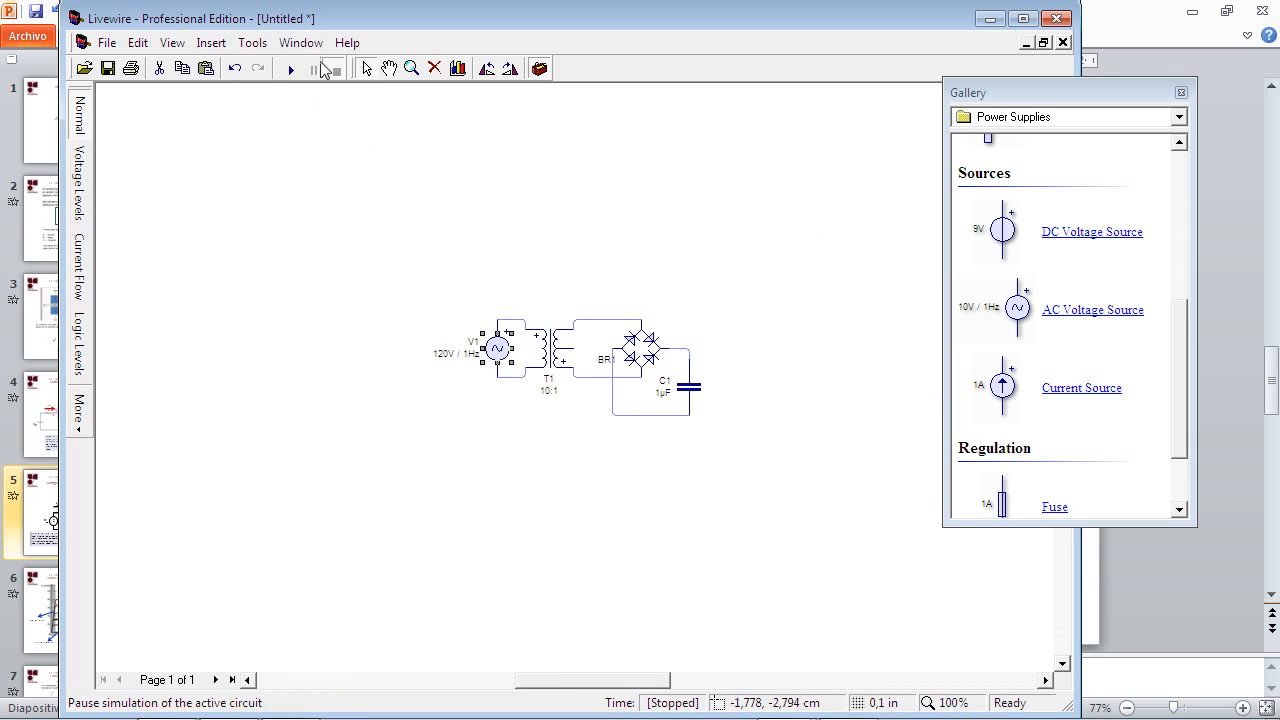
pyautogui.click(412, 68)
pyautogui.moveTo(398, 276); pyautogui.dragTo(874, 489)
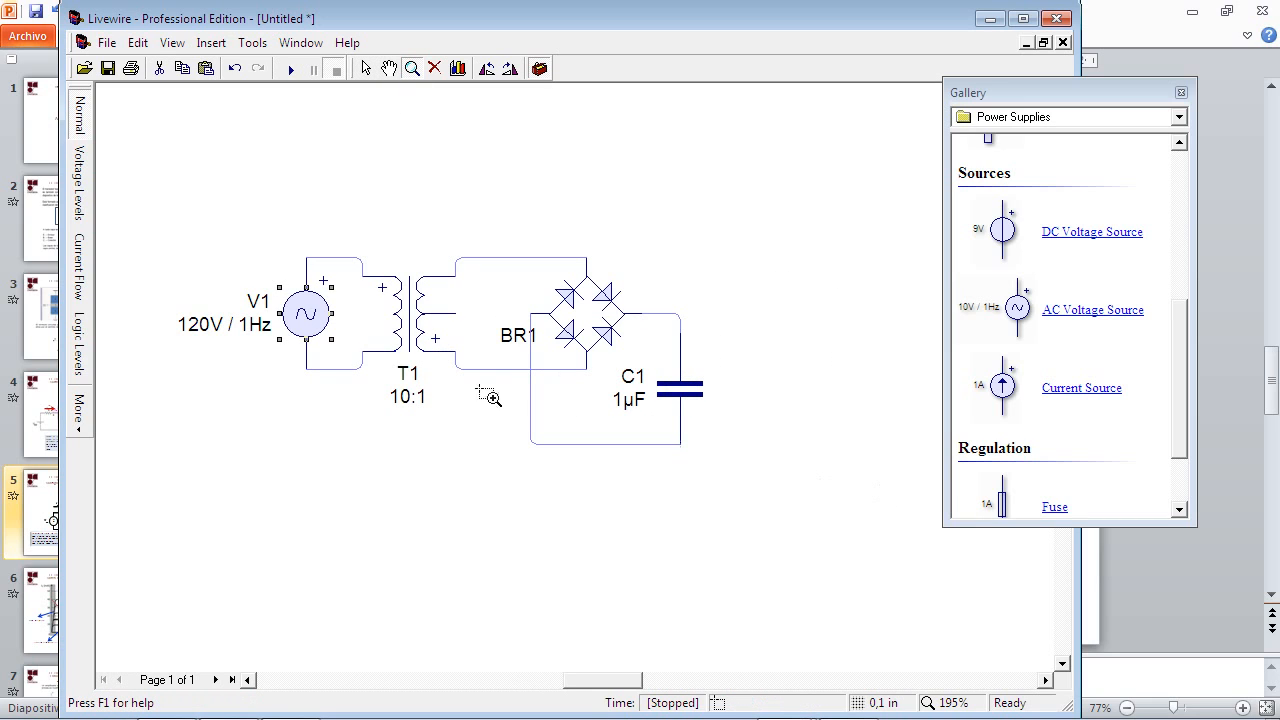
pyautogui.click(214, 217)
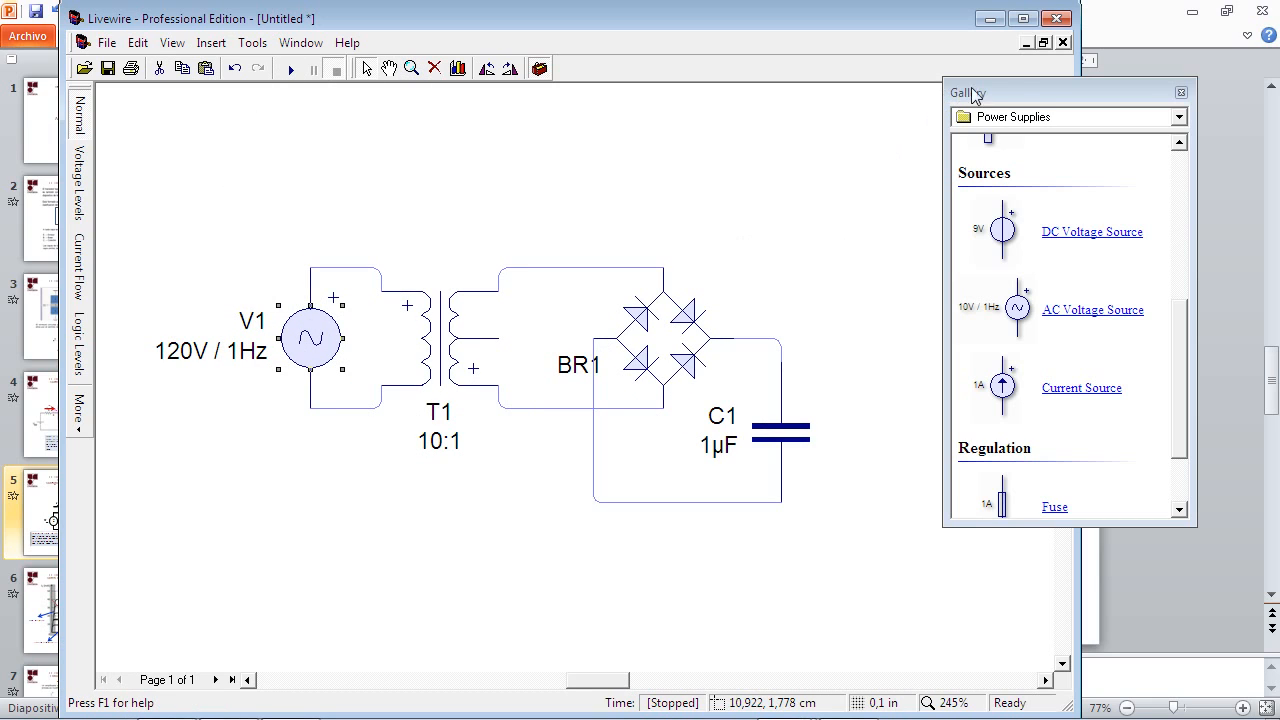
pyautogui.click(1019, 96)
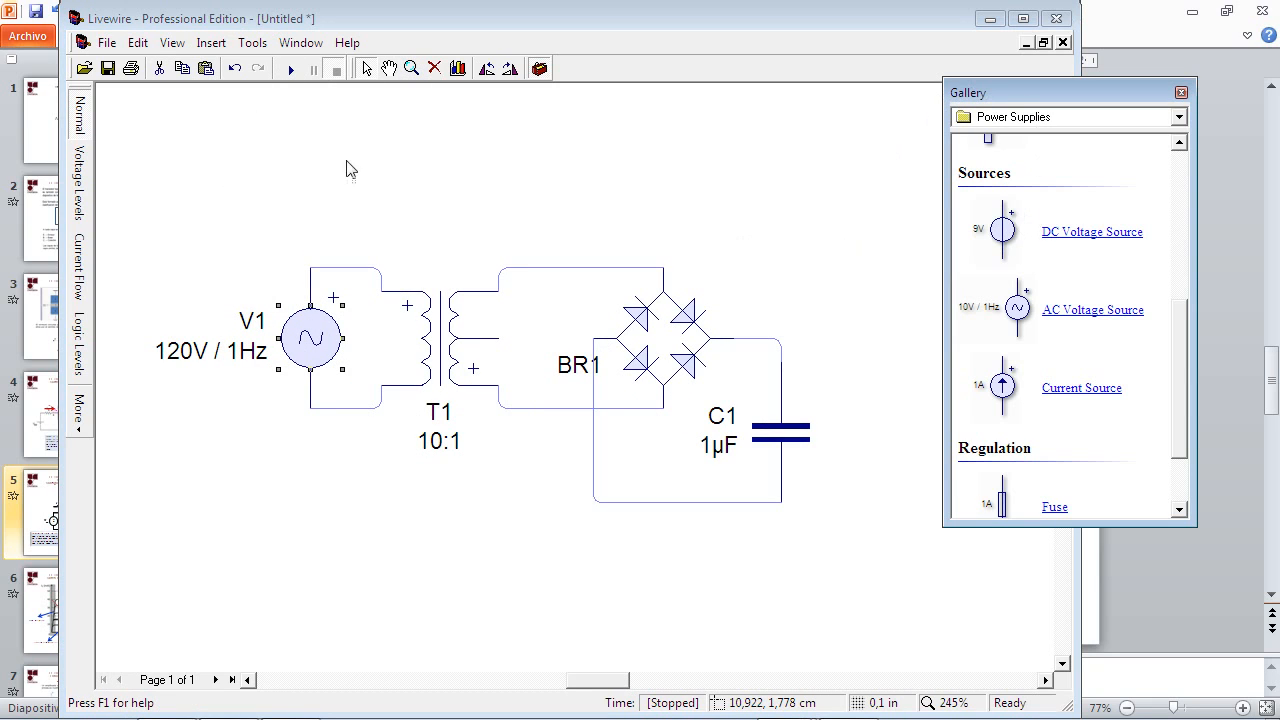
pyautogui.moveTo(1099, 177); pyautogui.dragTo(1102, 177)
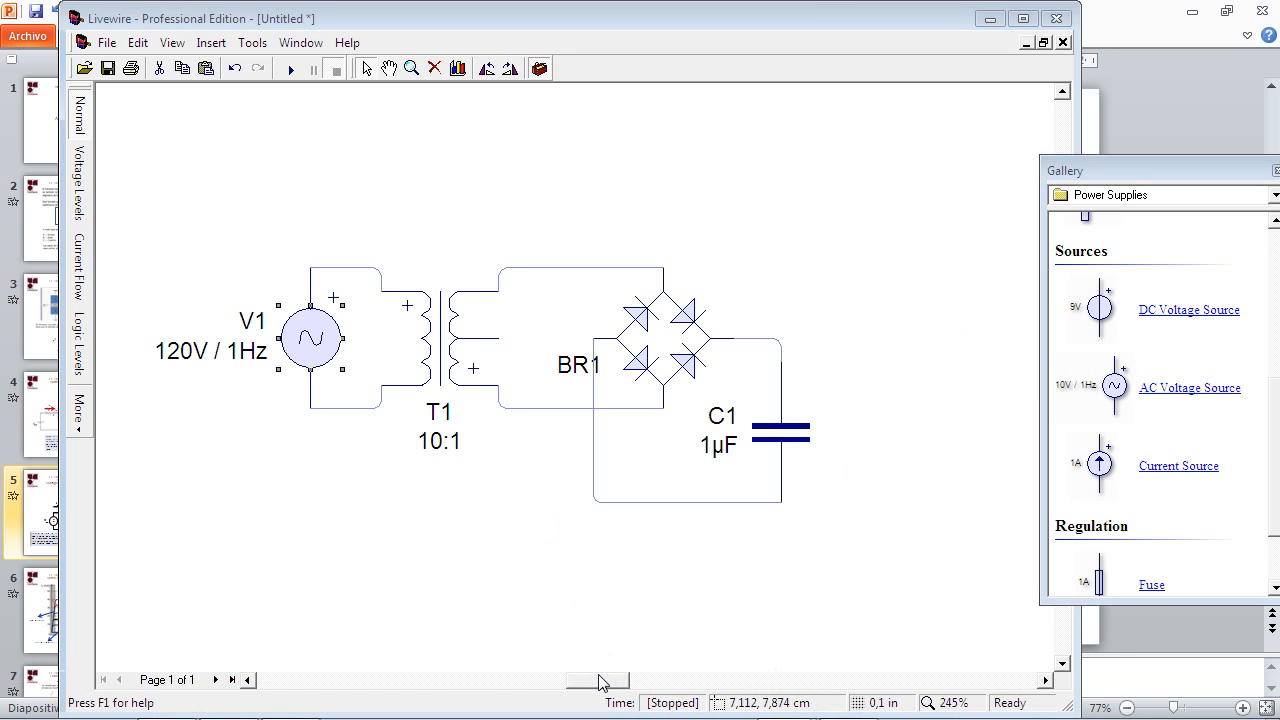
pyautogui.moveTo(598, 681); pyautogui.dragTo(603, 684)
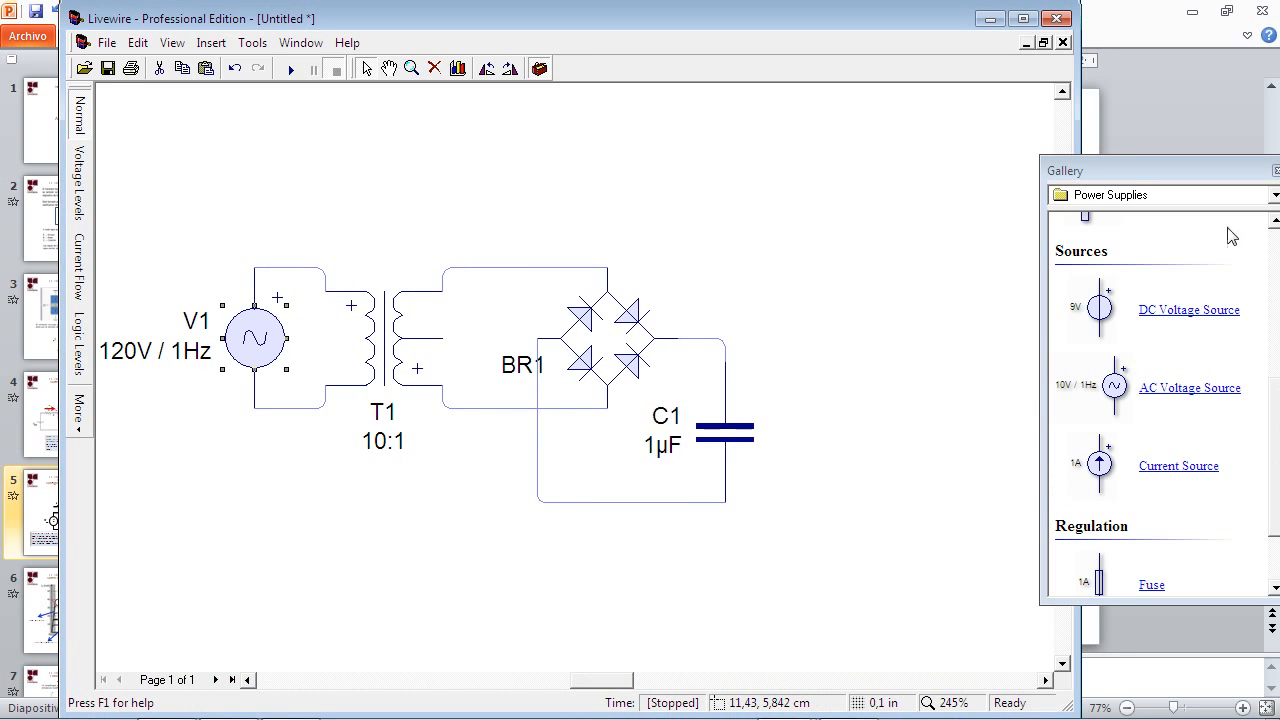
# Step: Look through the Passive Components and Discrete Semiconductors categories of the component gallery
pyautogui.moveTo(1208, 172); pyautogui.dragTo(1116, 145)
pyautogui.click(1188, 172)
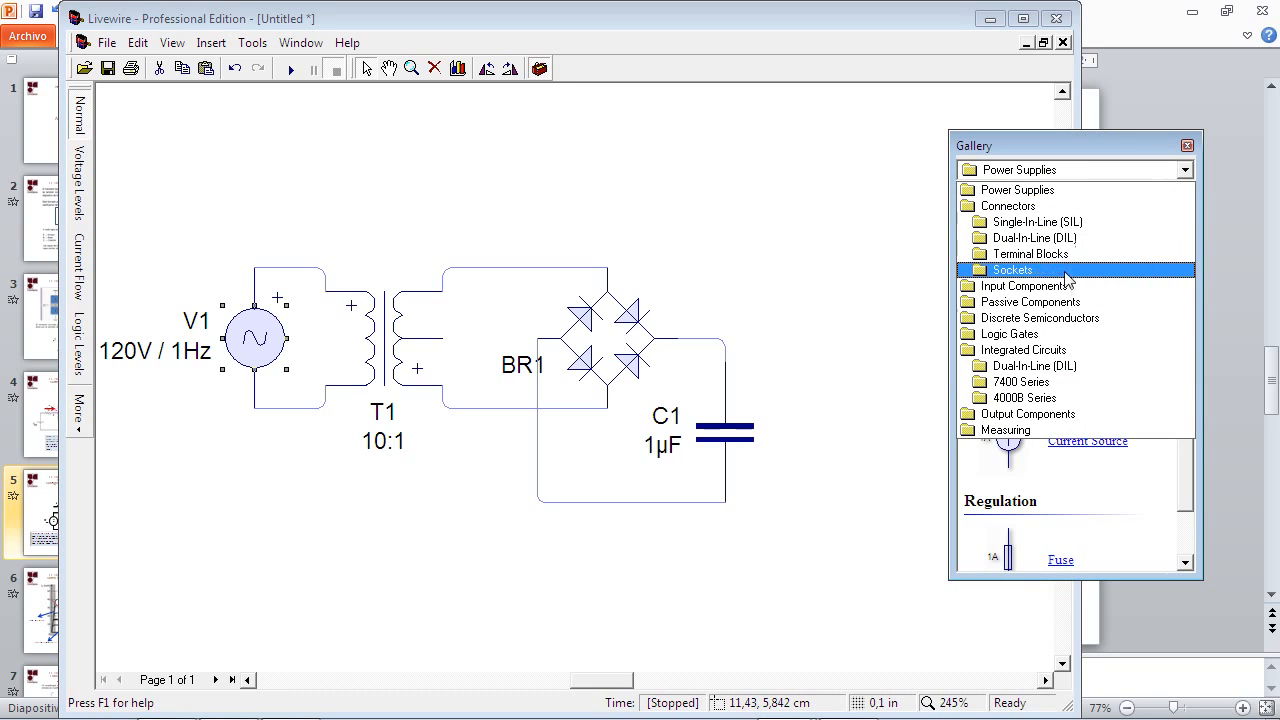
pyautogui.click(1074, 301)
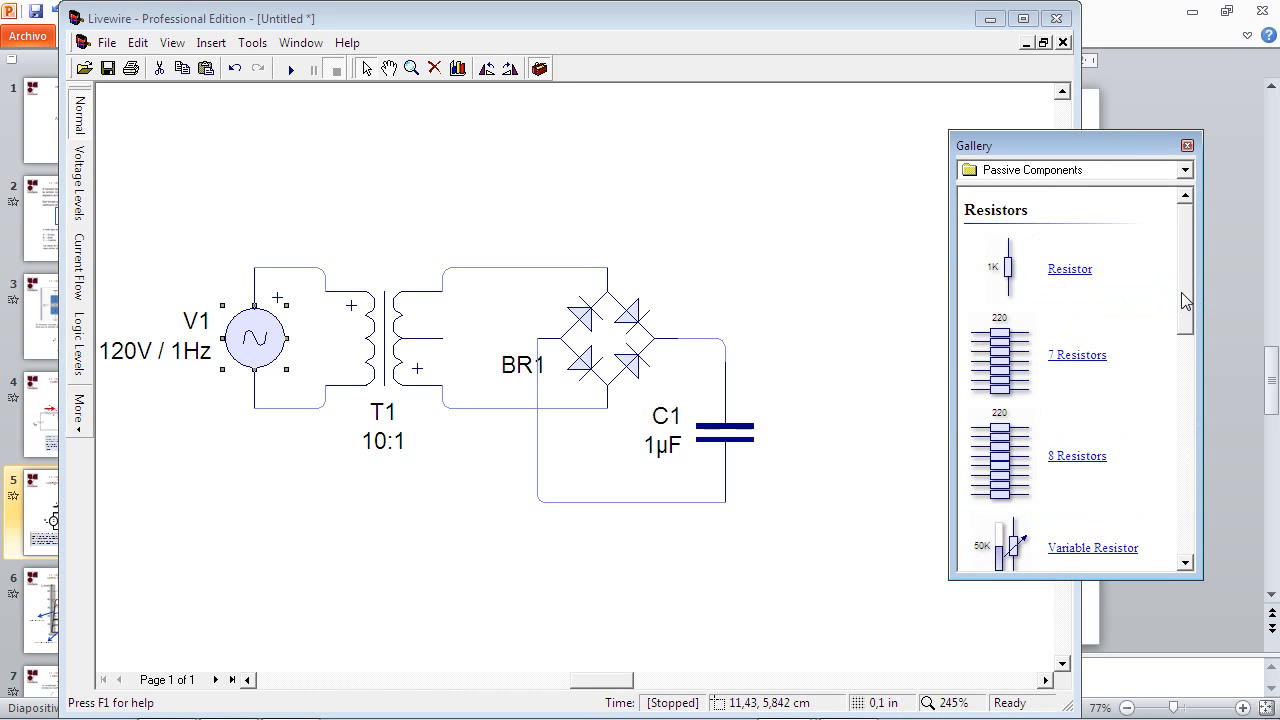
pyautogui.moveTo(1185, 300); pyautogui.dragTo(1188, 270)
pyautogui.click(1190, 171)
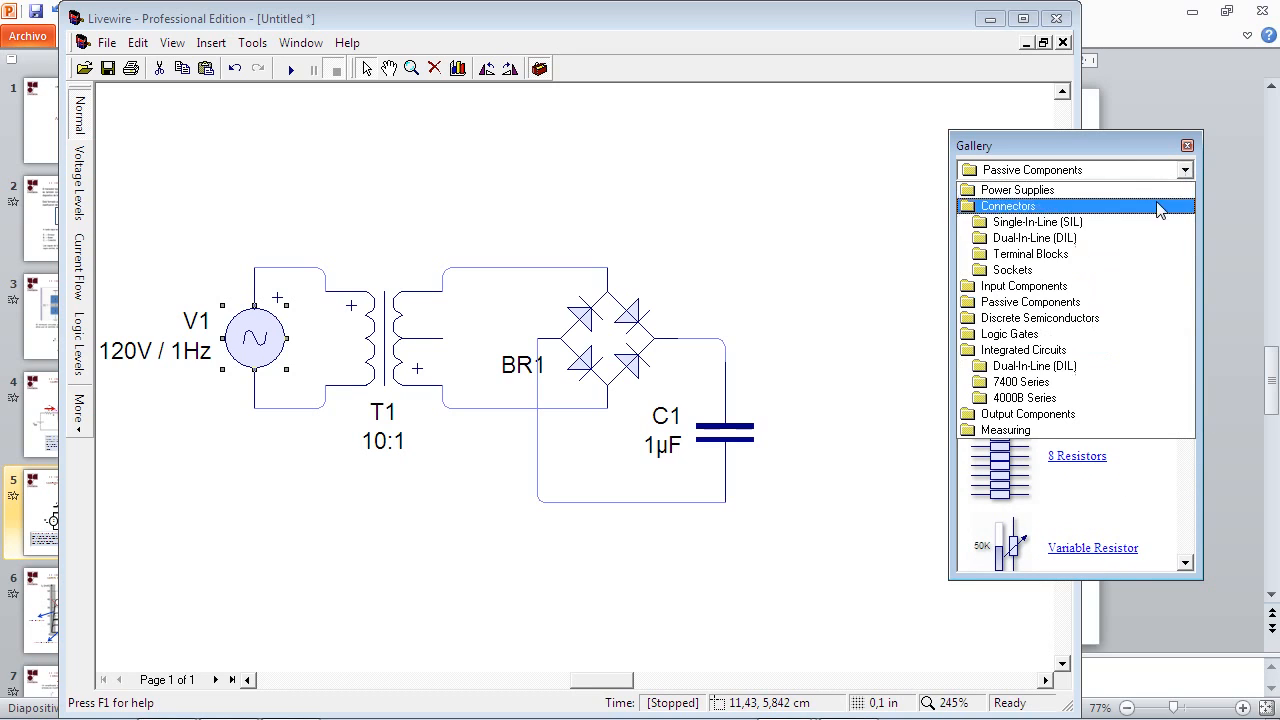
pyautogui.click(1097, 326)
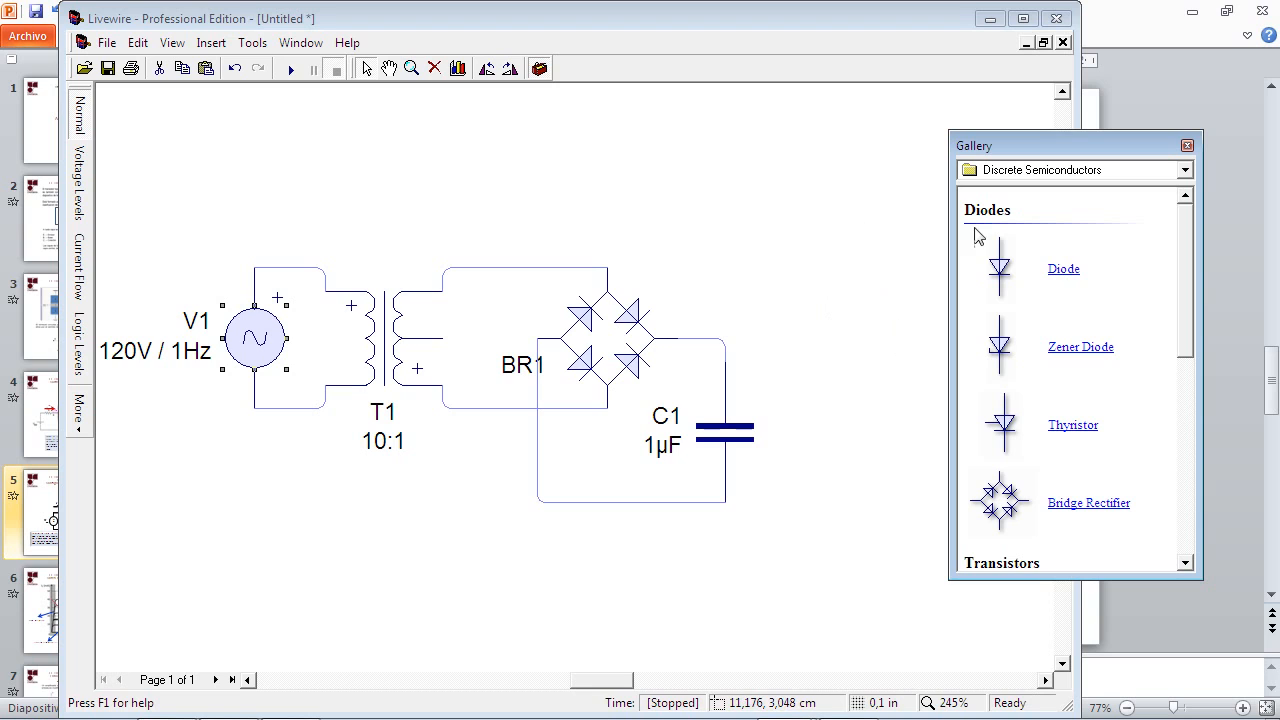
pyautogui.moveTo(1188, 295); pyautogui.dragTo(1187, 173)
pyautogui.click(1185, 171)
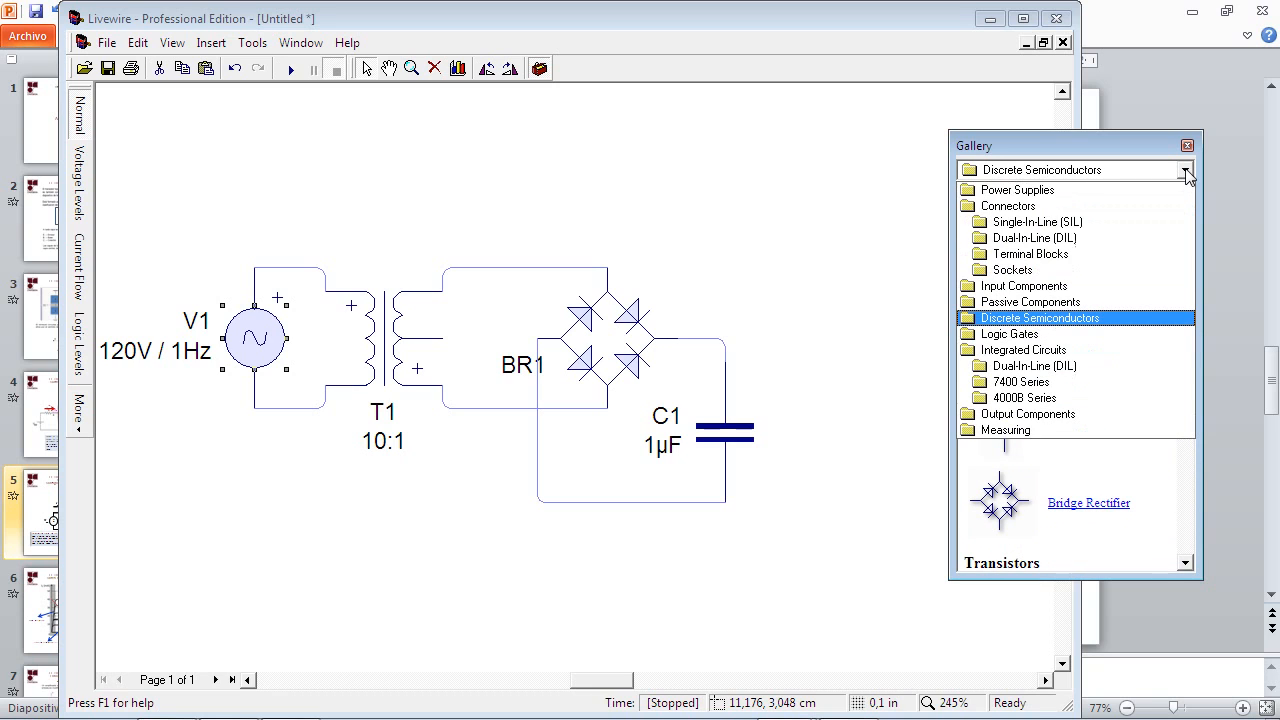
# Step: Place a voltage regulator from the Power Supplies category to the right of the capacitor
pyautogui.click(1108, 195)
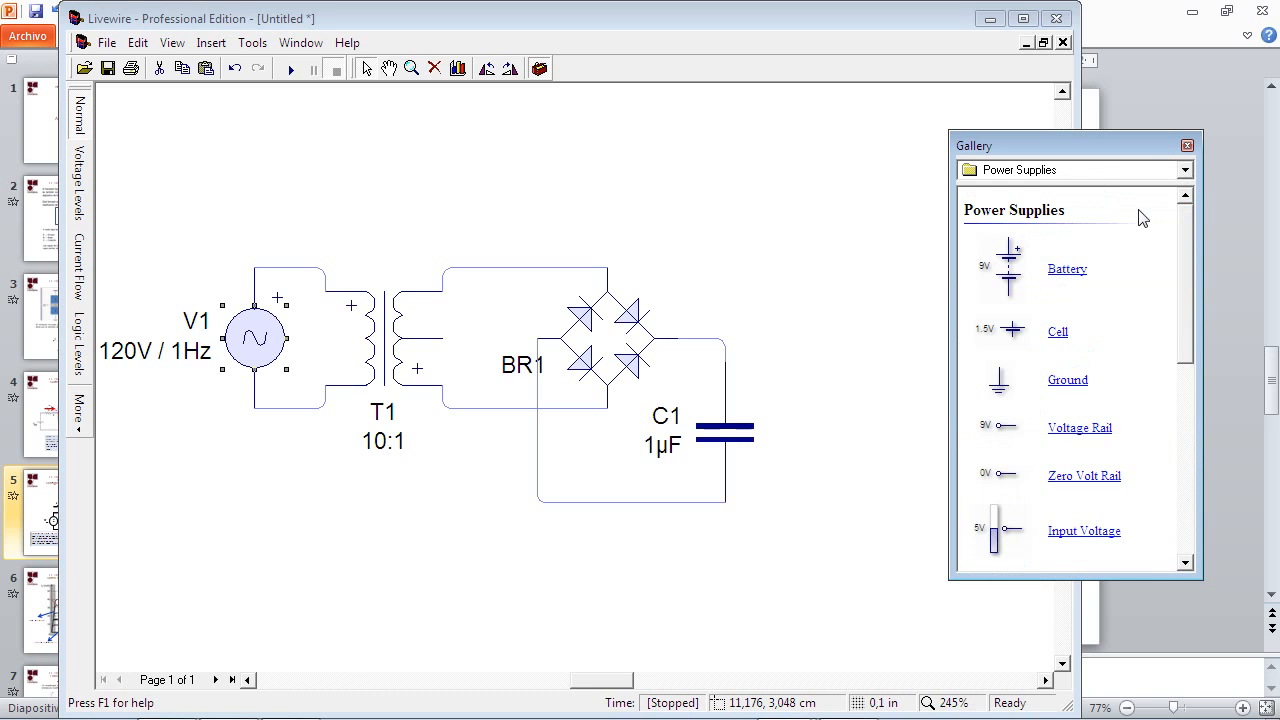
pyautogui.moveTo(1186, 250); pyautogui.dragTo(1185, 497)
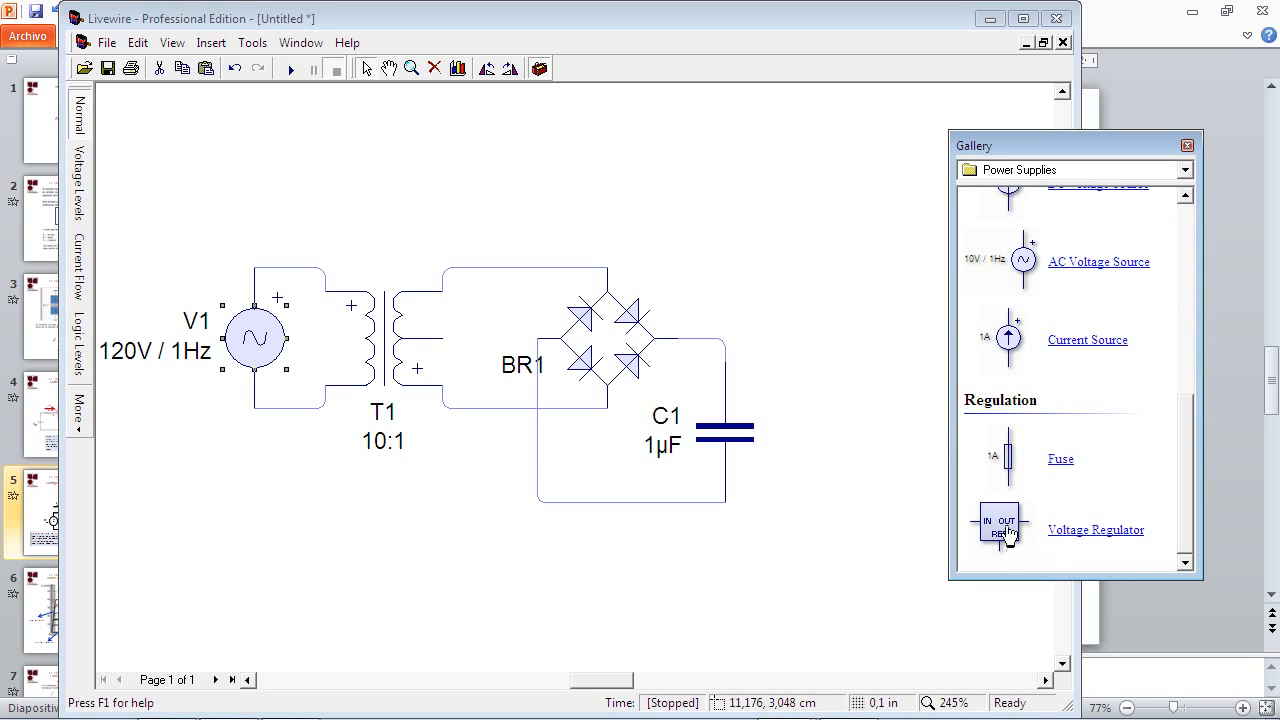
pyautogui.moveTo(999, 530); pyautogui.dragTo(877, 340)
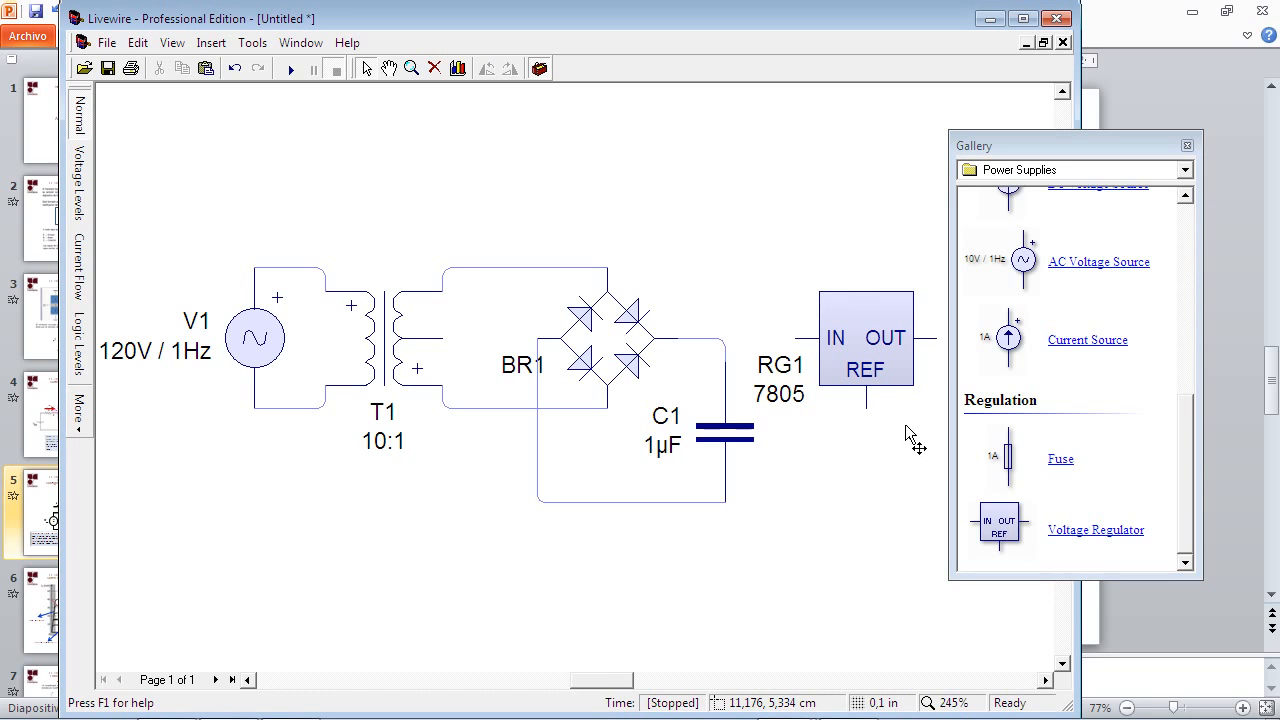
# Step: Try the 7812 (12V, 1A) model on the voltage regulator and return it to the 7805 (5V, 1A) model
pyautogui.rightClick(843, 340)
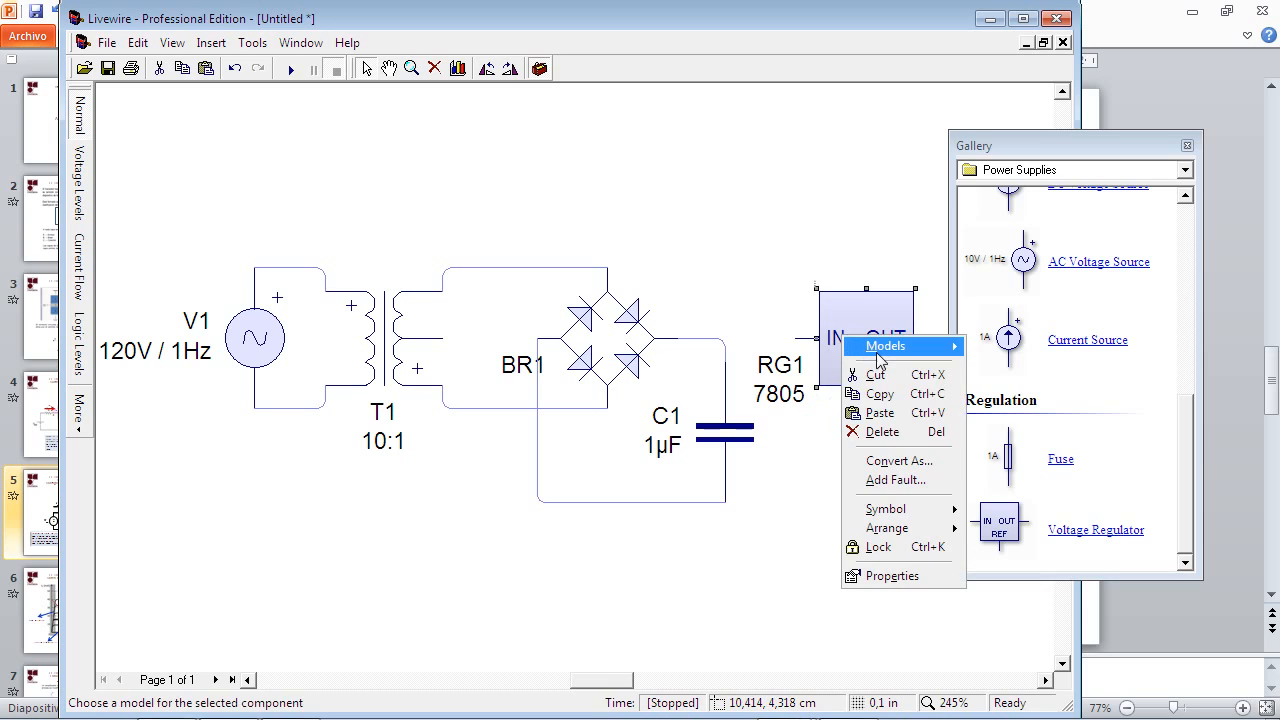
pyautogui.moveTo(885, 346)
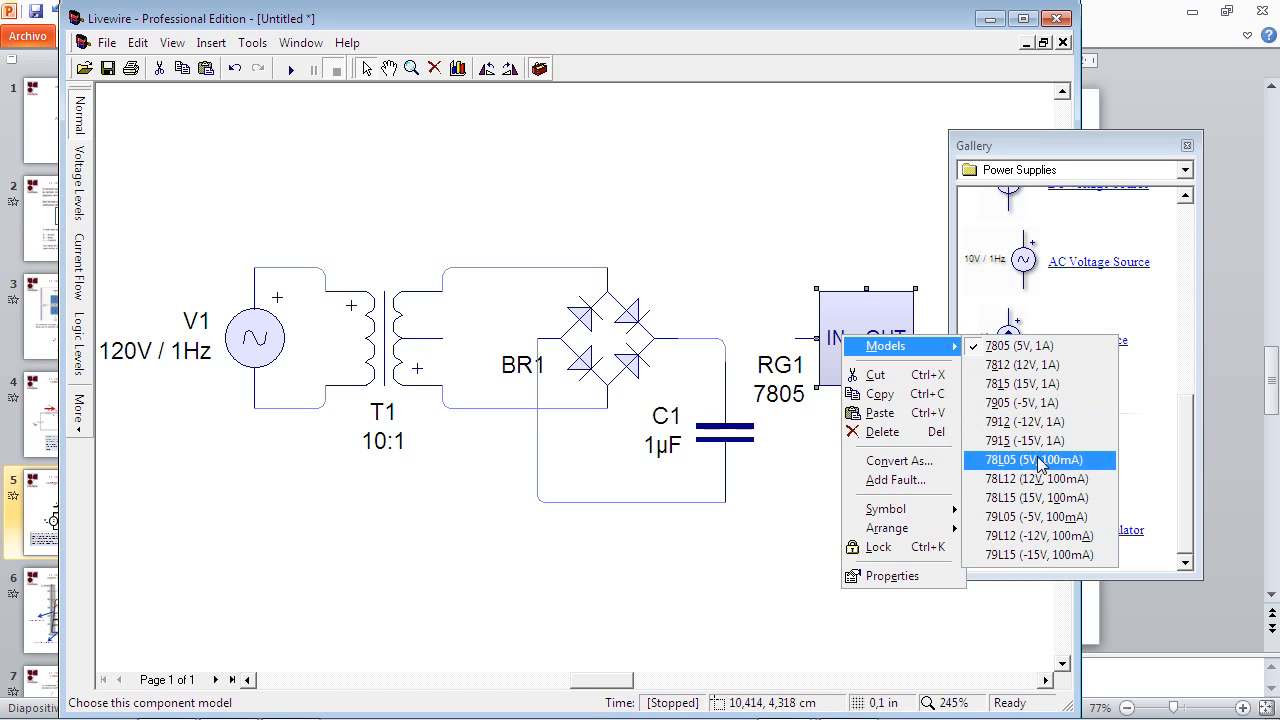
pyautogui.click(1027, 378)
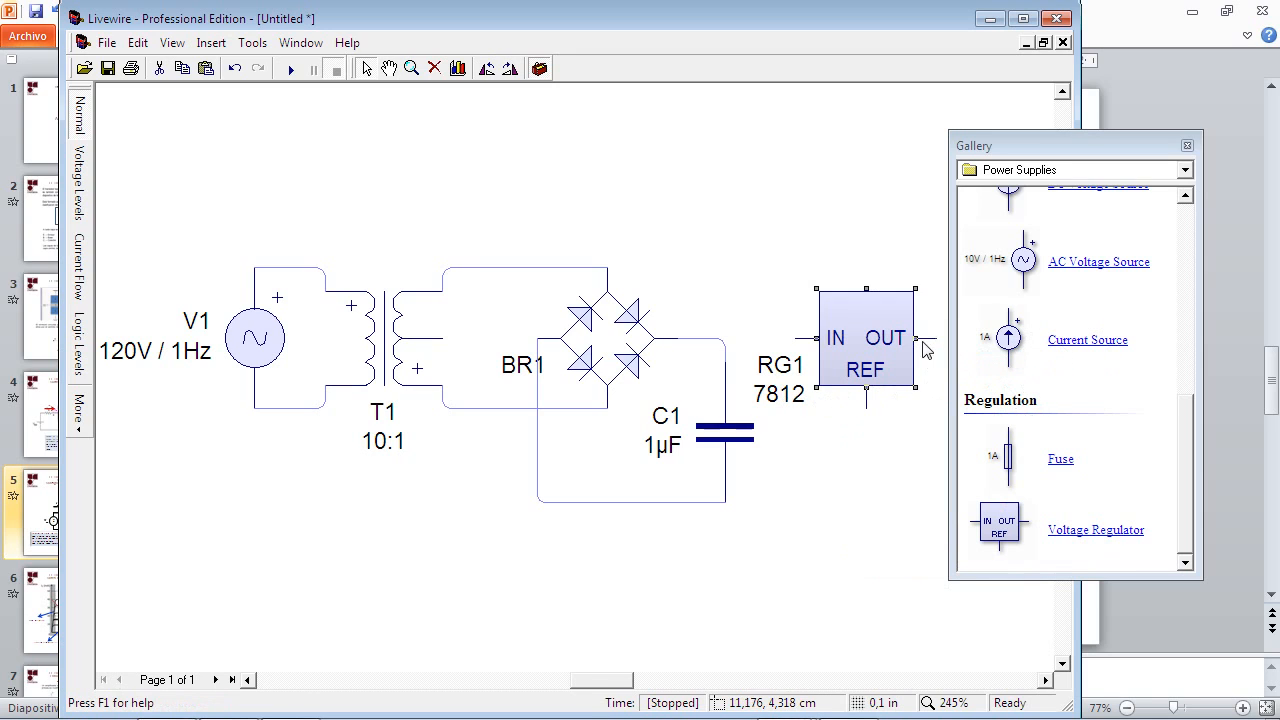
pyautogui.rightClick(879, 337)
pyautogui.moveTo(958, 348)
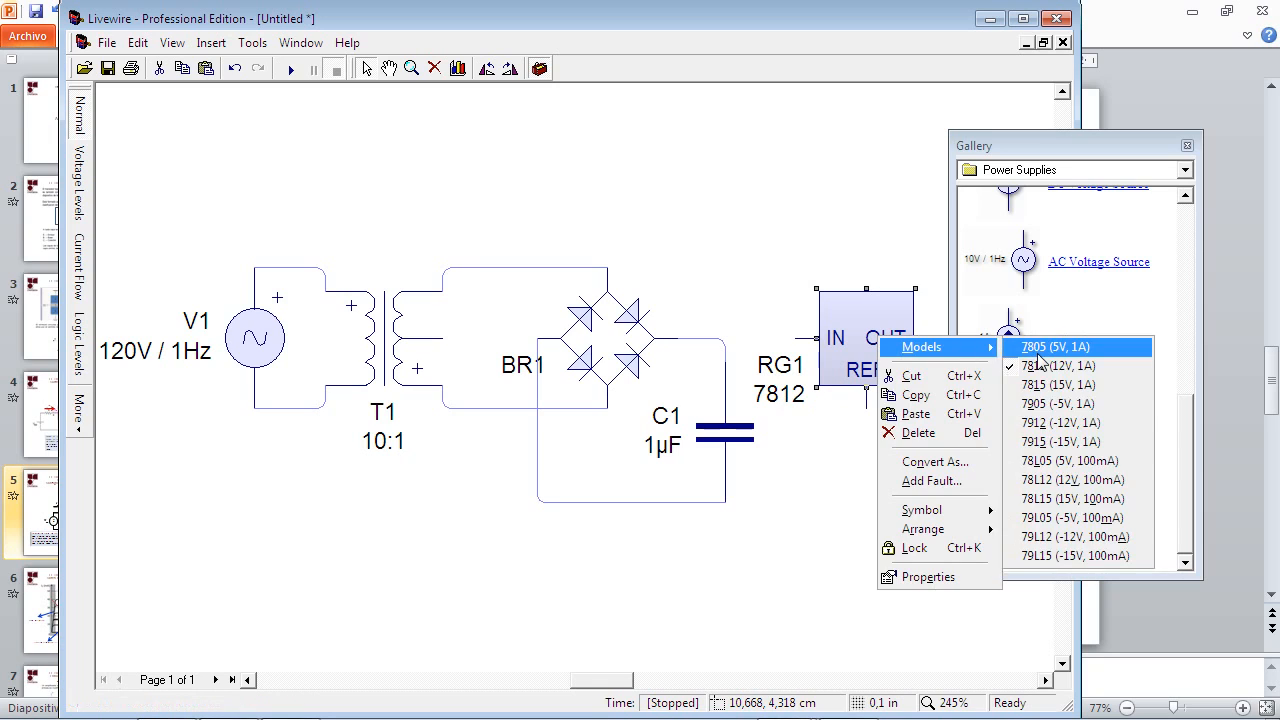
pyautogui.click(1037, 352)
# Step: Wire the regulator's IN terminal to the capacitor's upper junction and its REF terminal to the capacitor's lower end
pyautogui.moveTo(792, 337); pyautogui.dragTo(725, 338)
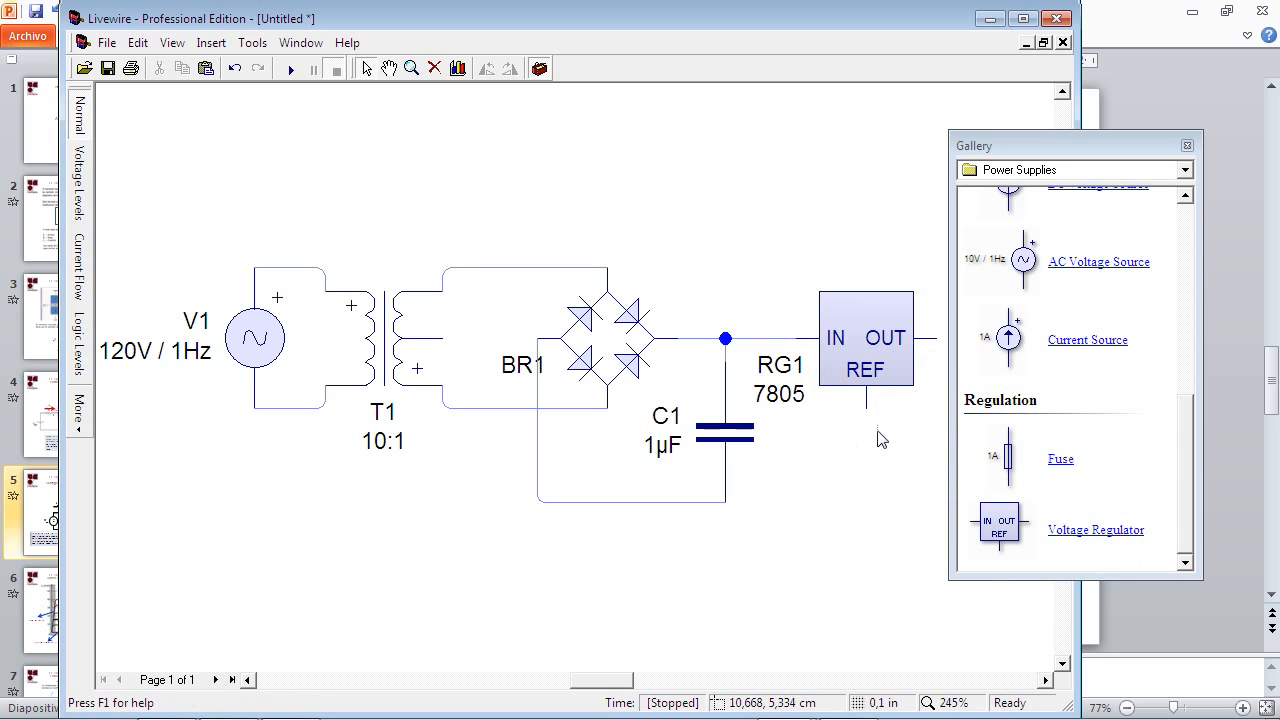
pyautogui.moveTo(867, 409); pyautogui.dragTo(725, 502)
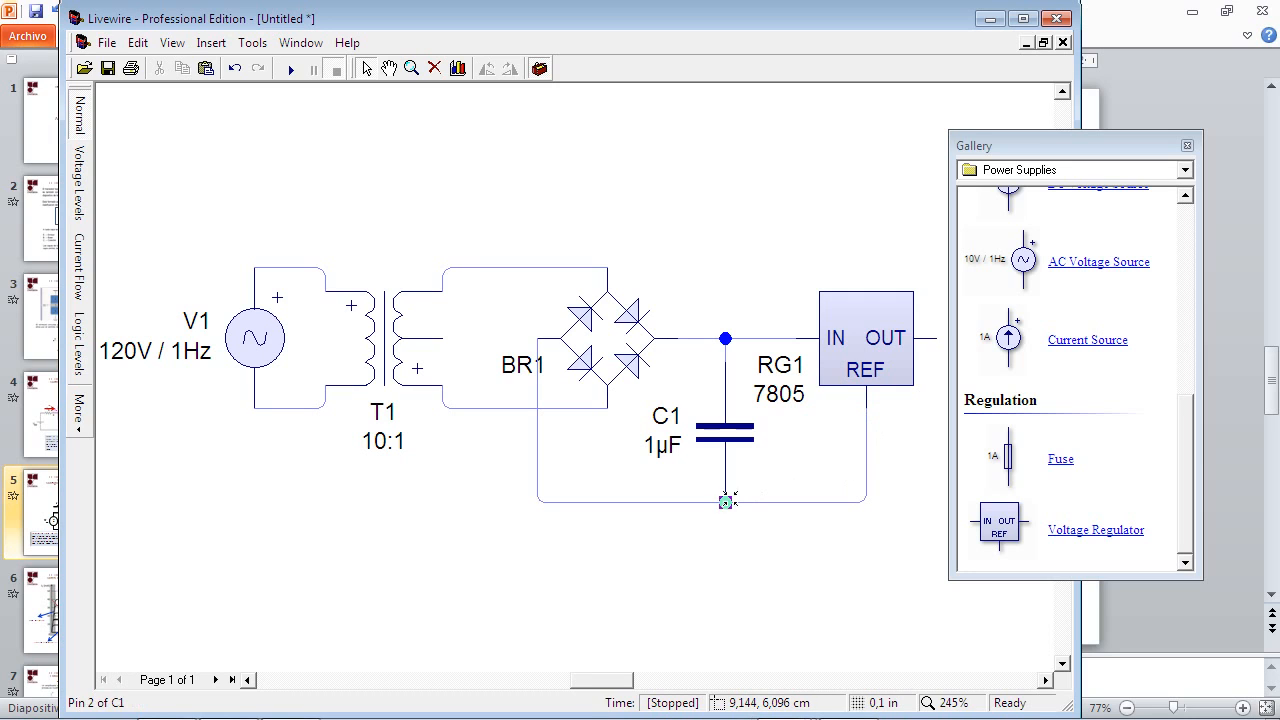
# Step: Place a resistor from the Passive Components category to the right of the voltage regulator
pyautogui.moveTo(1156, 155); pyautogui.dragTo(682, 132)
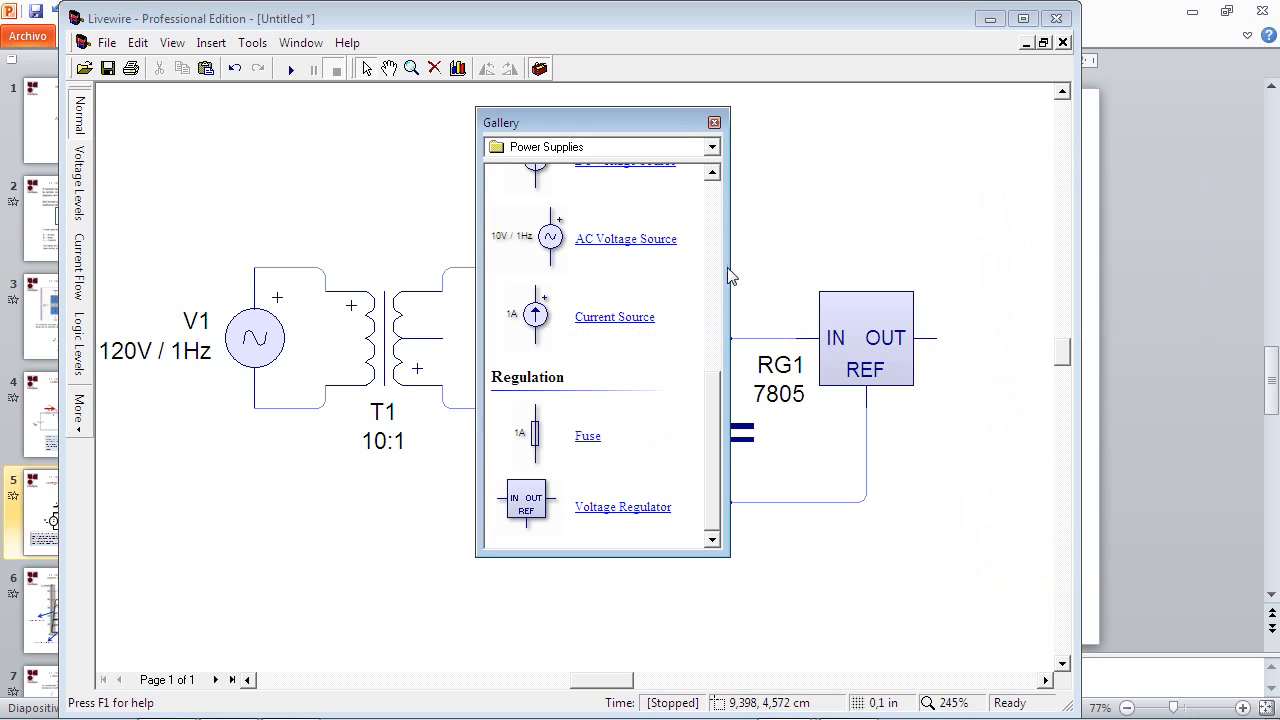
pyautogui.click(712, 147)
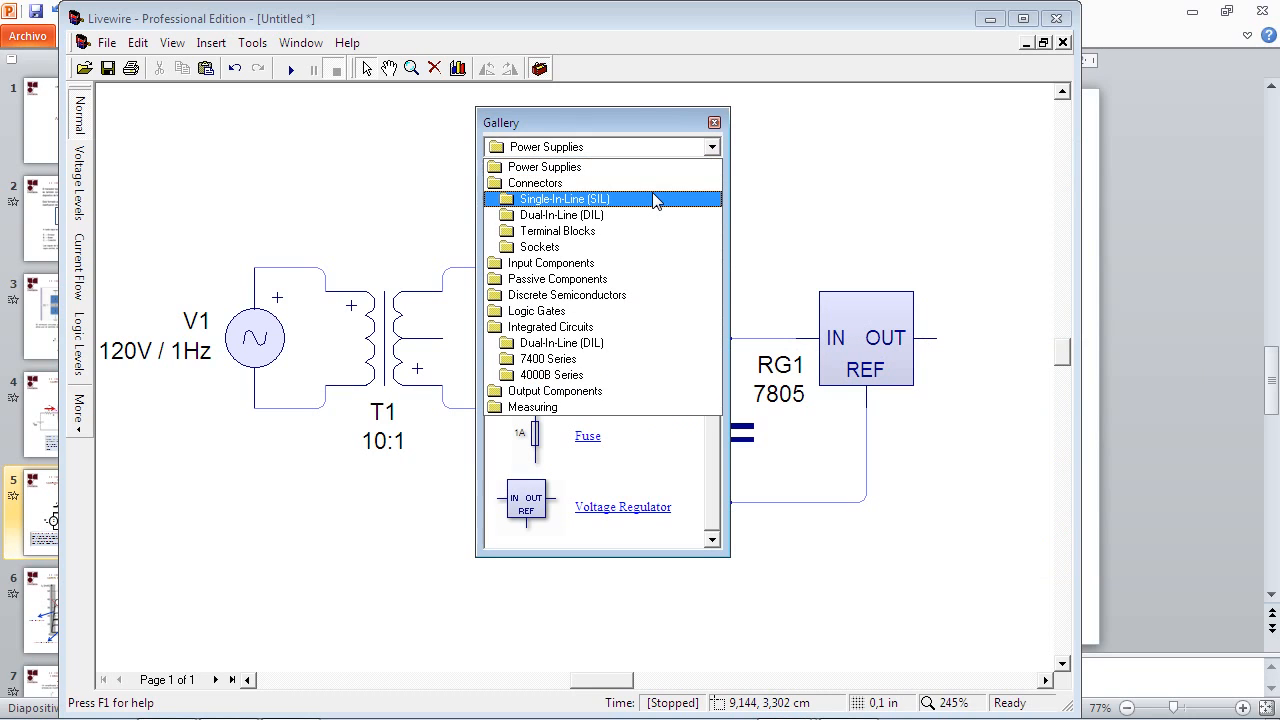
pyautogui.click(585, 280)
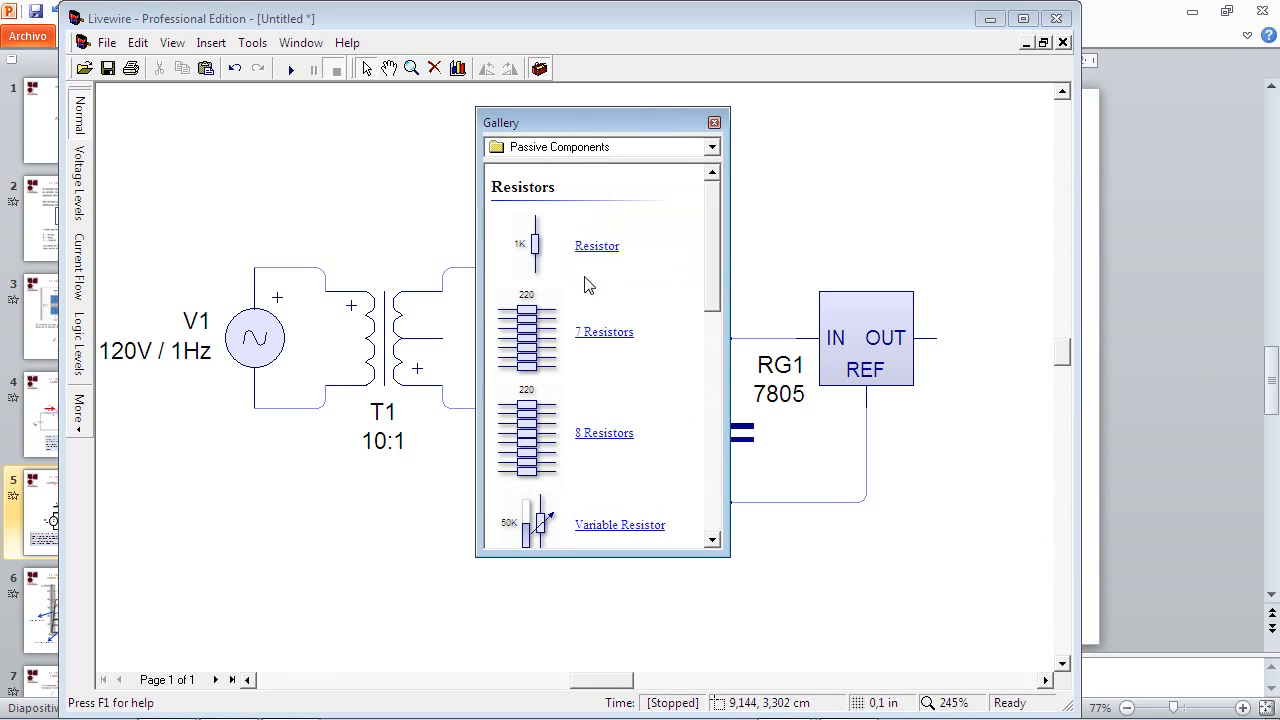
pyautogui.moveTo(1101, 469); pyautogui.dragTo(1008, 410)
# Step: Wire the resistor's upper end to the regulator's OUT terminal and its lower end to the common line below REF
pyautogui.moveTo(937, 338); pyautogui.dragTo(1007, 338)
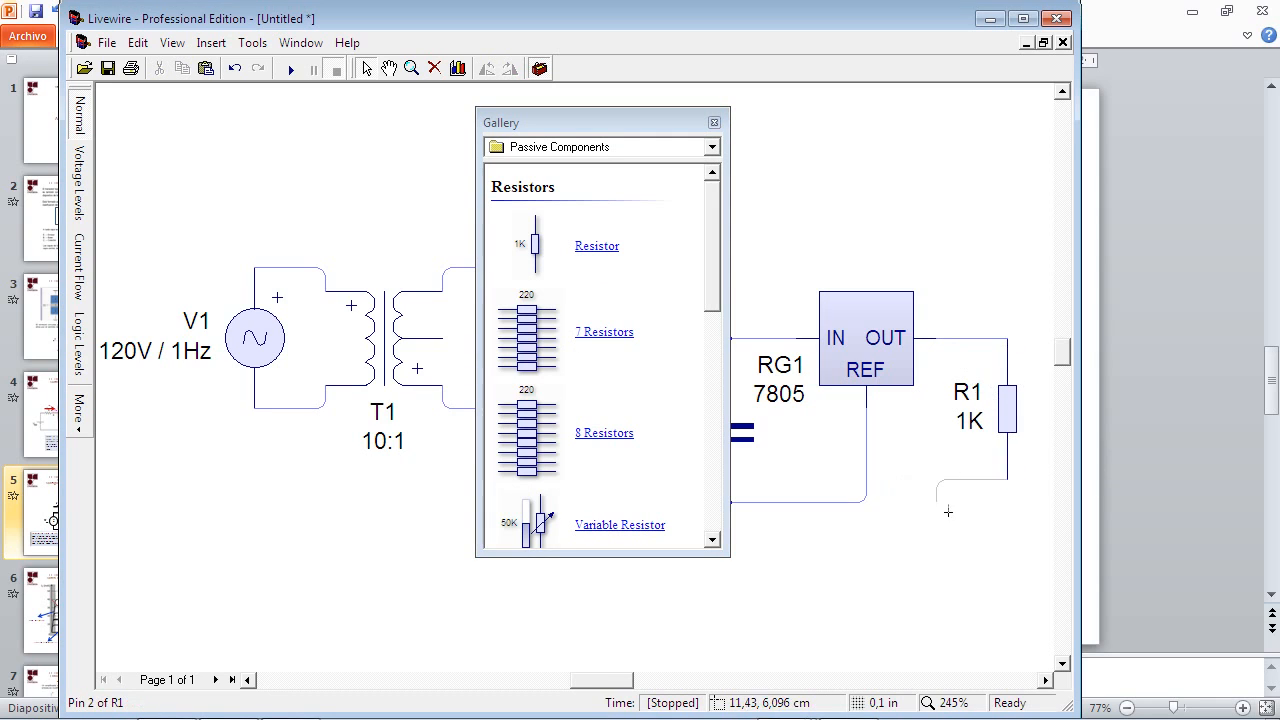
pyautogui.moveTo(1007, 480); pyautogui.dragTo(1003, 518)
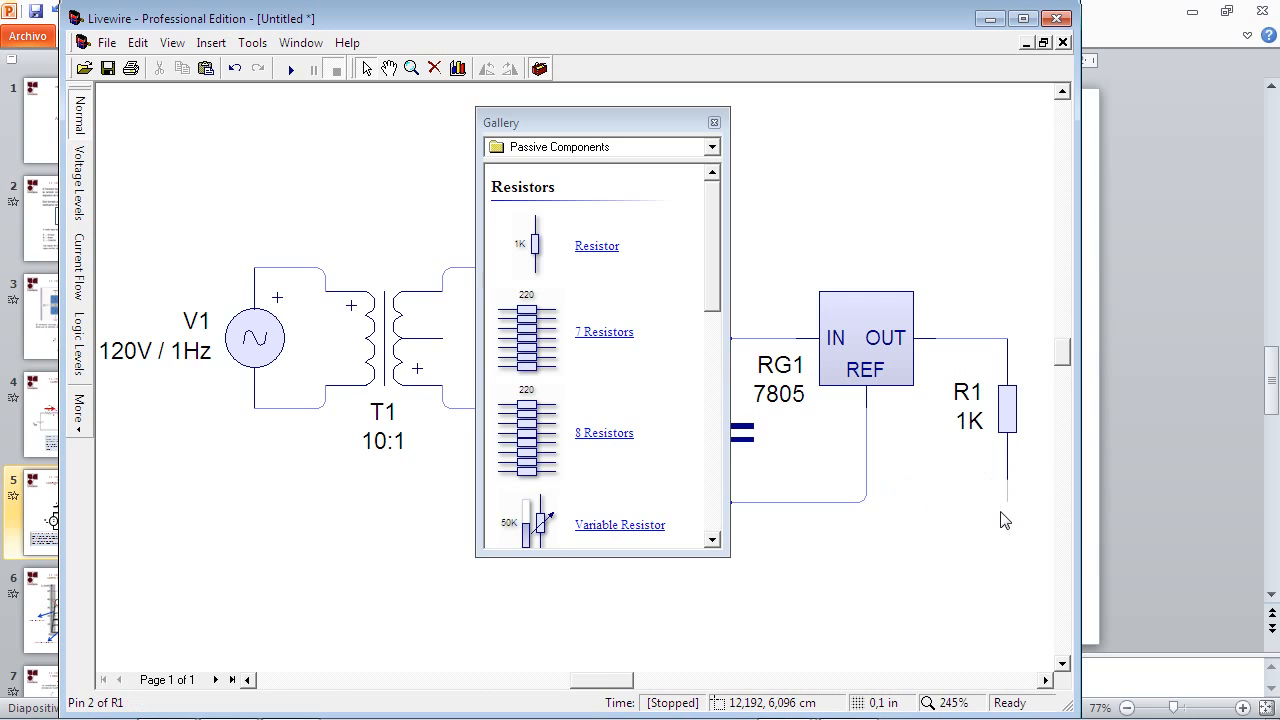
pyautogui.moveTo(866, 501); pyautogui.dragTo(866, 501)
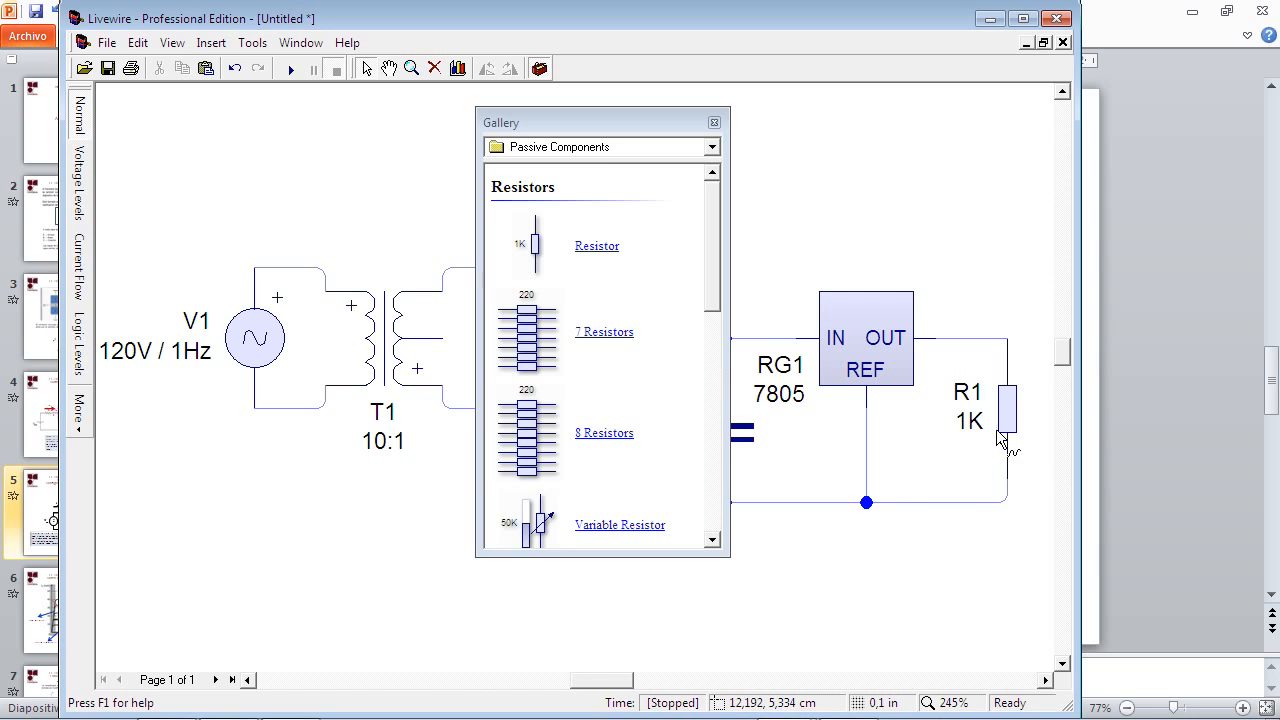
# Step: Set the value of resistor R1 to 10 K
pyautogui.doubleClick(970, 425)
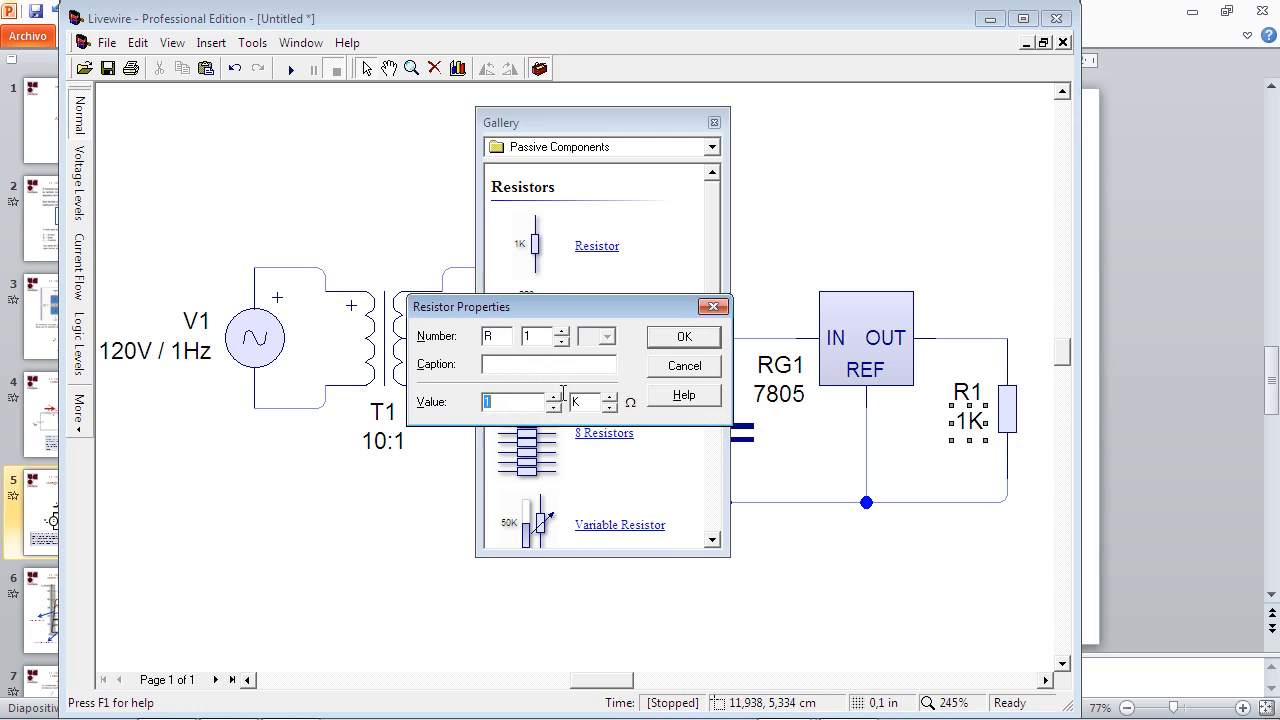
pyautogui.click(553, 398)
pyautogui.click(553, 398)
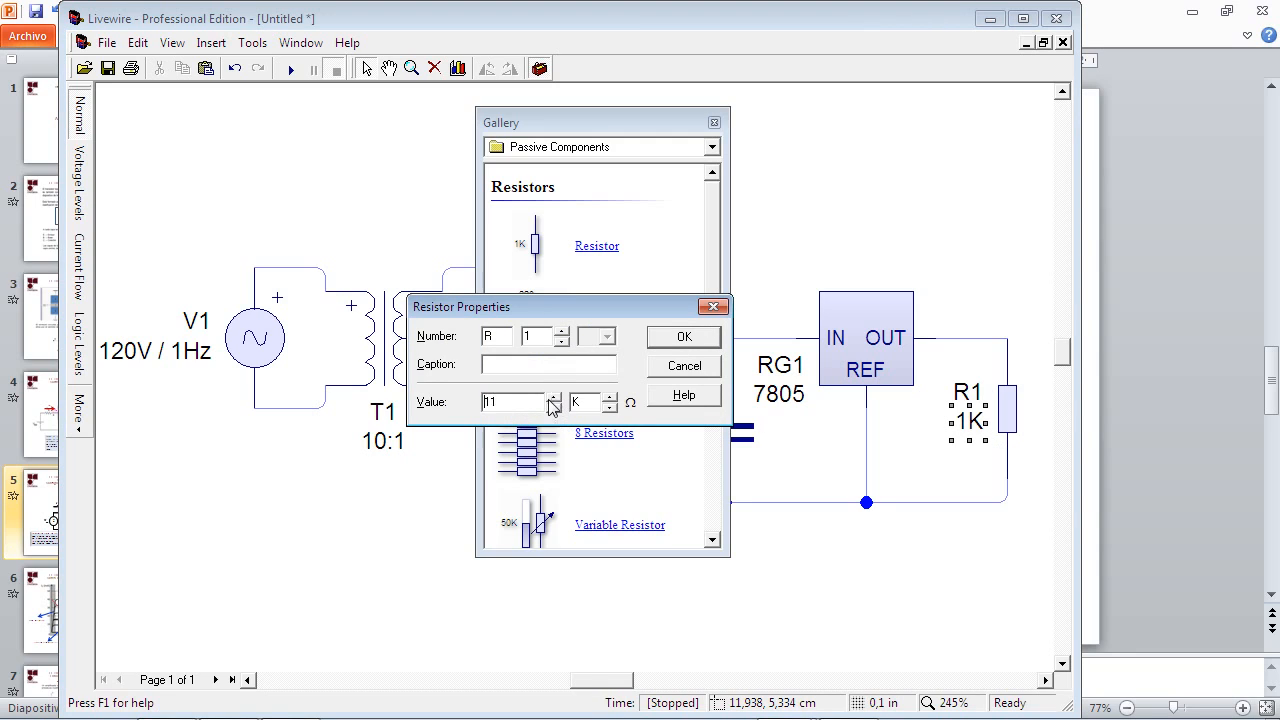
pyautogui.click(676, 338)
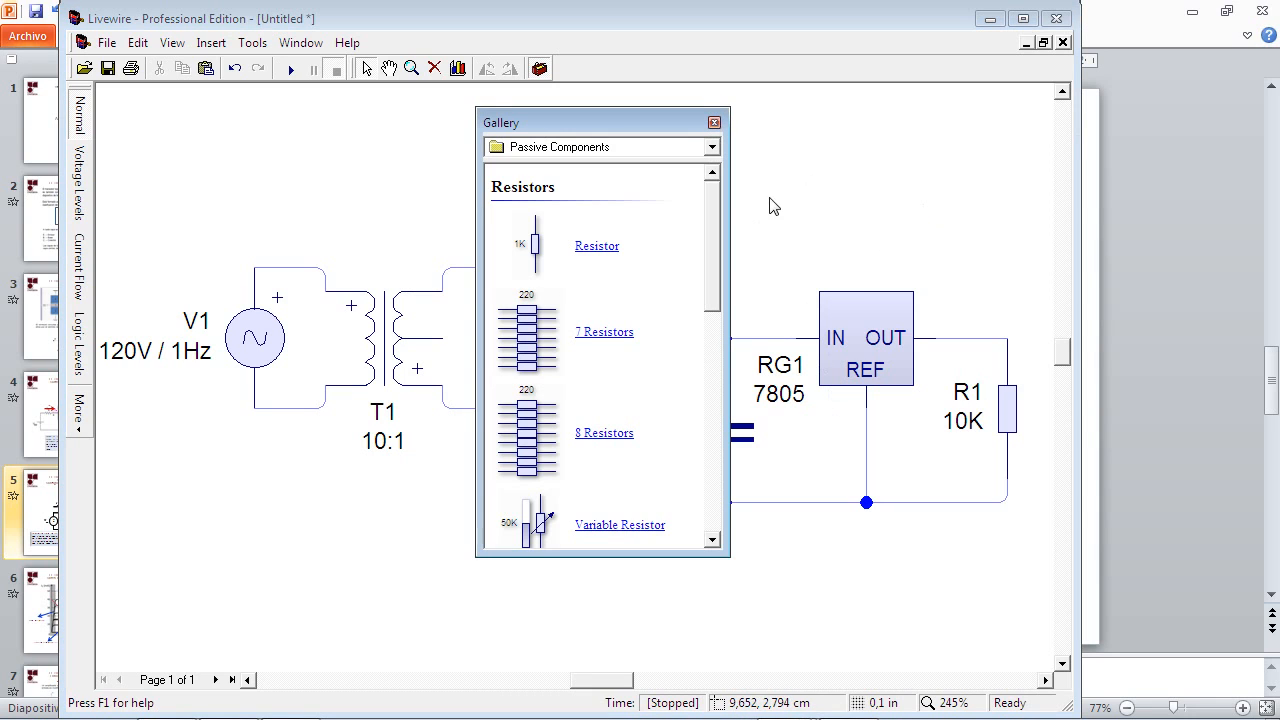
# Step: Close the component gallery and maximize the window to show the whole circuit
pyautogui.click(714, 123)
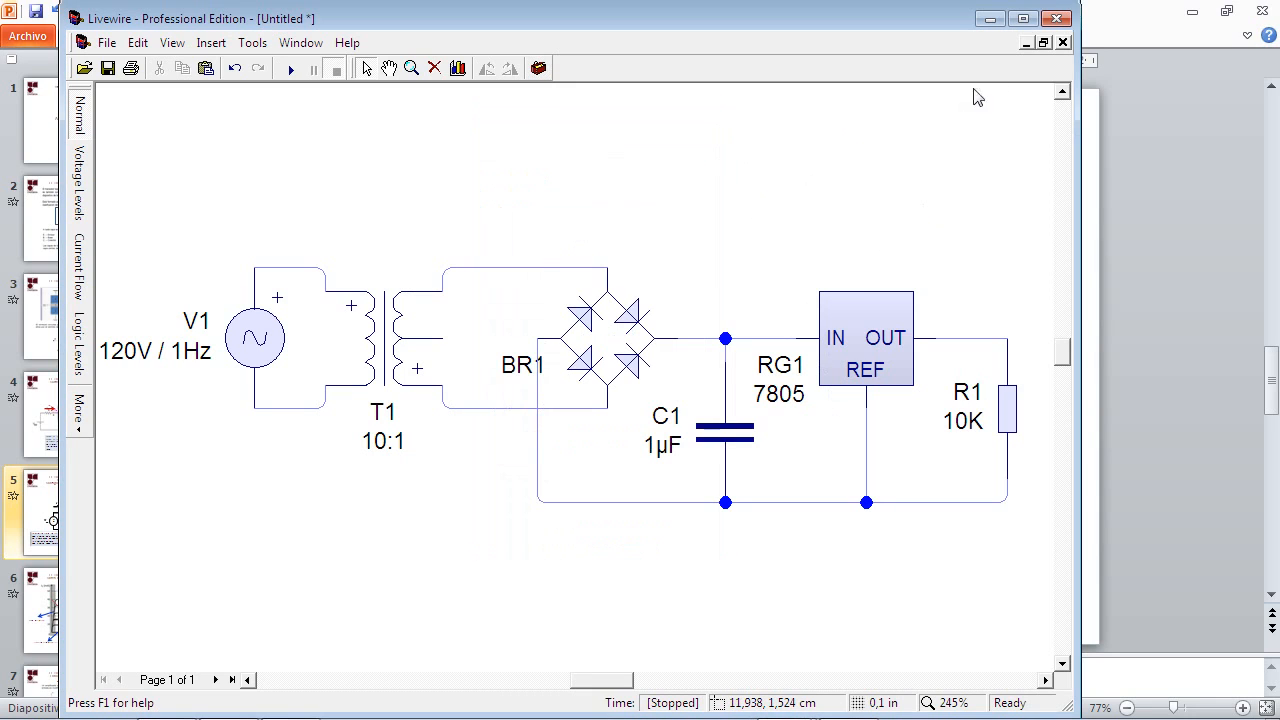
pyautogui.click(1023, 18)
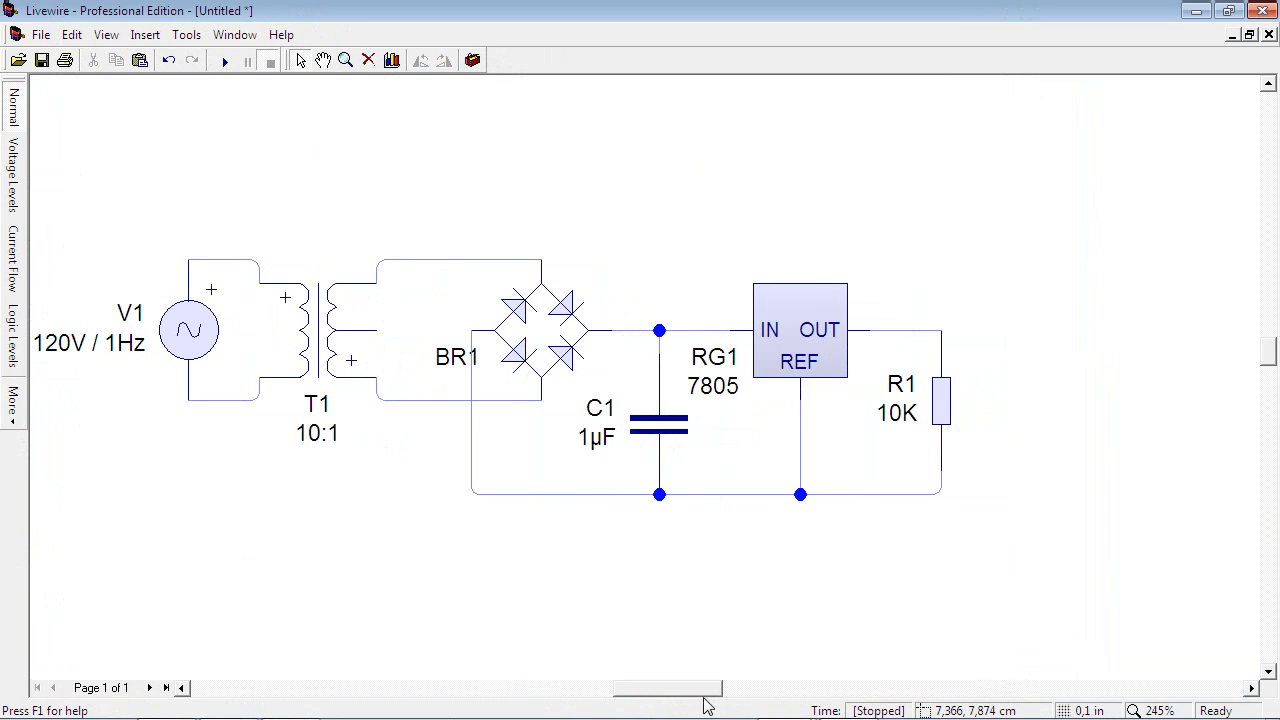
pyautogui.moveTo(704, 690)
pyautogui.mouseDown()
pyautogui.moveTo(684, 690)
pyautogui.moveTo(707, 690)
pyautogui.mouseUp()
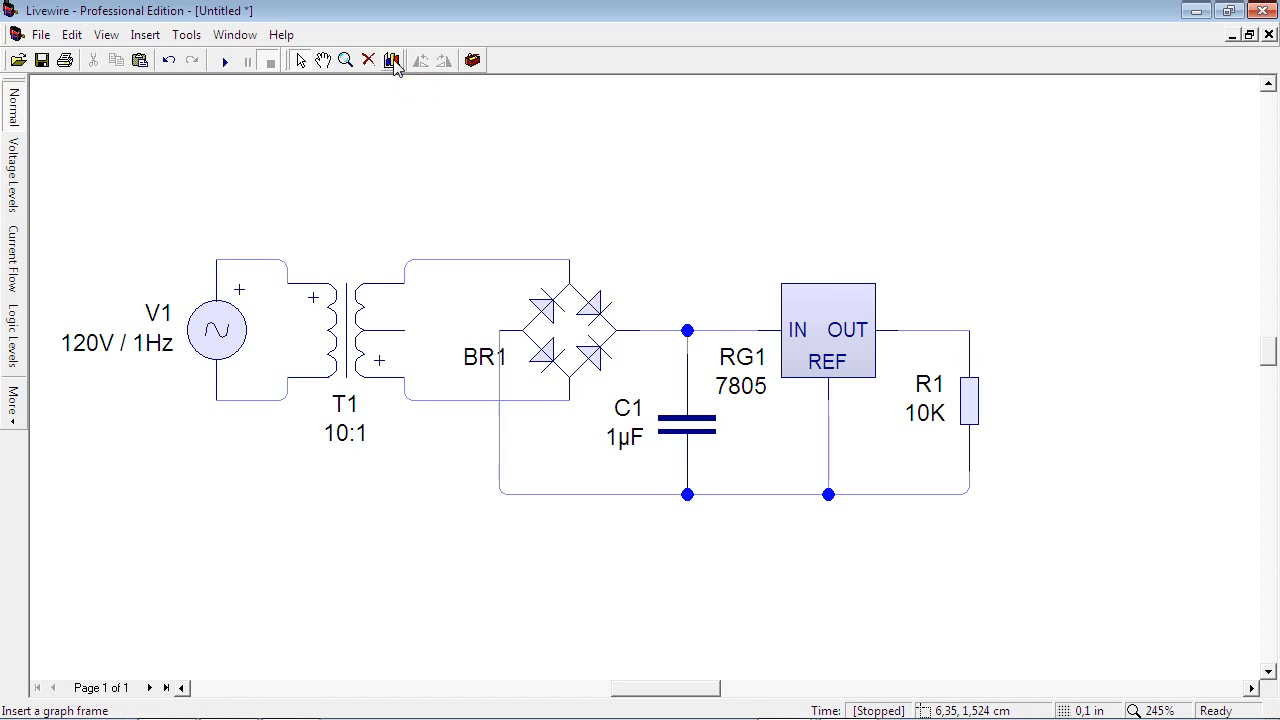
# Step: Place an oscilloscope from the Measuring category above the transformer and bridge rectifier, and close the gallery
pyautogui.click(473, 60)
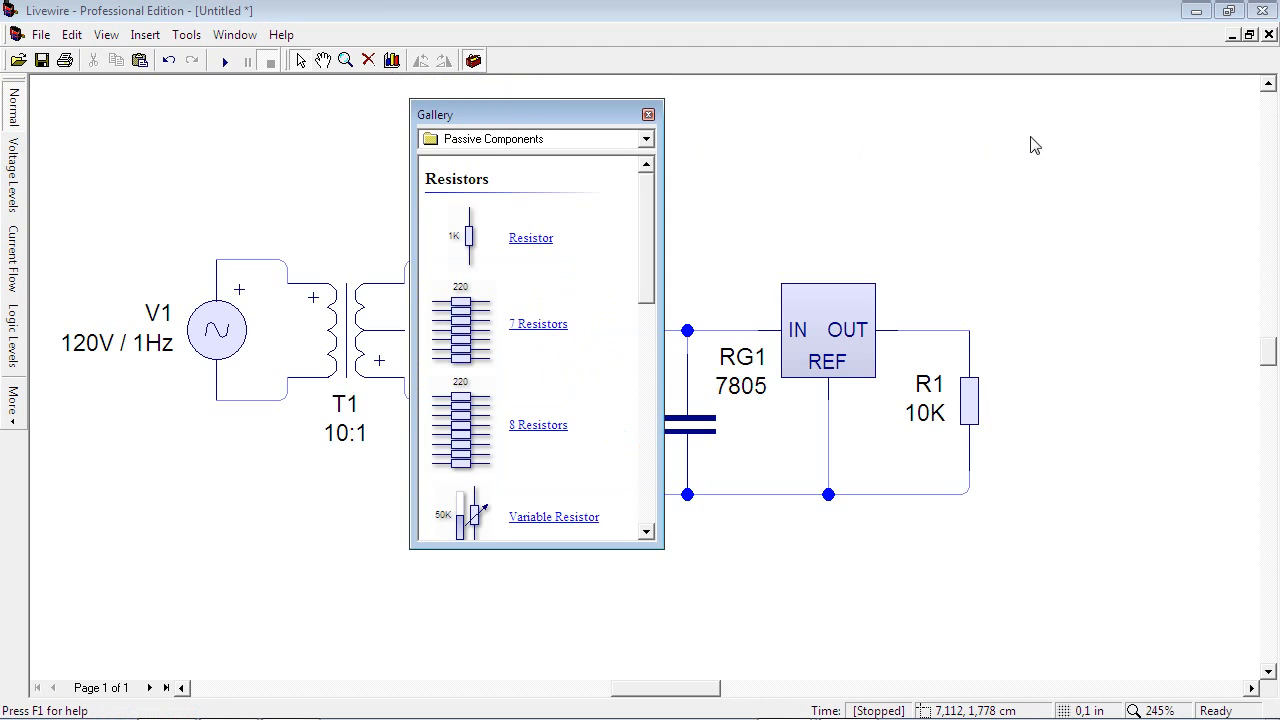
pyautogui.moveTo(1033, 145); pyautogui.dragTo(1025, 135)
pyautogui.click(1152, 137)
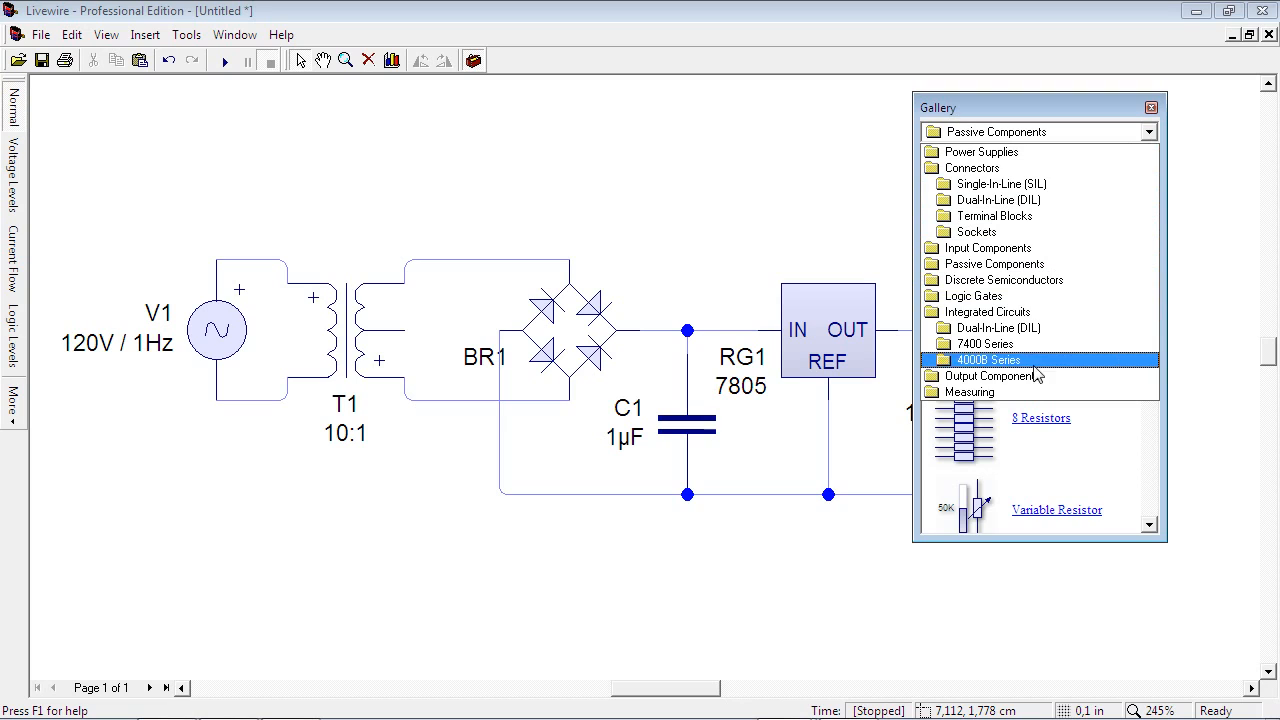
pyautogui.click(1015, 392)
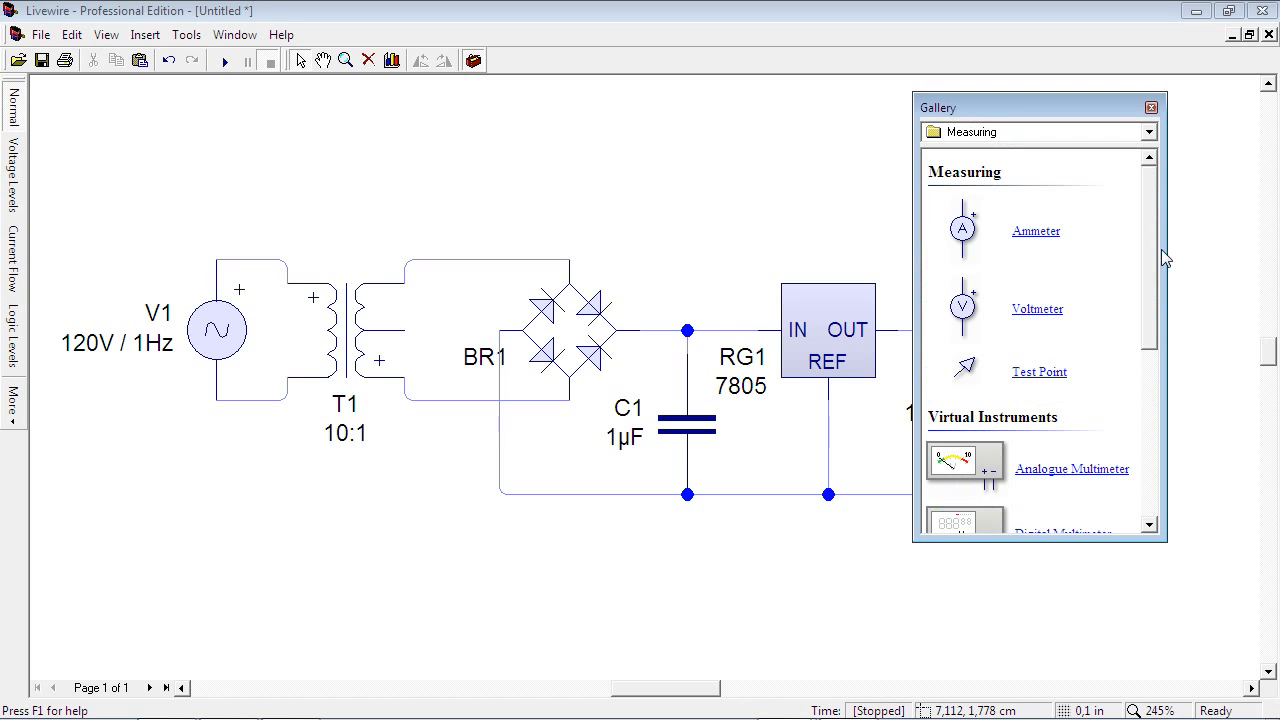
pyautogui.moveTo(1158, 243); pyautogui.dragTo(1138, 418)
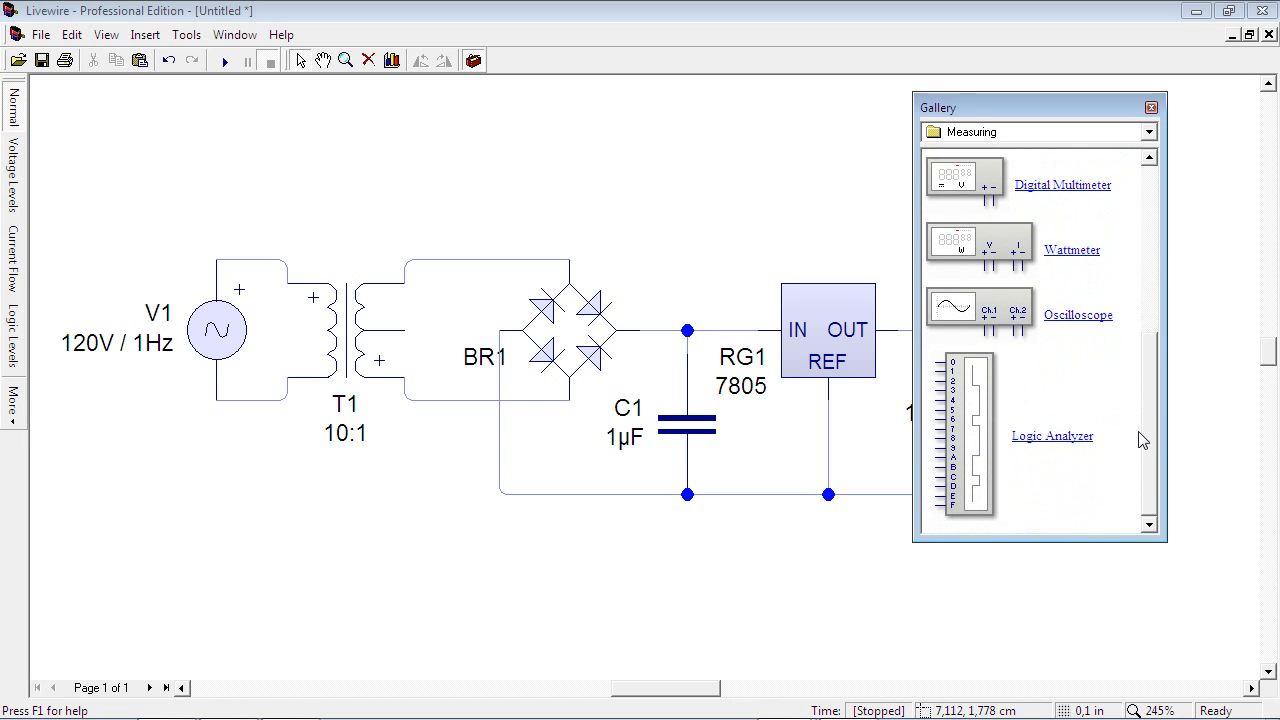
pyautogui.moveTo(1010, 320); pyautogui.dragTo(694, 148)
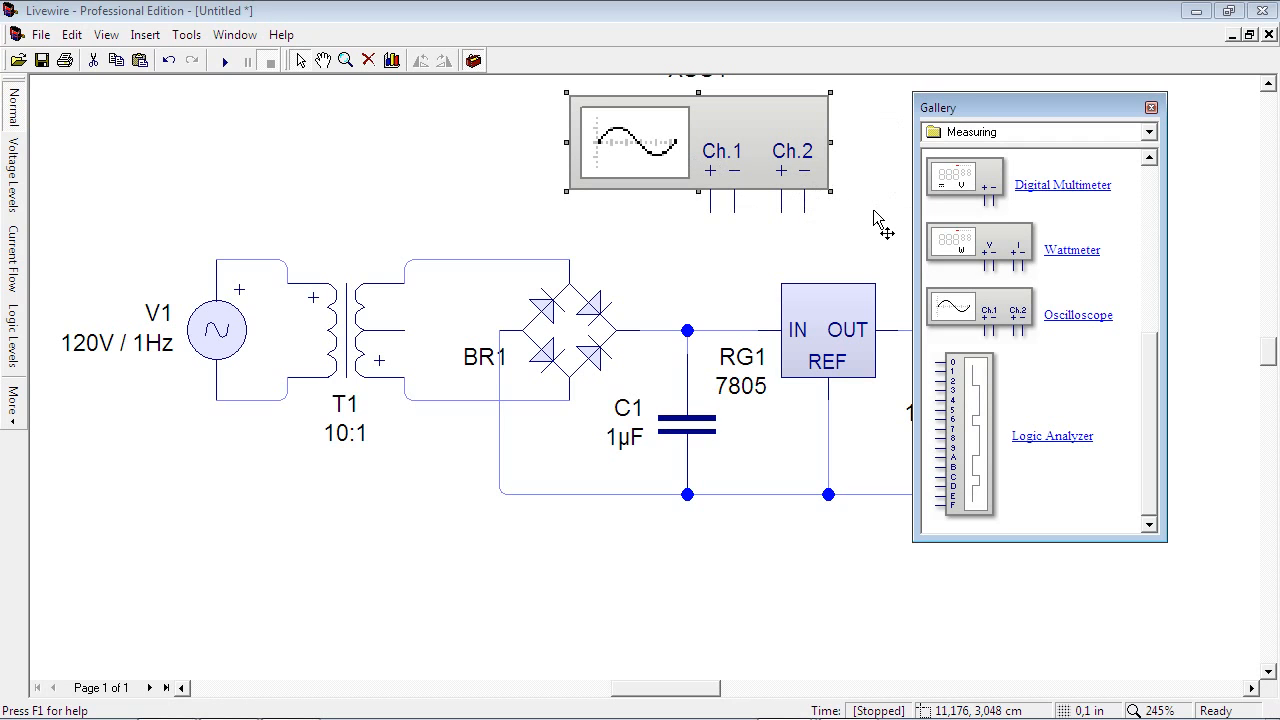
pyautogui.click(1151, 108)
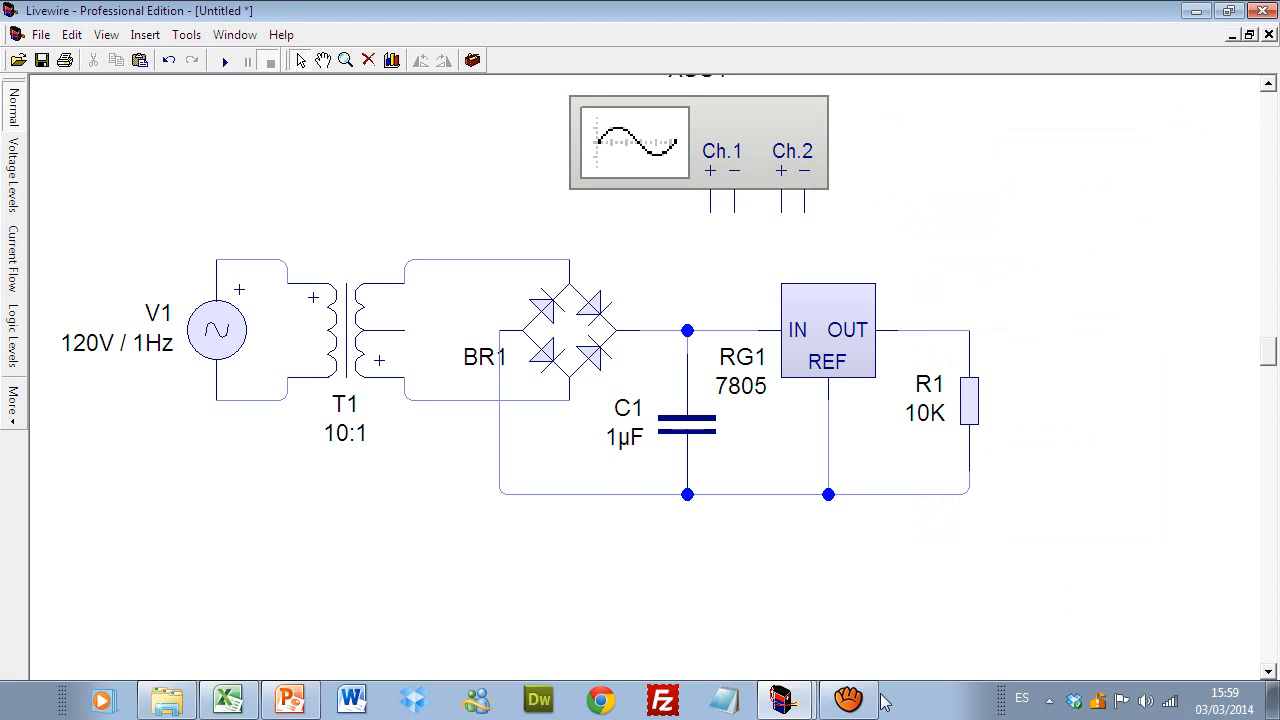
pyautogui.rightClick(313, 118)
pyautogui.click(275, 128)
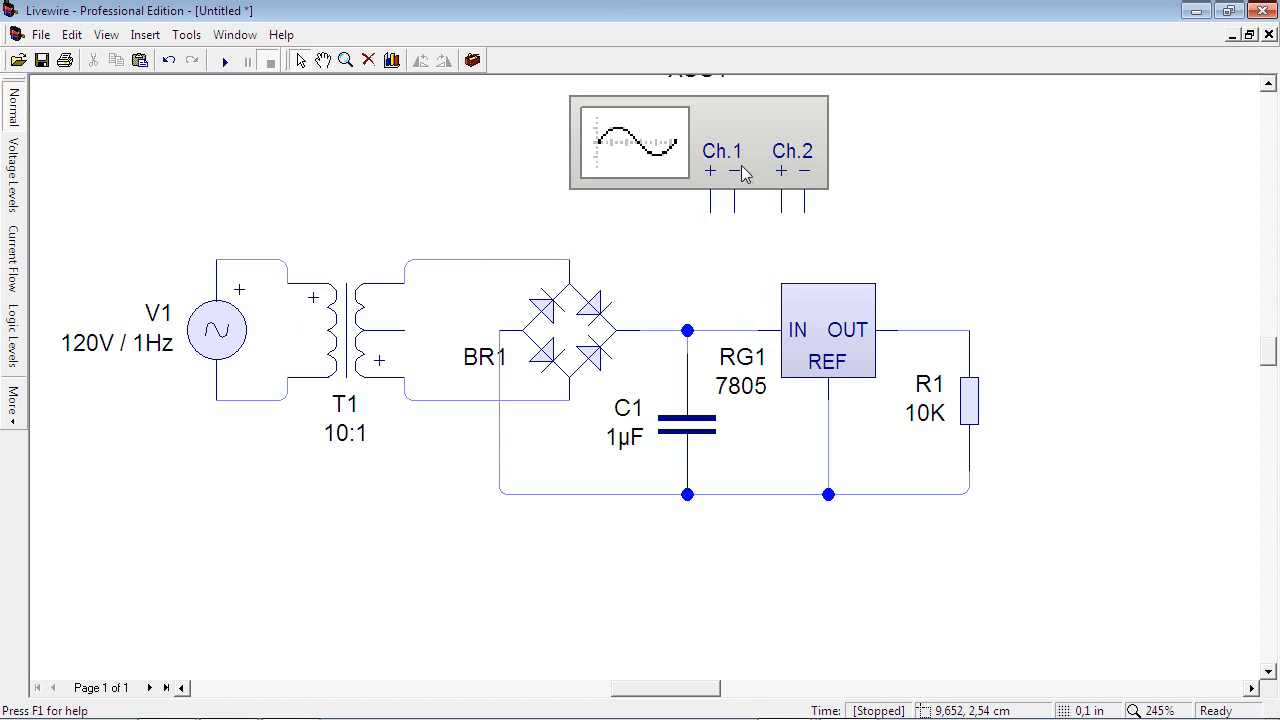
pyautogui.moveTo(740, 172); pyautogui.dragTo(481, 174)
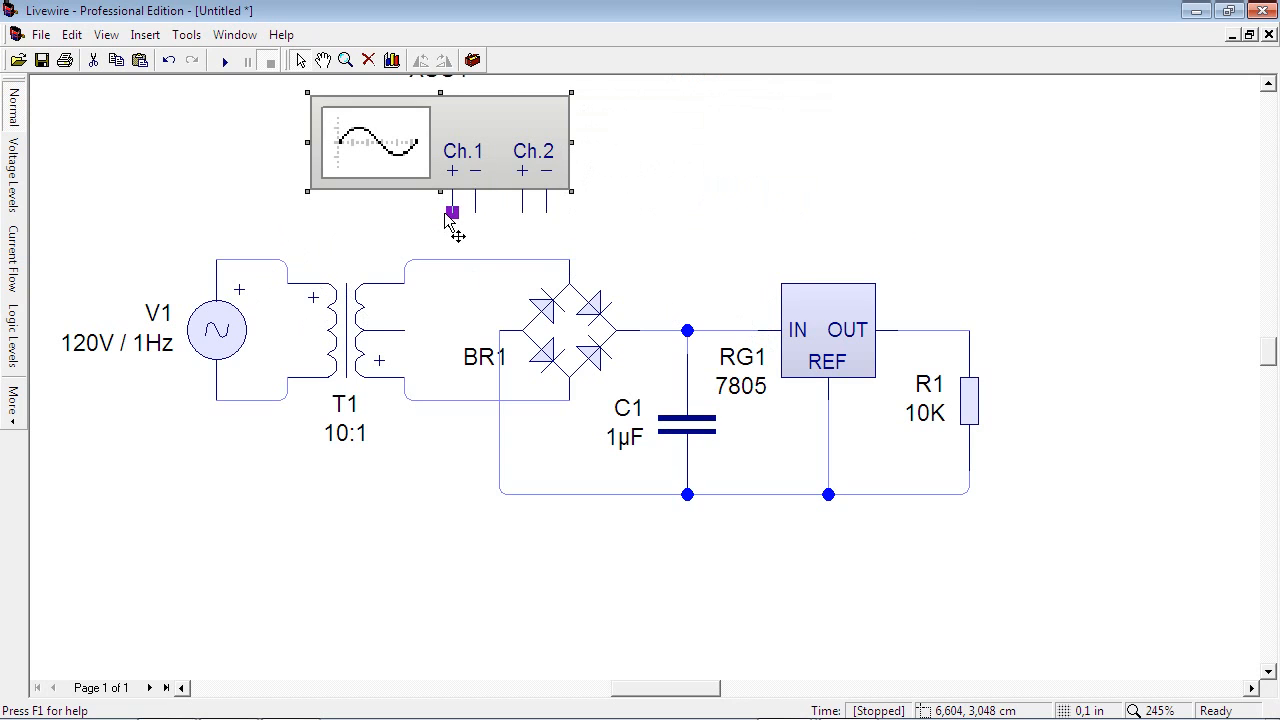
# Step: Try to wire the oscilloscope's Ch.1 across the AC source and delete the overlapping wires
pyautogui.click(219, 260)
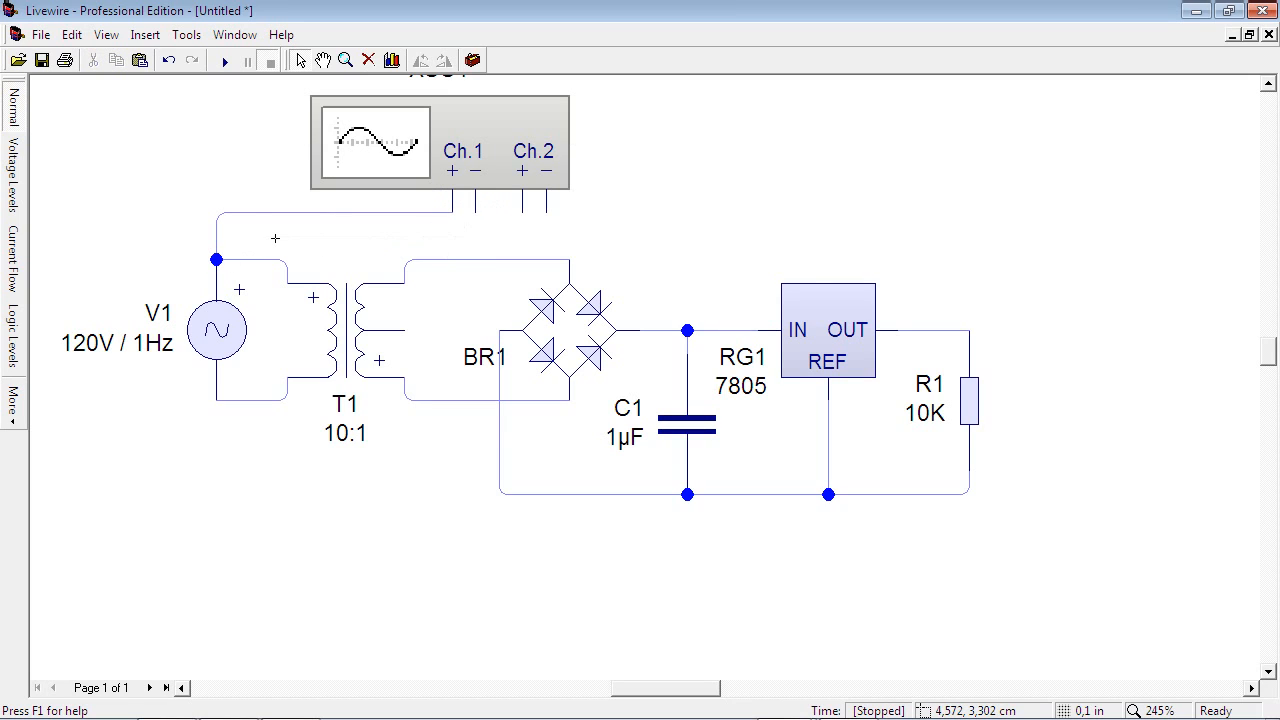
pyautogui.moveTo(256, 369); pyautogui.dragTo(217, 388)
pyautogui.moveTo(474, 220); pyautogui.dragTo(145, 312)
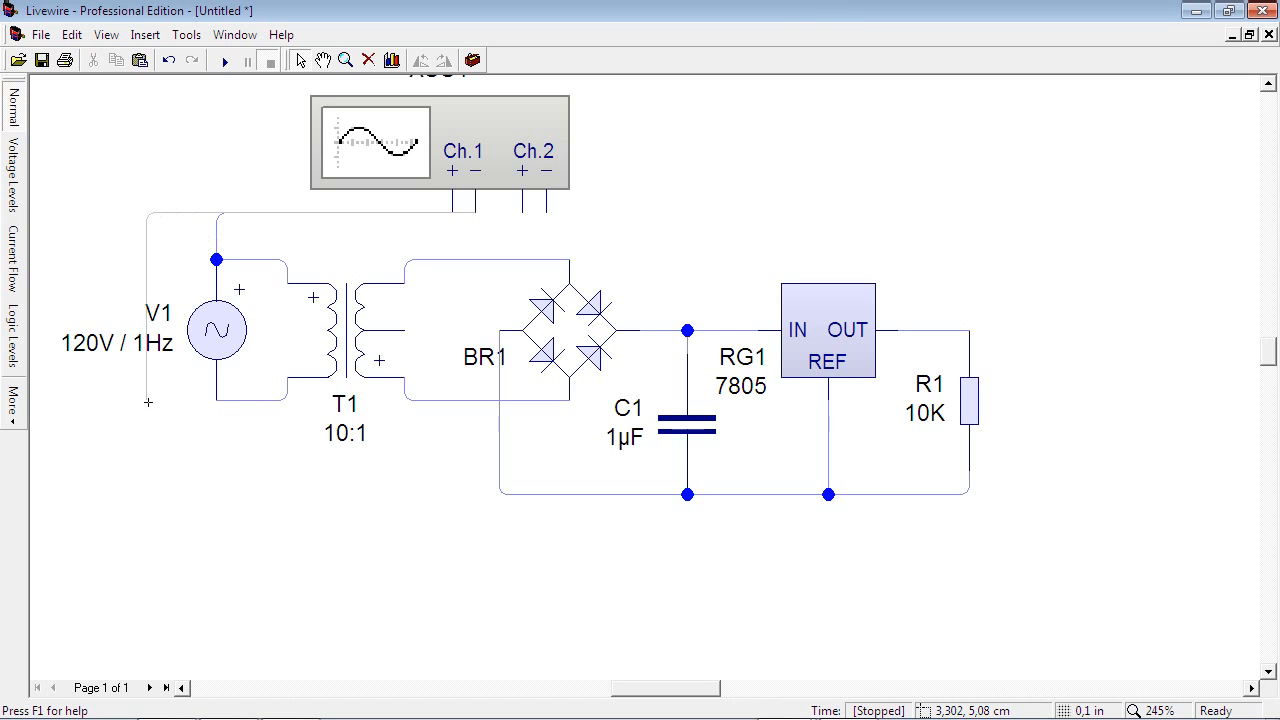
pyautogui.moveTo(148, 402); pyautogui.dragTo(216, 400)
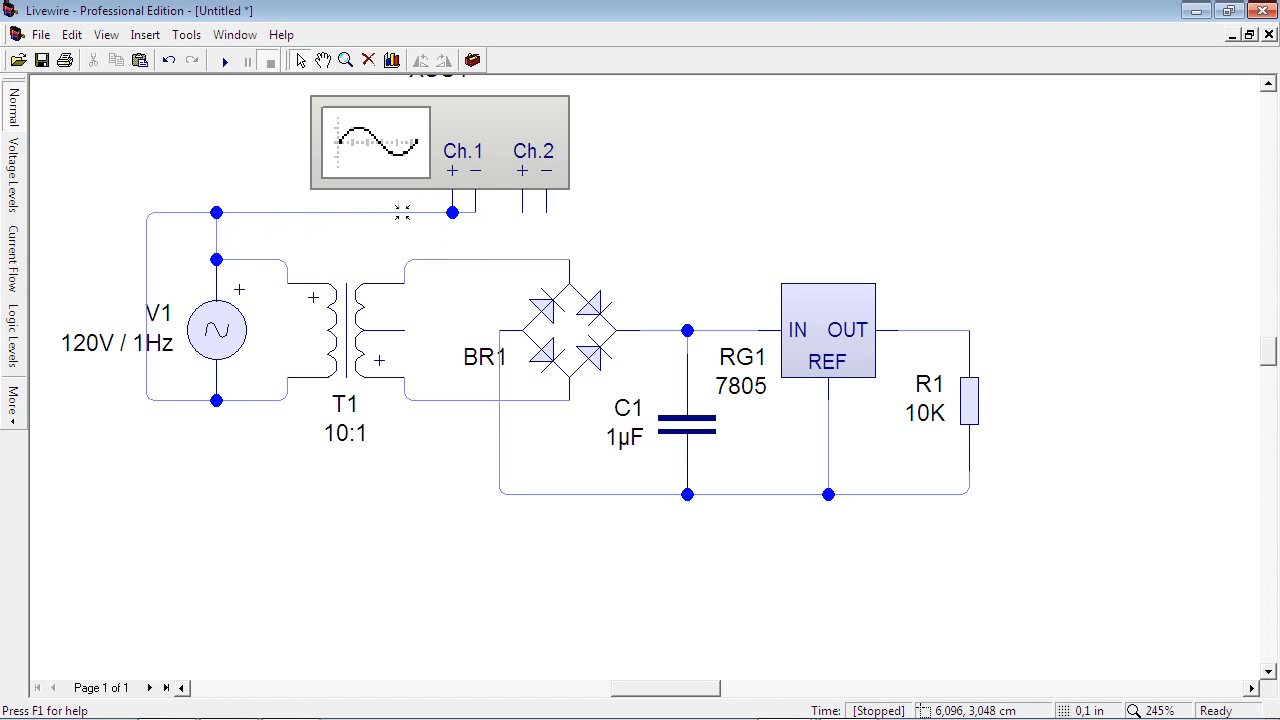
pyautogui.press('Delete')
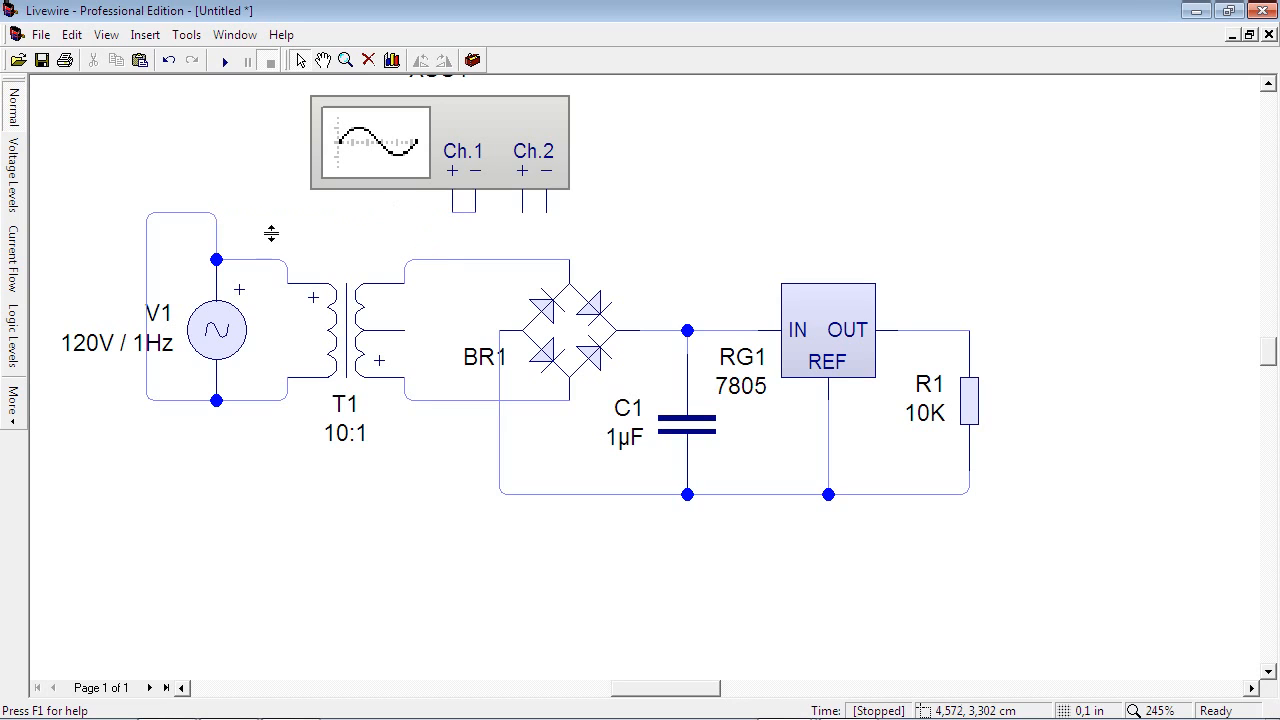
pyautogui.click(218, 236)
pyautogui.press('Delete')
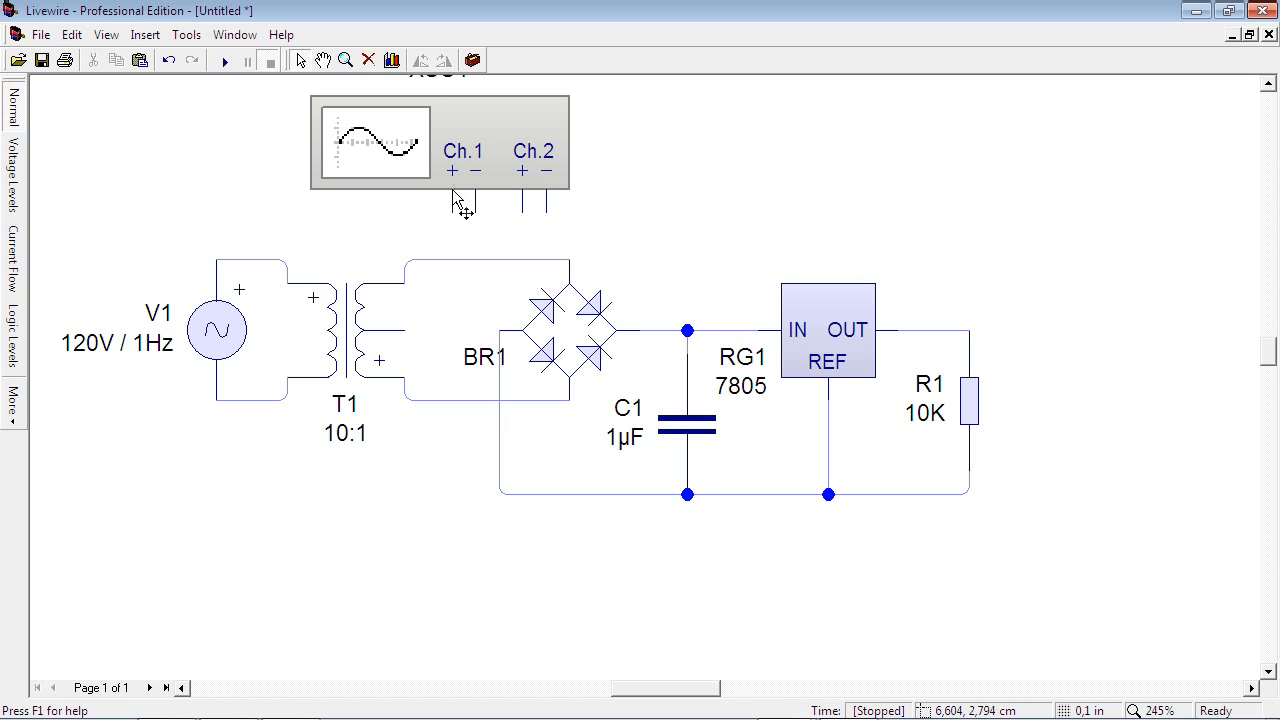
# Step: With the oscilloscope moved above the transformer, wire its Ch.1 across the AC source and its Ch.2 across the transformer's secondary
pyautogui.moveTo(453, 192); pyautogui.dragTo(217, 261)
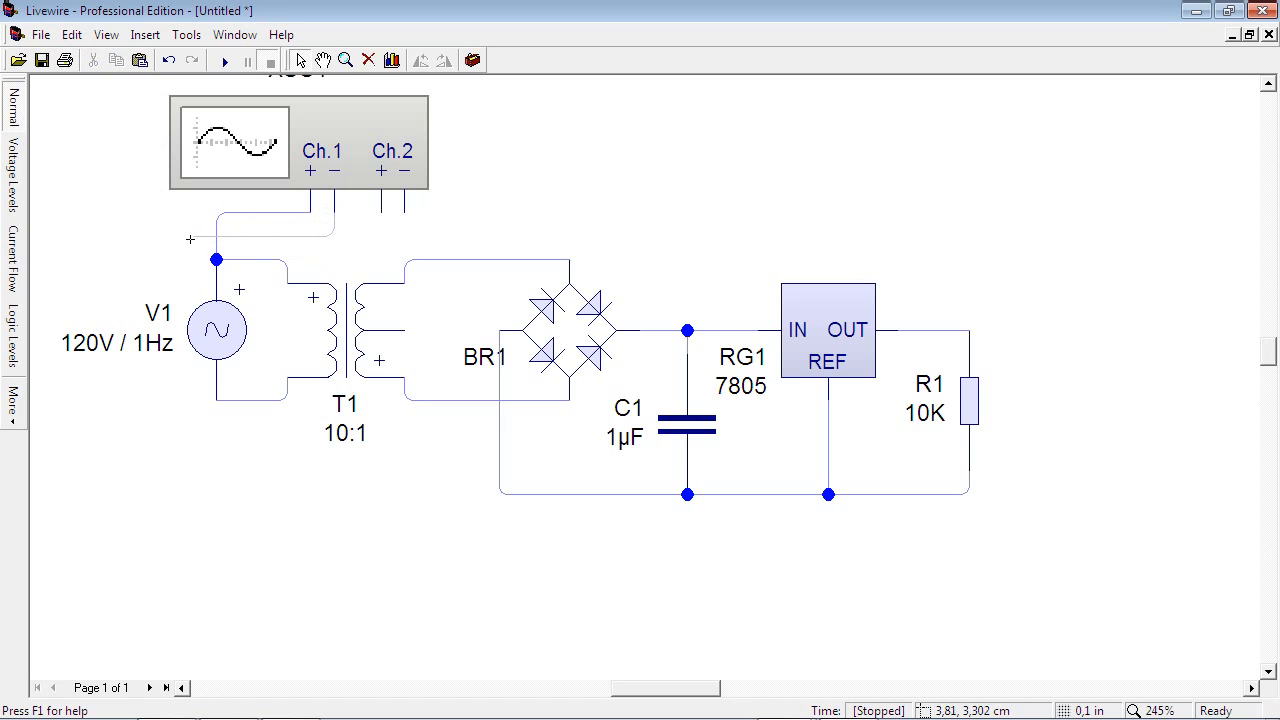
pyautogui.moveTo(190, 239); pyautogui.dragTo(216, 400)
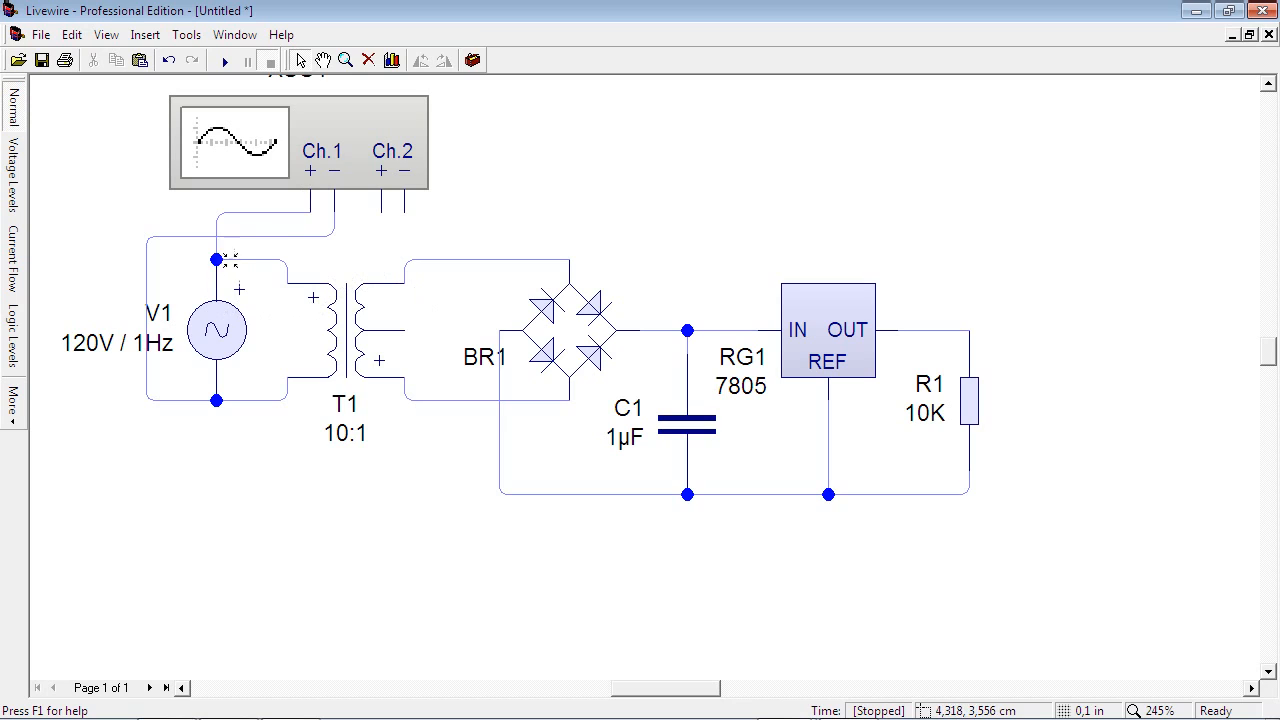
pyautogui.moveTo(323, 207); pyautogui.dragTo(218, 262)
pyautogui.moveTo(409, 259); pyautogui.dragTo(405, 259)
pyautogui.moveTo(405, 211); pyautogui.dragTo(428, 400)
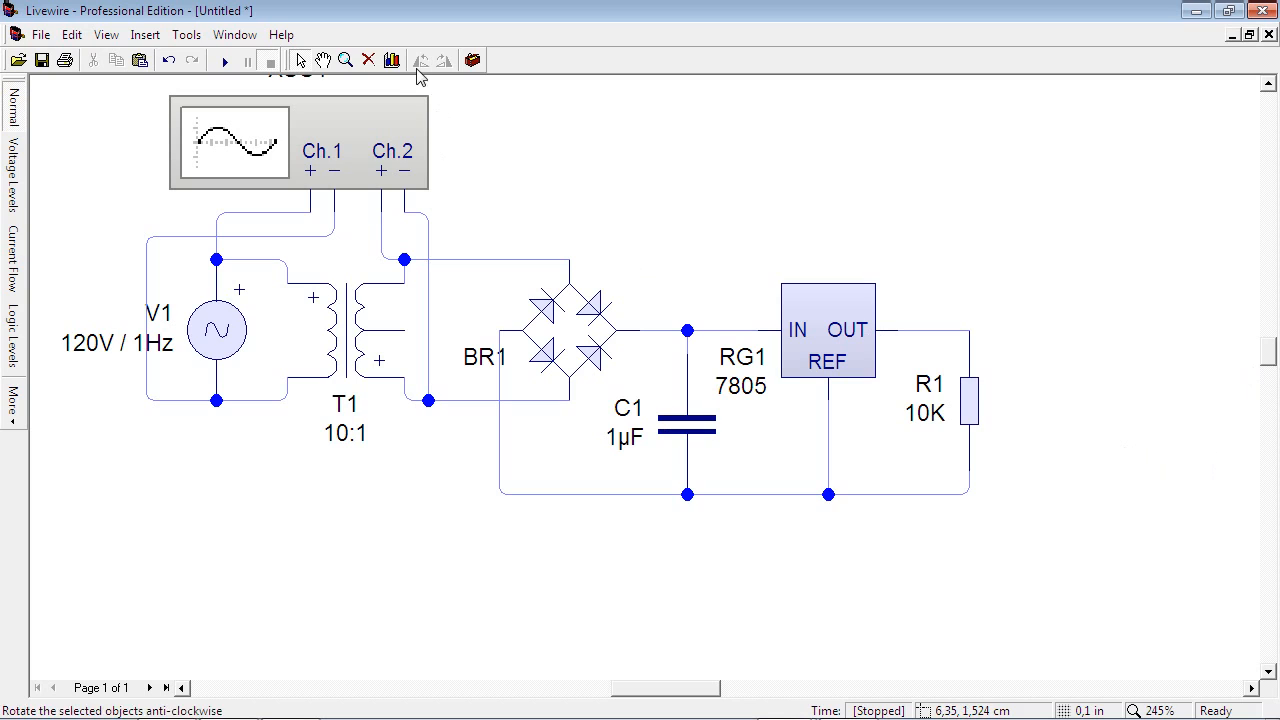
# Step: Add a graph for the oscilloscope below the circuit and widen it until the time axis spans 6 s
pyautogui.rightClick(397, 128)
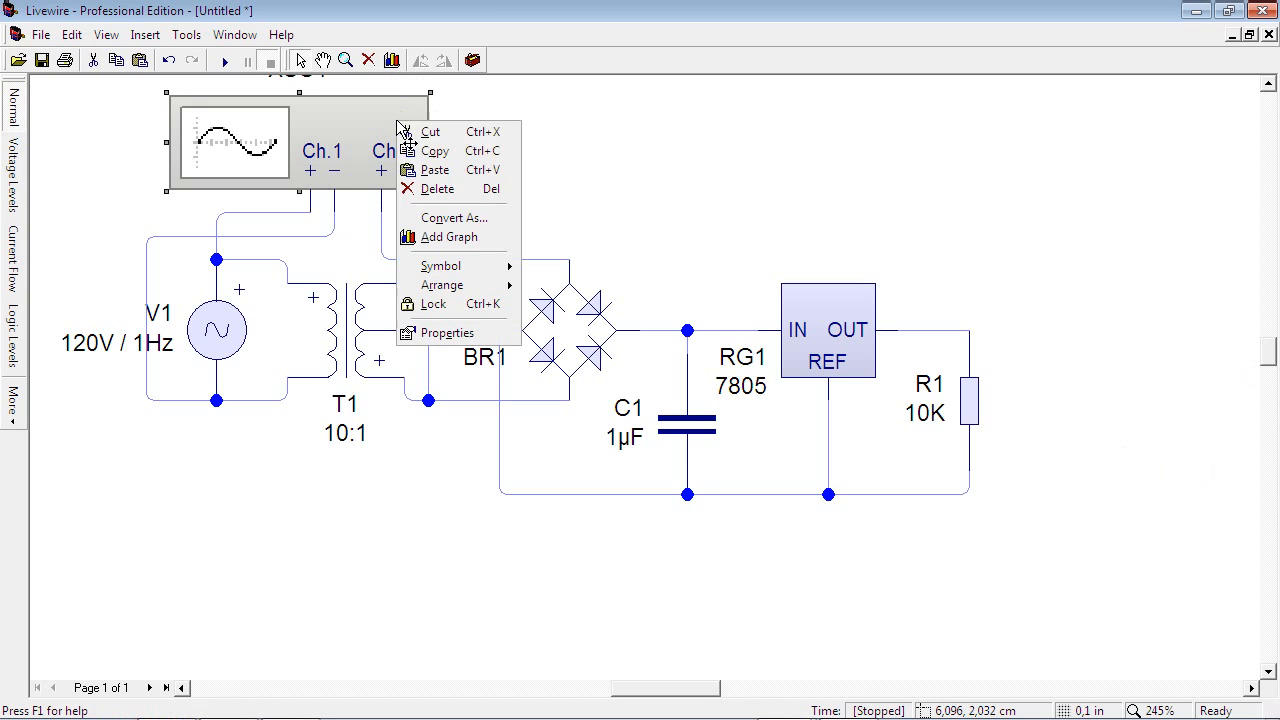
pyautogui.click(451, 250)
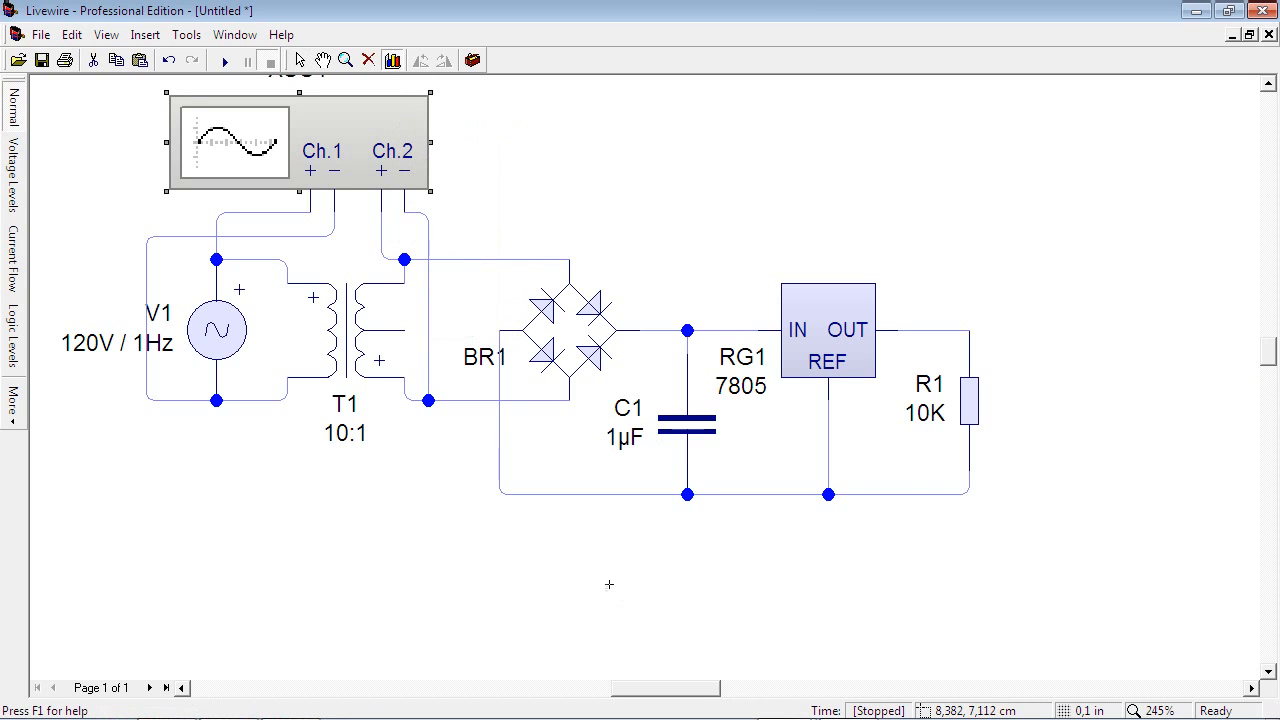
pyautogui.moveTo(594, 543); pyautogui.dragTo(1158, 561)
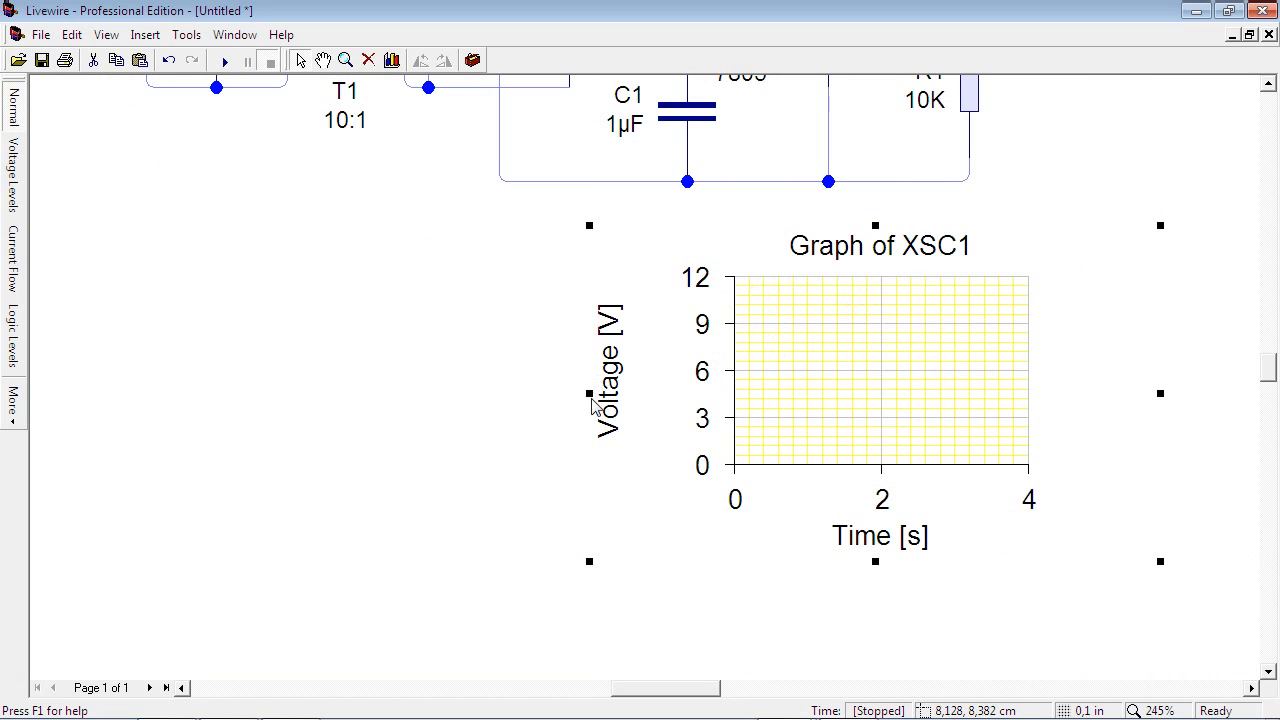
pyautogui.moveTo(589, 393); pyautogui.dragTo(517, 390)
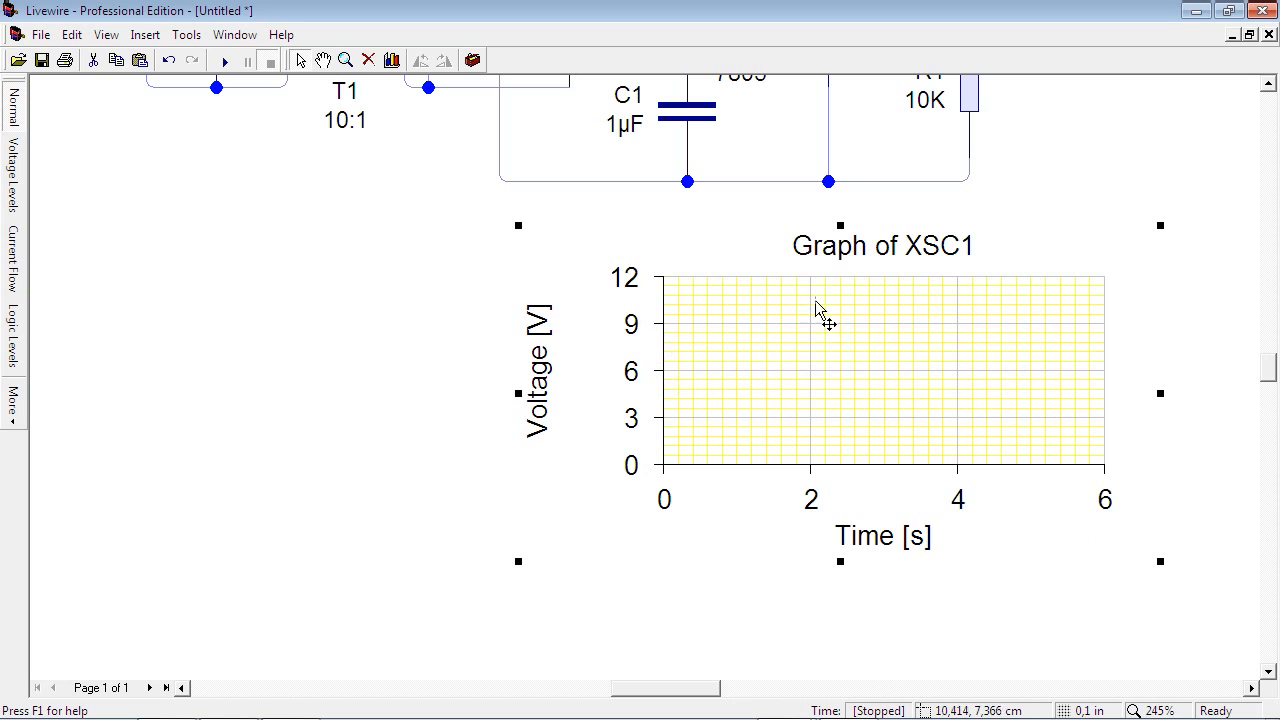
# Step: Set the minimum voltage of the oscilloscope graph to -12 V
pyautogui.doubleClick(665, 338)
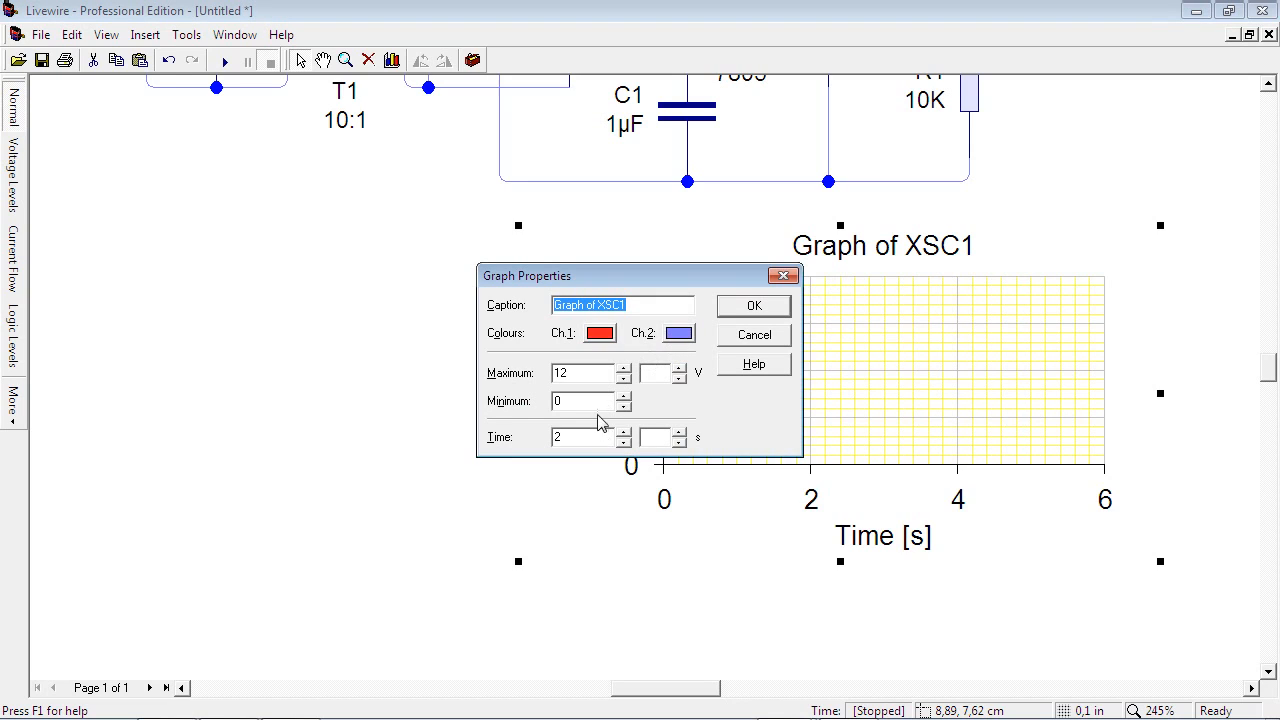
pyautogui.moveTo(590, 410); pyautogui.dragTo(557, 402)
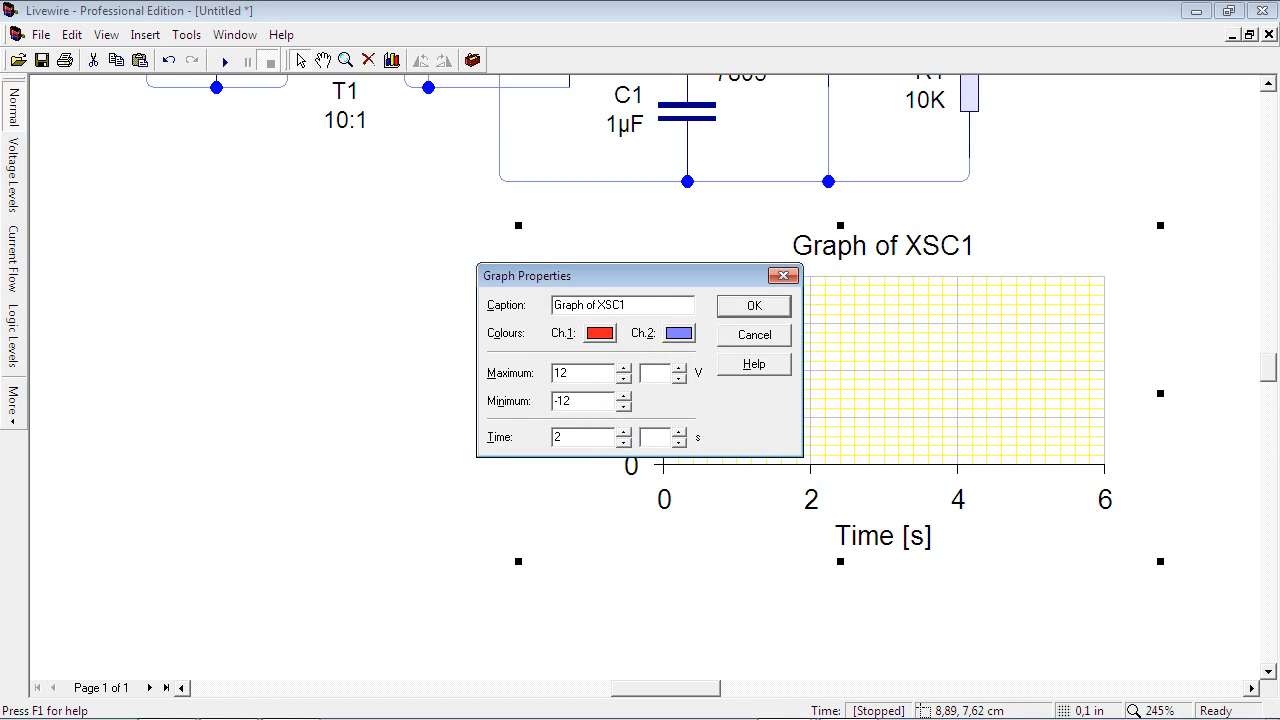
pyautogui.click(744, 313)
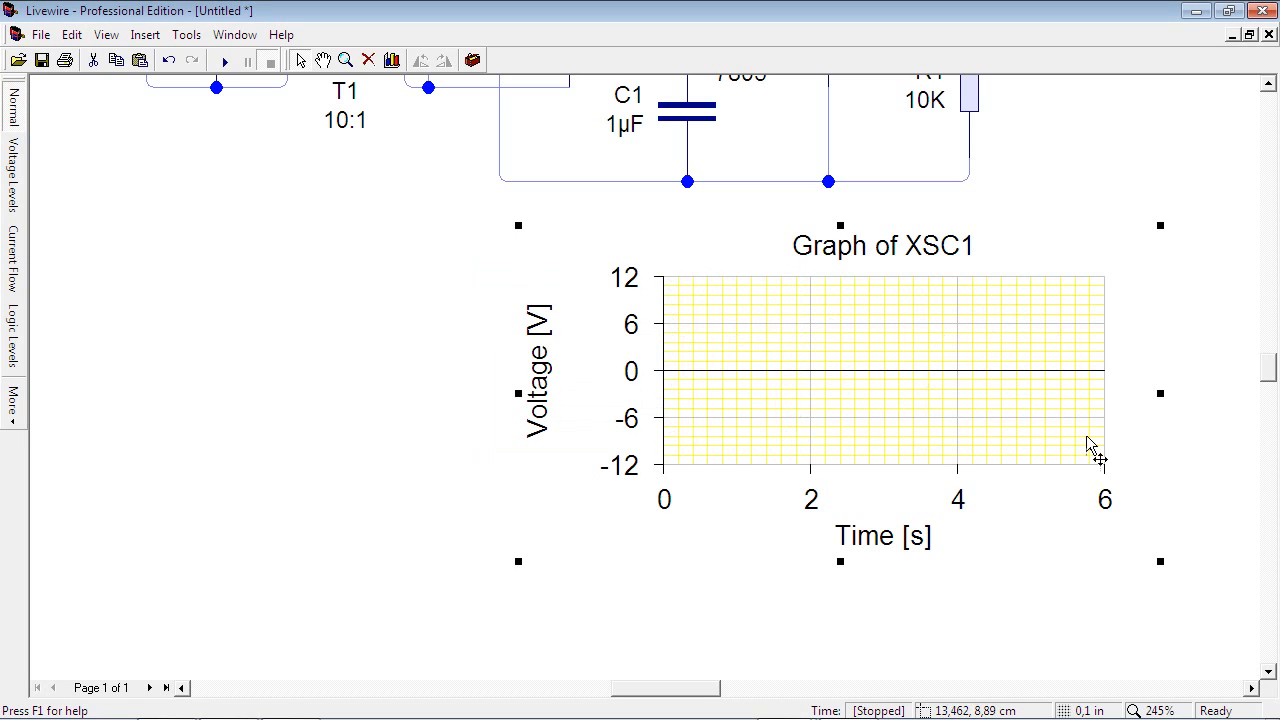
# Step: Run the simulation to plot the source and transformer voltages on the oscilloscope graph, and stop it
pyautogui.moveTo(1271, 369)
pyautogui.mouseDown()
pyautogui.moveTo(1271, 351)
pyautogui.moveTo(1272, 363)
pyautogui.mouseUp()
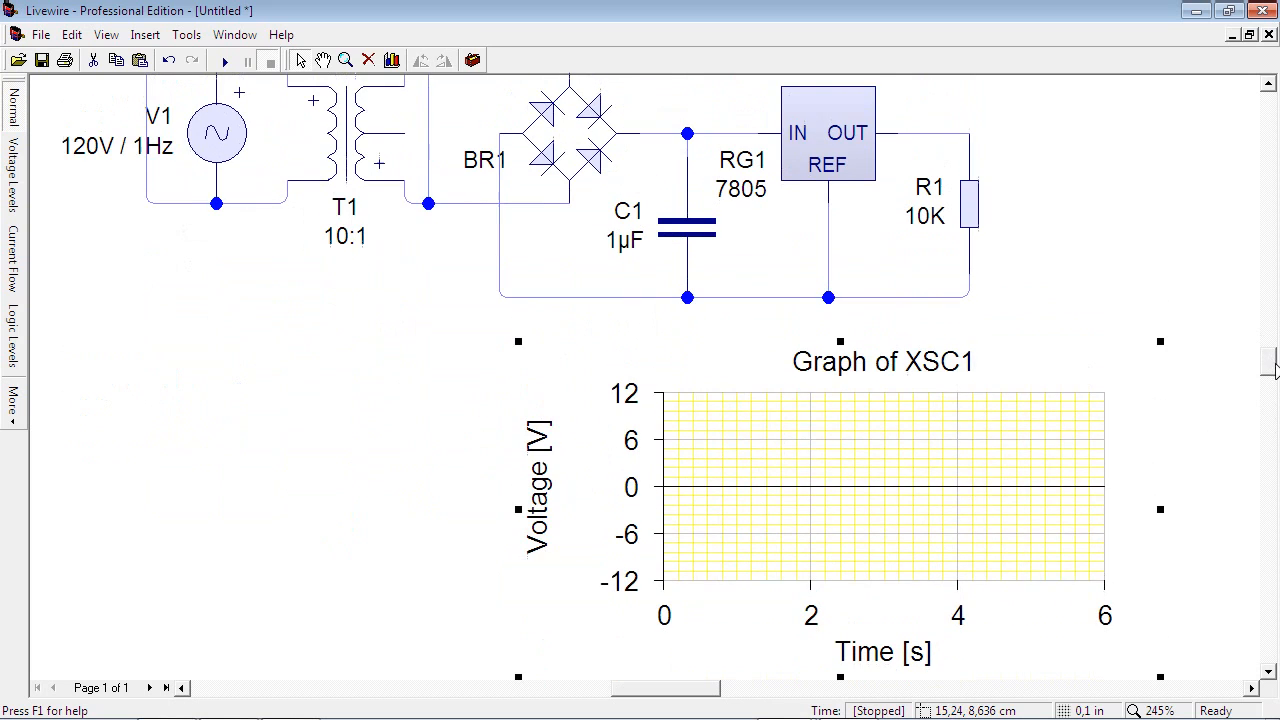
pyautogui.click(106, 35)
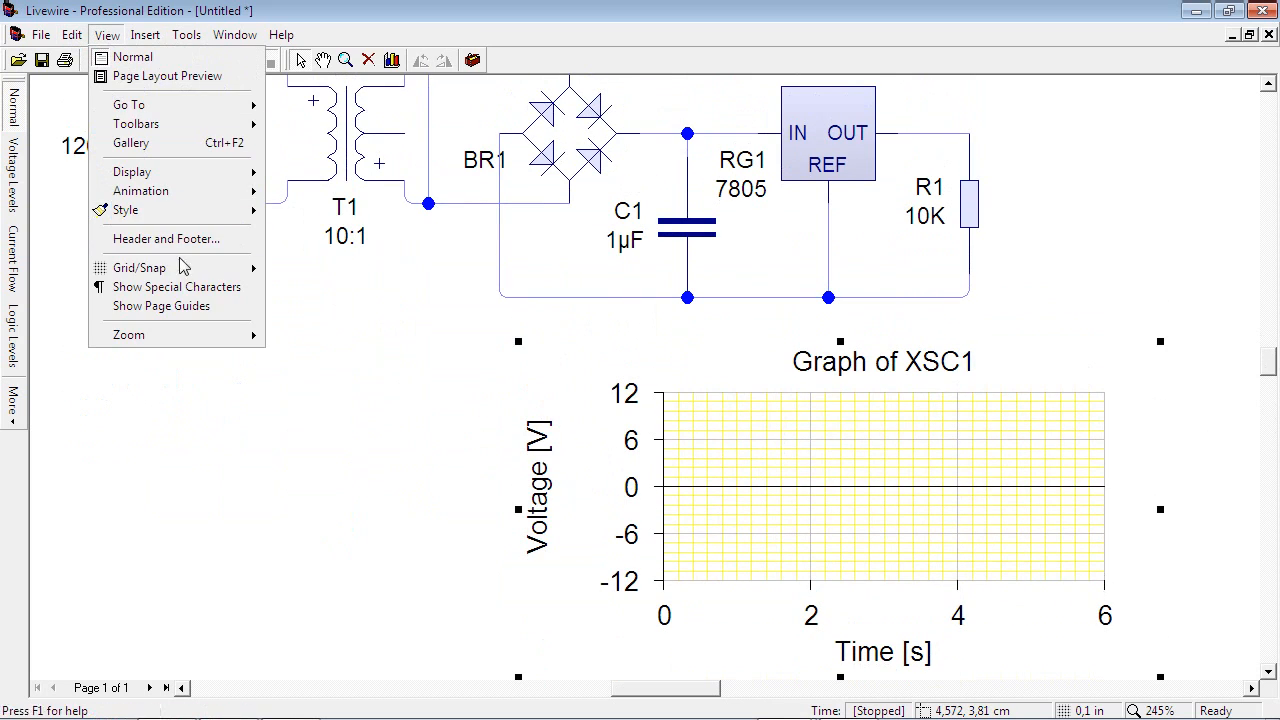
pyautogui.moveTo(237, 335)
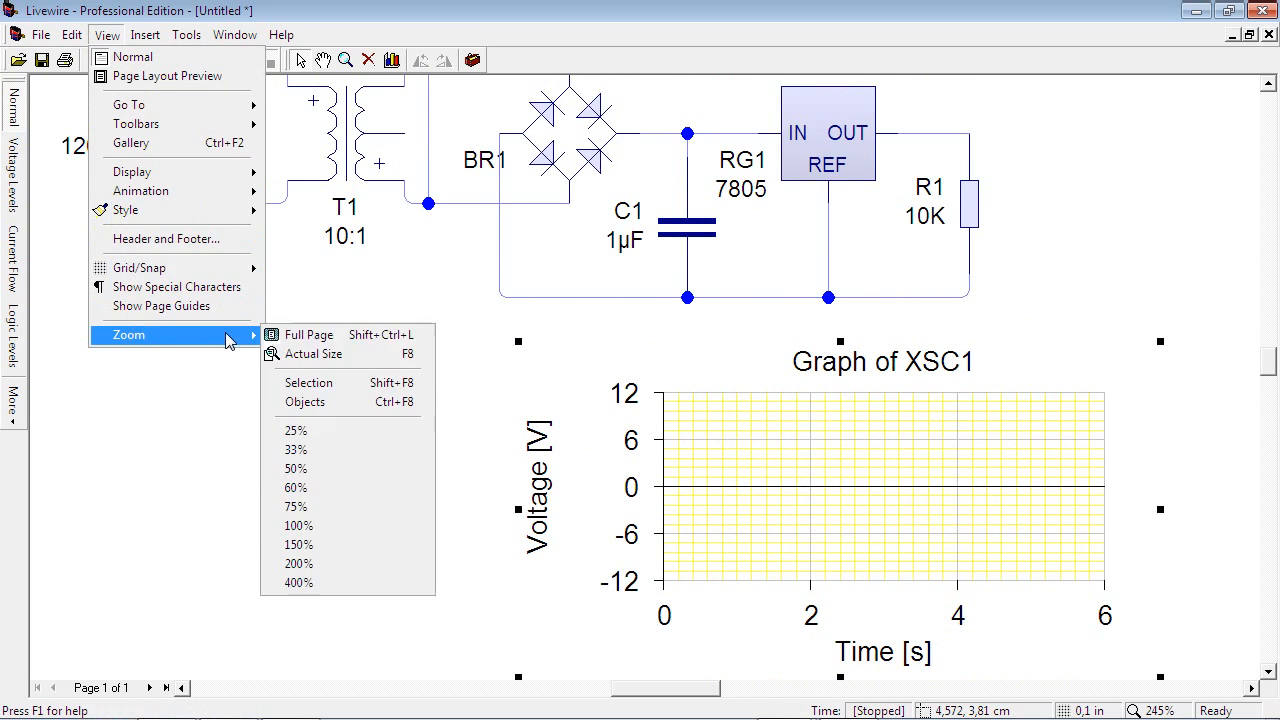
pyautogui.click(420, 544)
pyautogui.moveTo(1276, 370); pyautogui.dragTo(1274, 365)
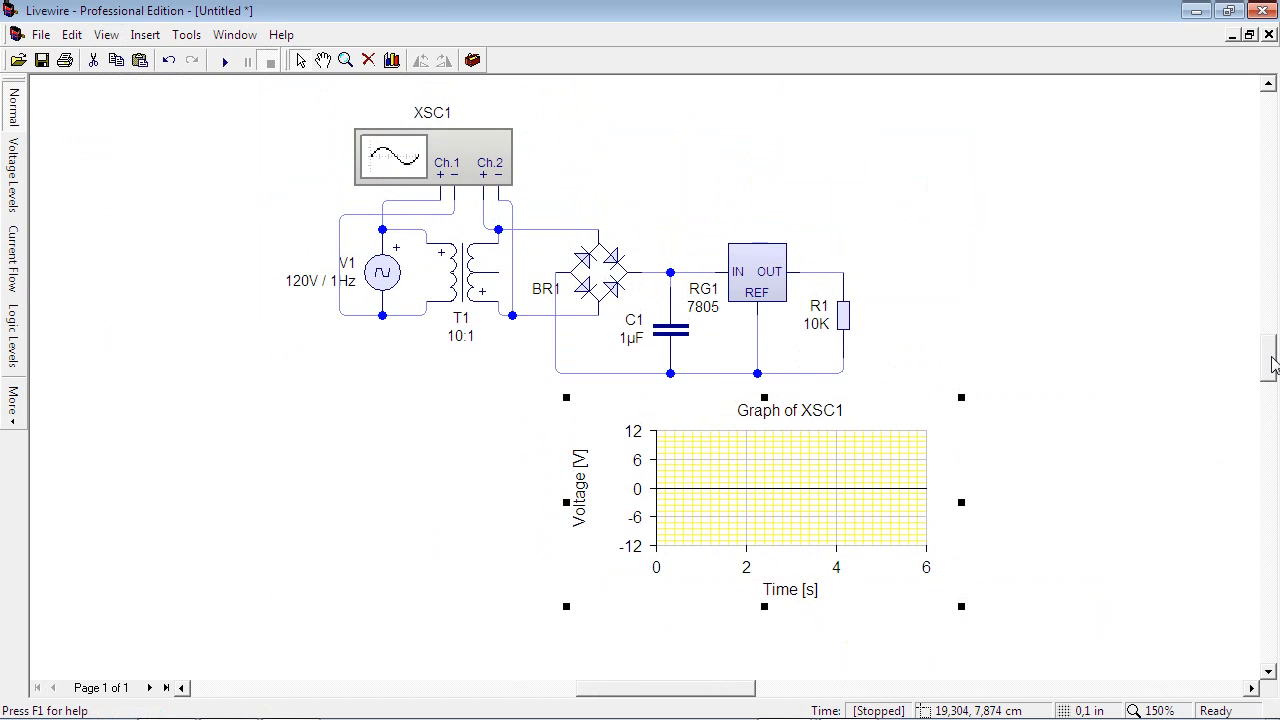
pyautogui.click(1199, 414)
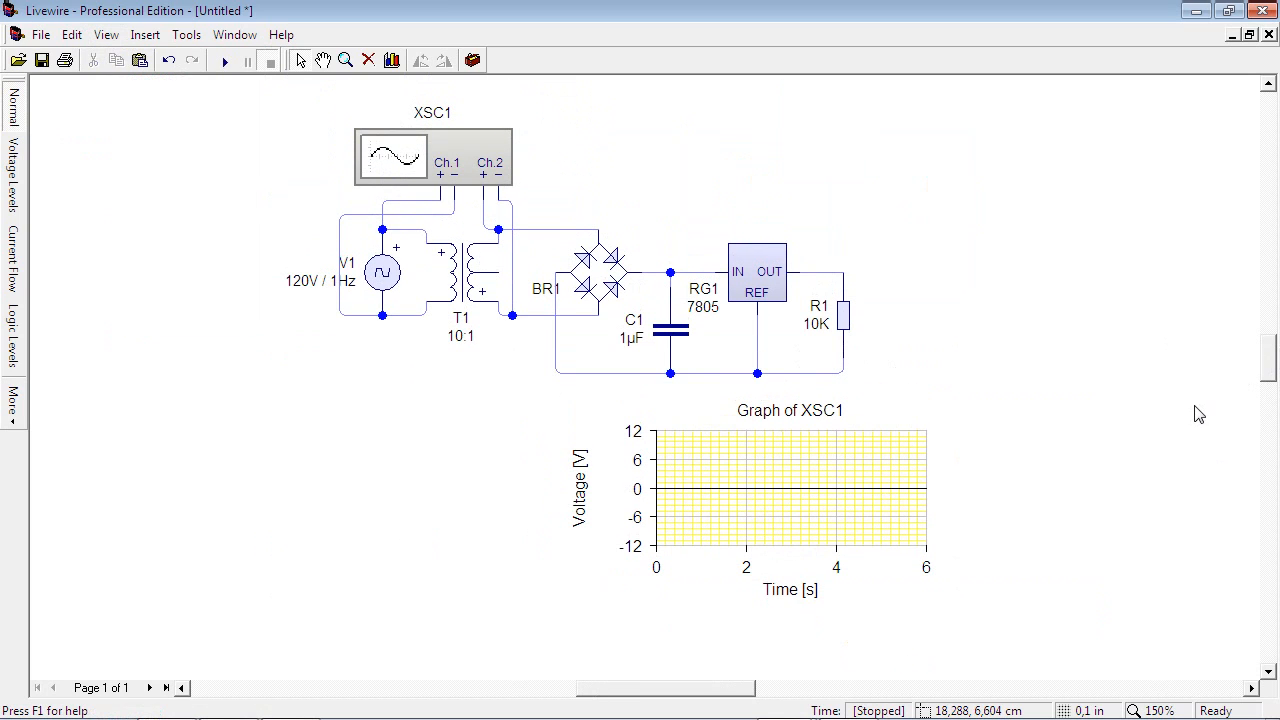
pyautogui.click(226, 63)
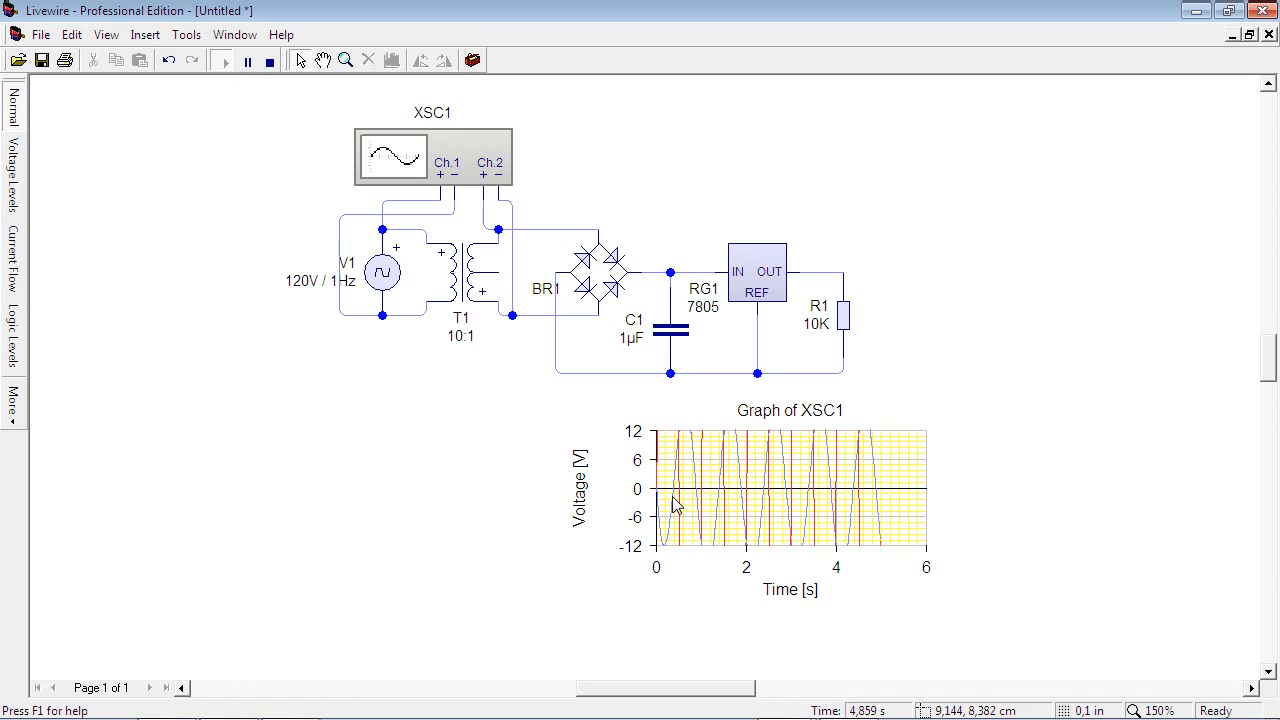
pyautogui.click(269, 62)
# Step: Set the oscilloscope graph's maximum to 180 V and minimum to -180 V, and rerun the simulation
pyautogui.doubleClick(470, 152)
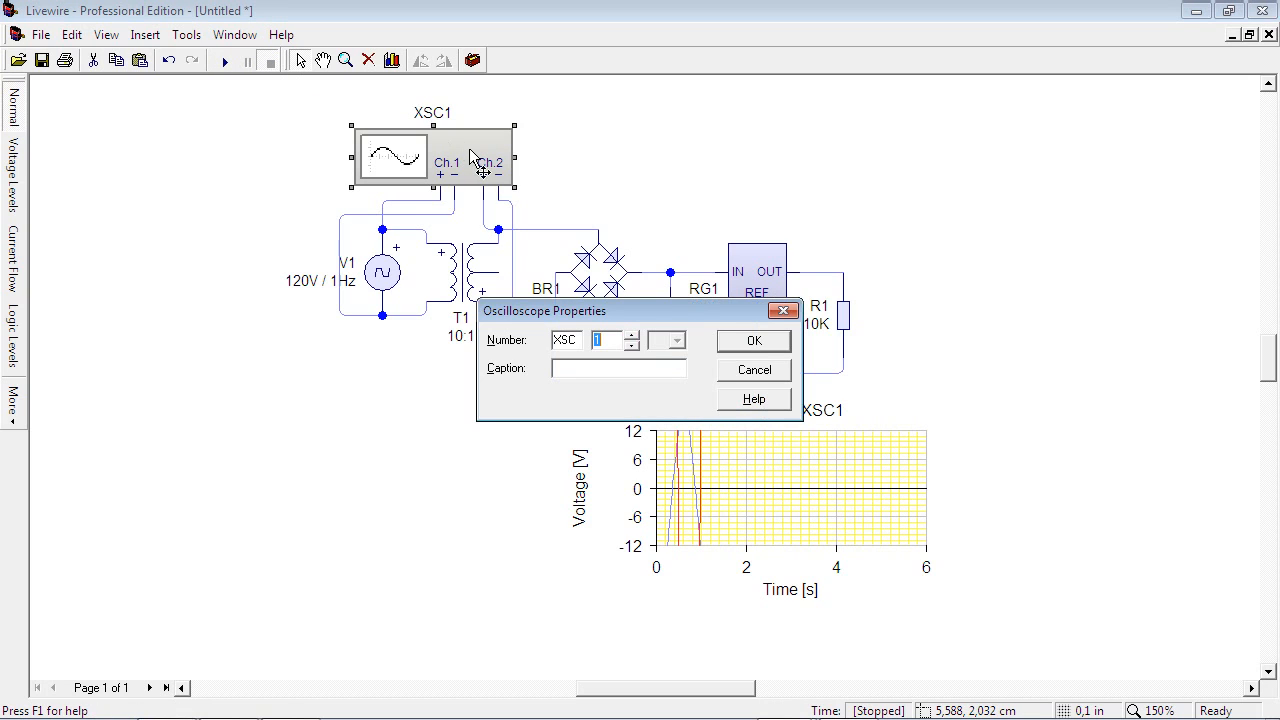
pyautogui.click(788, 338)
pyautogui.click(773, 467)
pyautogui.rightClick(773, 467)
pyautogui.click(768, 470)
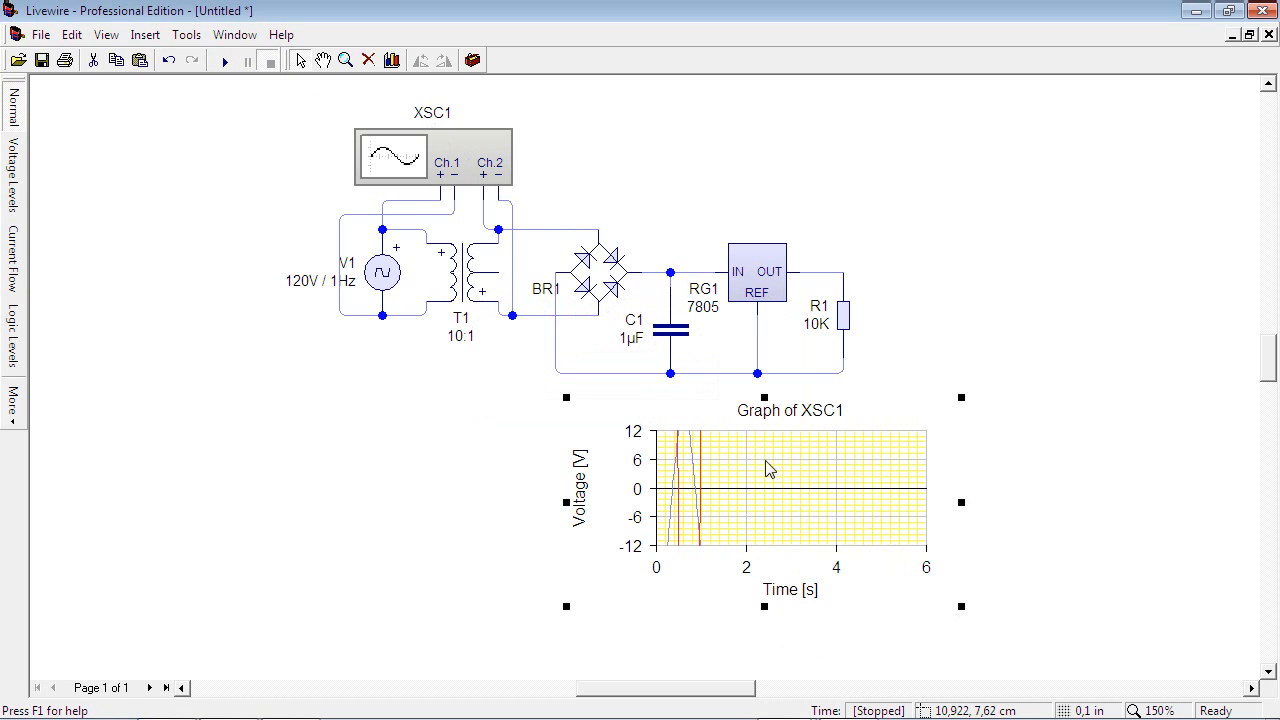
pyautogui.doubleClick(768, 470)
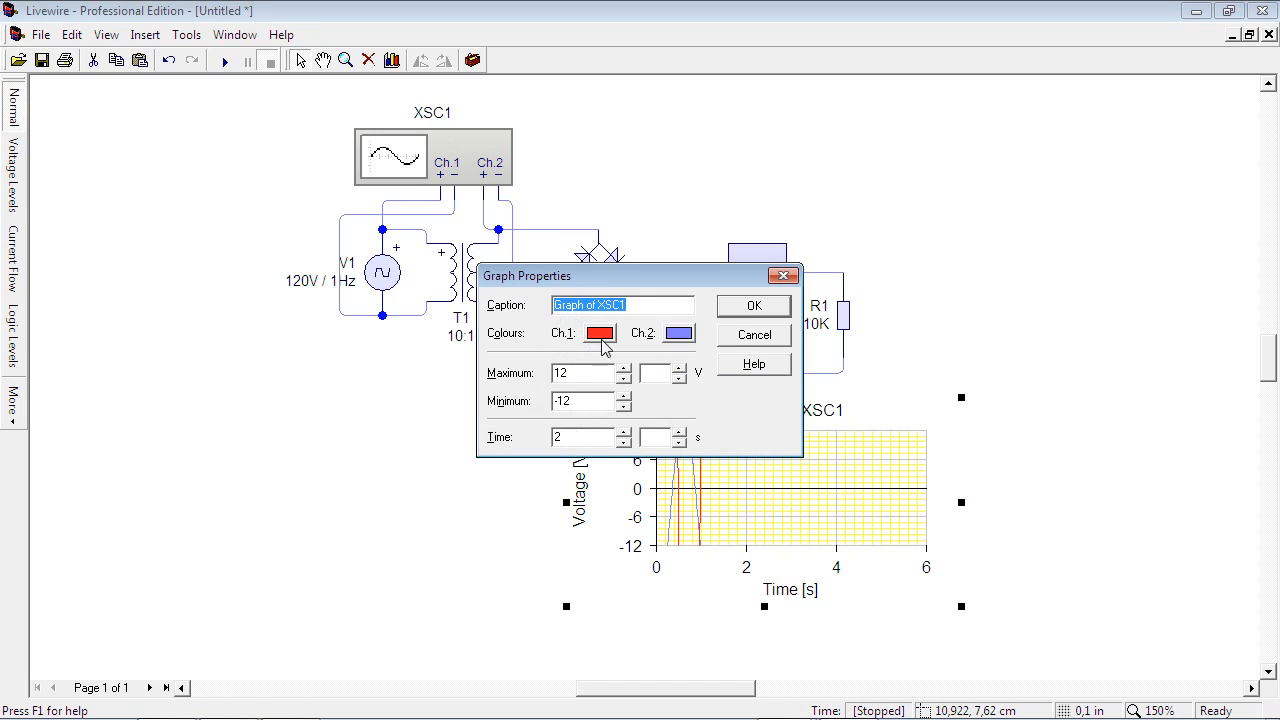
pyautogui.moveTo(921, 194); pyautogui.dragTo(978, 136)
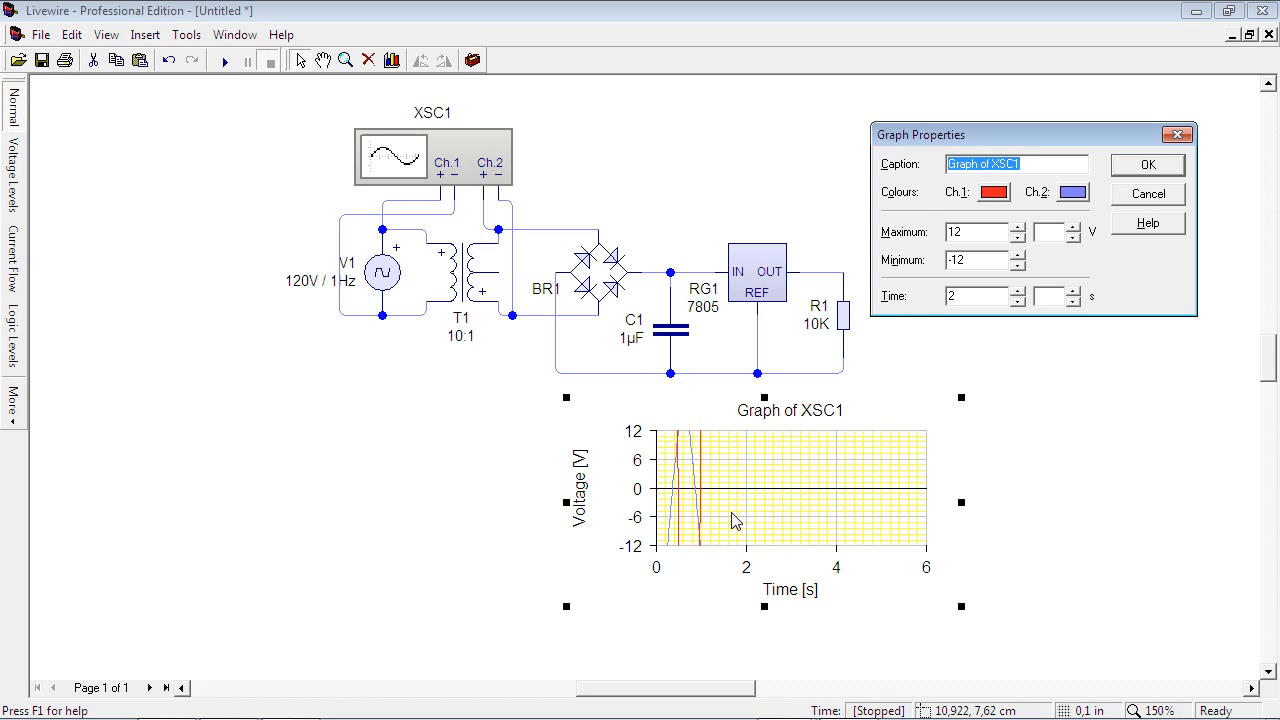
pyautogui.click(980, 240)
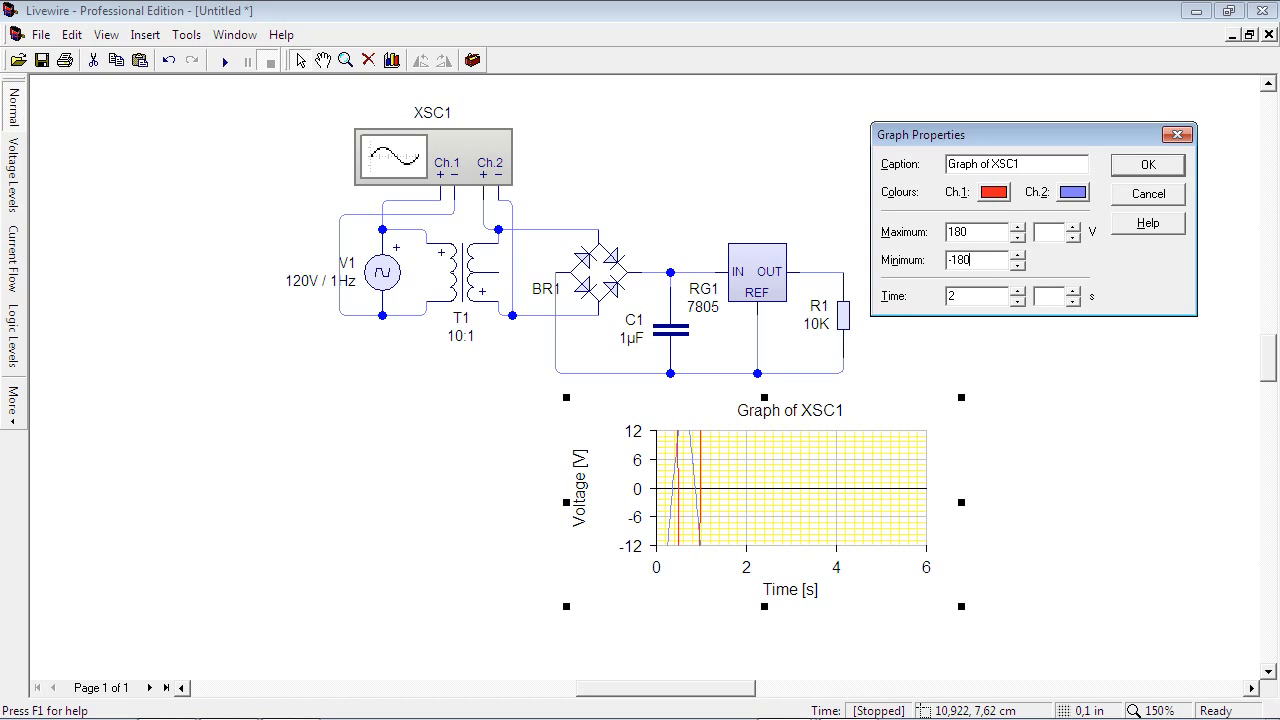
pyautogui.click(1150, 166)
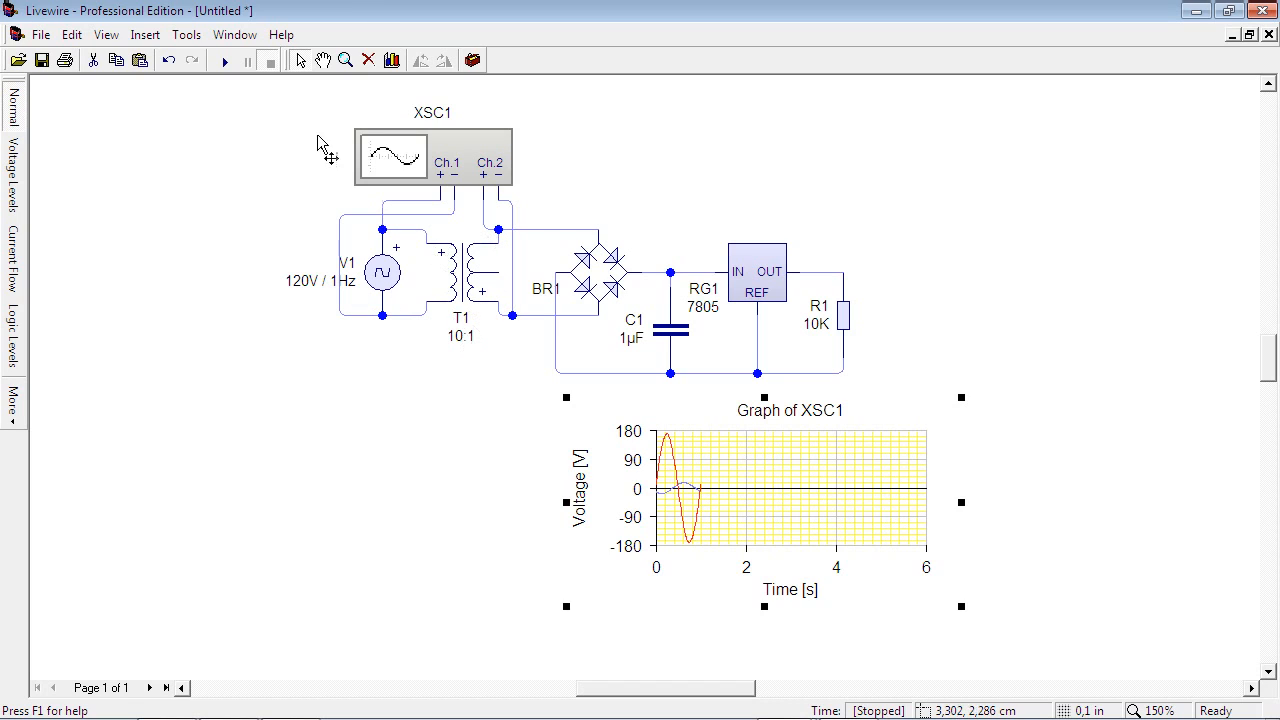
pyautogui.click(225, 62)
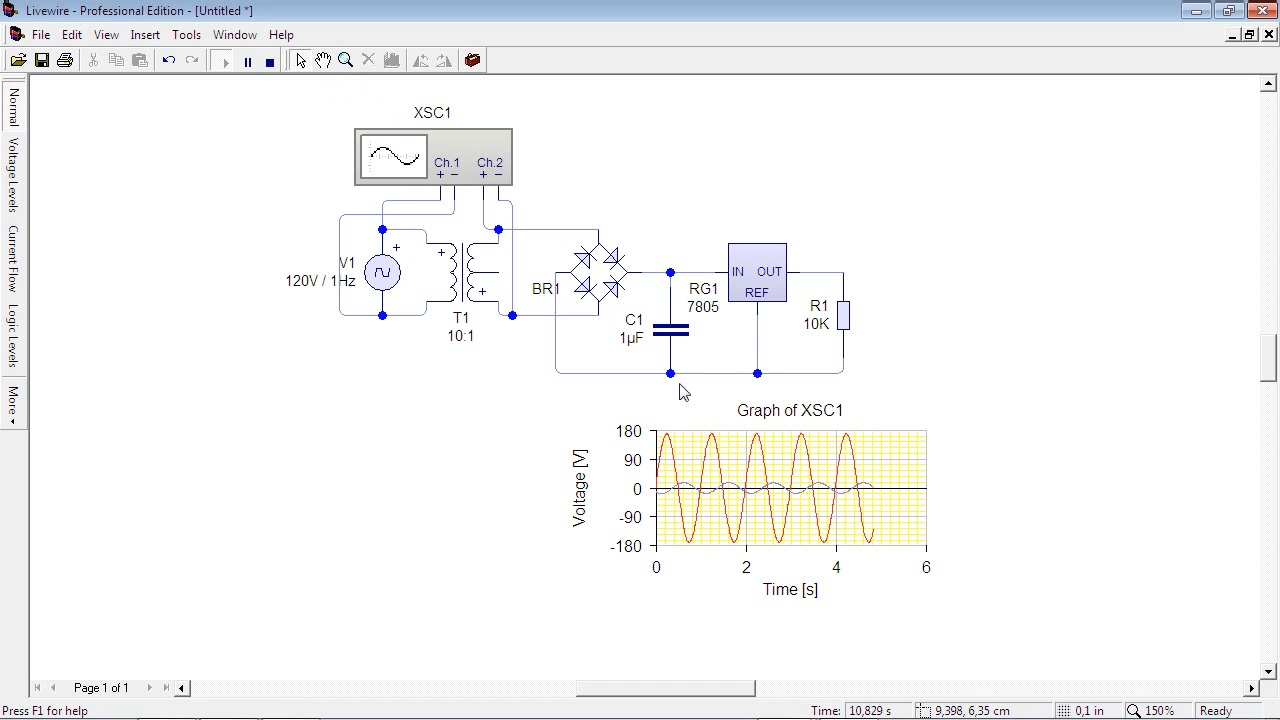
# Step: Set transformer T1's winding ratio to 8:1 and restart the simulation
pyautogui.click(458, 341)
pyautogui.doubleClick(458, 341)
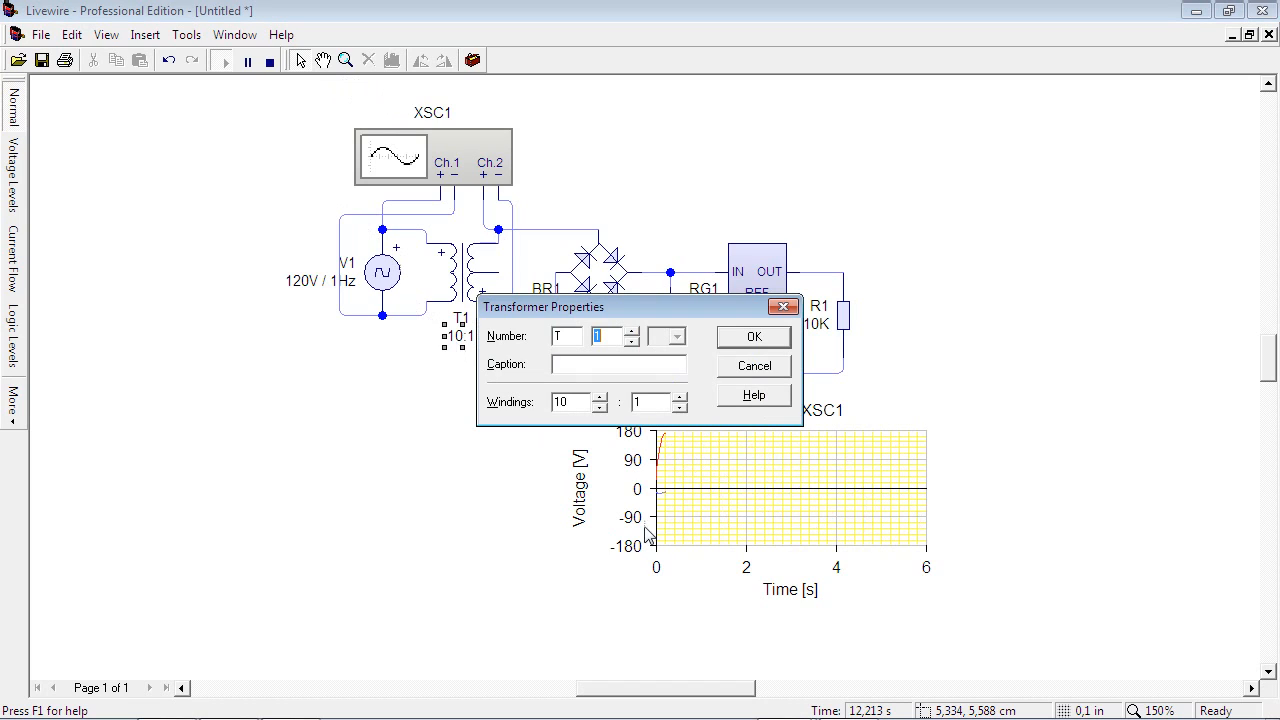
pyautogui.doubleClick(549, 402)
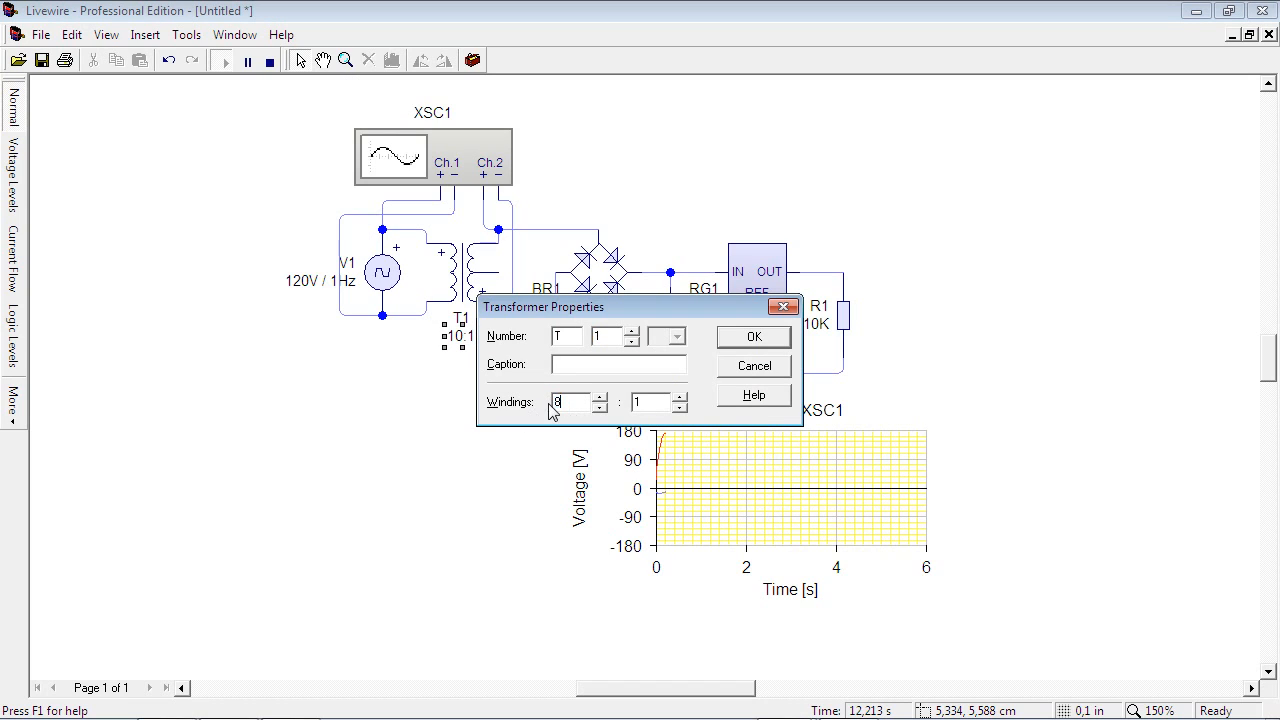
pyautogui.click(745, 344)
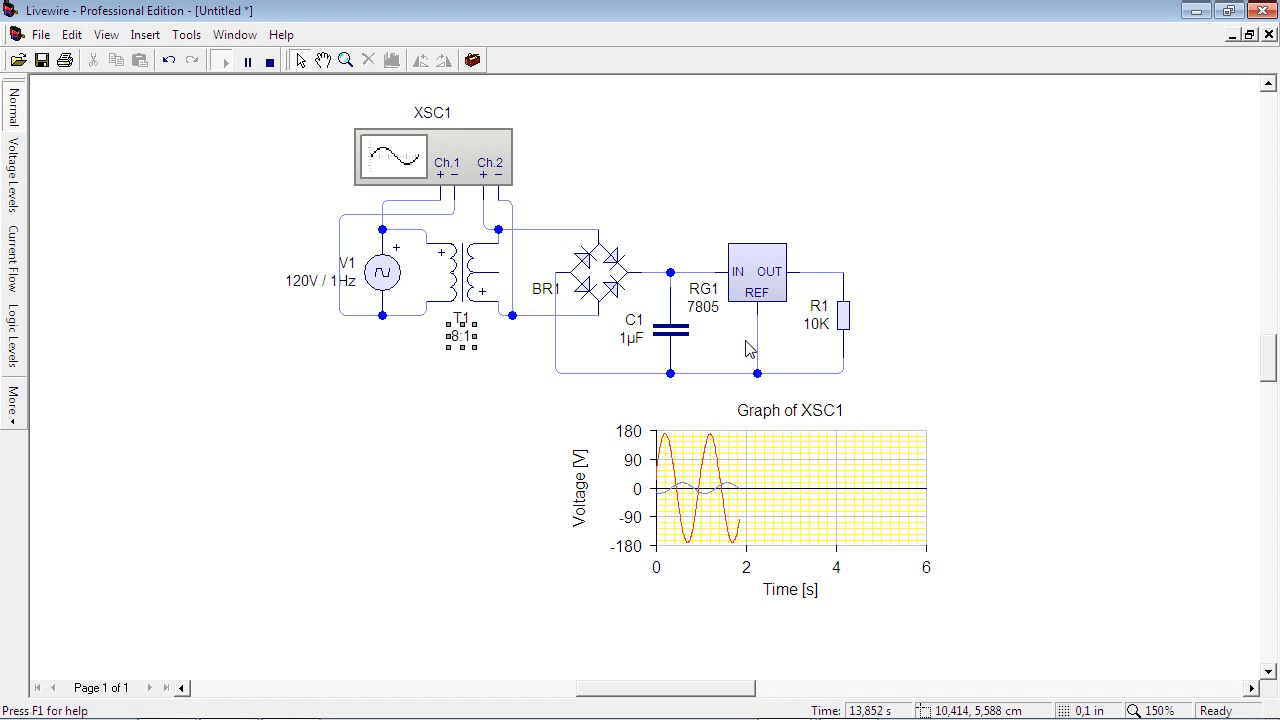
pyautogui.click(509, 423)
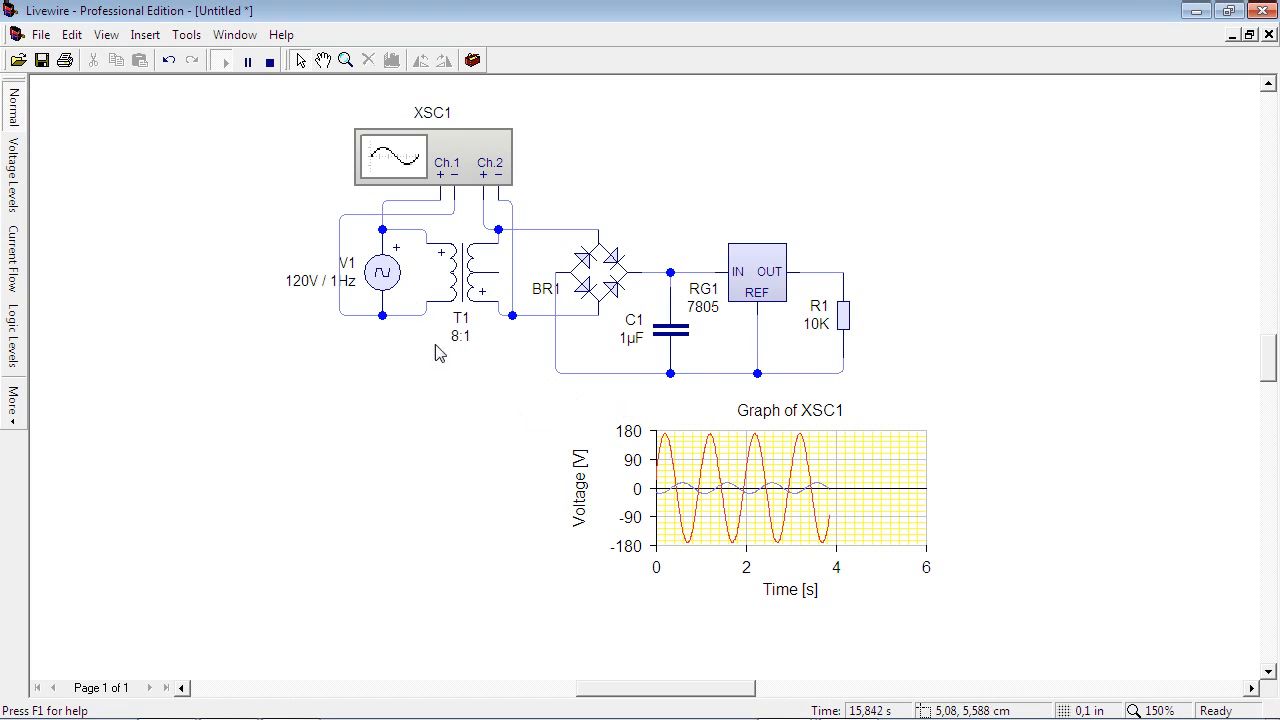
pyautogui.click(269, 62)
pyautogui.click(220, 64)
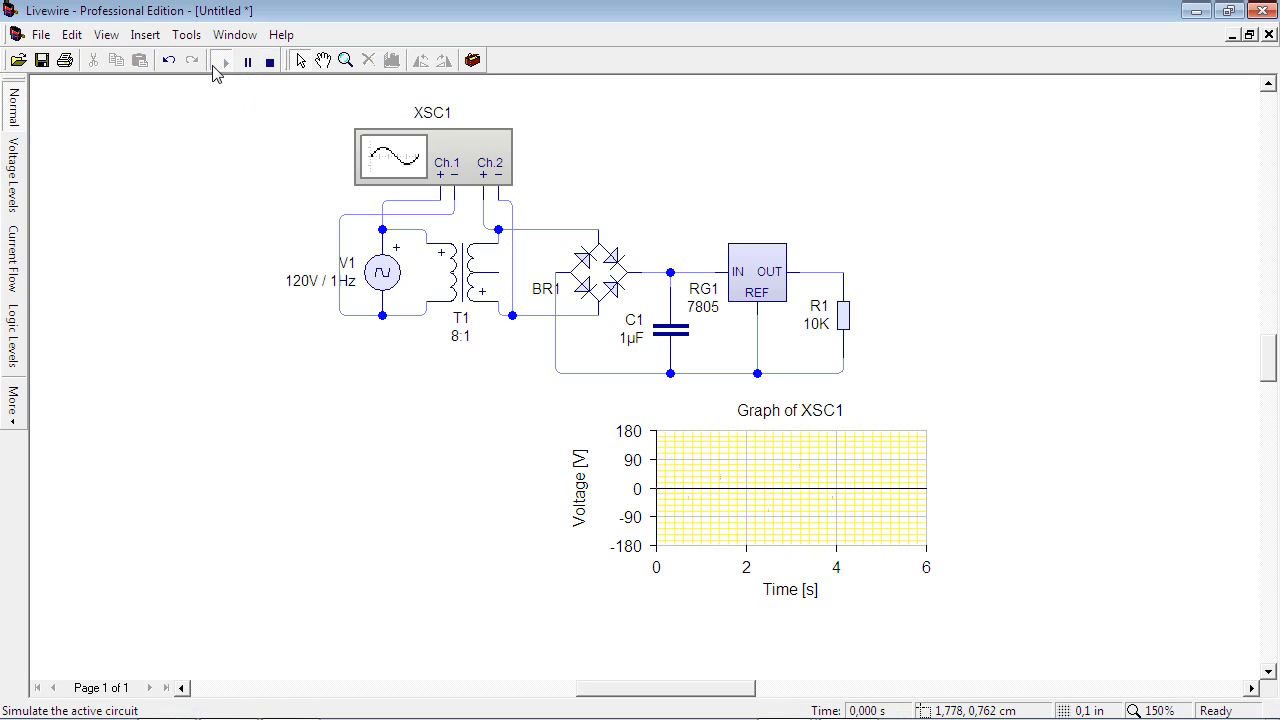
# Step: Change transformer T1's winding ratio to 2:1 and restart the simulation, leaving the graph's properties as they are
pyautogui.click(464, 338)
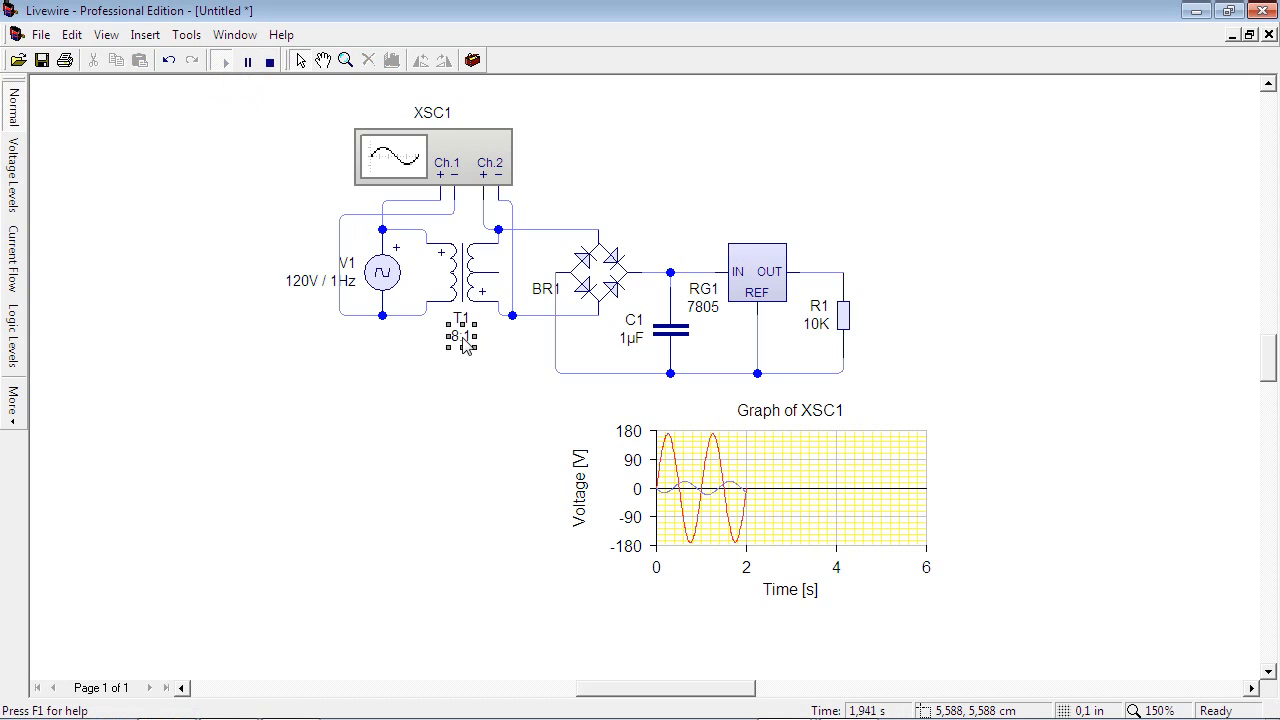
pyautogui.doubleClick(466, 341)
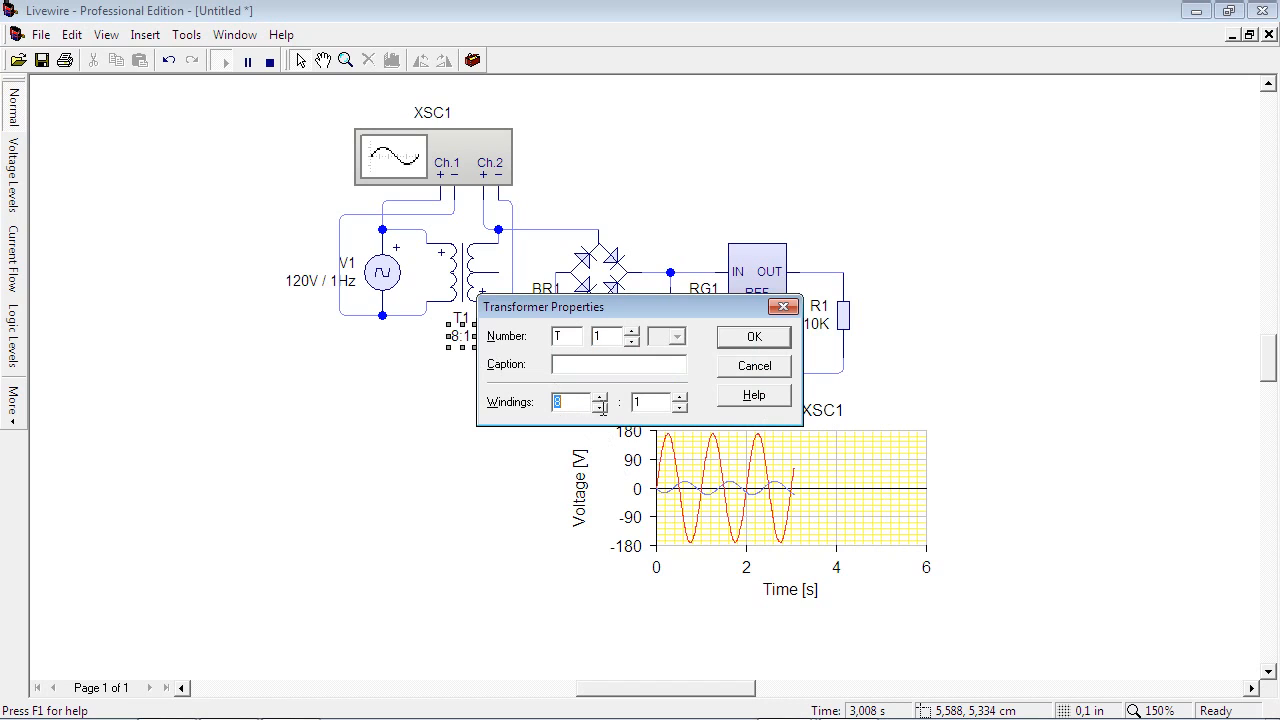
pyautogui.click(740, 340)
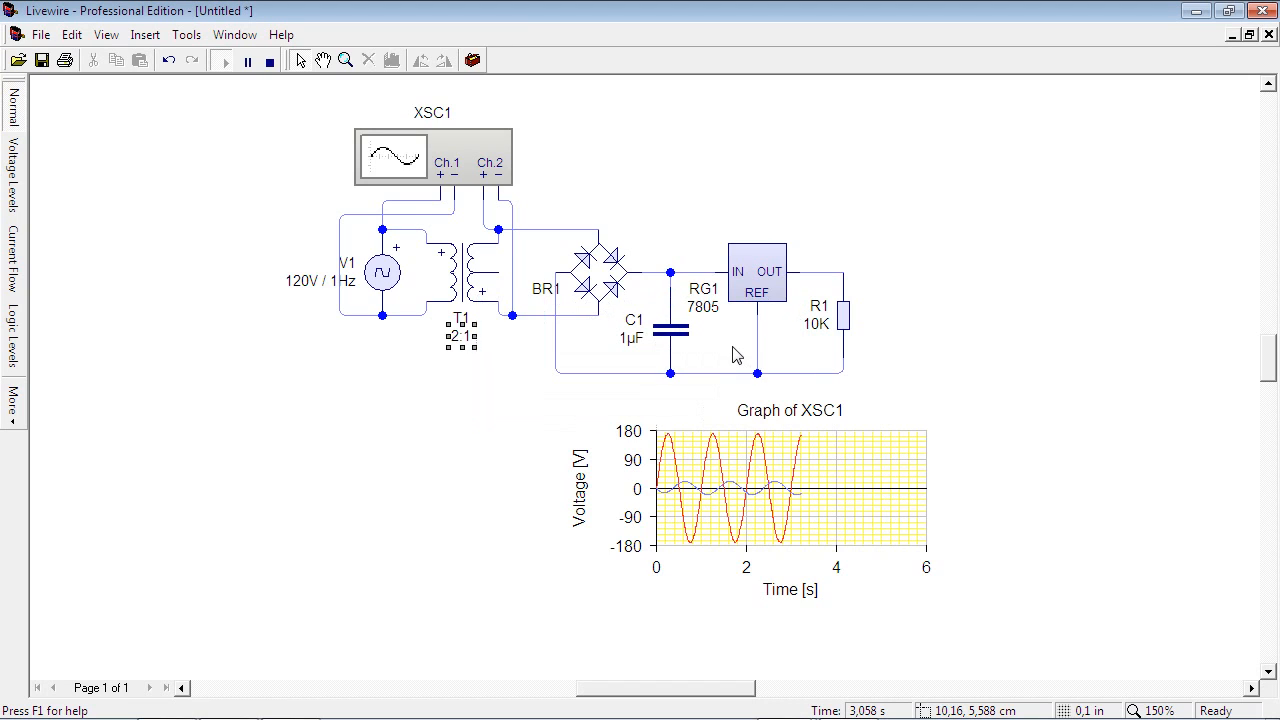
pyautogui.click(271, 63)
pyautogui.doubleClick(772, 472)
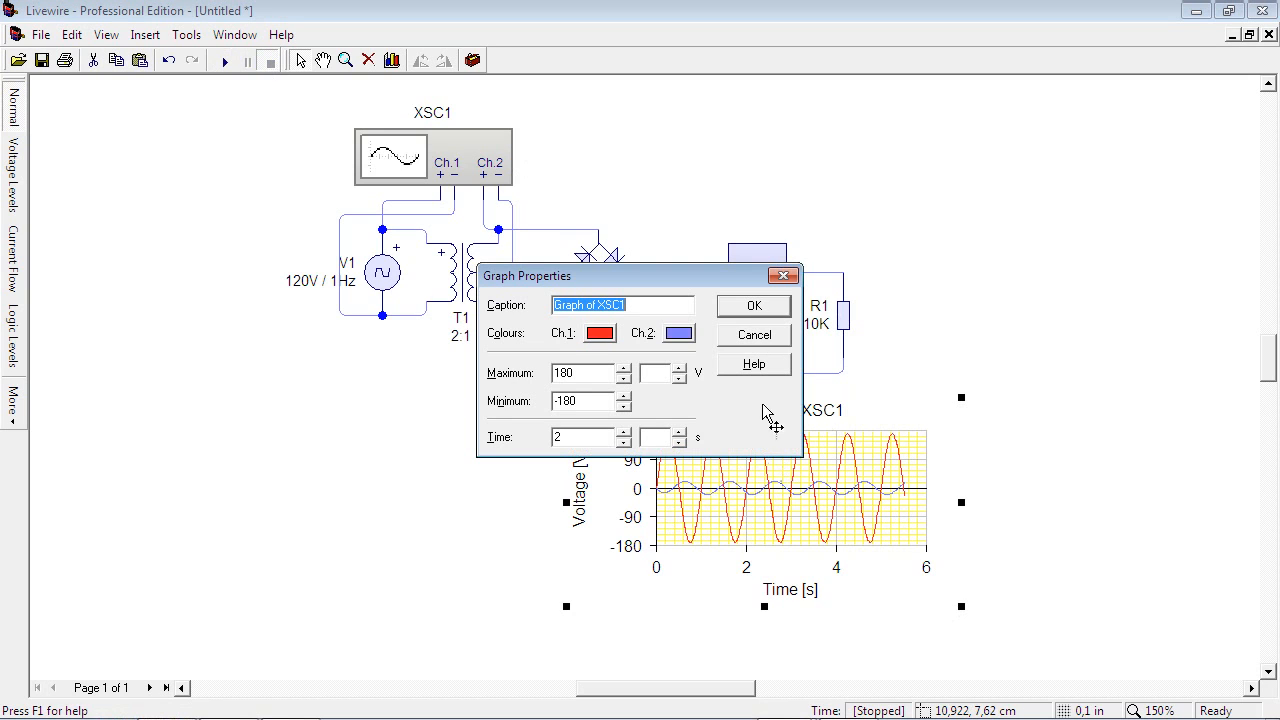
pyautogui.click(760, 308)
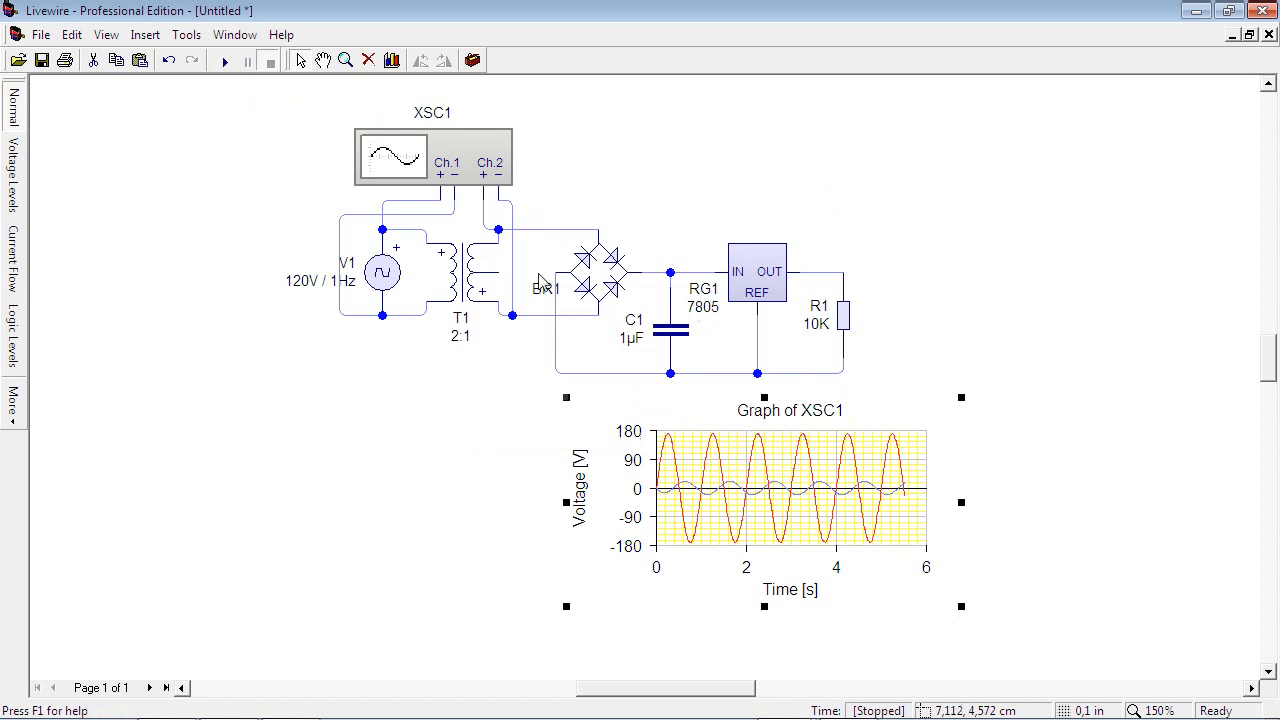
pyautogui.click(227, 62)
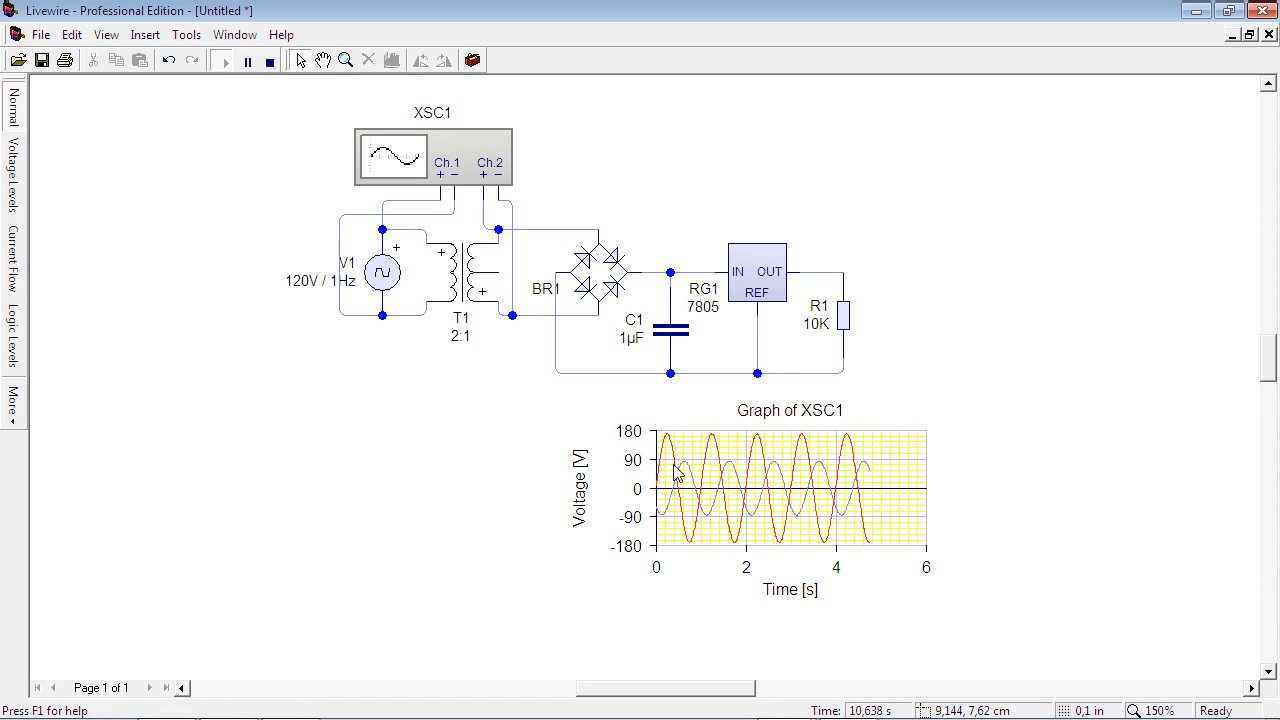
# Step: Return transformer T1's winding ratio to 8:1, rerun the simulation to compare the two voltage traces, and stop it
pyautogui.click(459, 345)
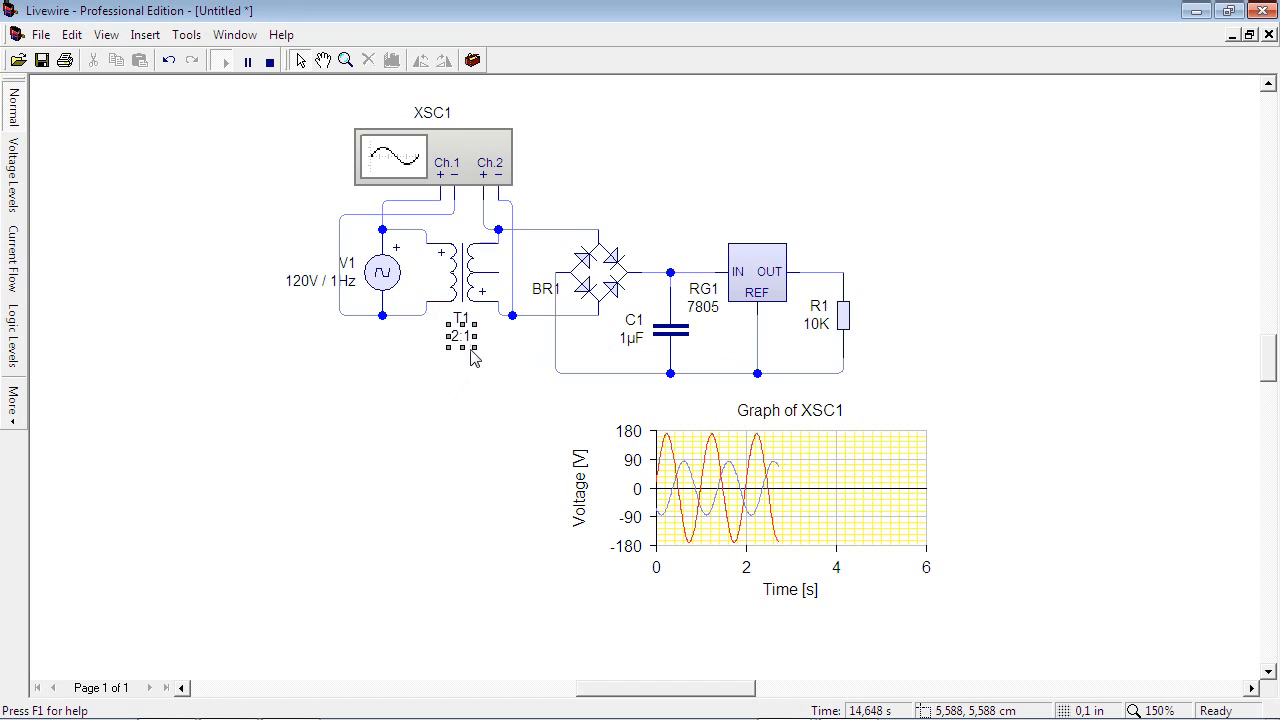
pyautogui.doubleClick(464, 344)
pyautogui.click(557, 404)
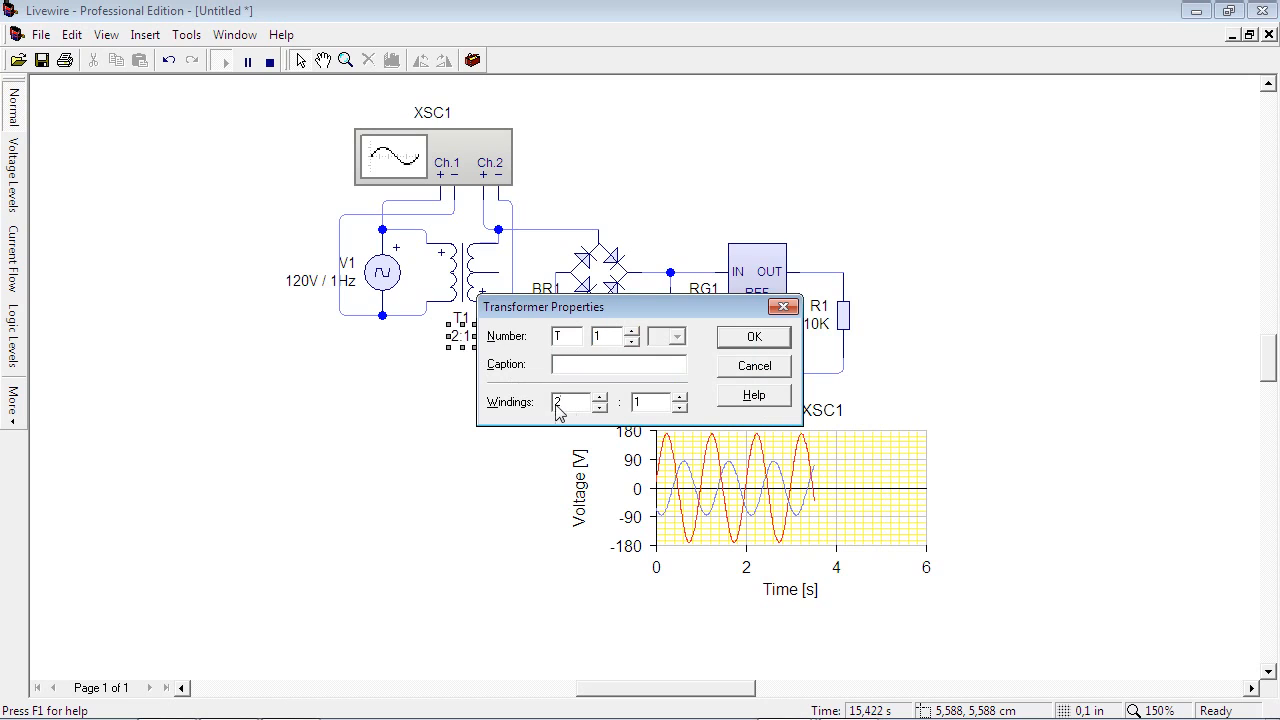
pyautogui.click(750, 340)
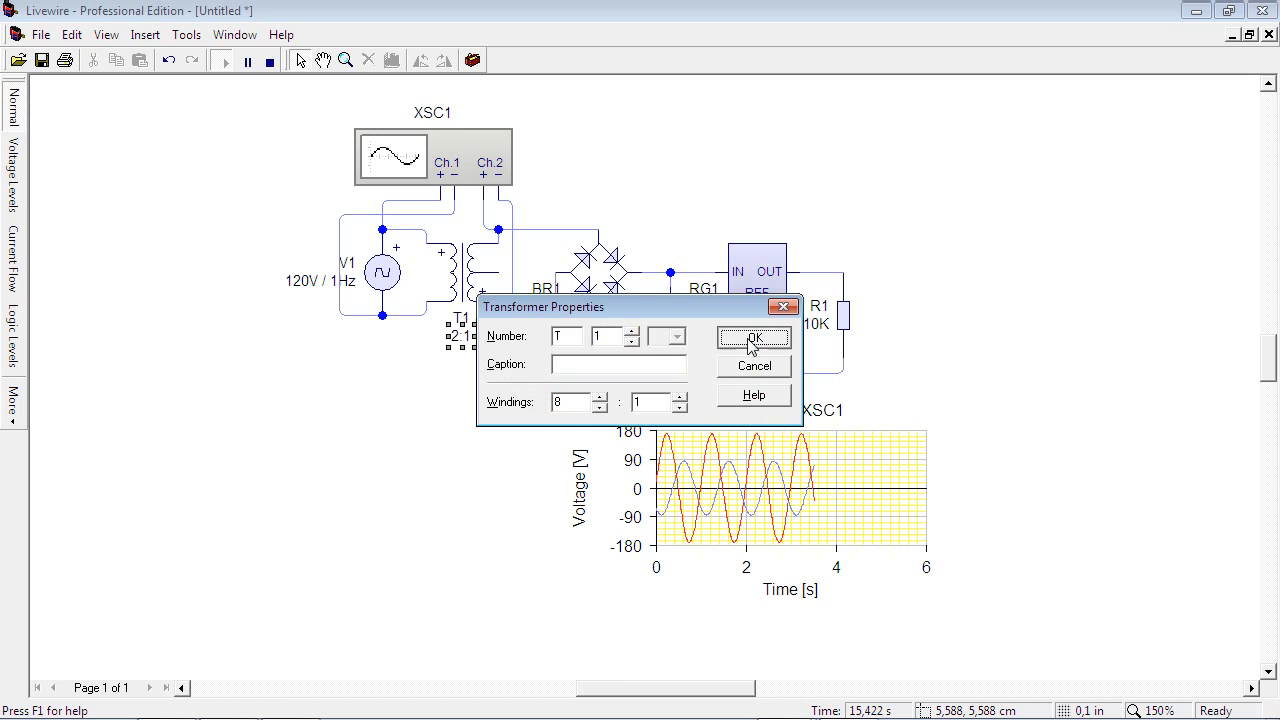
pyautogui.click(269, 62)
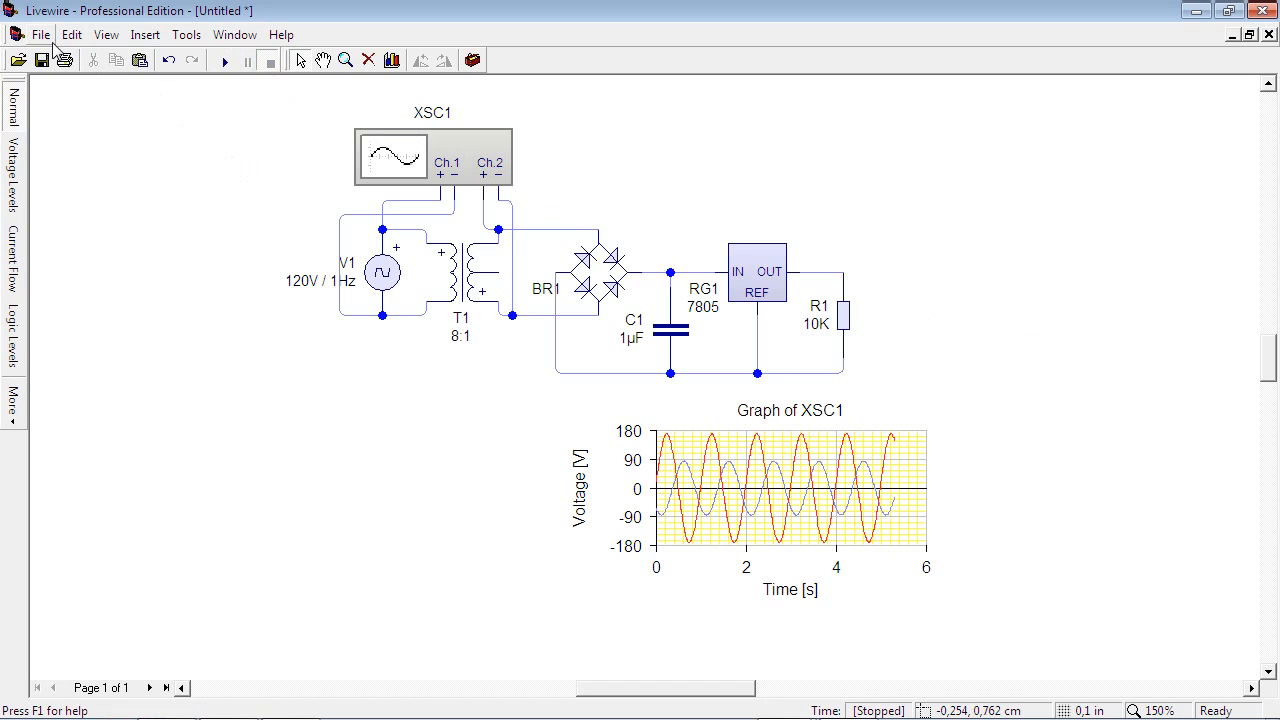
pyautogui.click(227, 65)
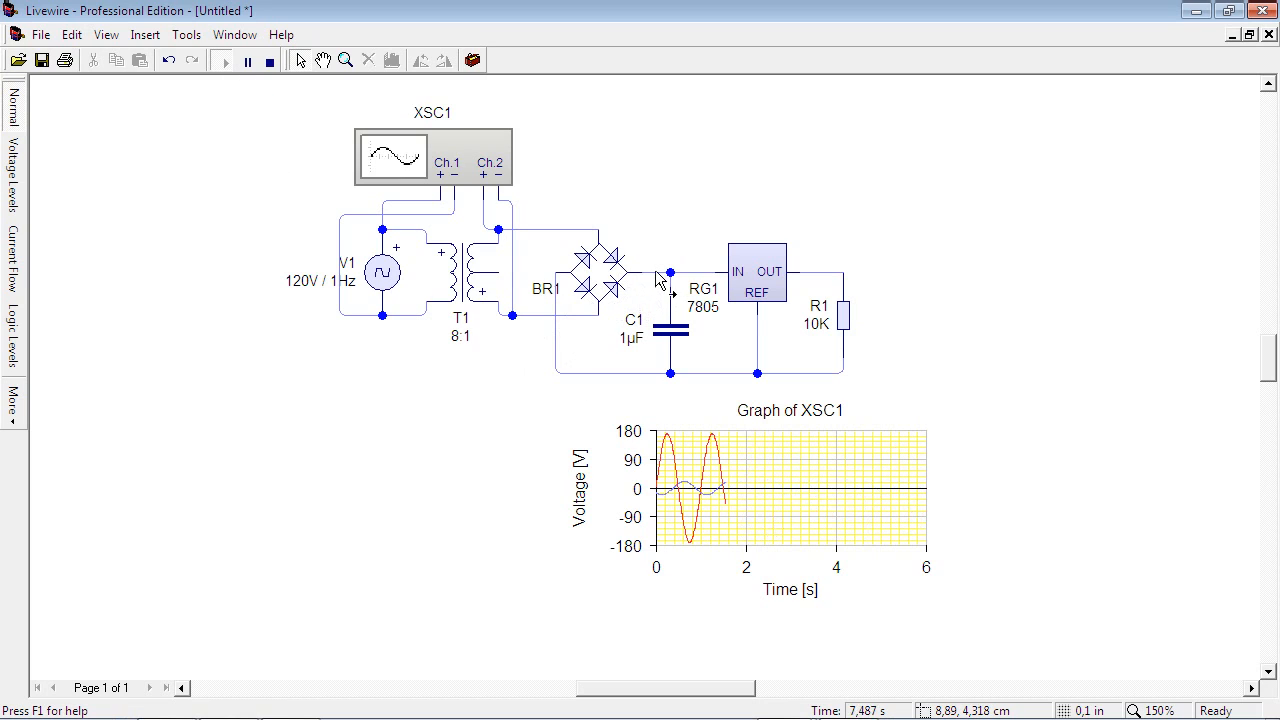
pyautogui.click(269, 62)
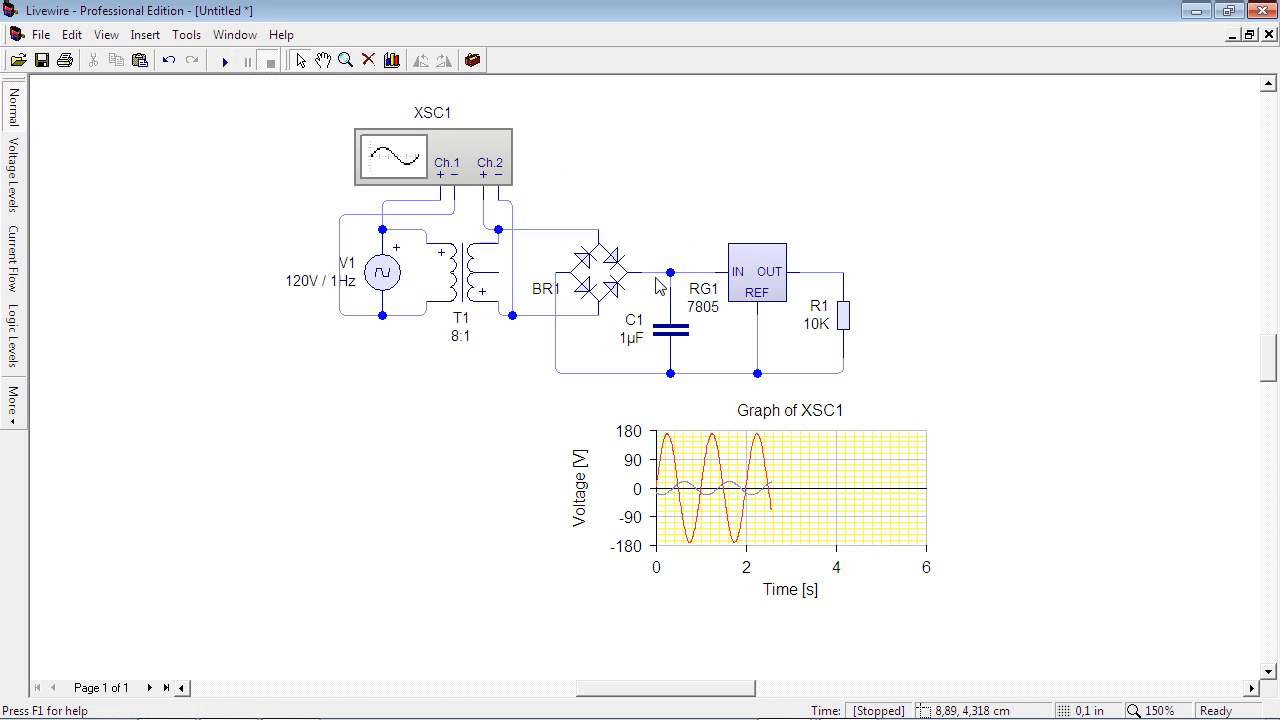
# Step: Delete the wires joining the bridge rectifier to C1 and to the transformer's secondary, along with the oscilloscope's Ch.2 wires
pyautogui.click(655, 274)
pyautogui.press('Delete')
pyautogui.moveTo(530, 316); pyautogui.dragTo(523, 323)
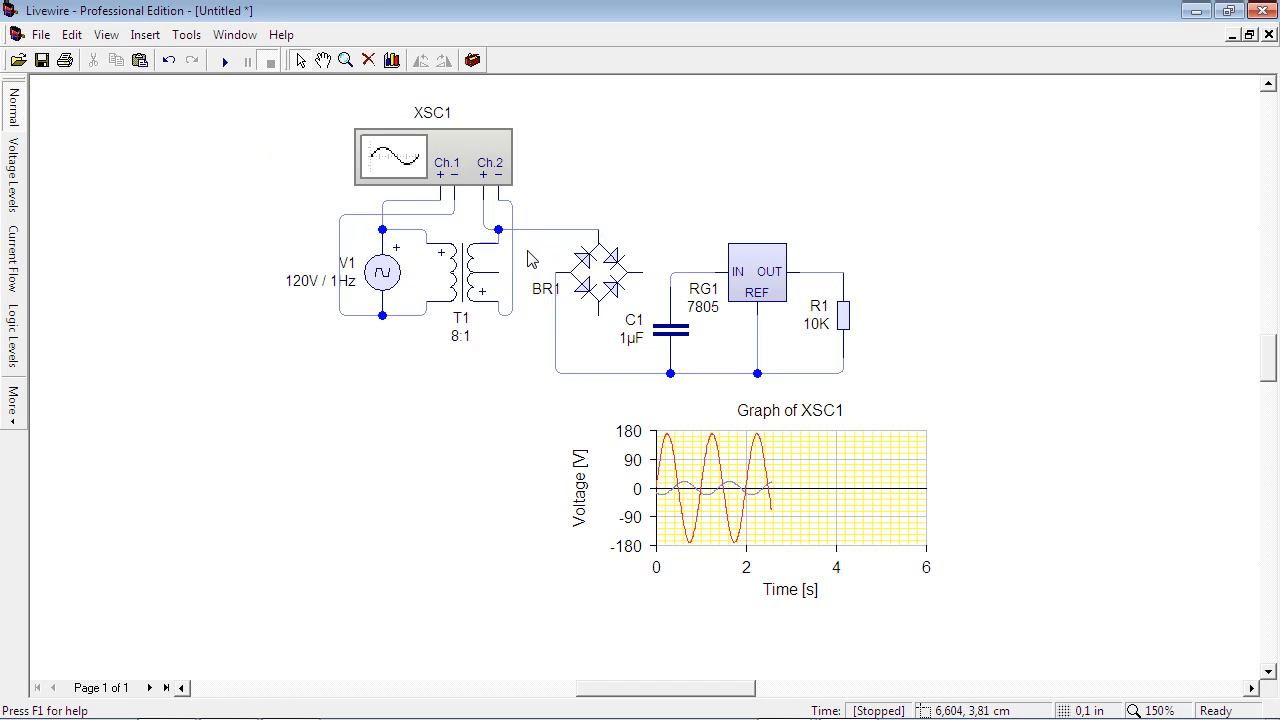
pyautogui.moveTo(500, 278); pyautogui.dragTo(522, 290)
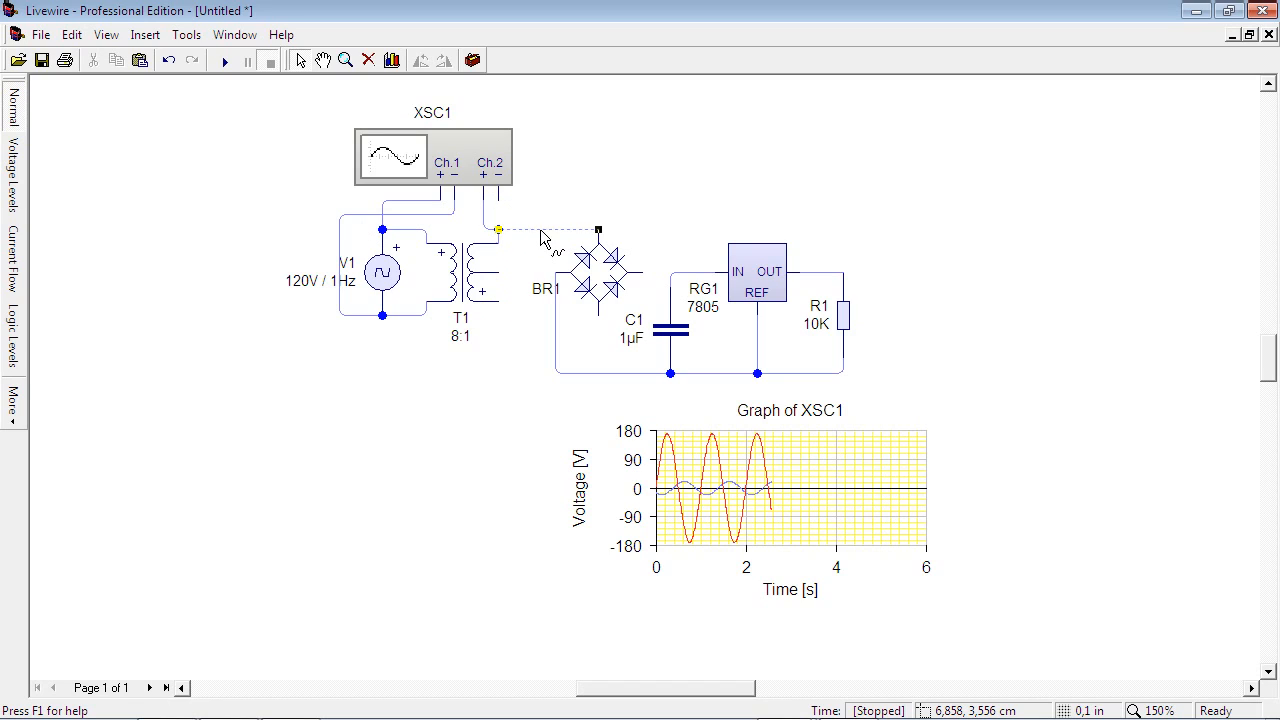
pyautogui.moveTo(540, 237); pyautogui.dragTo(509, 228)
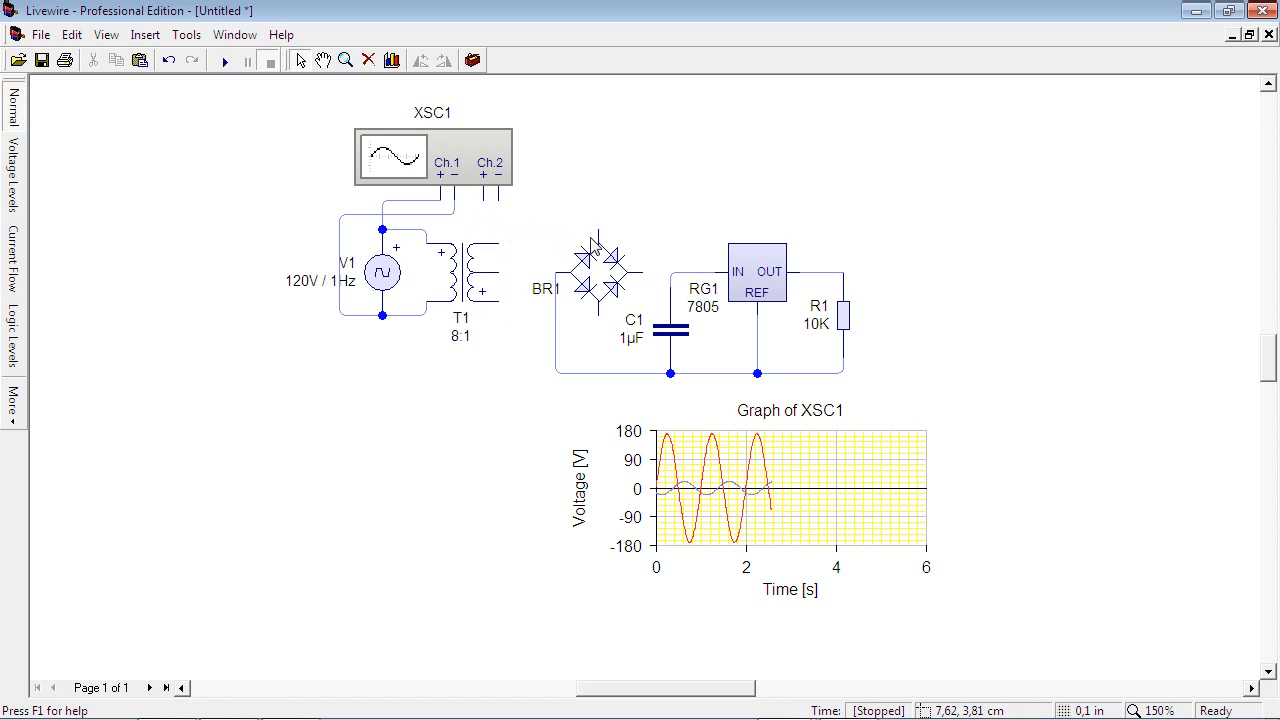
# Step: Wire the transformer's secondary ends to the bridge rectifier's AC terminals and the oscilloscope's Ch.2 negative to the circuit's lower rail
pyautogui.moveTo(598, 231); pyautogui.dragTo(502, 247)
pyautogui.moveTo(598, 315); pyautogui.dragTo(503, 319)
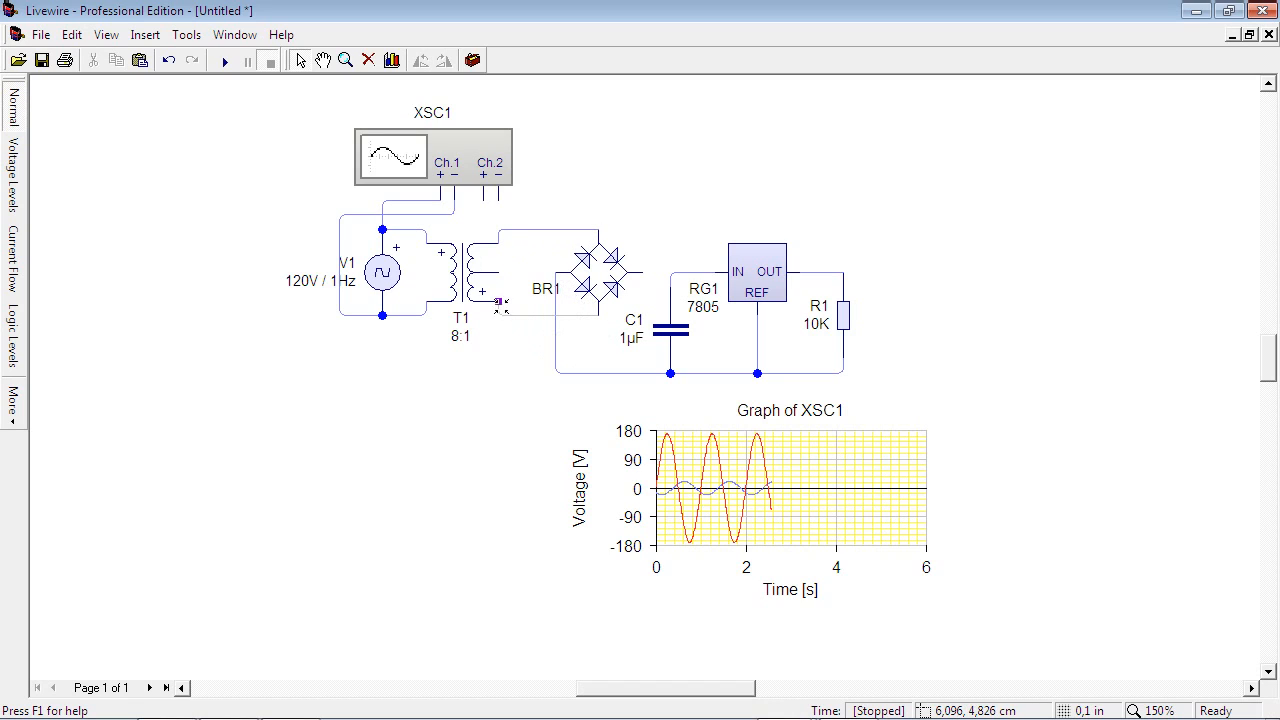
pyautogui.moveTo(499, 203); pyautogui.dragTo(651, 216)
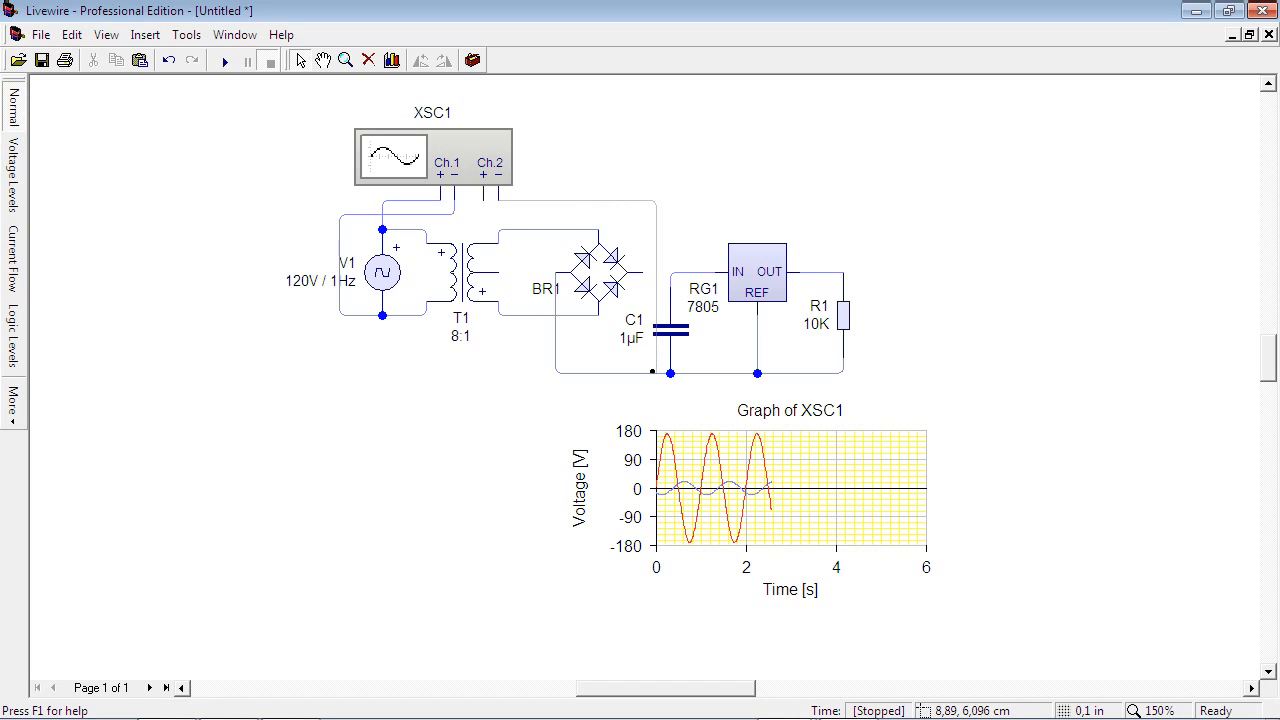
pyautogui.moveTo(653, 374); pyautogui.dragTo(656, 373)
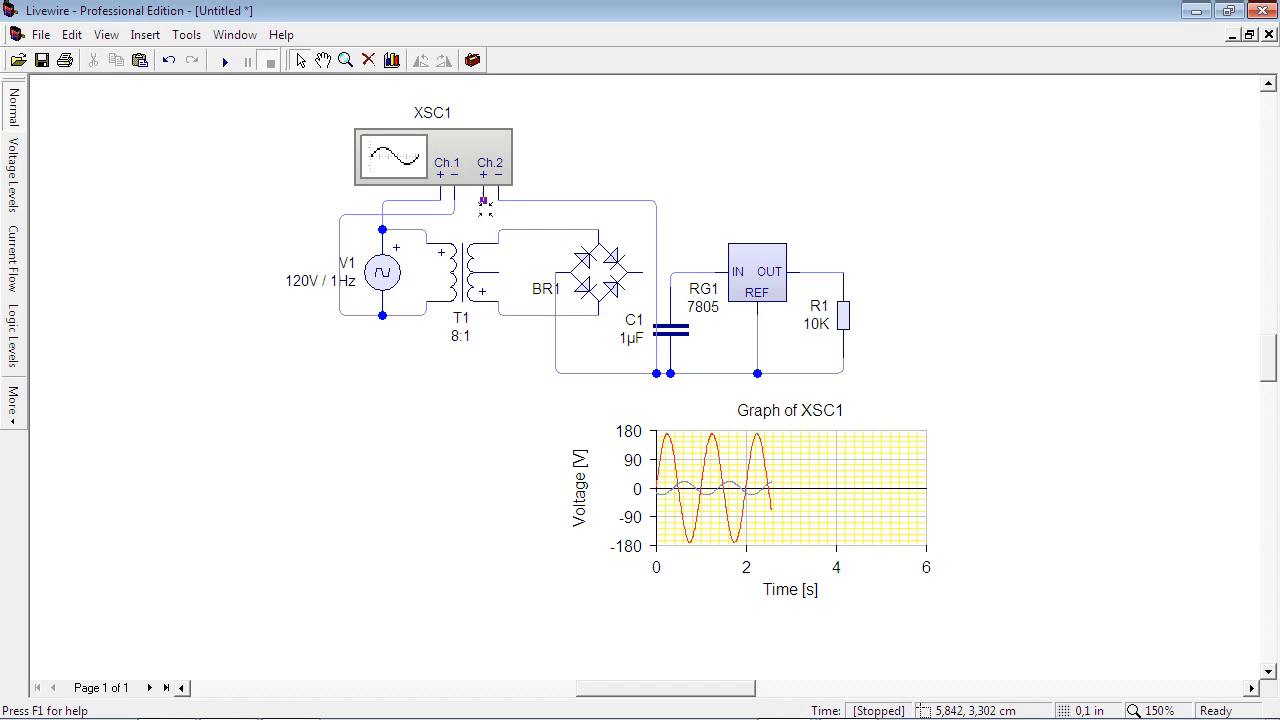
pyautogui.moveTo(484, 200)
pyautogui.mouseDown()
pyautogui.moveTo(640, 236)
pyautogui.moveTo(631, 214)
pyautogui.moveTo(641, 273)
pyautogui.mouseUp()
pyautogui.click(843, 318)
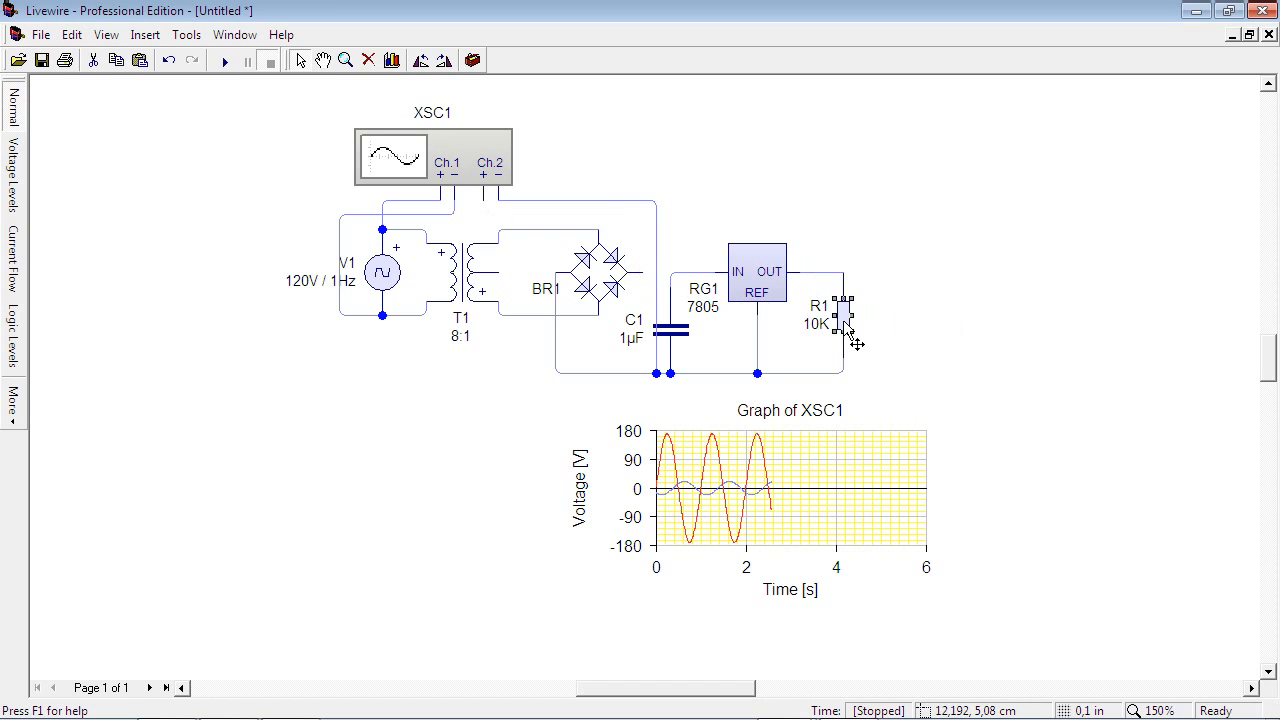
pyautogui.click(915, 290)
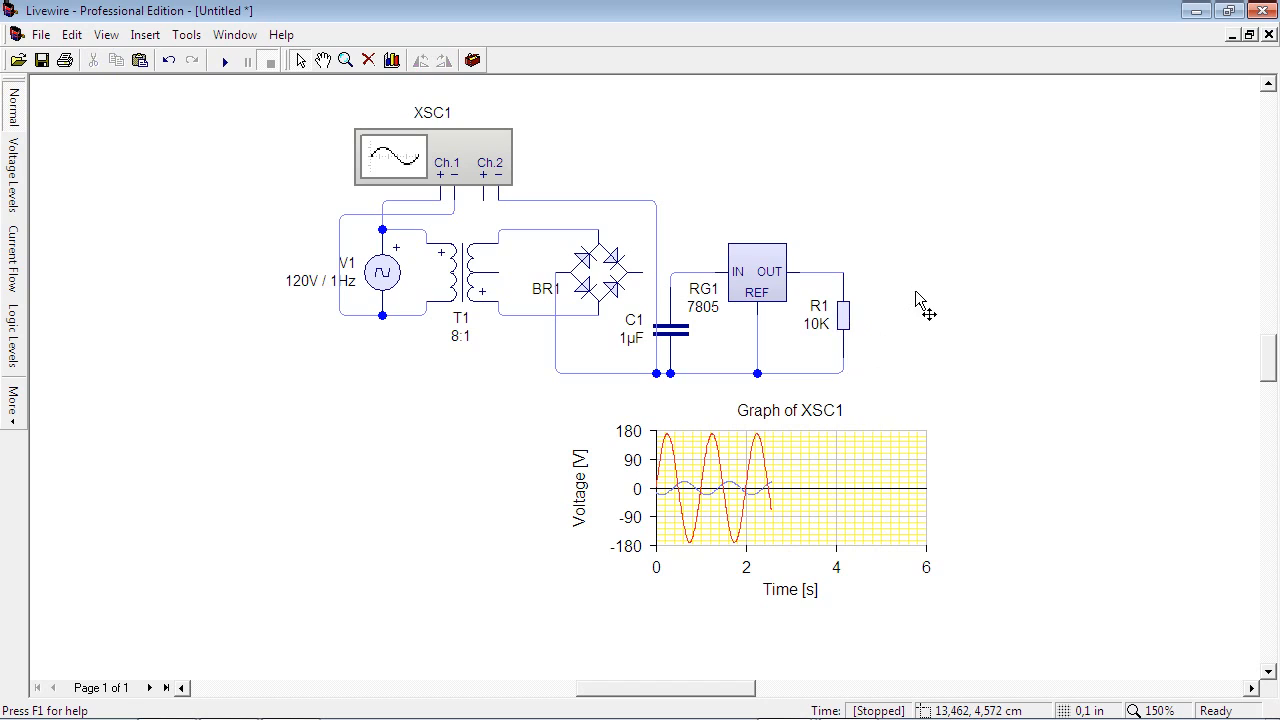
pyautogui.moveTo(652, 331); pyautogui.dragTo(926, 205)
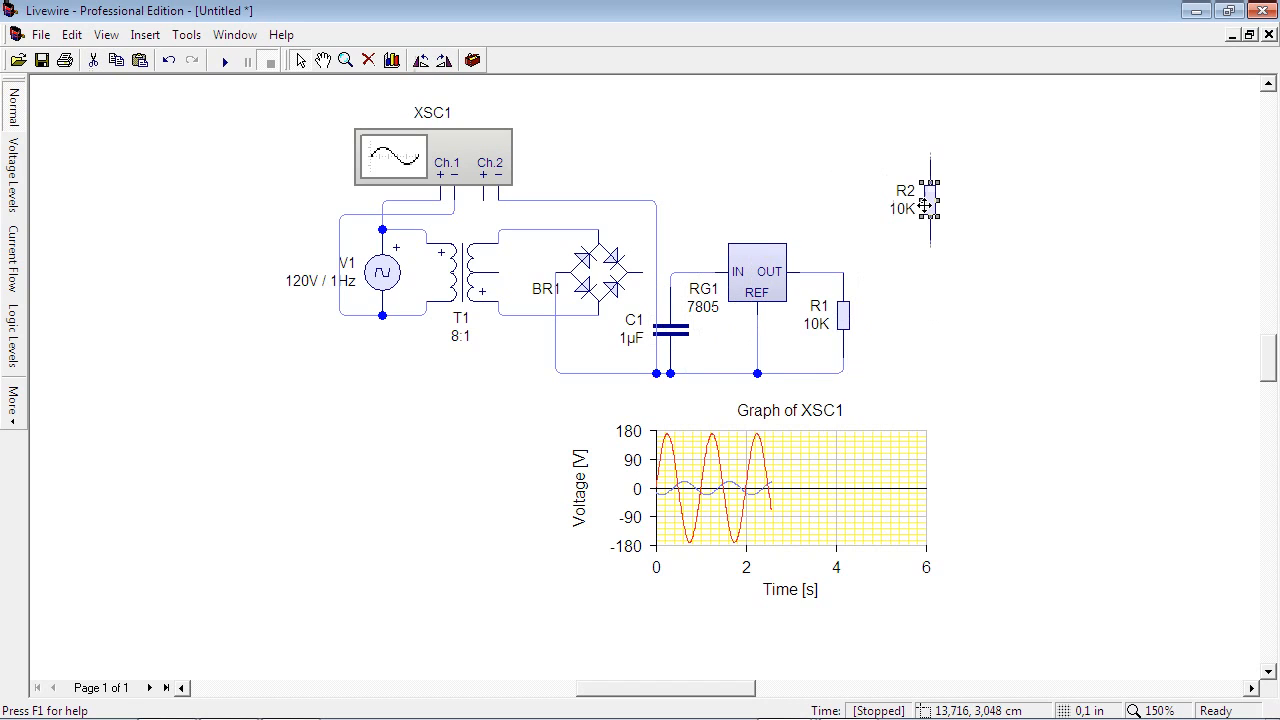
pyautogui.press('Delete')
# Step: Shift R1, the 7805 regulator and C1 away from the bridge rectifier and delete the oscilloscope's Ch.2 negative wire
pyautogui.moveTo(847, 314); pyautogui.dragTo(935, 320)
pyautogui.moveTo(771, 300); pyautogui.dragTo(843, 300)
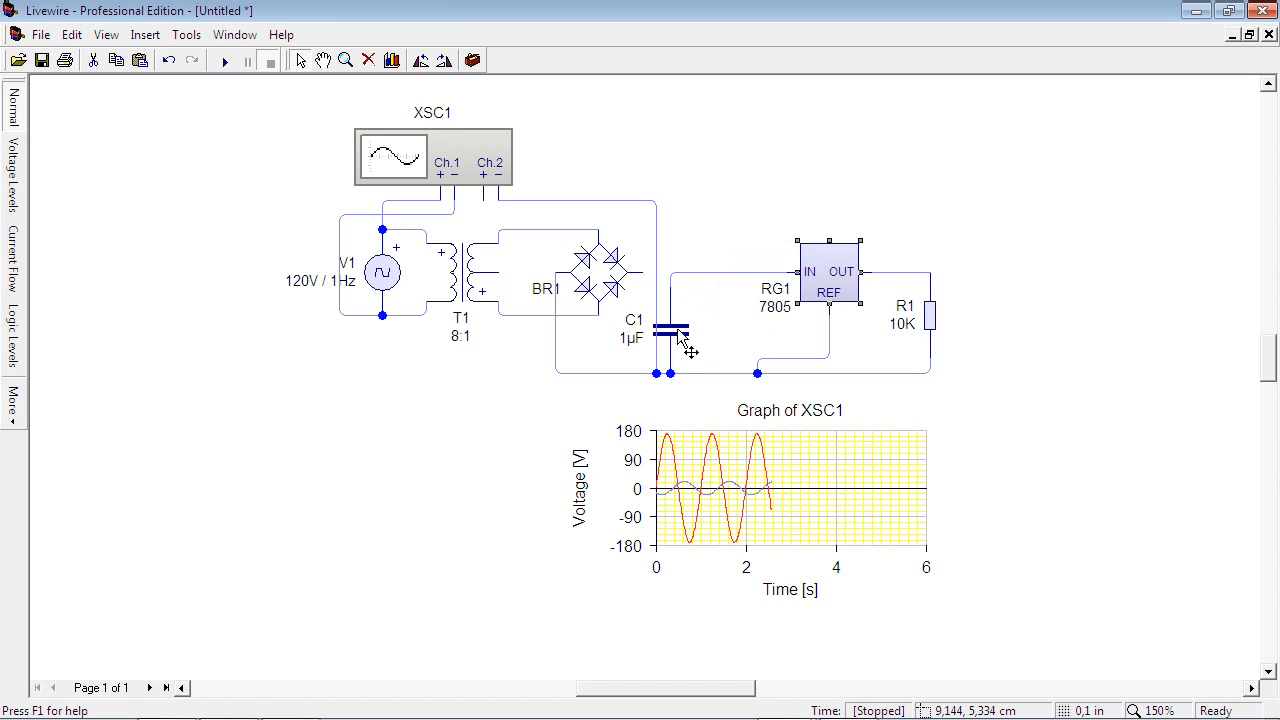
pyautogui.moveTo(674, 335); pyautogui.dragTo(737, 338)
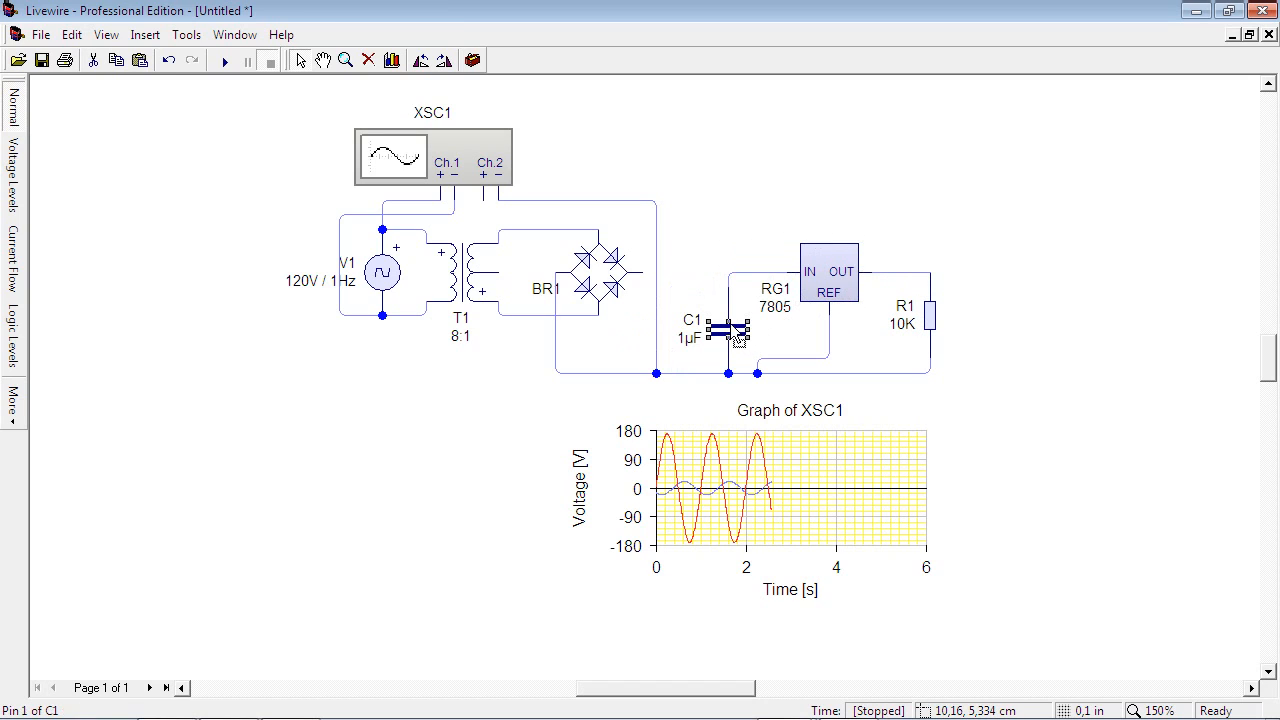
pyautogui.click(657, 342)
pyautogui.press('Delete')
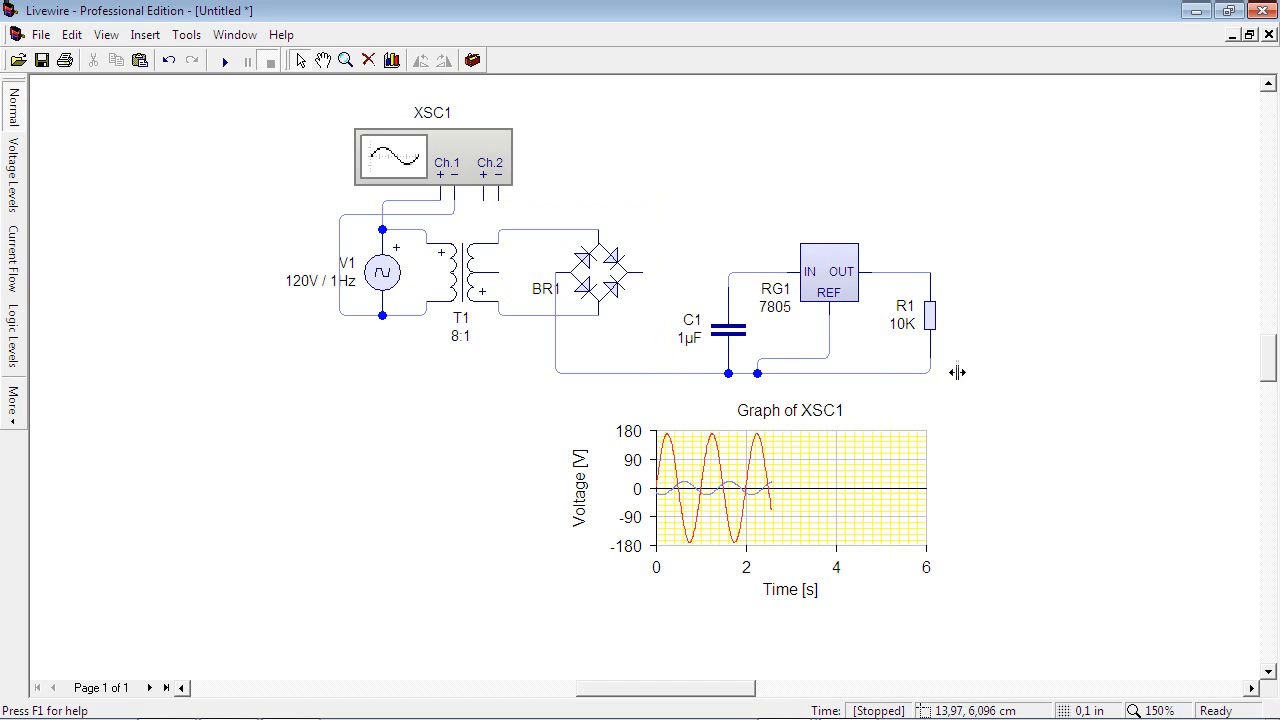
# Step: Place a copy of the 10K resistor R1 between the bridge rectifier's positive output and the lower rail
pyautogui.click(934, 326)
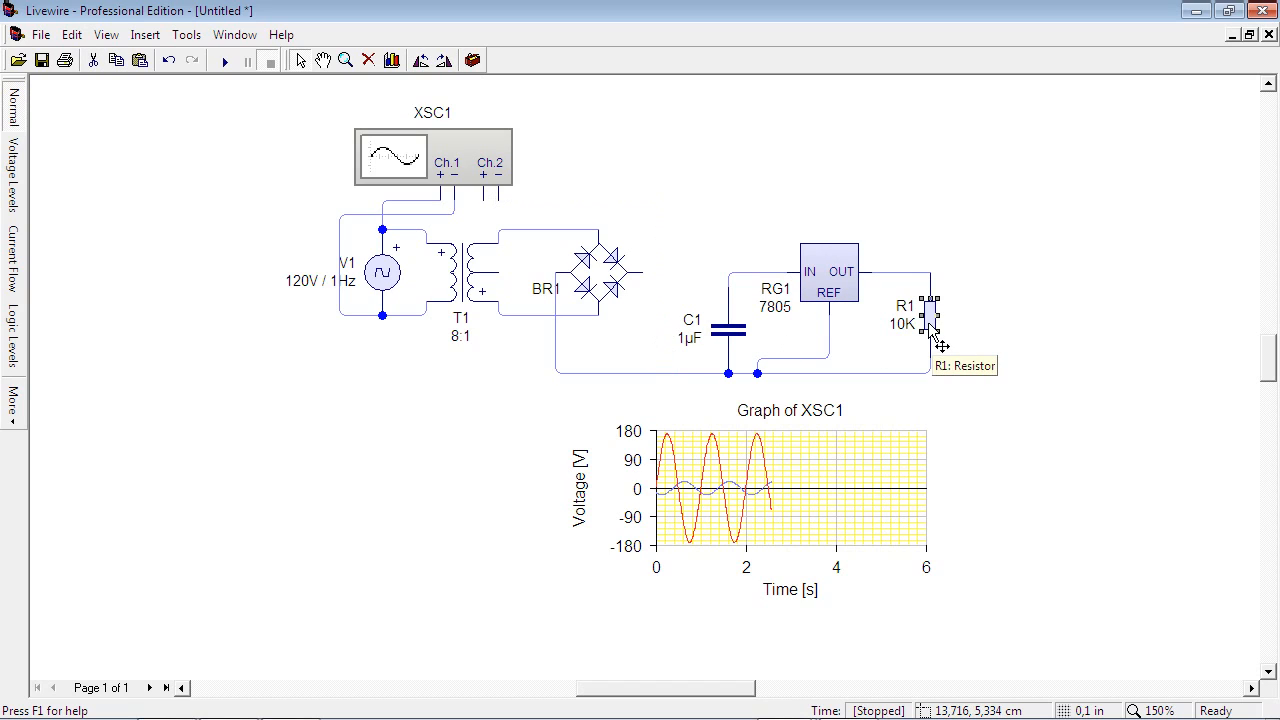
pyautogui.moveTo(929, 324); pyautogui.dragTo(660, 336)
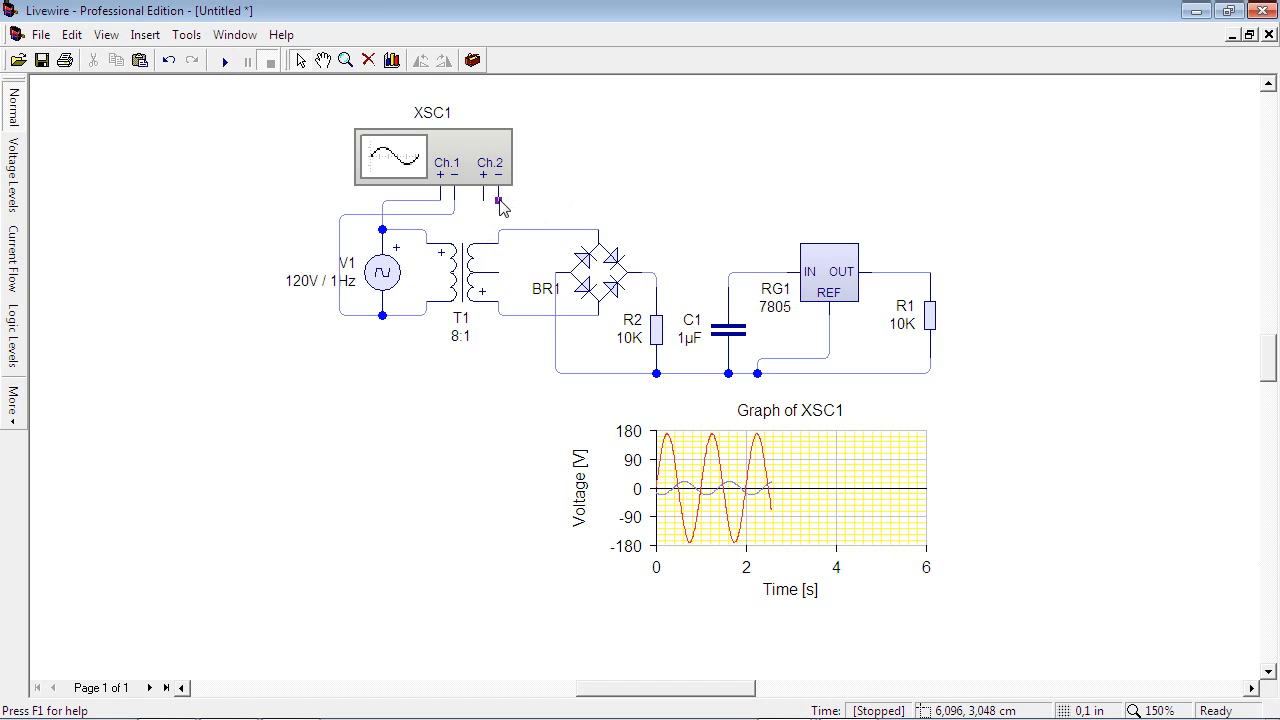
pyautogui.moveTo(498, 222); pyautogui.dragTo(570, 375)
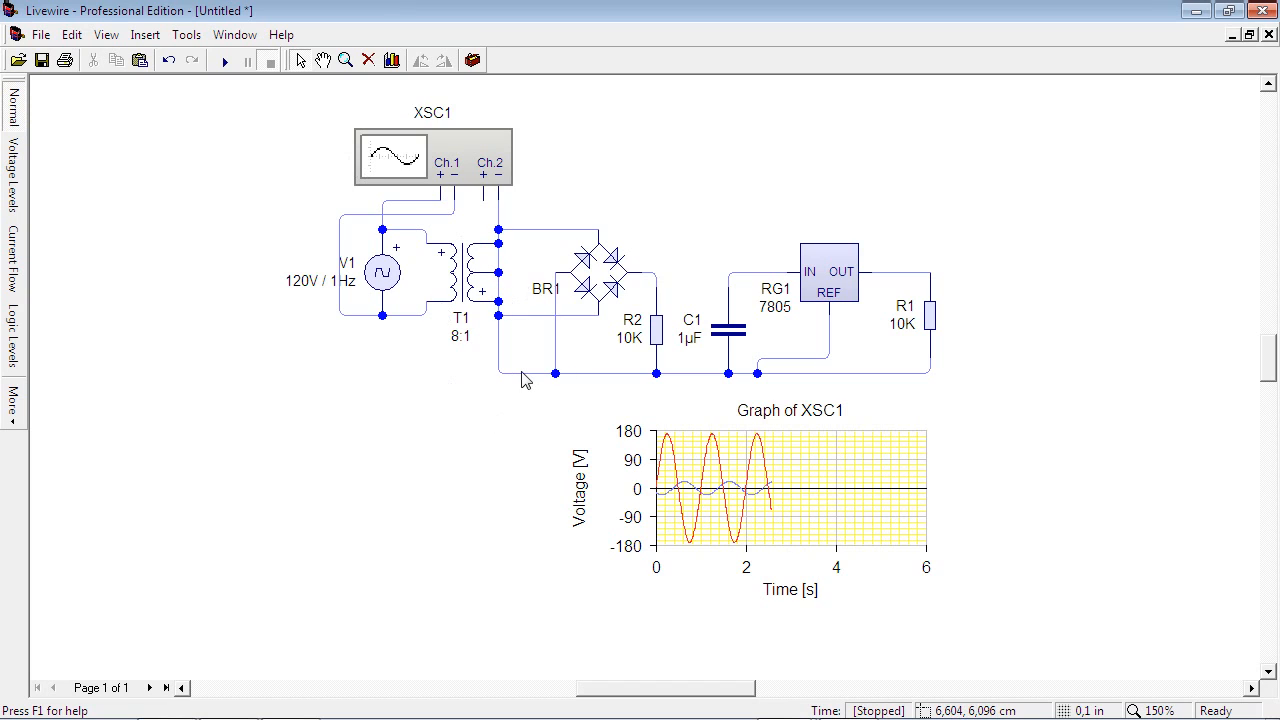
pyautogui.click(71, 35)
pyautogui.click(90, 54)
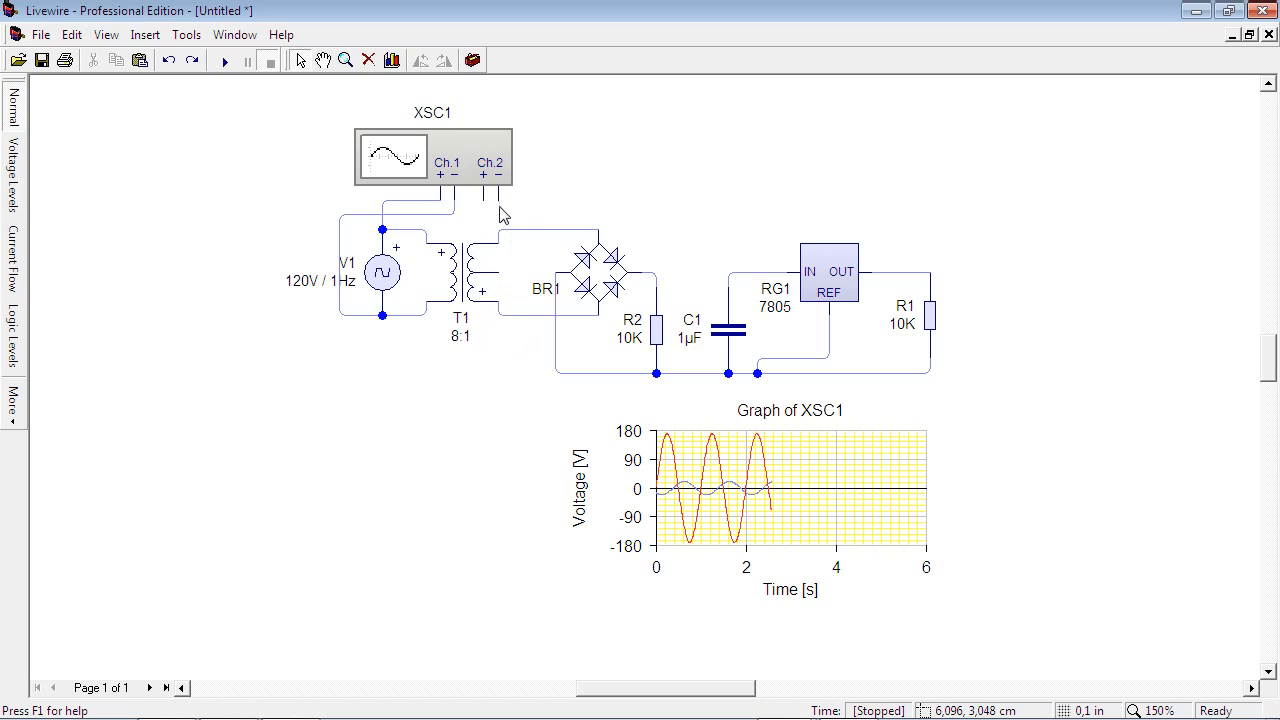
# Step: Wire the oscilloscope's Ch.2 across R2, negative to the lower rail and positive to the rectifier output, and run the simulation
pyautogui.moveTo(526, 235); pyautogui.dragTo(507, 307)
pyautogui.moveTo(498, 201); pyautogui.dragTo(523, 234)
pyautogui.moveTo(524, 351); pyautogui.dragTo(555, 372)
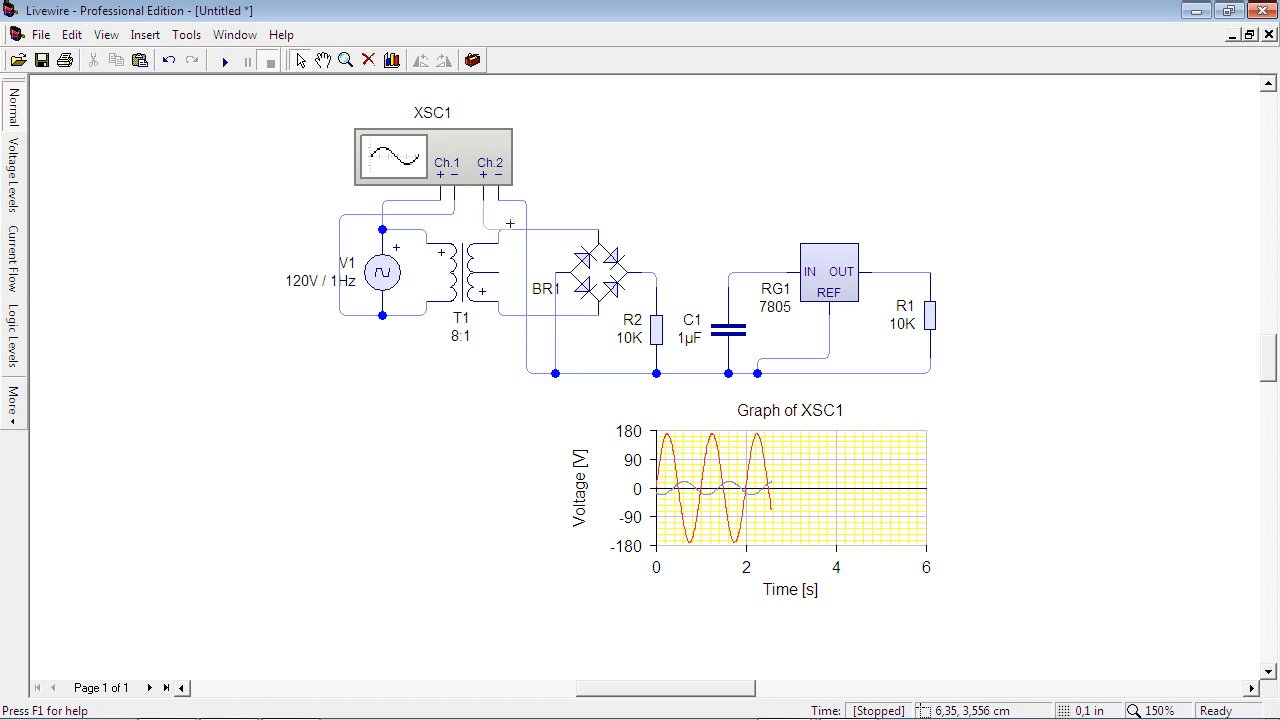
pyautogui.moveTo(510, 223)
pyautogui.mouseDown()
pyautogui.moveTo(640, 211)
pyautogui.moveTo(655, 228)
pyautogui.mouseUp()
pyautogui.moveTo(484, 200); pyautogui.dragTo(535, 212)
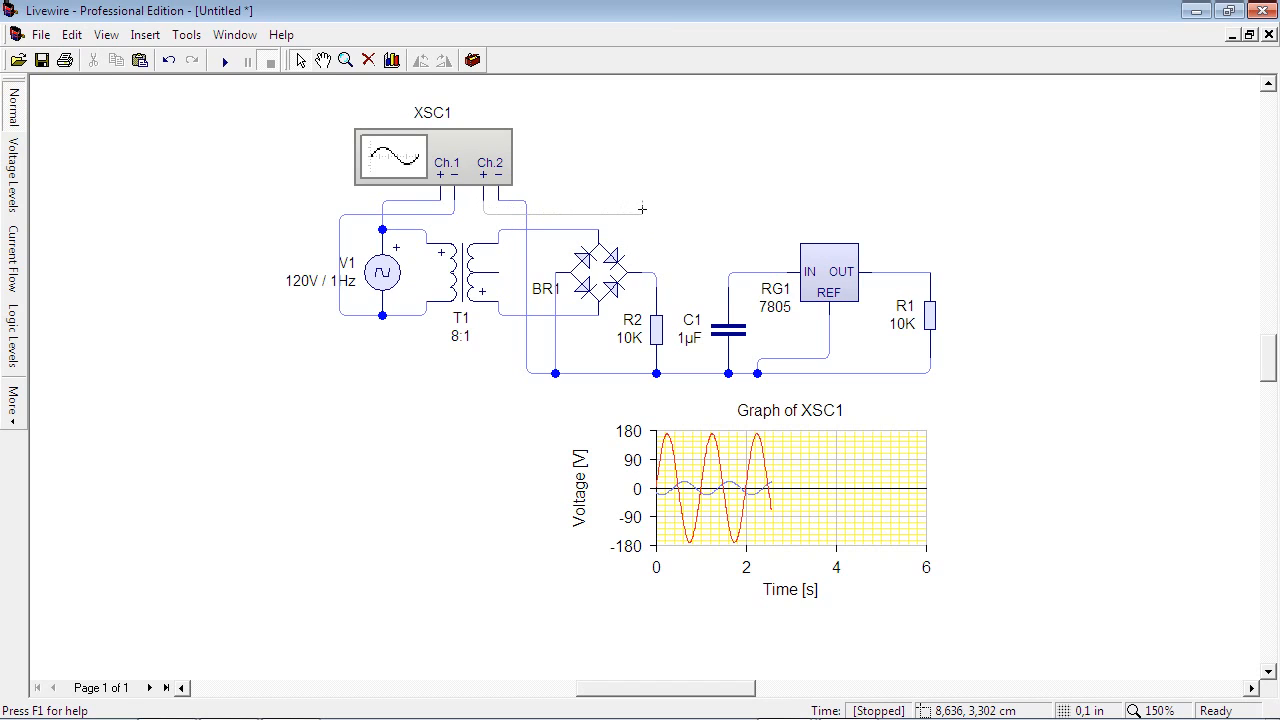
pyautogui.moveTo(652, 215); pyautogui.dragTo(654, 227)
pyautogui.moveTo(655, 273); pyautogui.dragTo(656, 272)
pyautogui.click(225, 62)
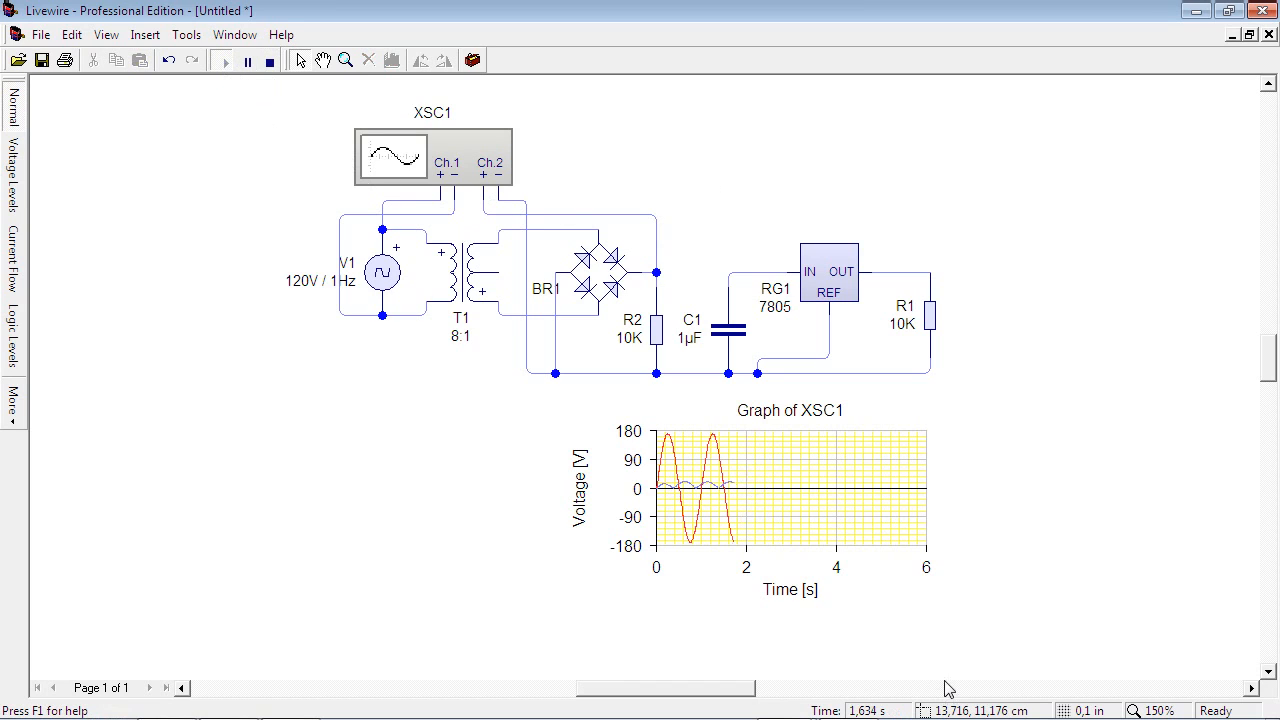
# Step: Change transformer T1's winding ratio to 2:1, rerun the simulation to compare source and rectified voltages, and stop it
pyautogui.doubleClick(468, 348)
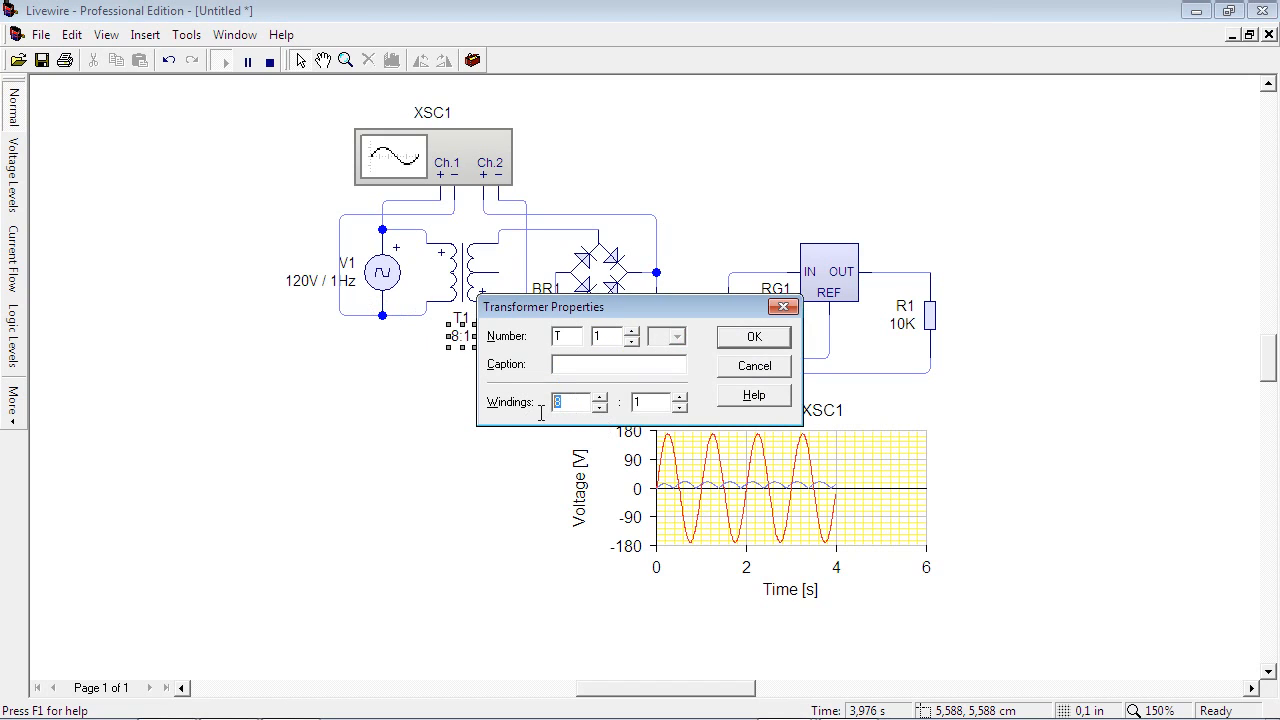
pyautogui.write('2')
pyautogui.click(745, 342)
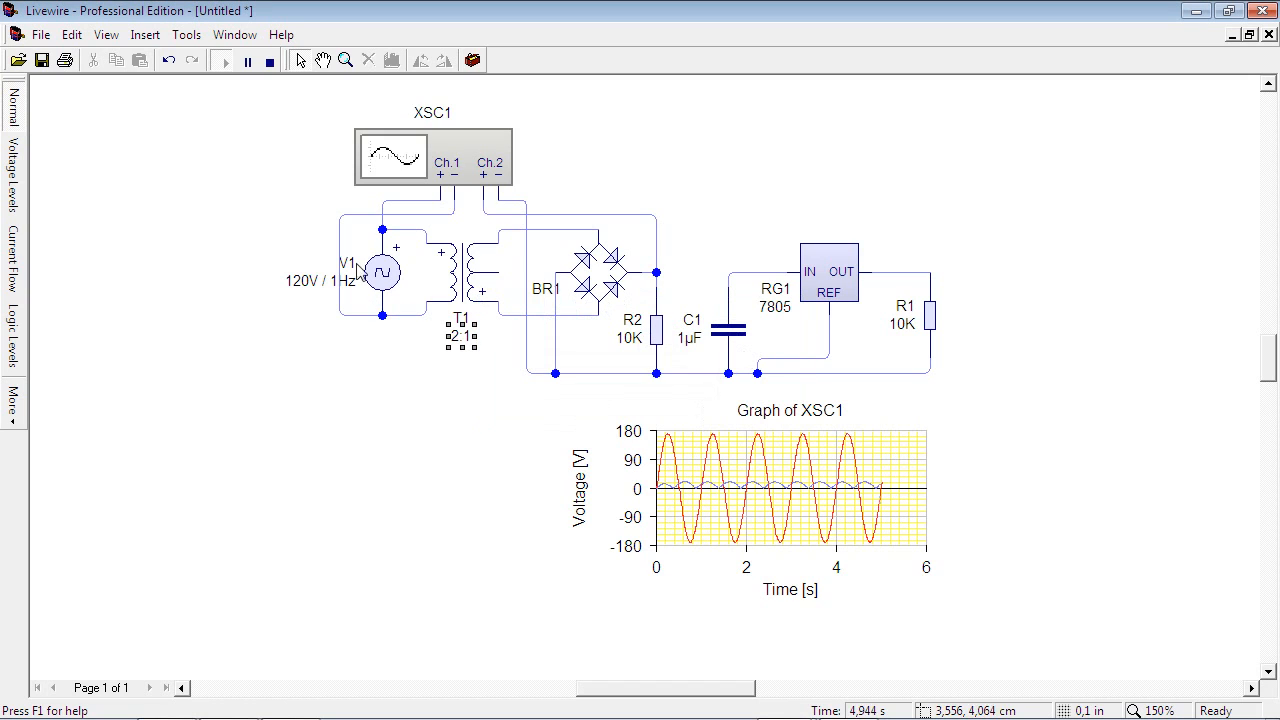
pyautogui.click(269, 62)
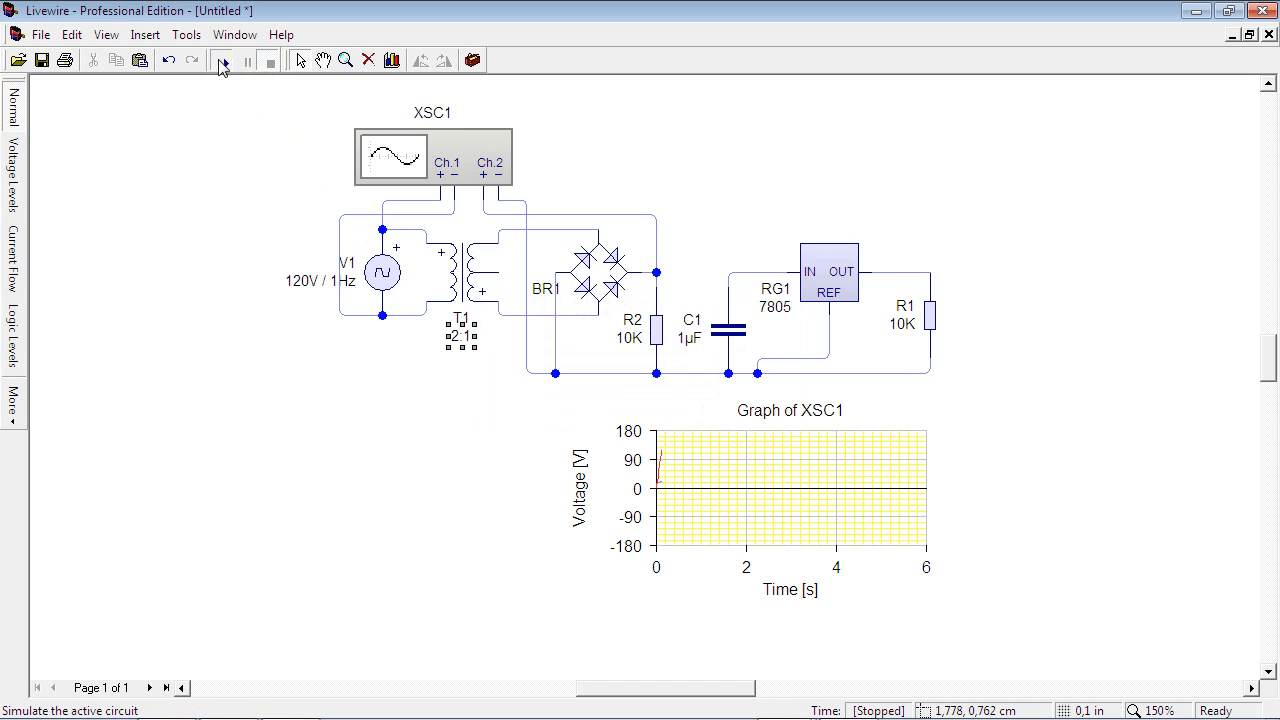
pyautogui.click(224, 62)
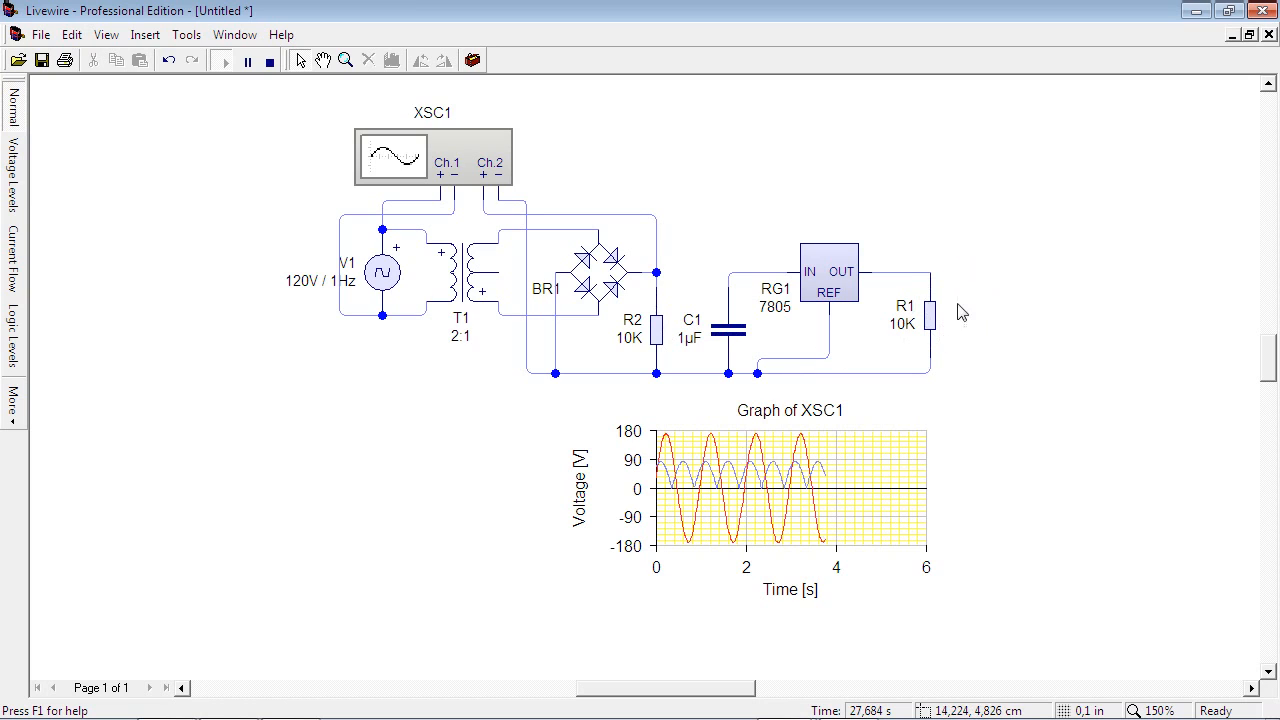
pyautogui.click(270, 63)
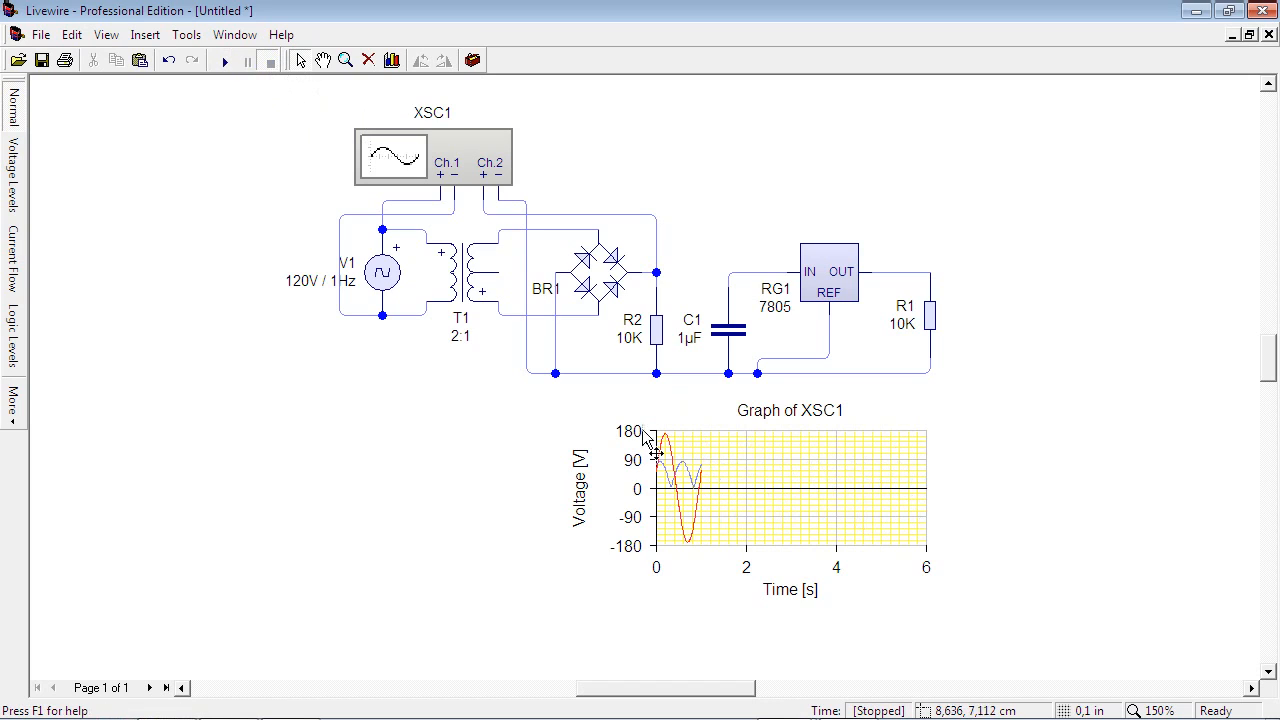
# Step: Delete resistor R2 and the wire joining the oscilloscope's Ch.2 positive to the bridge rectifier's output
pyautogui.click(658, 336)
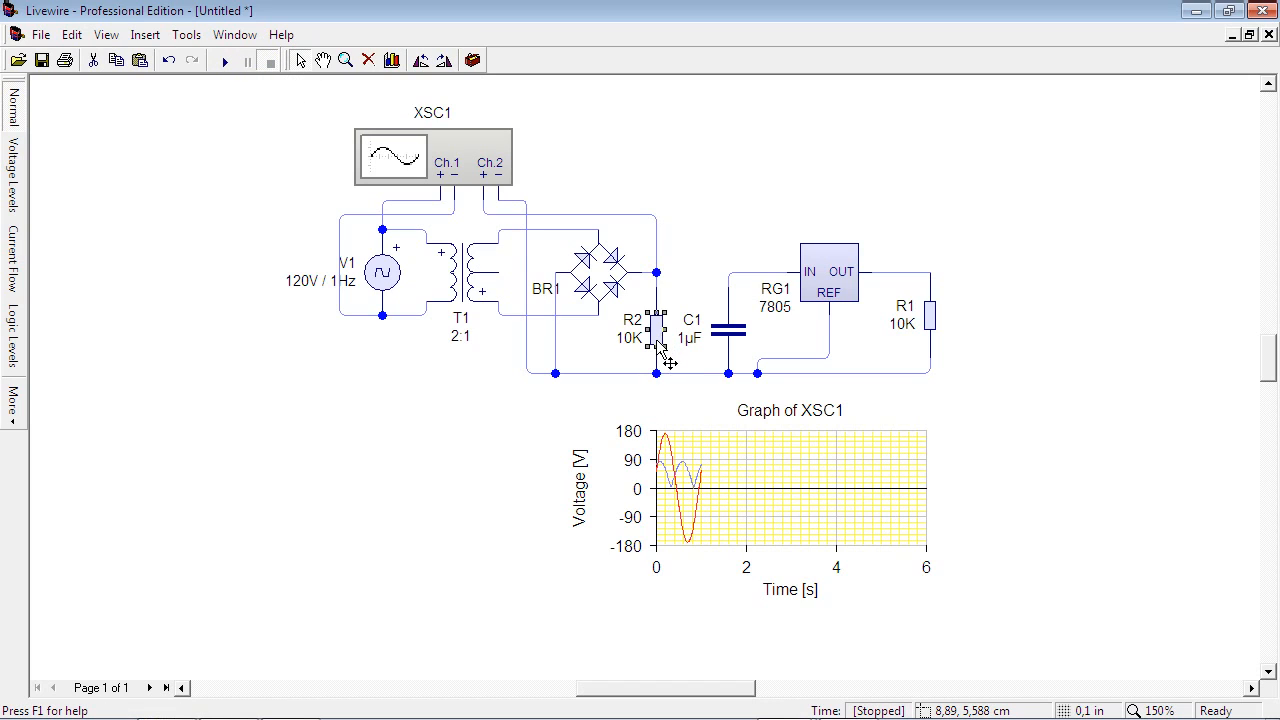
pyautogui.press('Delete')
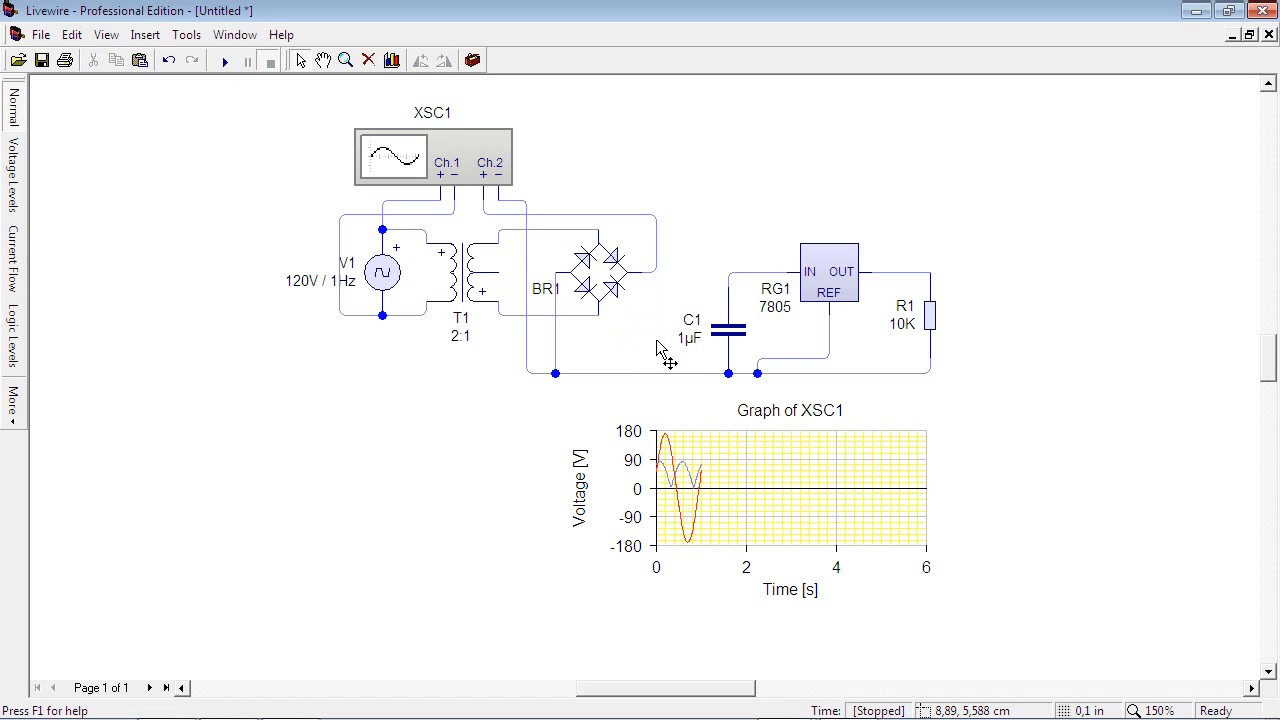
pyautogui.click(657, 265)
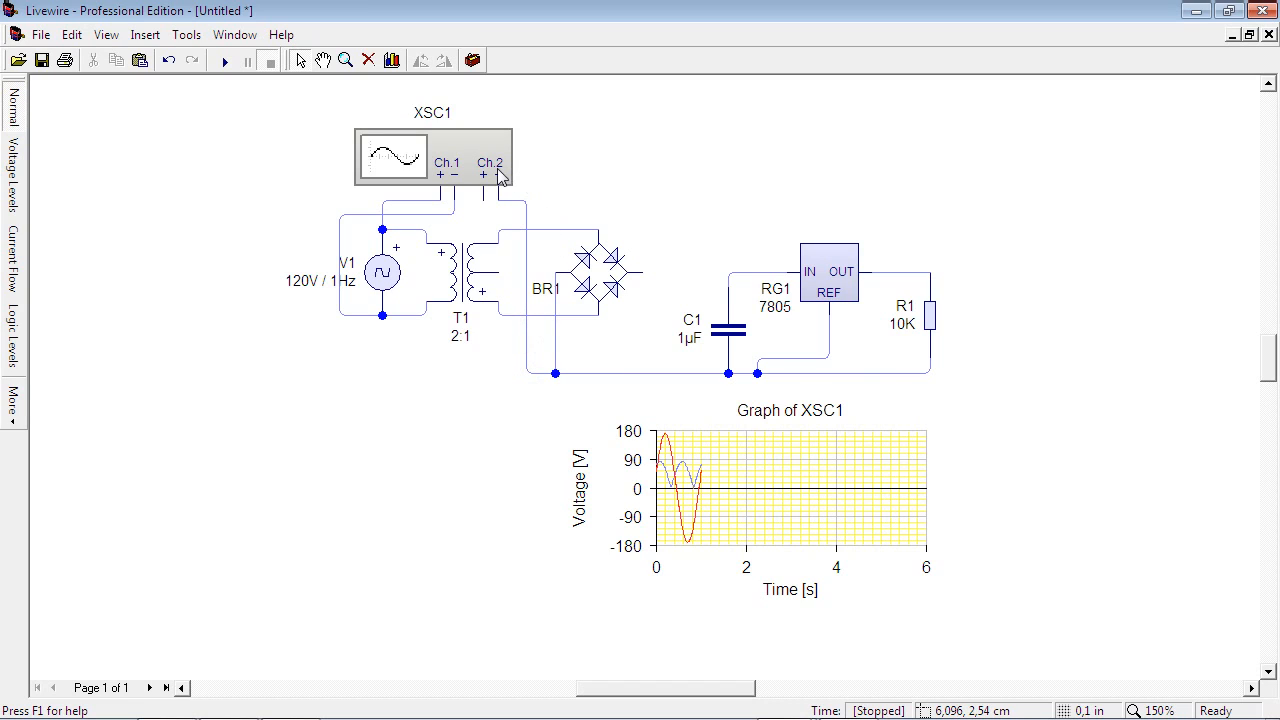
# Step: Raise the oscilloscope slightly and wire the bridge rectifier's positive output to the junction of C1 and the regulator's input
pyautogui.moveTo(505, 168); pyautogui.dragTo(506, 151)
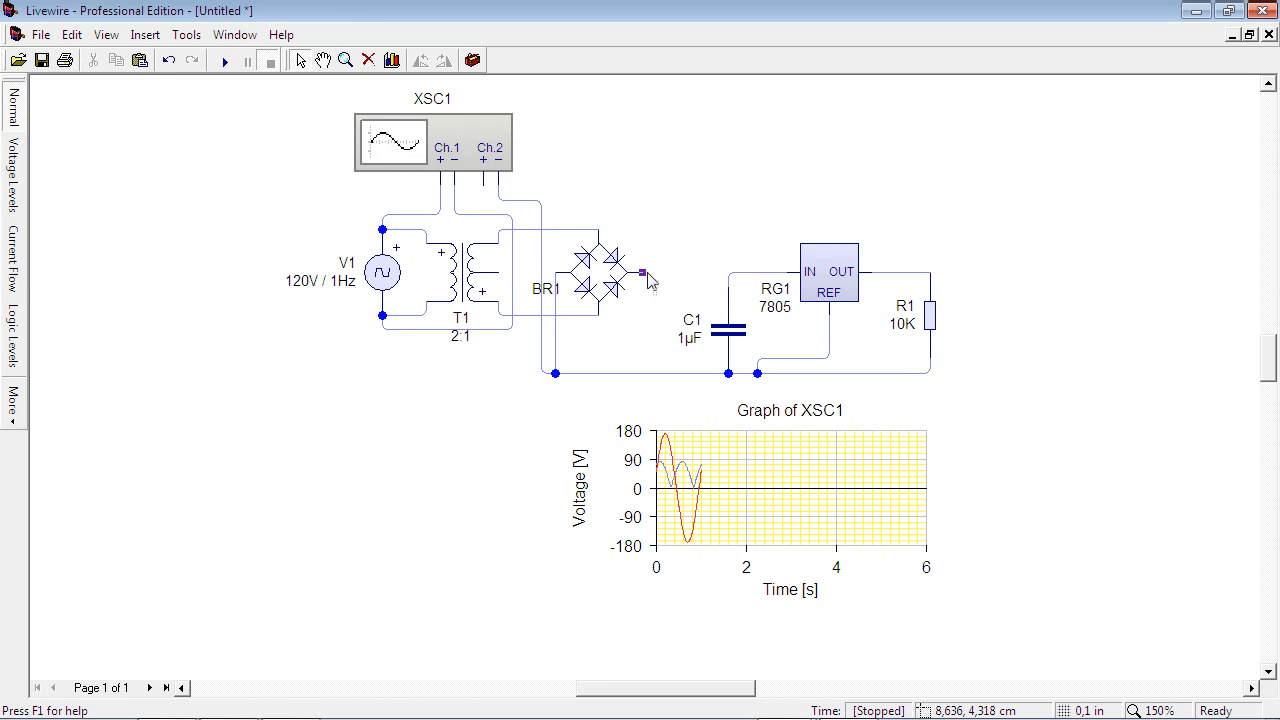
pyautogui.moveTo(646, 274); pyautogui.dragTo(726, 269)
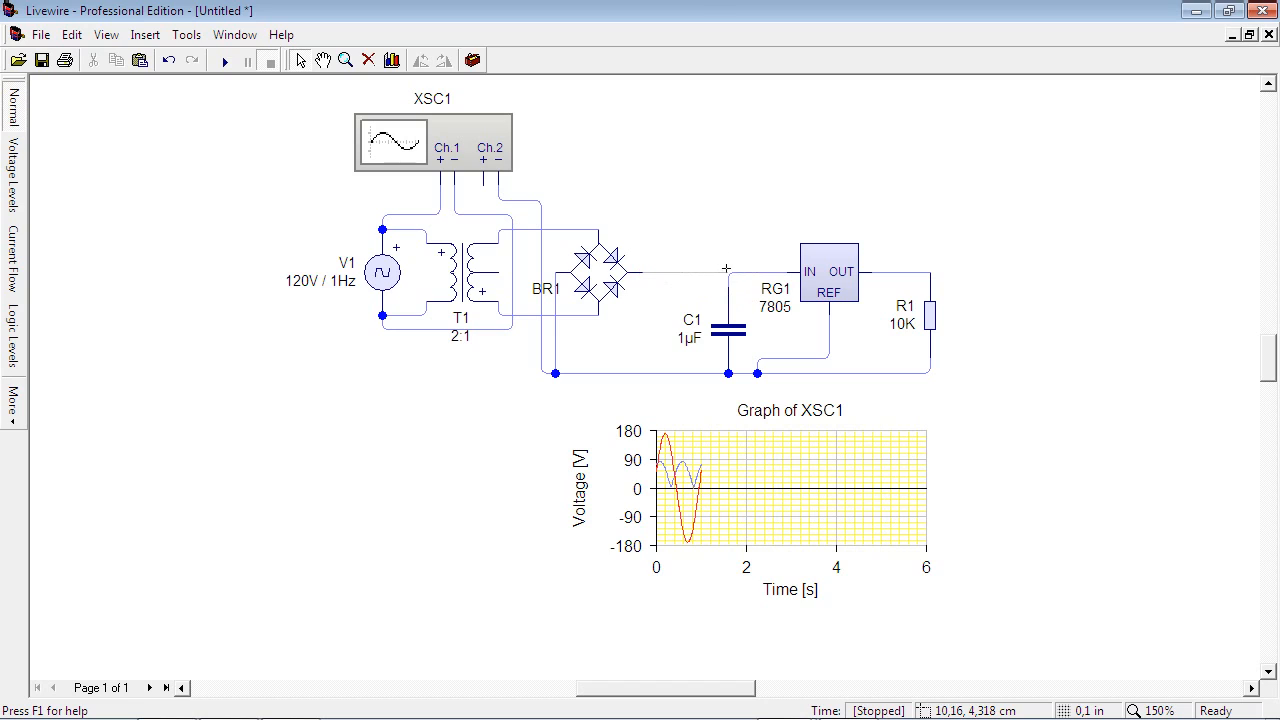
# Step: Set capacitor C1's value to 2000 µF
pyautogui.doubleClick(687, 345)
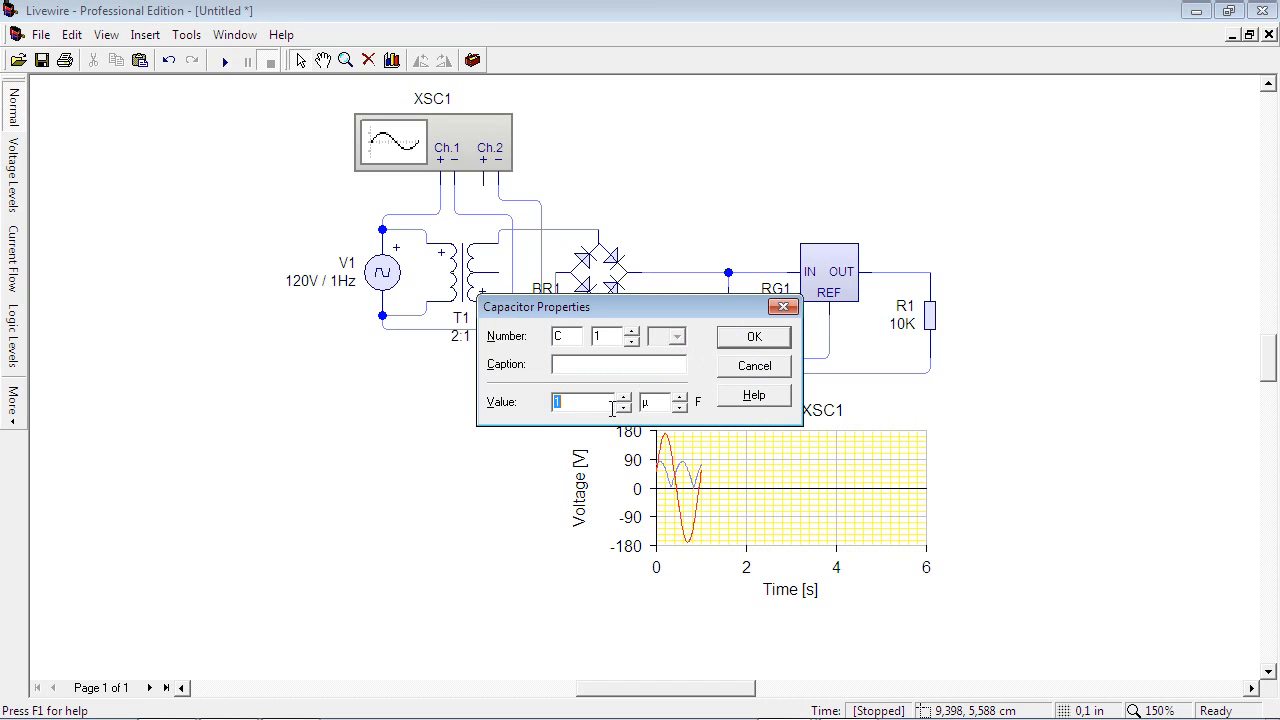
pyautogui.write('2000')
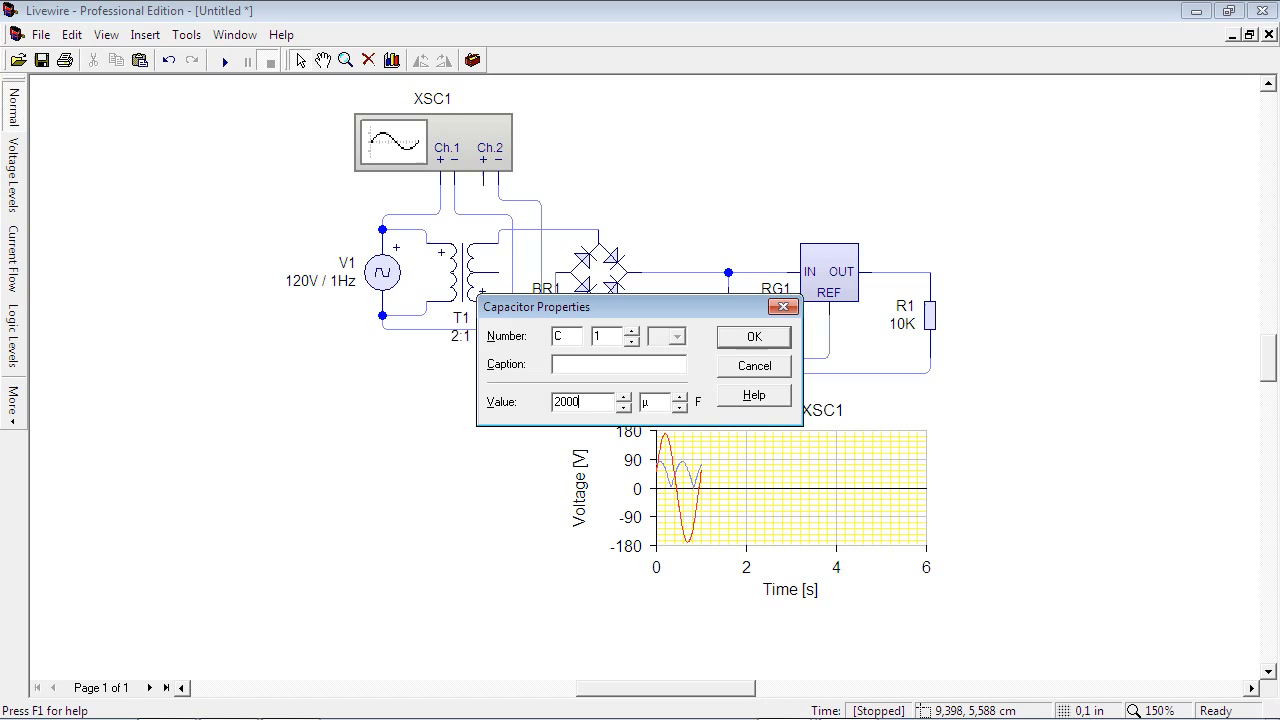
pyautogui.click(755, 337)
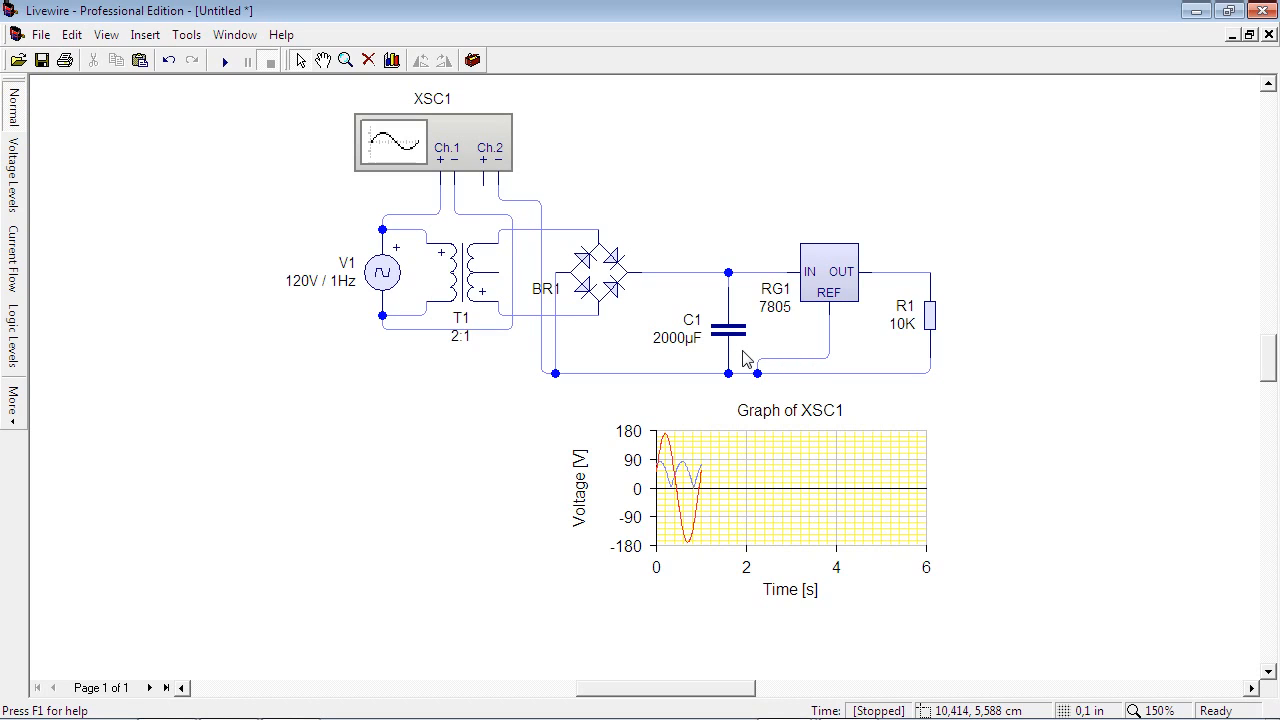
pyautogui.moveTo(484, 185); pyautogui.dragTo(714, 212)
pyautogui.moveTo(1272, 378)
pyautogui.mouseDown()
pyautogui.moveTo(1275, 352)
pyautogui.moveTo(1275, 378)
pyautogui.mouseUp()
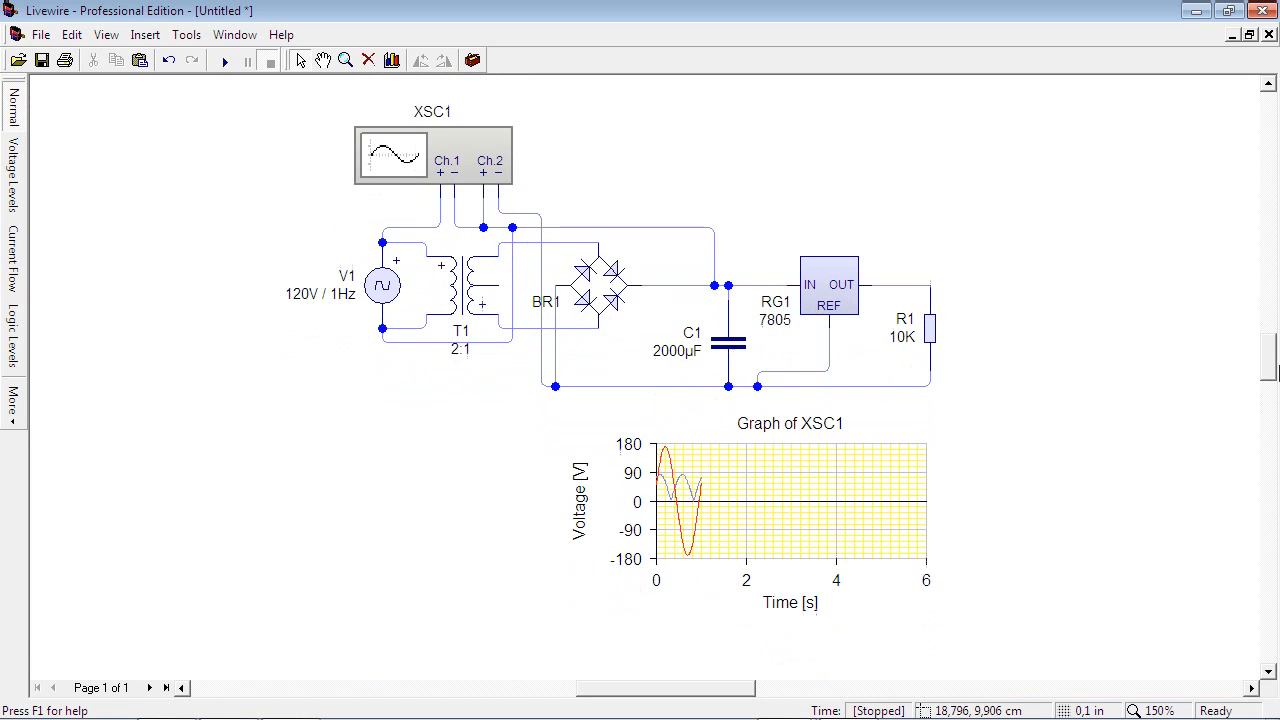
pyautogui.click(73, 34)
pyautogui.click(79, 62)
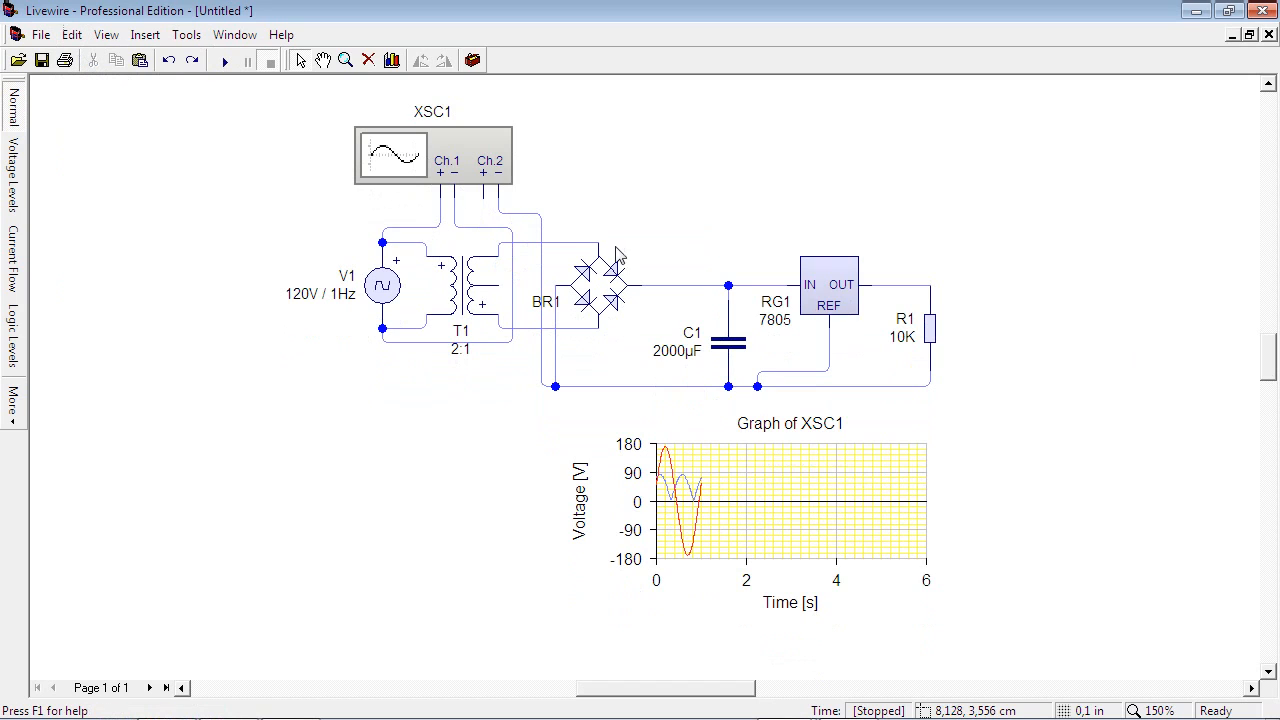
# Step: Move the oscilloscope higher, wire its Ch.2 positive to the junction above C1, and run the simulation
pyautogui.moveTo(492, 172); pyautogui.dragTo(629, 207)
pyautogui.moveTo(722, 211); pyautogui.dragTo(728, 285)
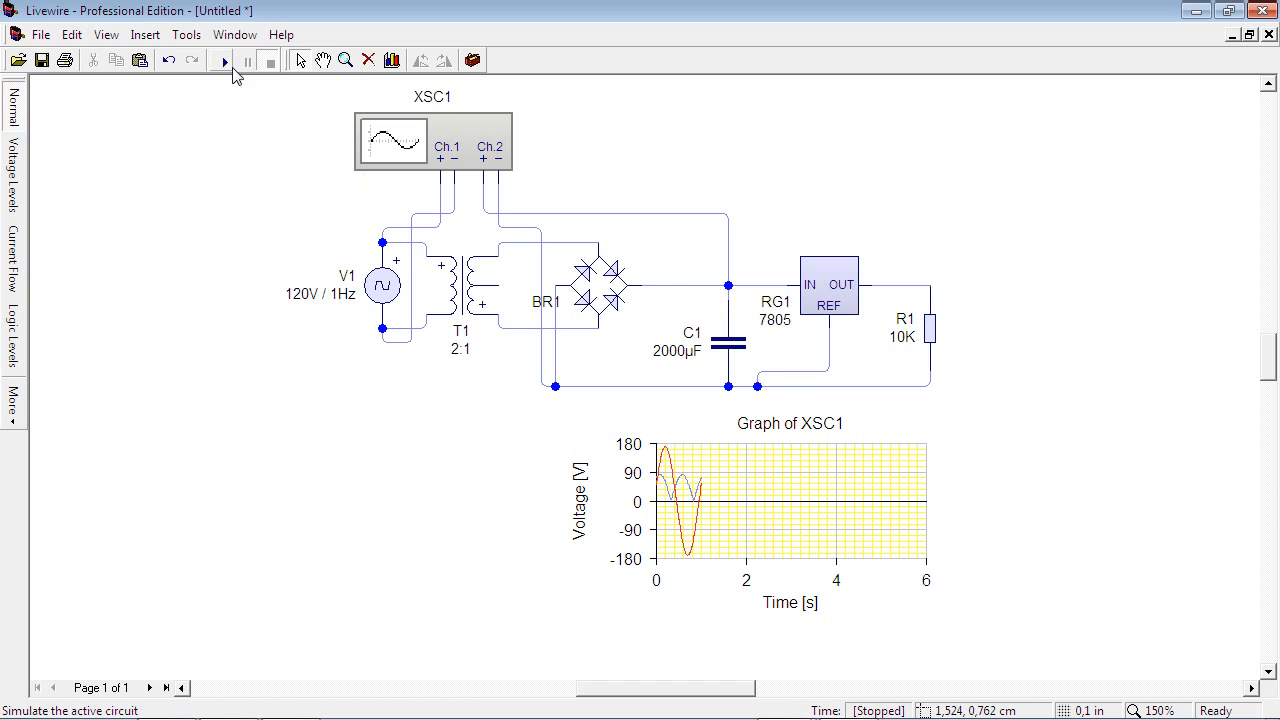
pyautogui.click(231, 61)
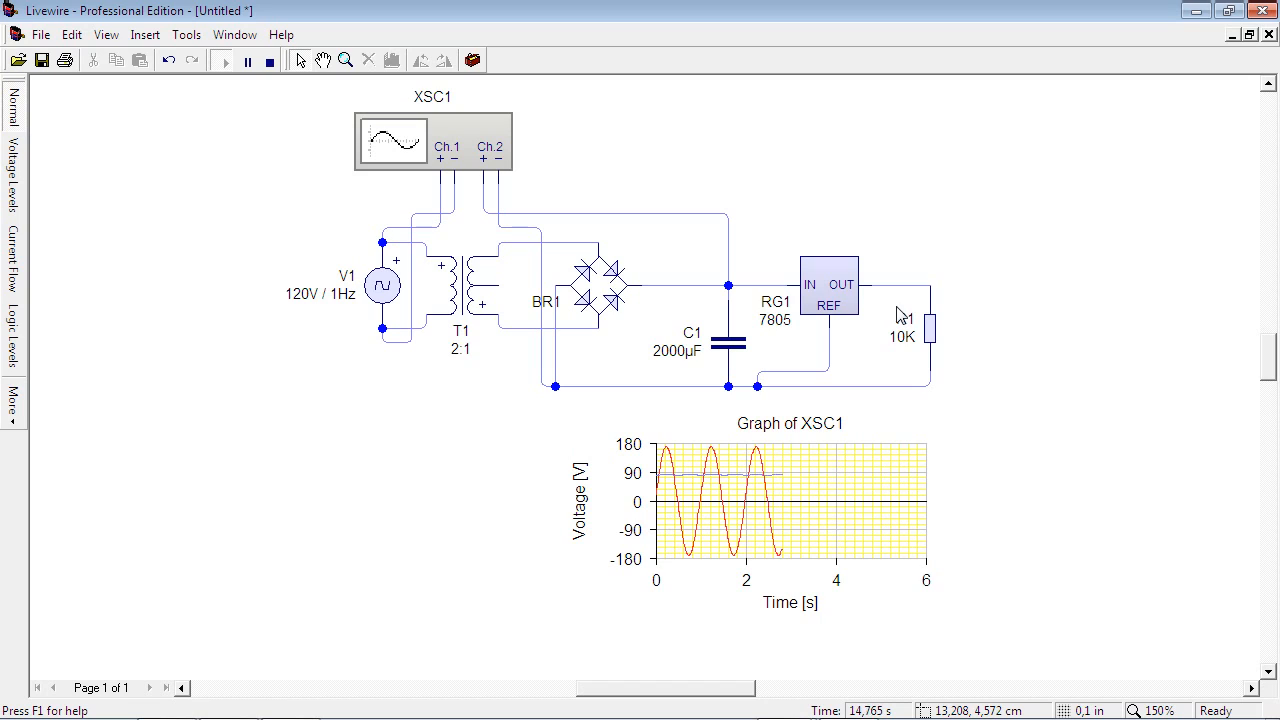
# Step: Set transformer T1's winding ratio to 8:1 while the simulation is running
pyautogui.doubleClick(466, 360)
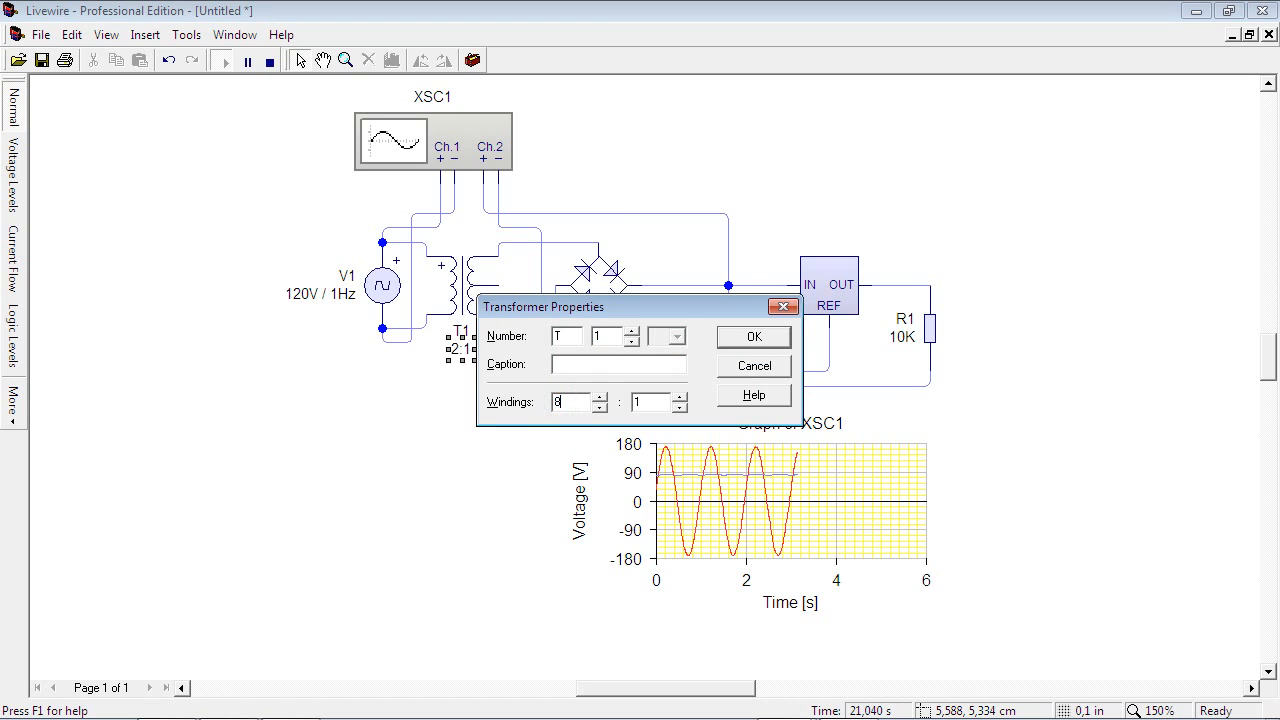
pyautogui.click(750, 340)
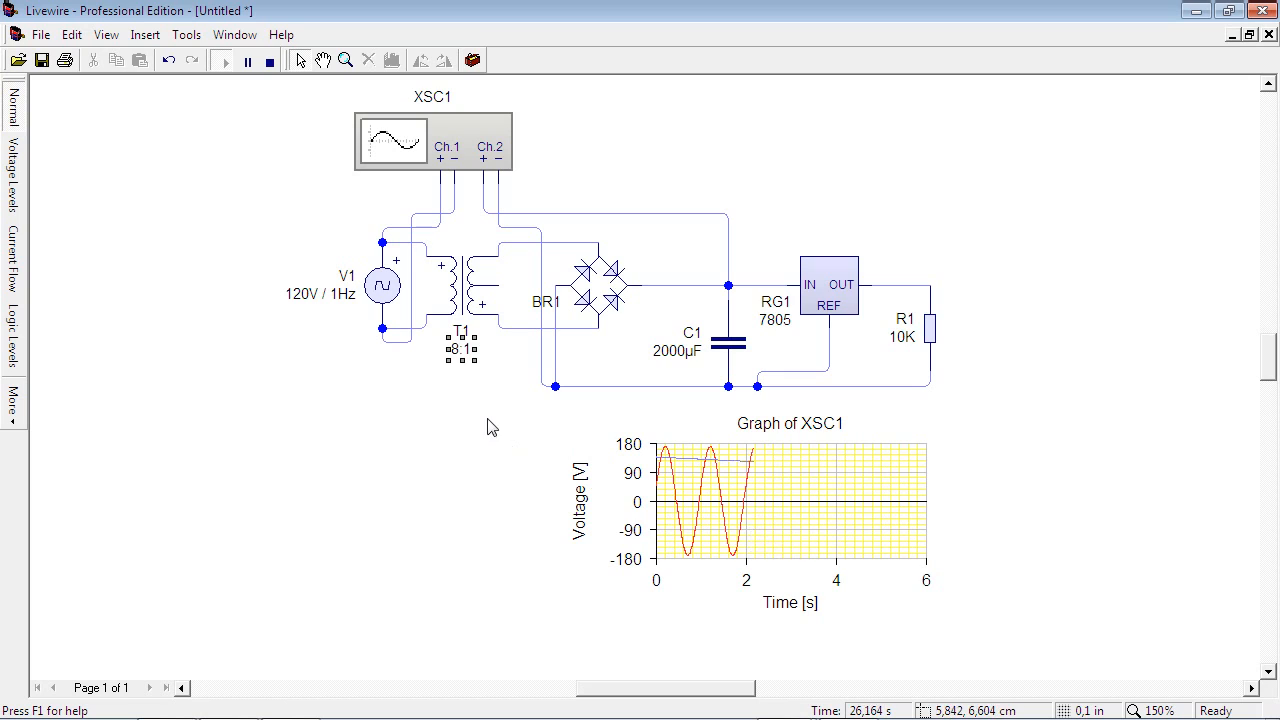
# Step: Rerun the simulation with the 8:1 transformer, and add a voltmeter wired in parallel with load resistor R1
pyautogui.click(269, 62)
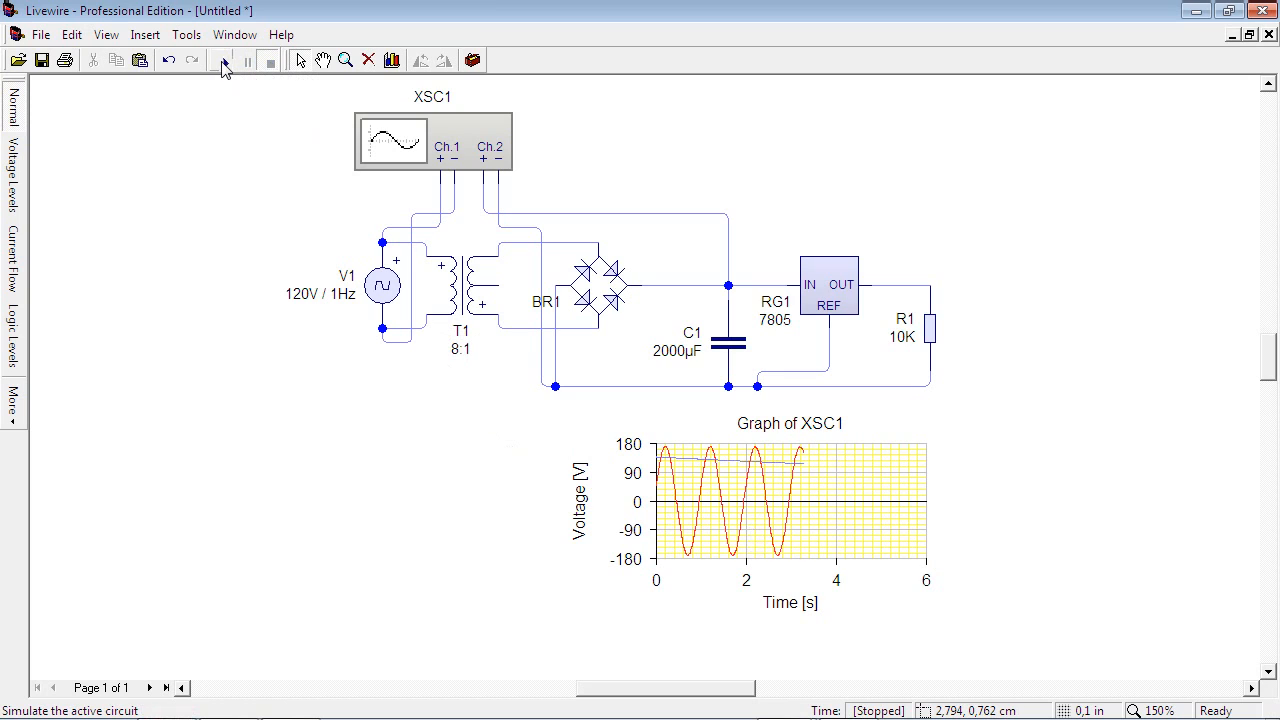
pyautogui.click(226, 62)
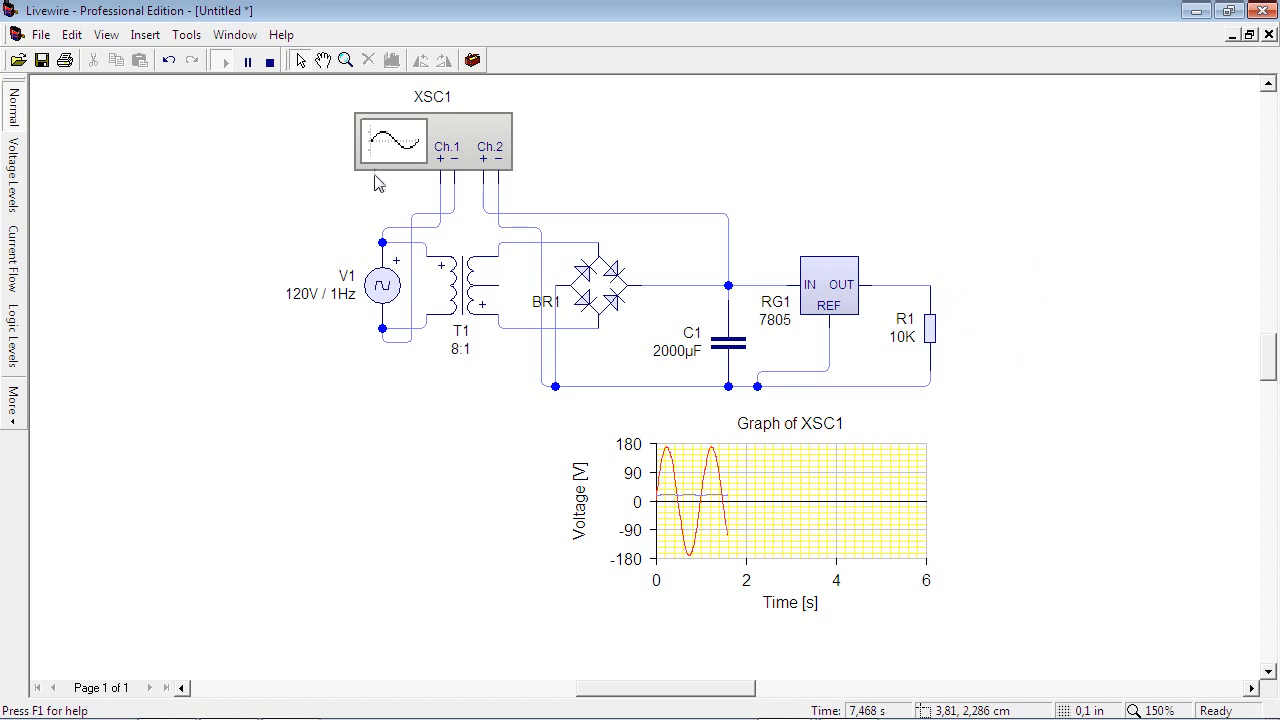
pyautogui.click(473, 61)
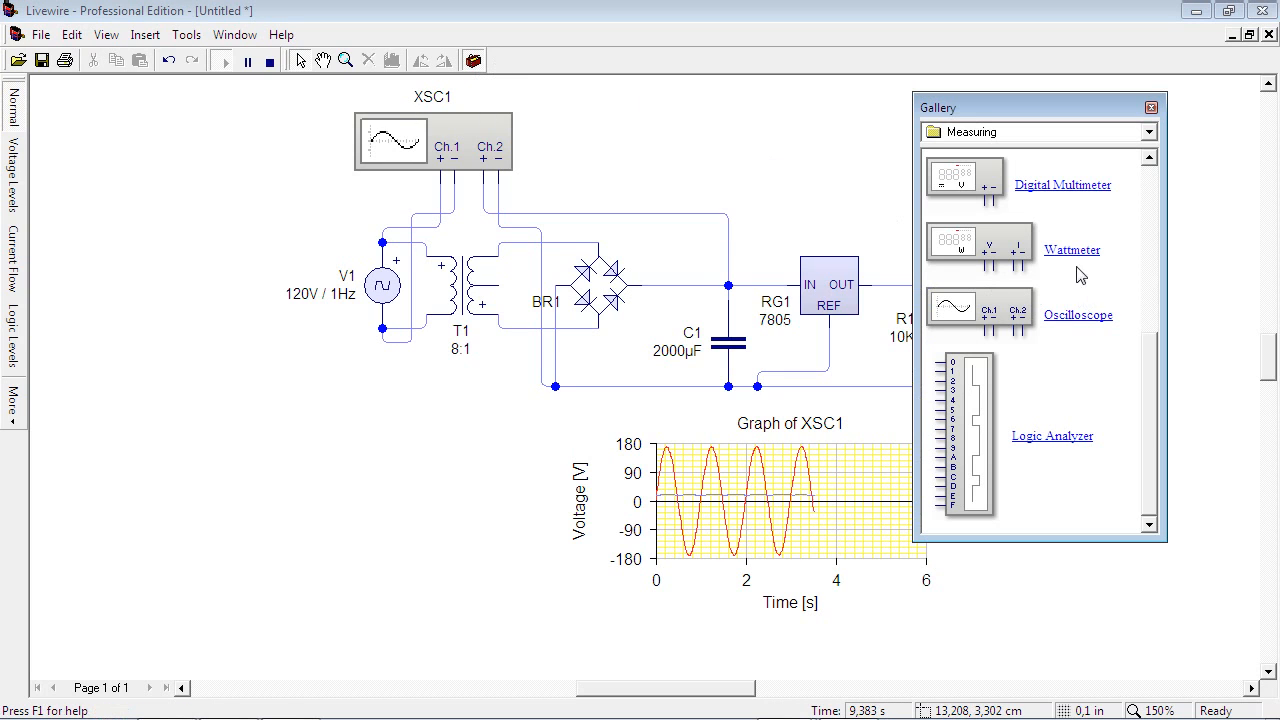
pyautogui.moveTo(1159, 372); pyautogui.dragTo(1140, 210)
pyautogui.moveTo(977, 290); pyautogui.dragTo(921, 287)
pyautogui.click(1151, 108)
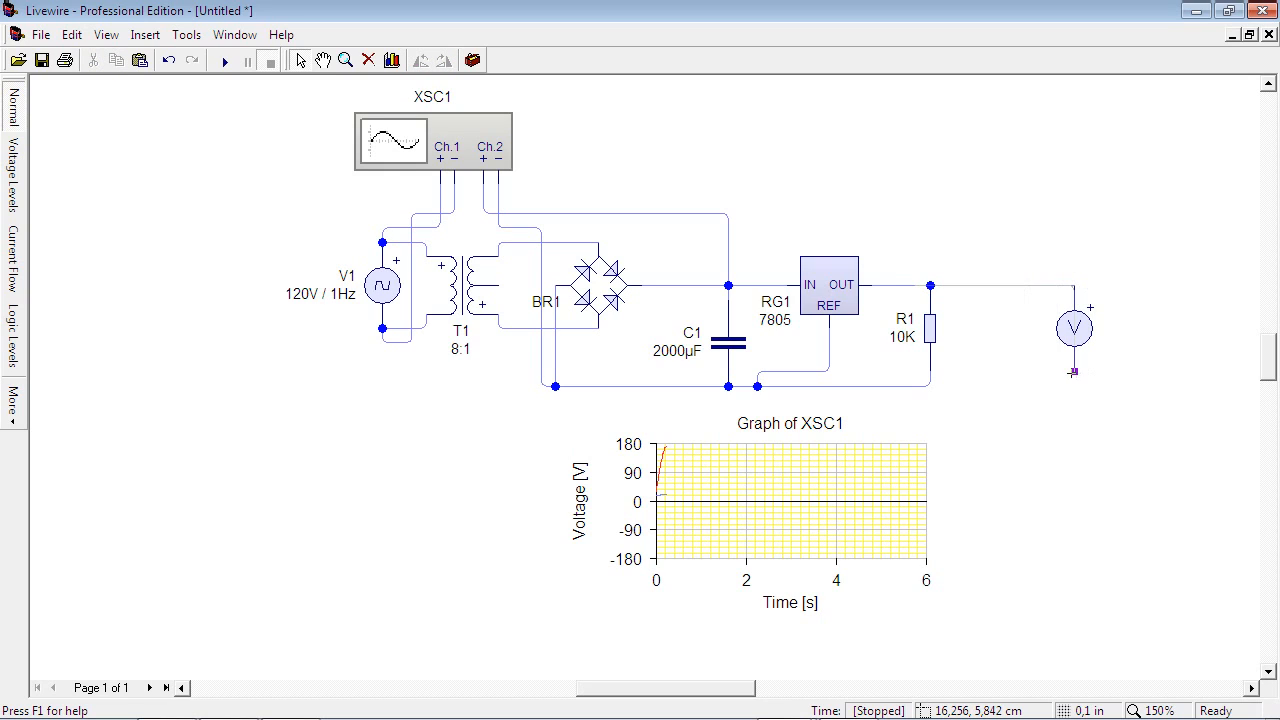
pyautogui.moveTo(1072, 375); pyautogui.dragTo(932, 383)
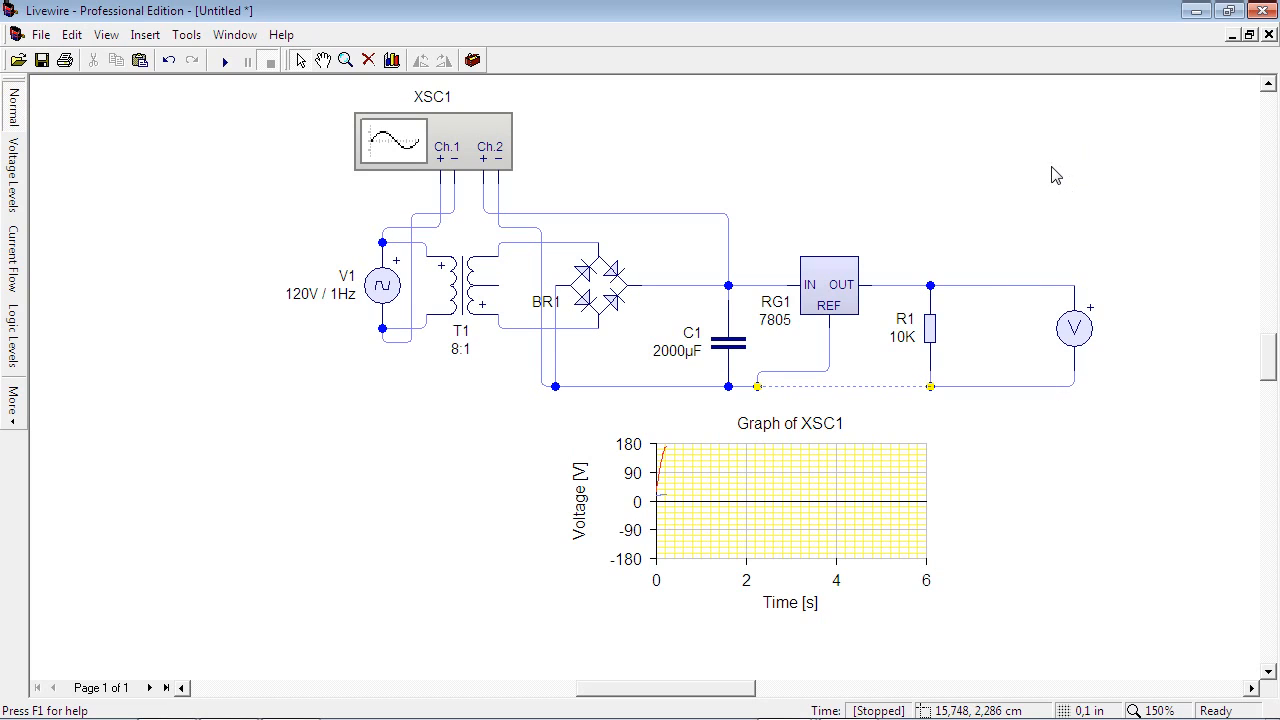
# Step: Switch the voltmeter's measuring mode to AC and back to DC
pyautogui.click(1075, 340)
pyautogui.rightClick(1075, 338)
pyautogui.moveTo(1110, 346)
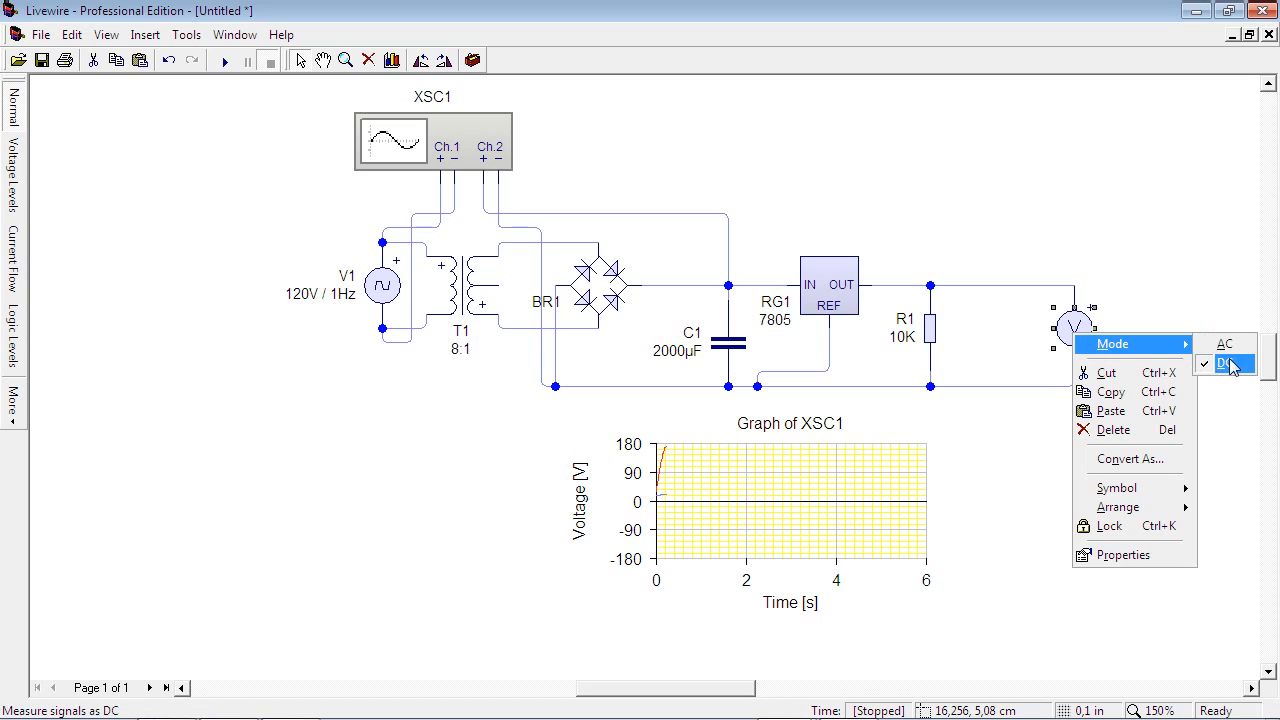
pyautogui.click(1225, 346)
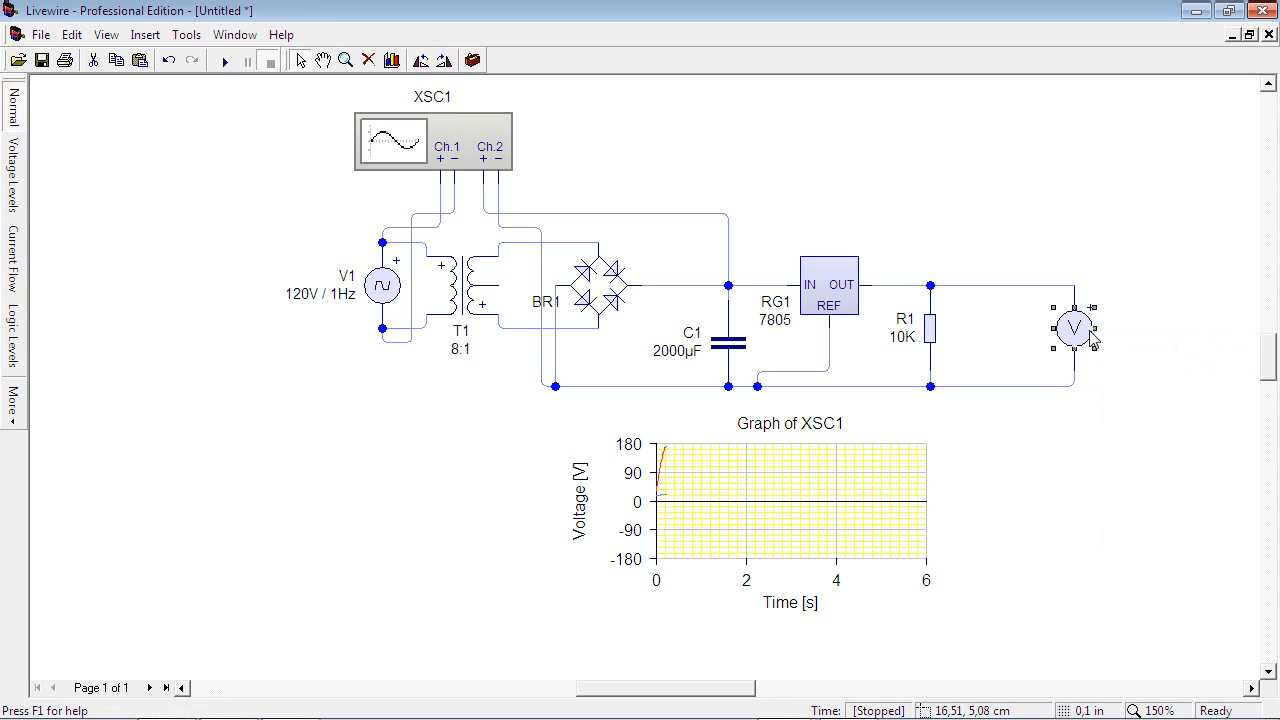
pyautogui.rightClick(1090, 333)
pyautogui.moveTo(1157, 350)
pyautogui.click(1240, 366)
pyautogui.click(1213, 370)
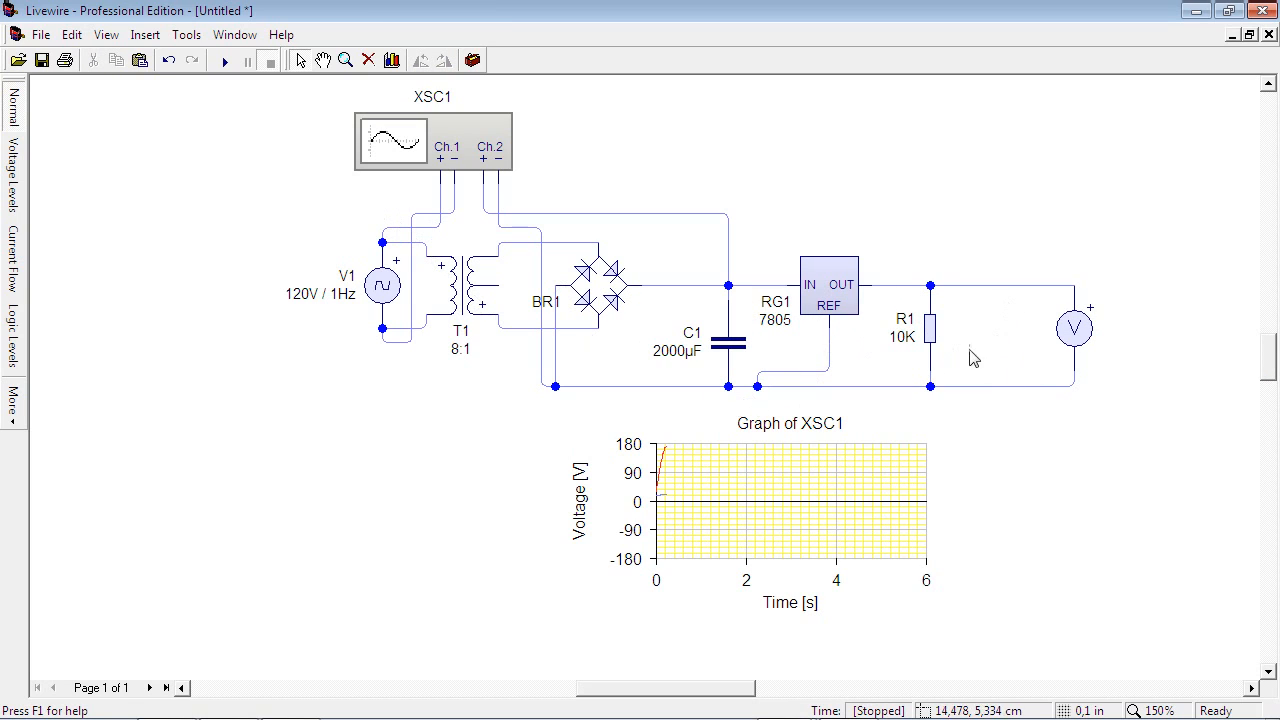
# Step: Delete the wire between the oscilloscope's Ch.2 positive terminal and the junction above C1
pyautogui.click(729, 262)
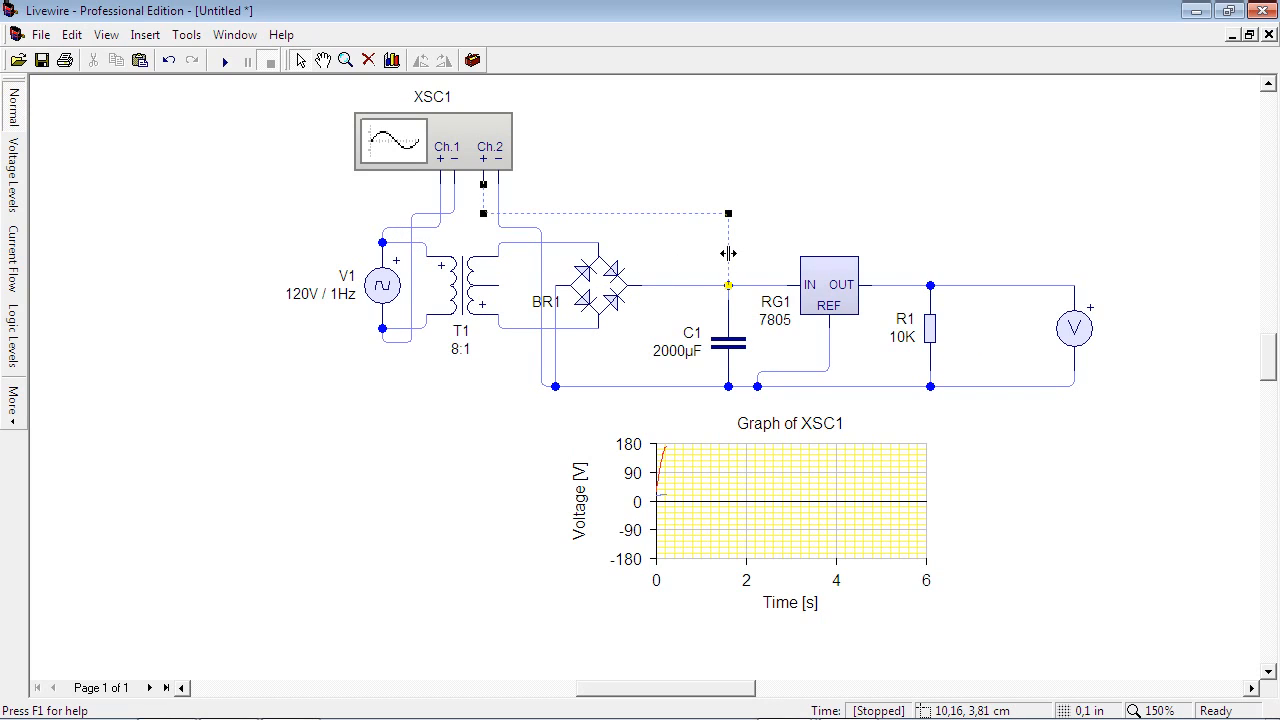
pyautogui.press('Delete')
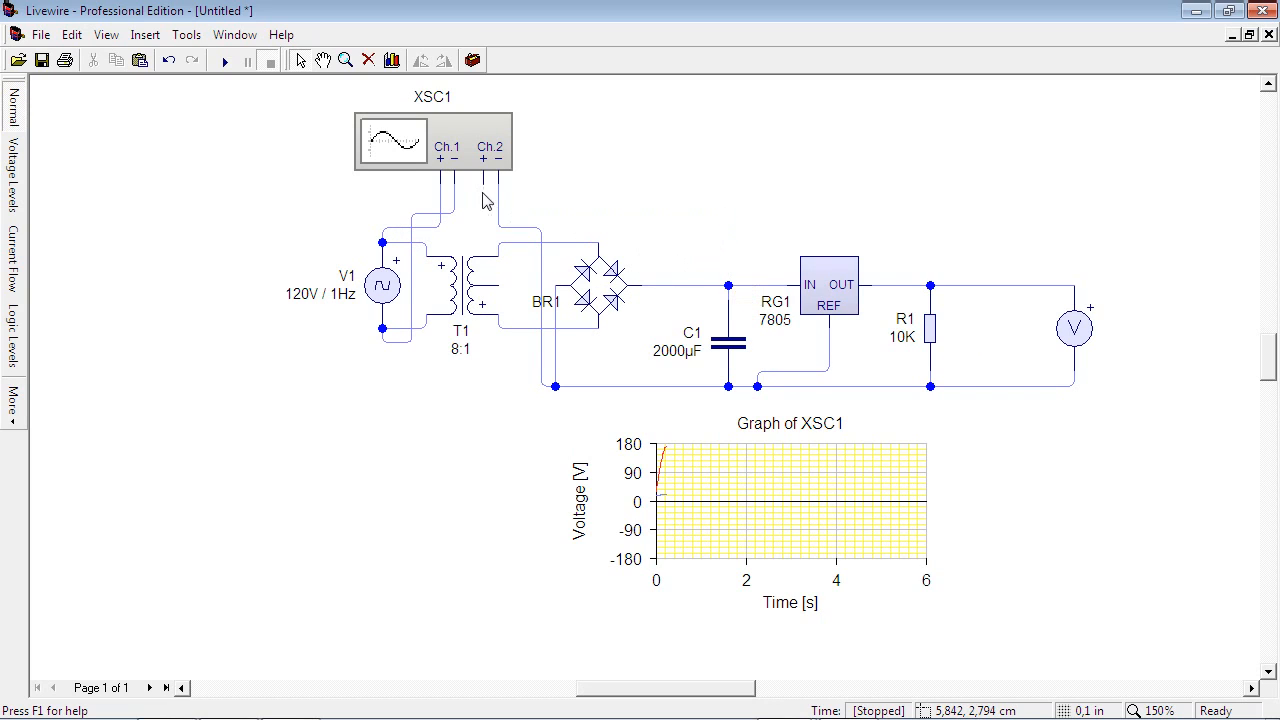
pyautogui.moveTo(669, 201); pyautogui.dragTo(886, 286)
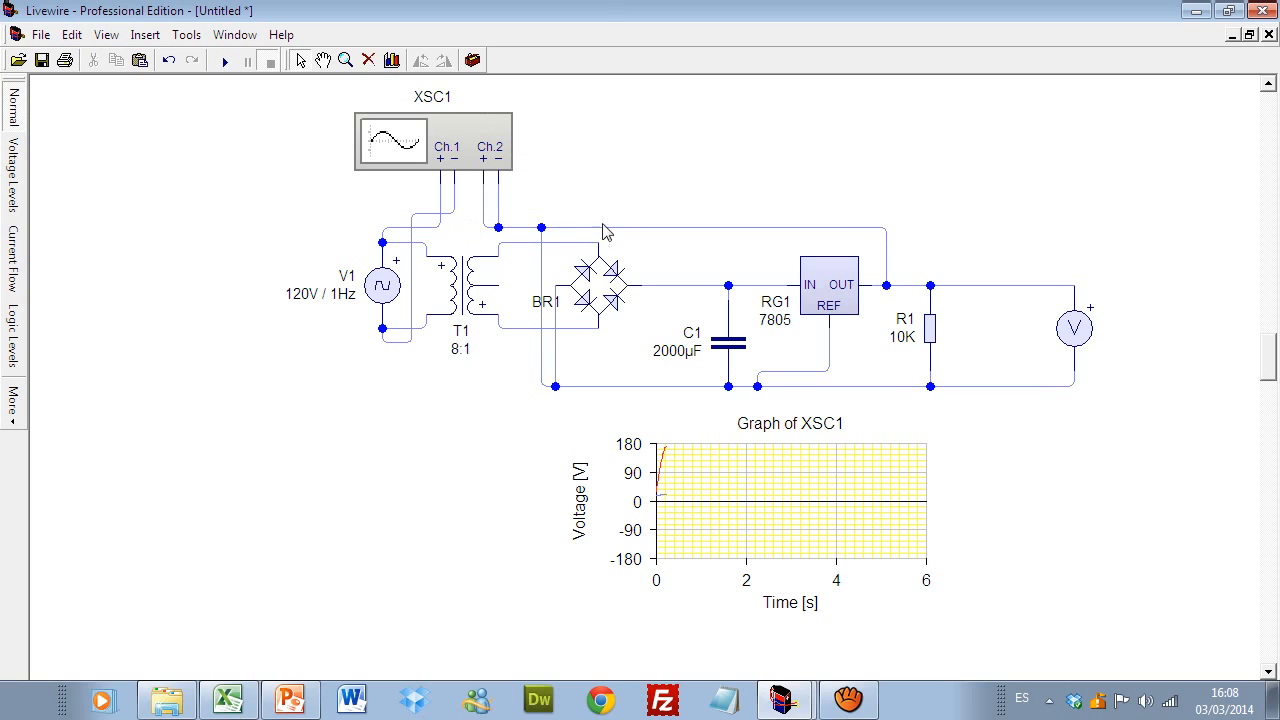
pyautogui.click(74, 35)
pyautogui.click(92, 52)
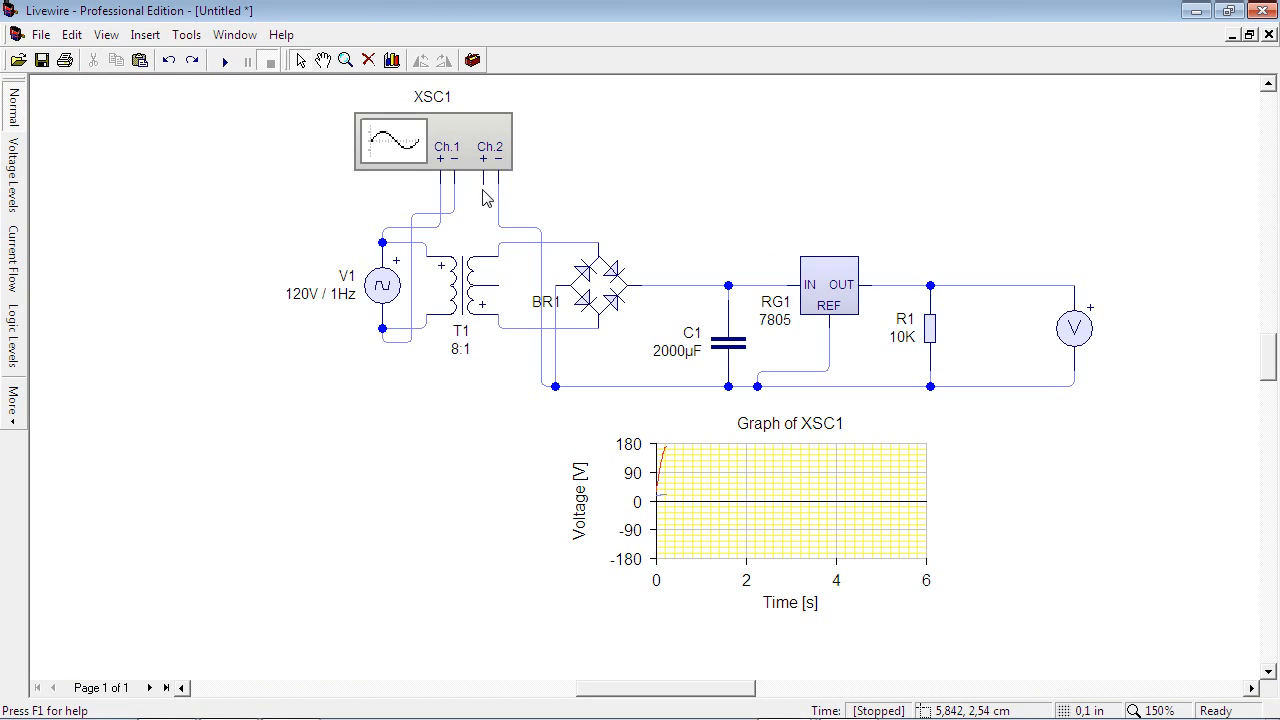
# Step: Wire the oscilloscope's Ch.2 positive terminal to the junction of the regulator output and R1
pyautogui.moveTo(562, 207)
pyautogui.mouseDown()
pyautogui.moveTo(922, 209)
pyautogui.moveTo(934, 250)
pyautogui.moveTo(937, 209)
pyautogui.moveTo(930, 285)
pyautogui.mouseUp()
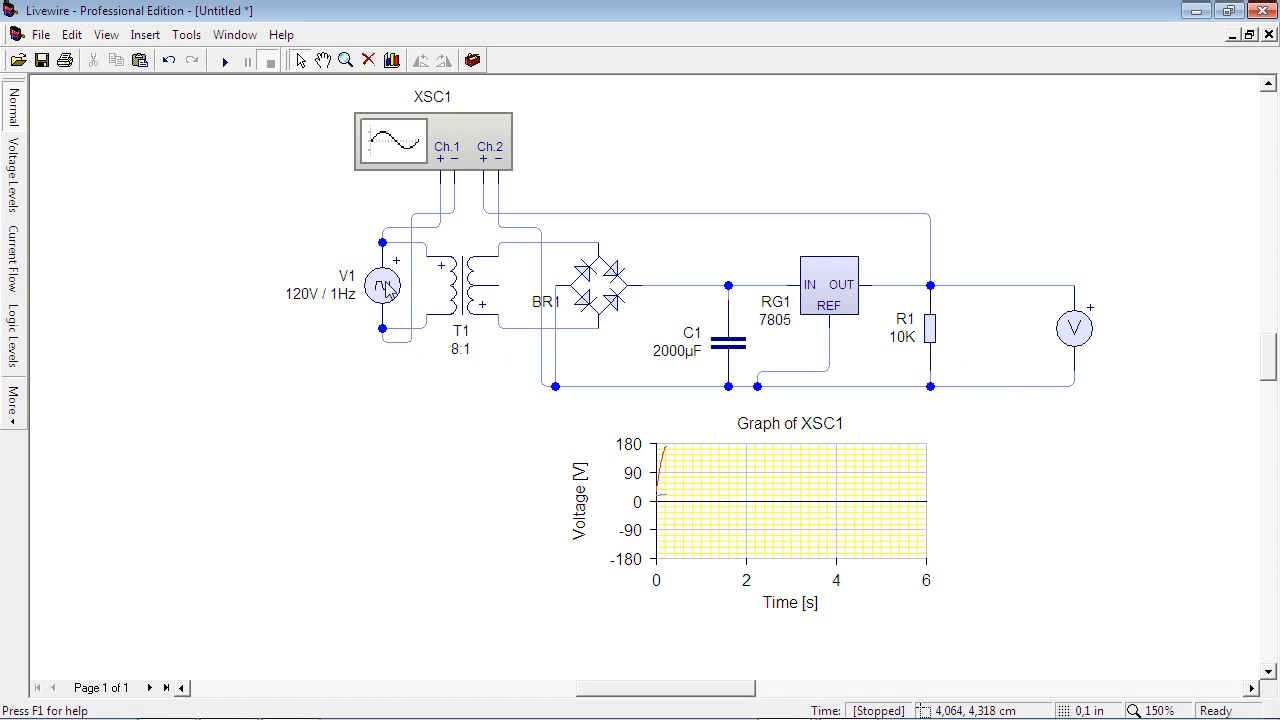
# Step: Move source V1 away from the transformer, reconnect both its terminals to the primary-side wires, and run the simulation
pyautogui.moveTo(392, 290); pyautogui.dragTo(333, 287)
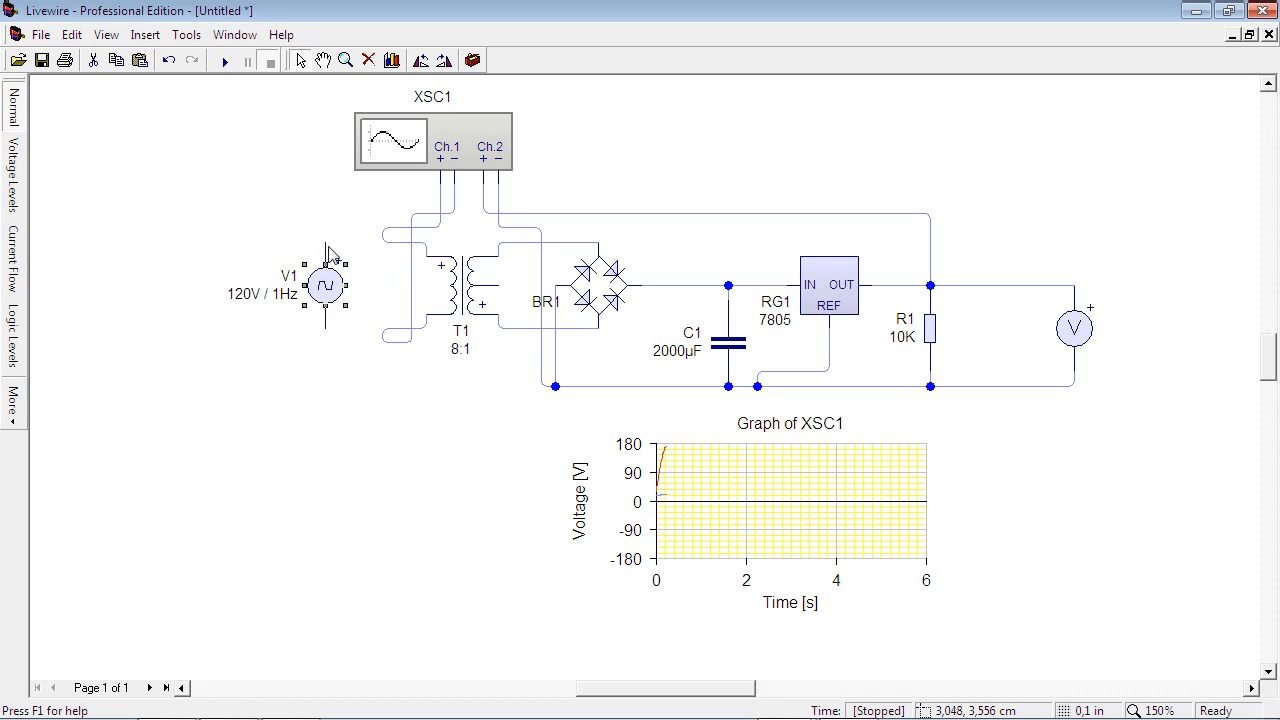
pyautogui.moveTo(325, 244); pyautogui.dragTo(382, 242)
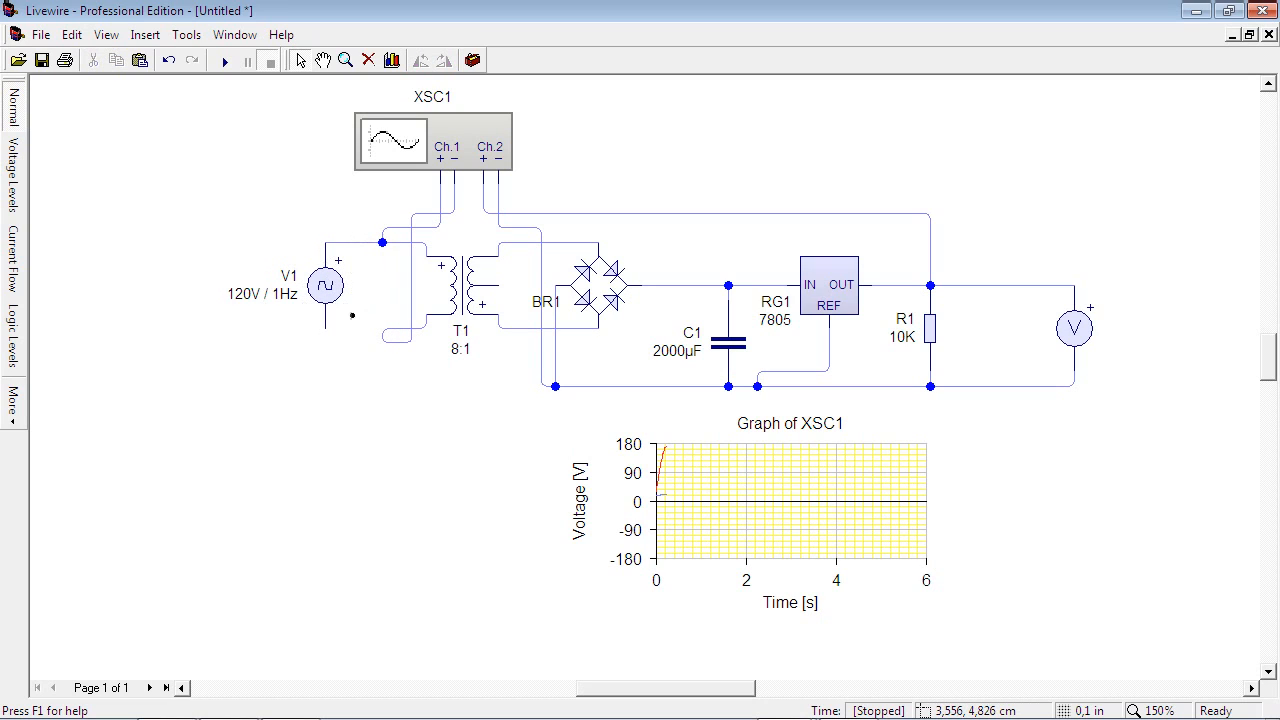
pyautogui.moveTo(326, 328); pyautogui.dragTo(378, 329)
pyautogui.click(226, 62)
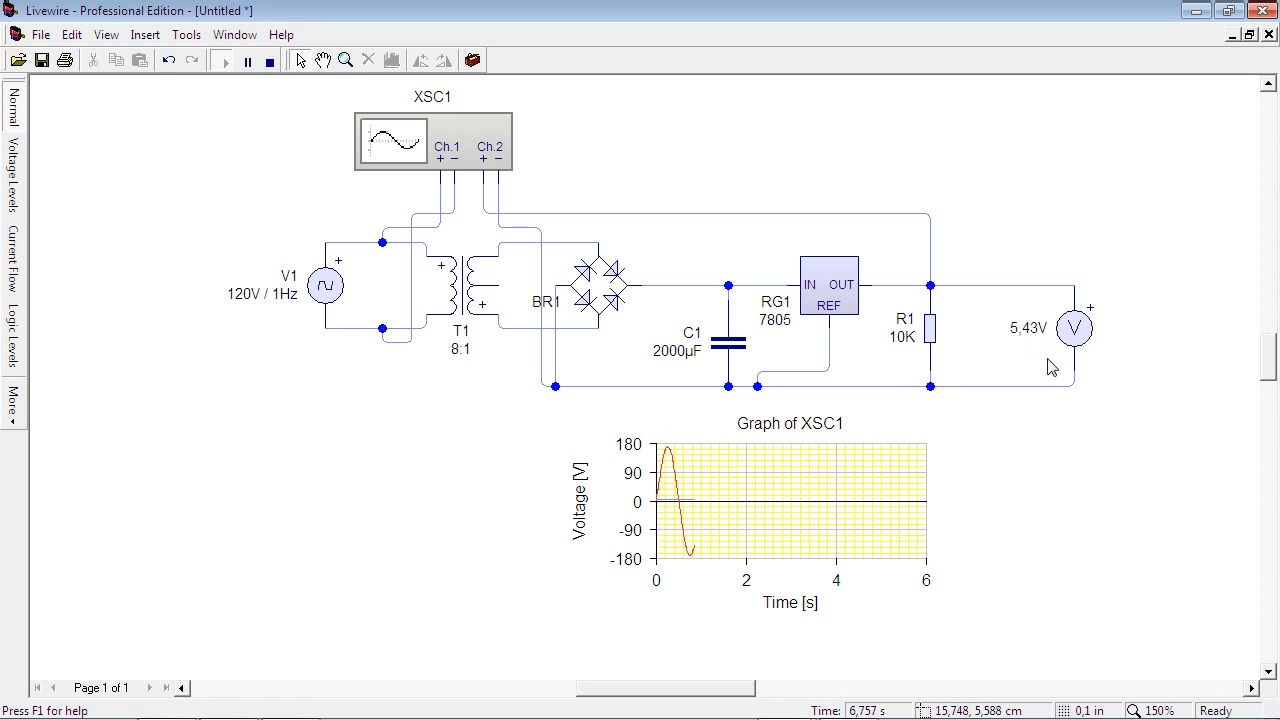
# Step: Set the XSC1 graph's voltage range to a maximum of 20 V and a minimum of 0 V
pyautogui.click(763, 492)
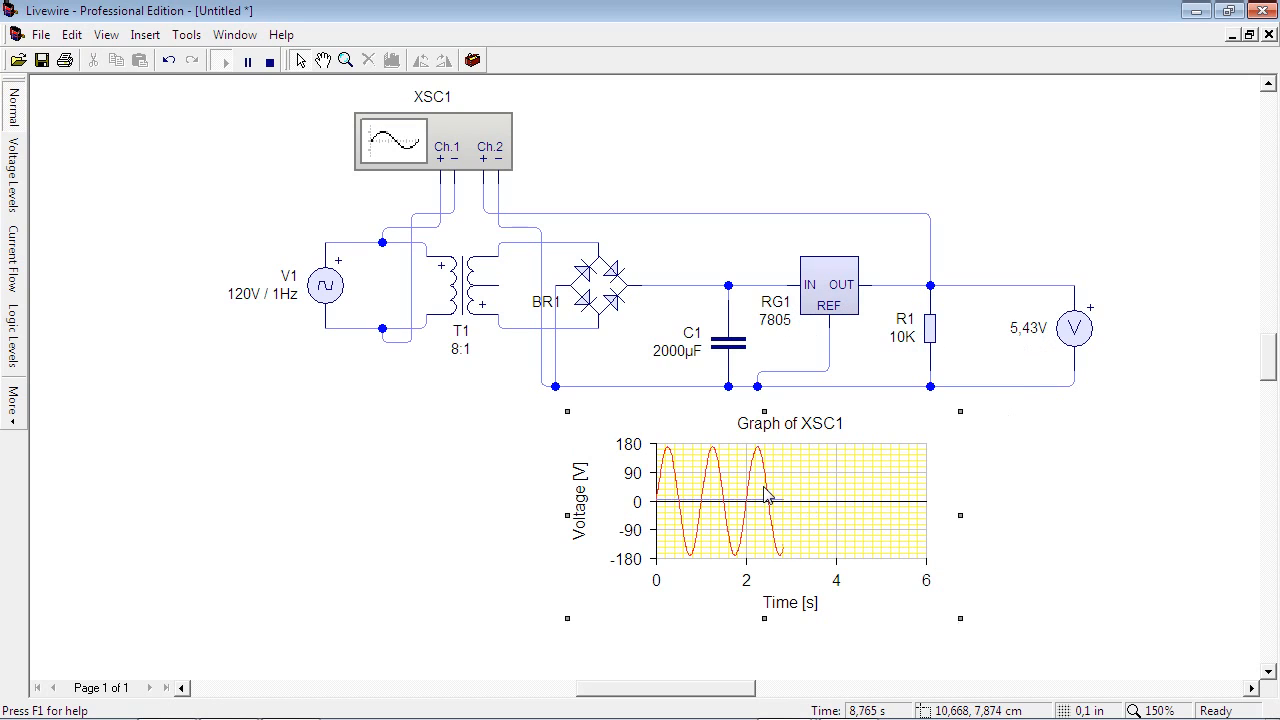
pyautogui.doubleClick(765, 490)
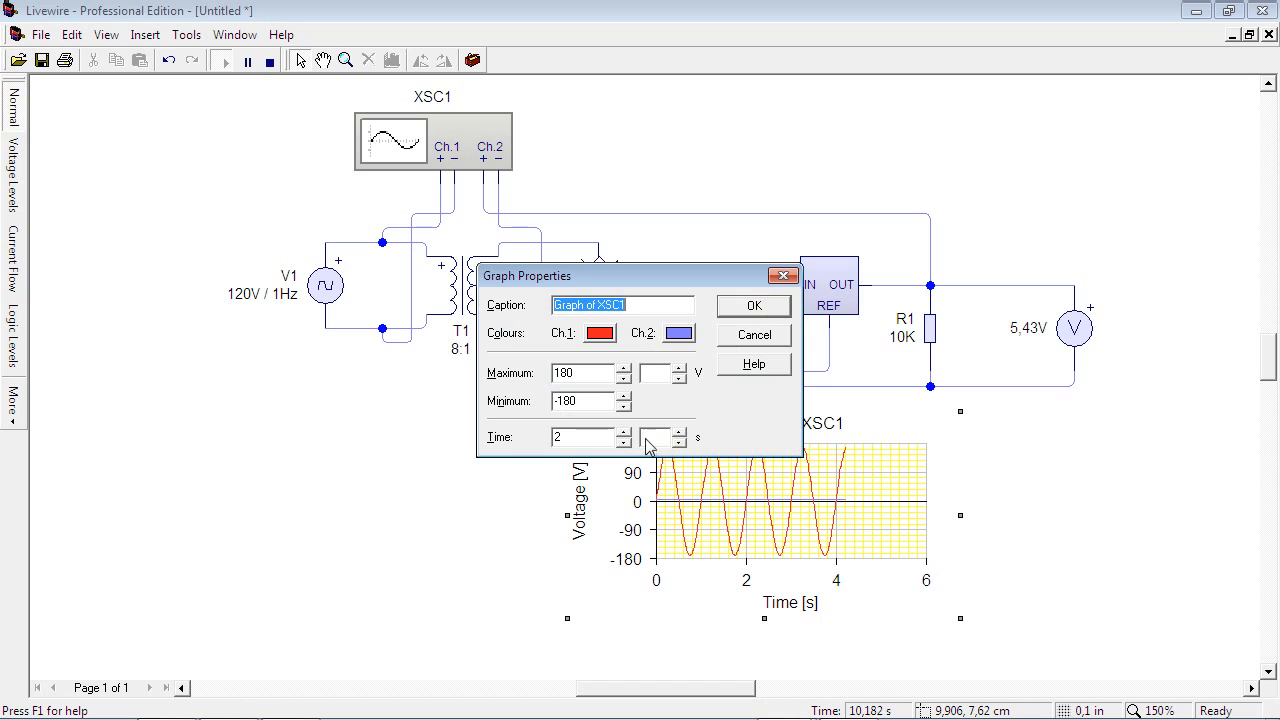
pyautogui.moveTo(581, 376); pyautogui.dragTo(548, 372)
pyautogui.write('20')
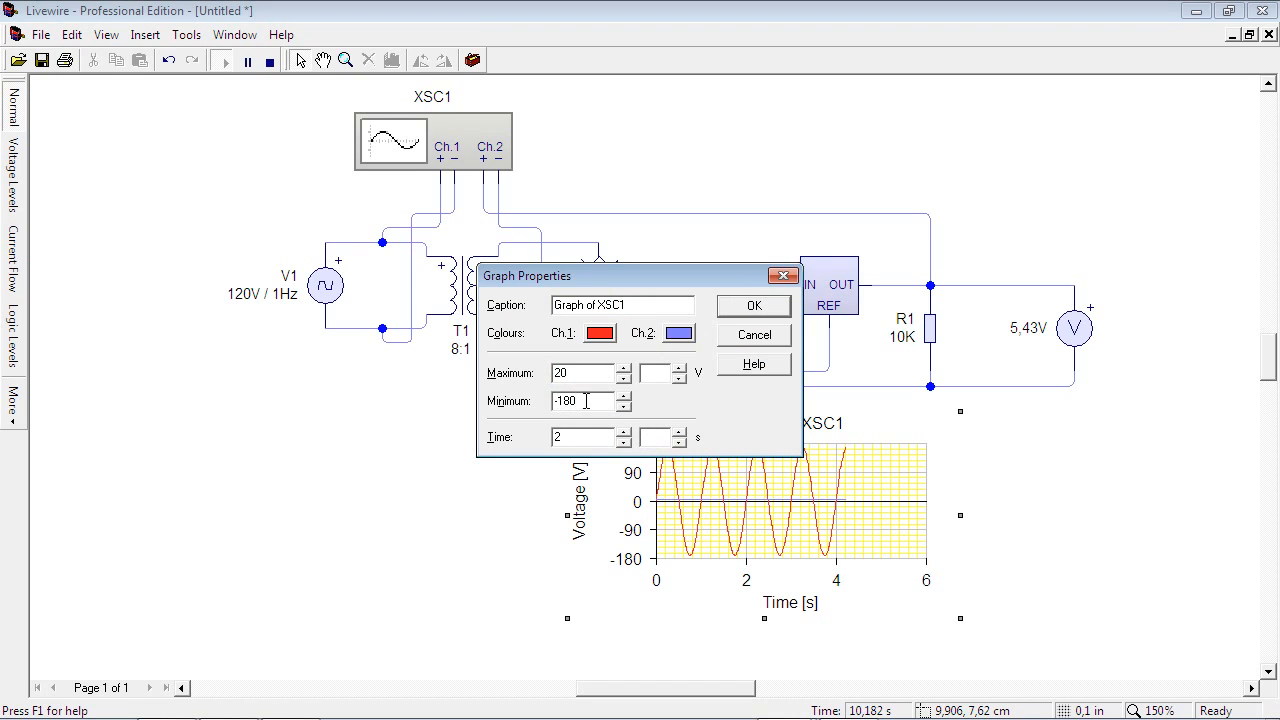
pyautogui.moveTo(587, 401); pyautogui.dragTo(544, 401)
pyautogui.write('0')
pyautogui.click(762, 308)
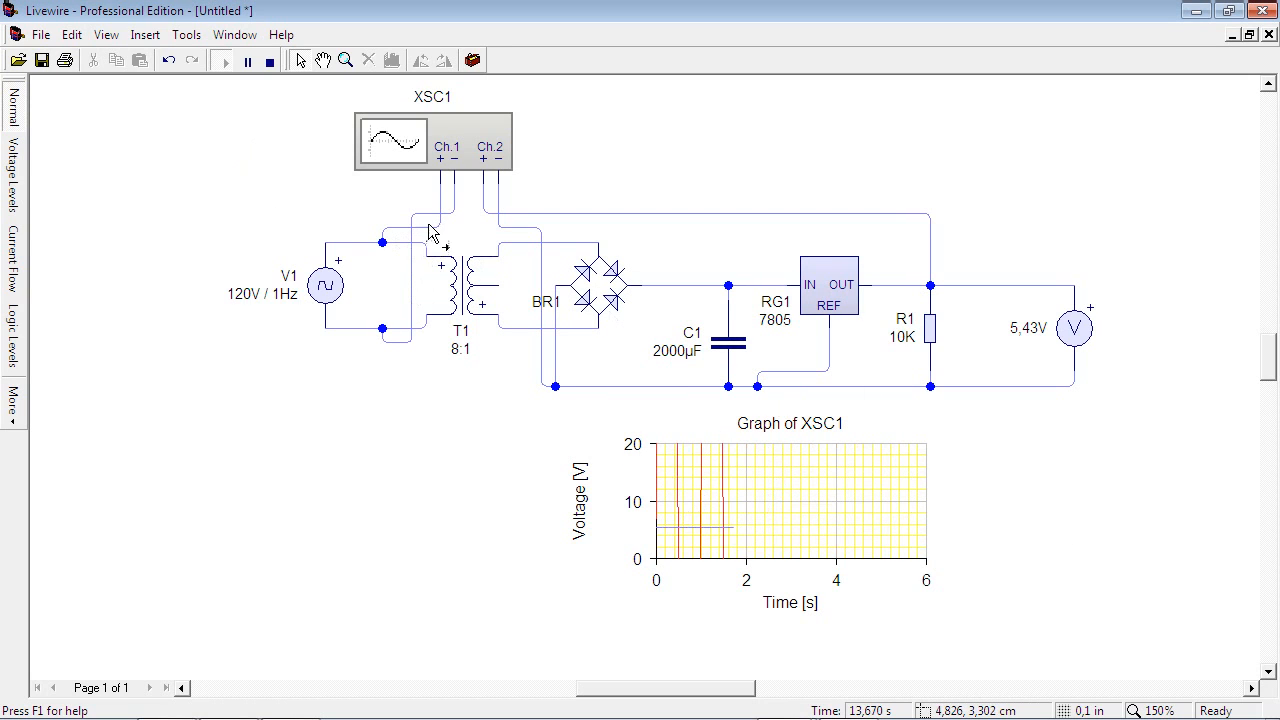
# Step: Stop the simulation, delete both oscilloscope Ch.1 wires from the source side, and run it again
pyautogui.click(269, 61)
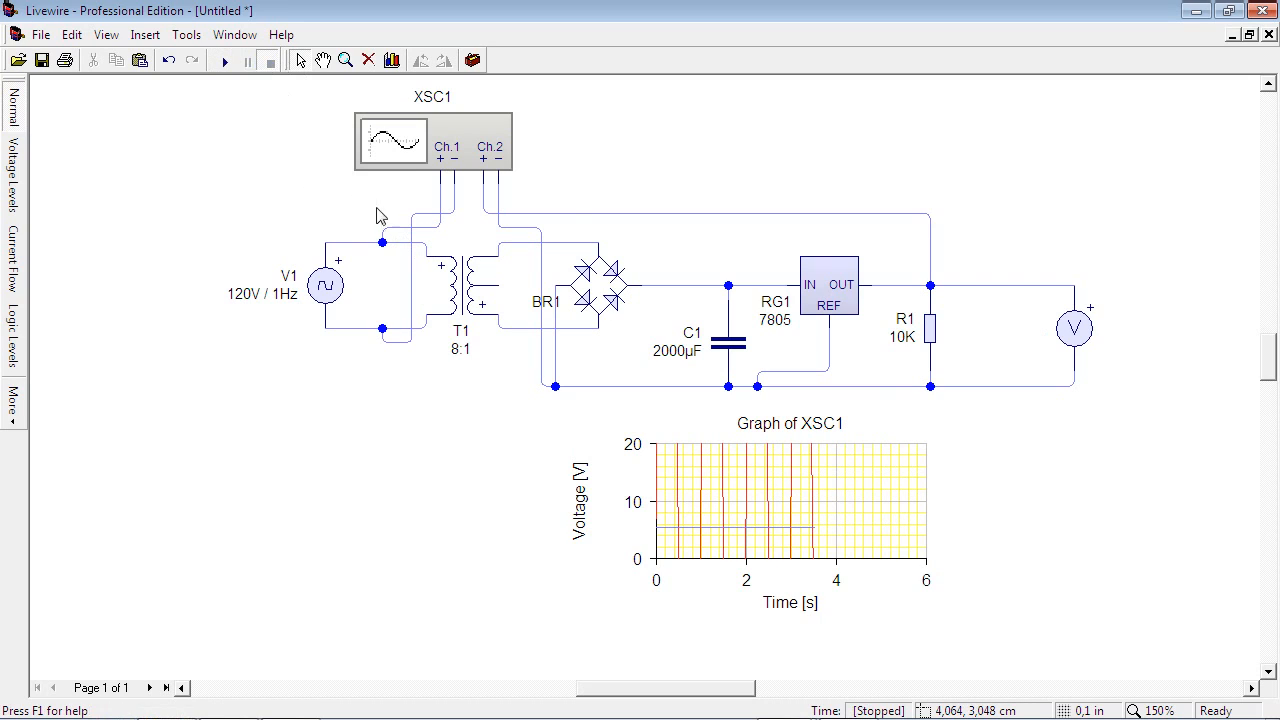
pyautogui.click(410, 237)
pyautogui.click(411, 315)
pyautogui.press('Delete')
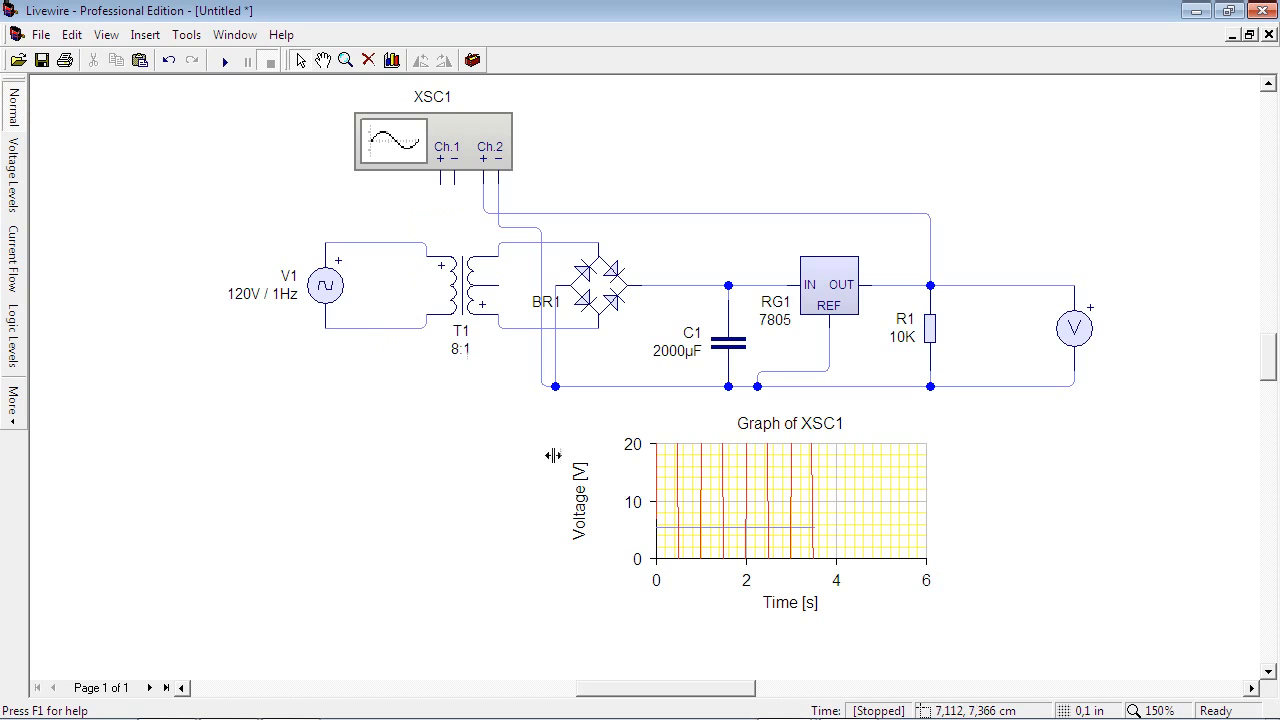
pyautogui.click(224, 62)
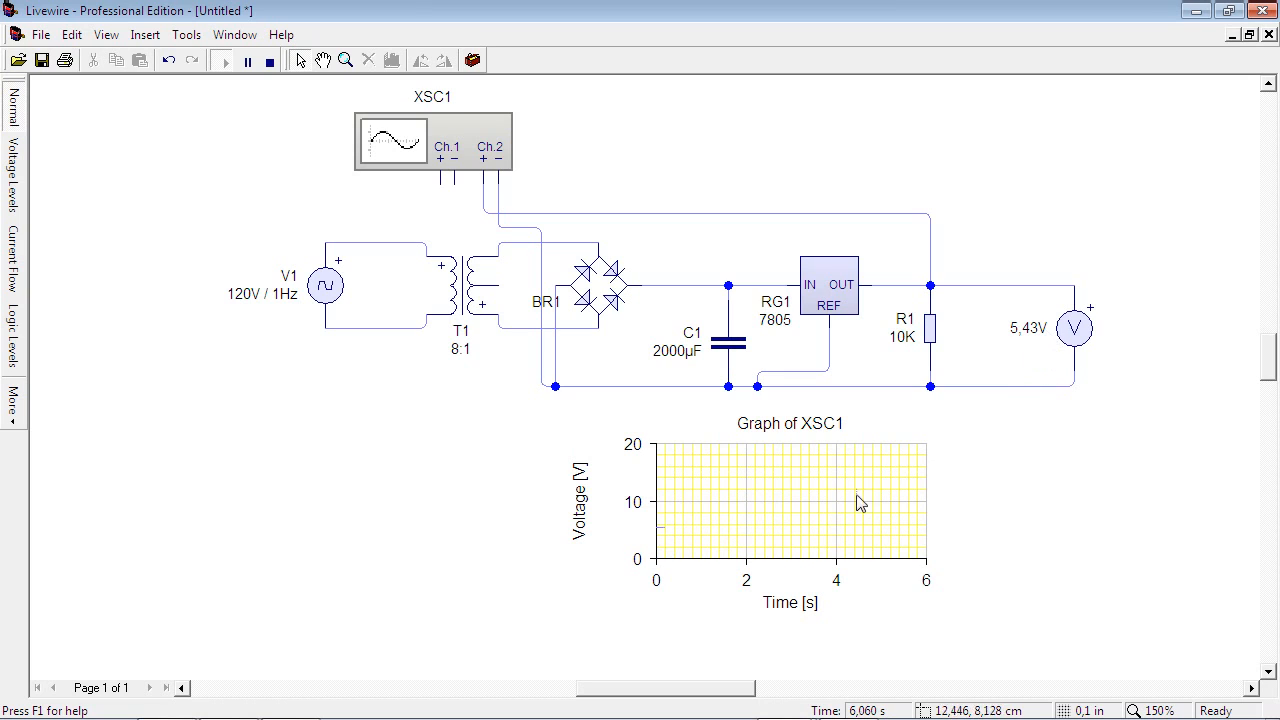
# Step: Set the XSC1 graph's maximum voltage to 6 V
pyautogui.doubleClick(734, 520)
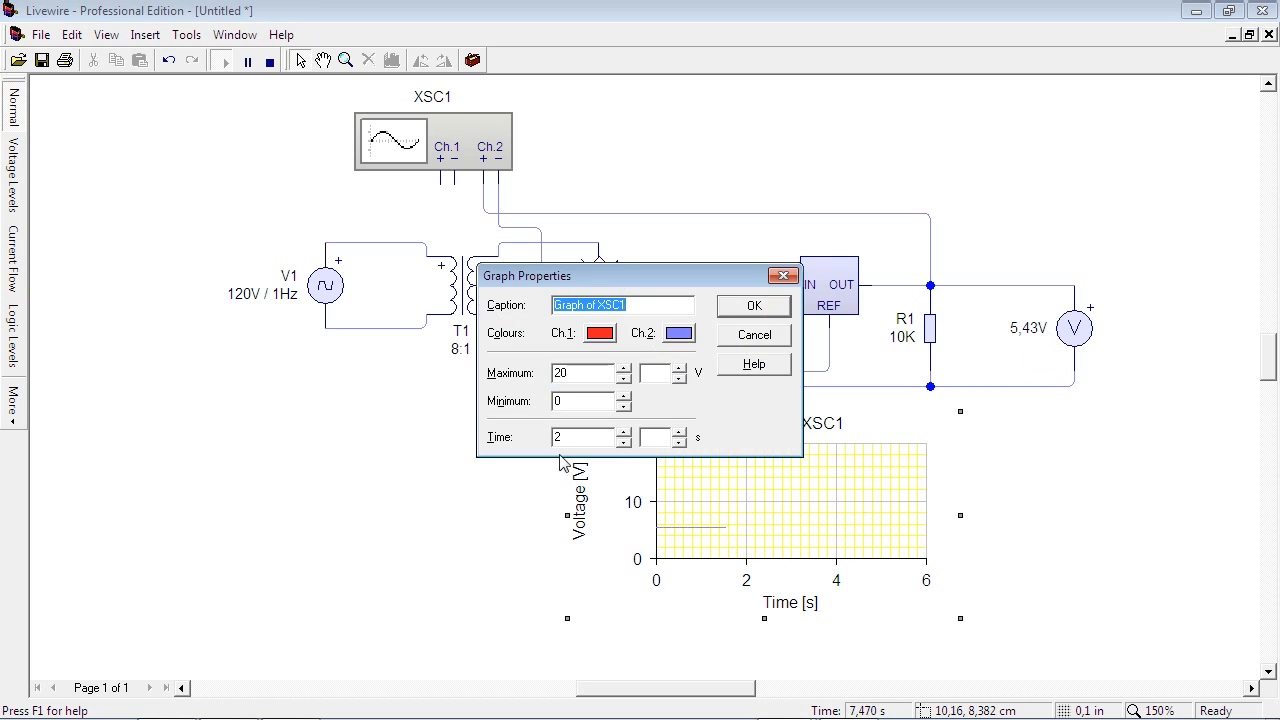
pyautogui.doubleClick(568, 373)
pyautogui.write('6')
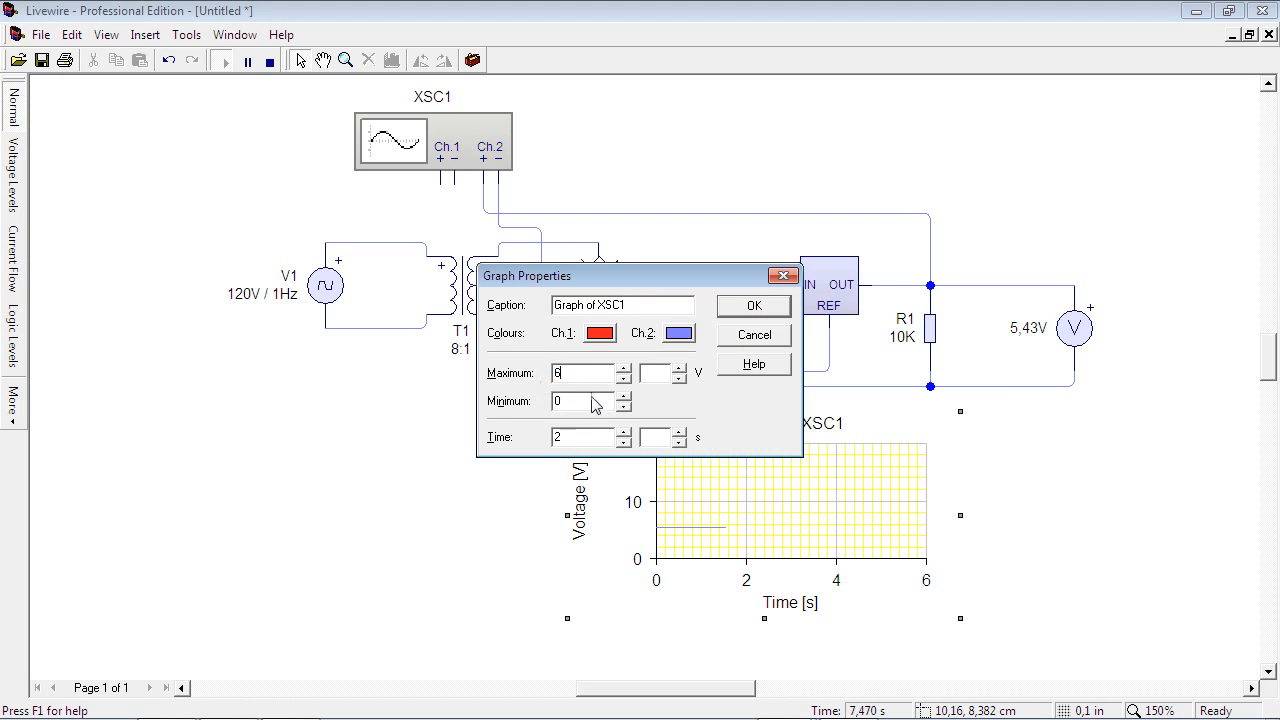
pyautogui.click(739, 320)
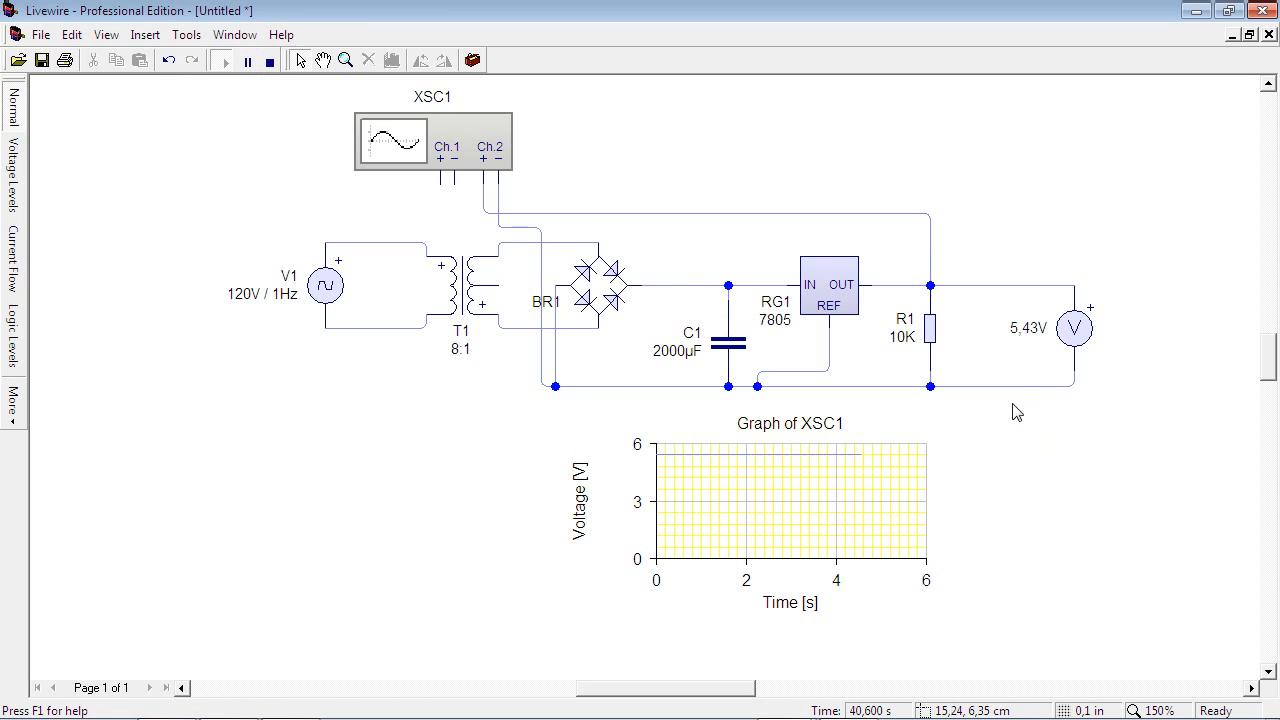
# Step: Display the running circuit in the Current Flow view
pyautogui.moveTo(1010, 395)
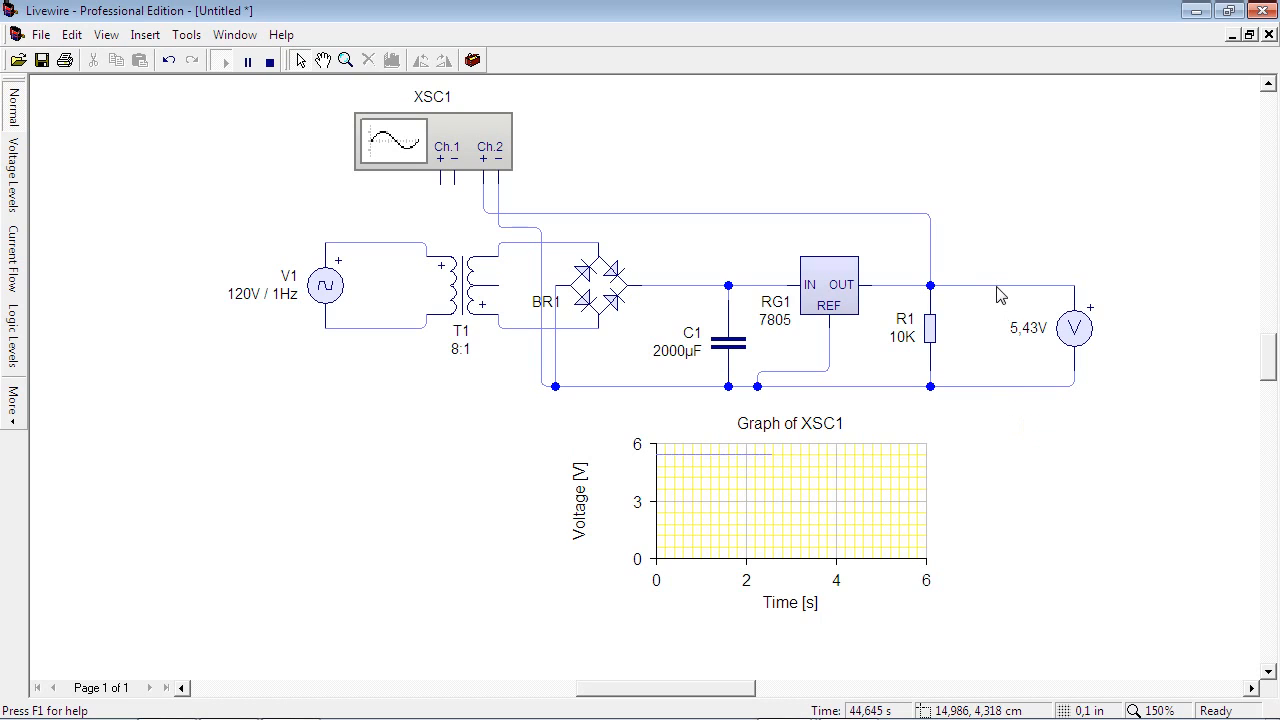
pyautogui.moveTo(1000, 294)
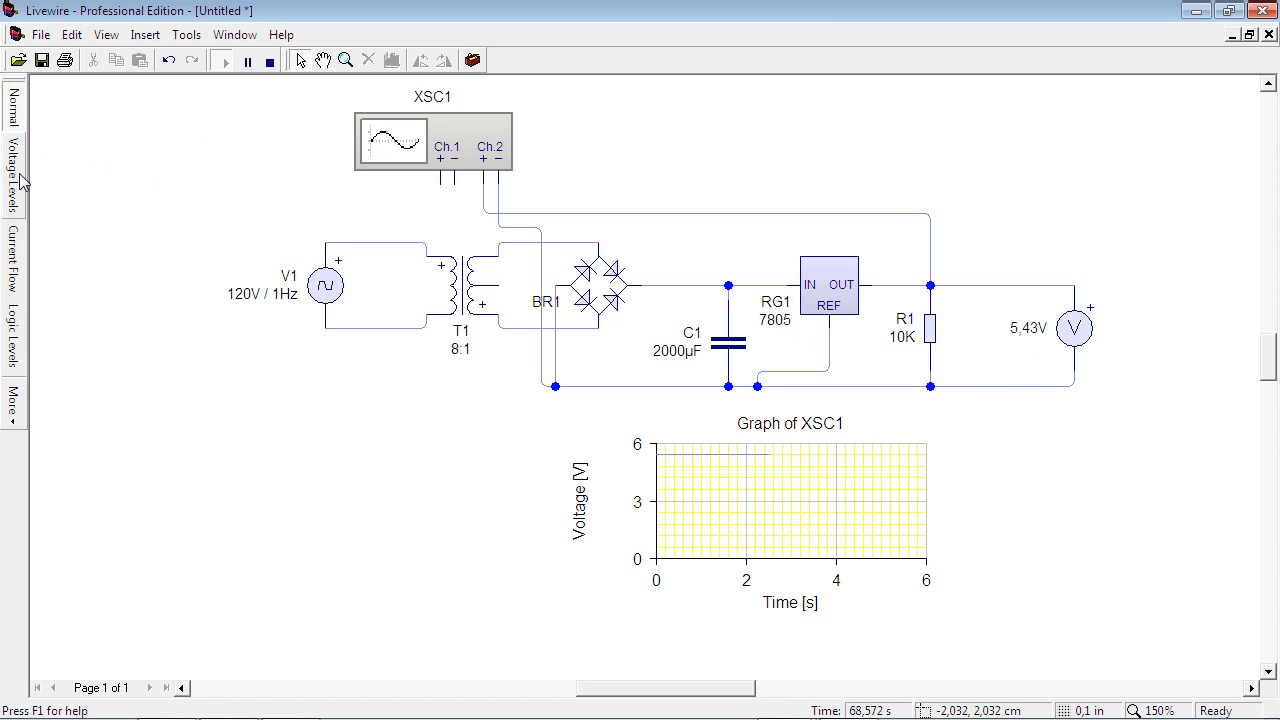
pyautogui.click(14, 255)
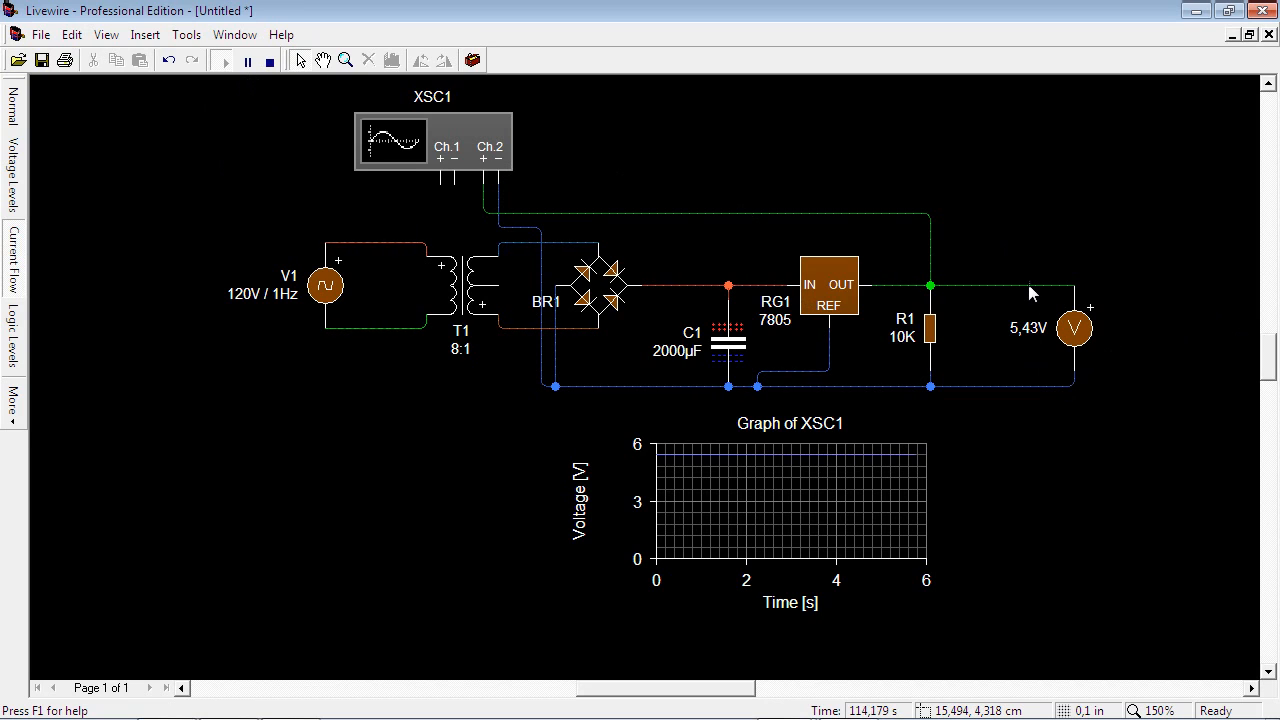
pyautogui.moveTo(1033, 292)
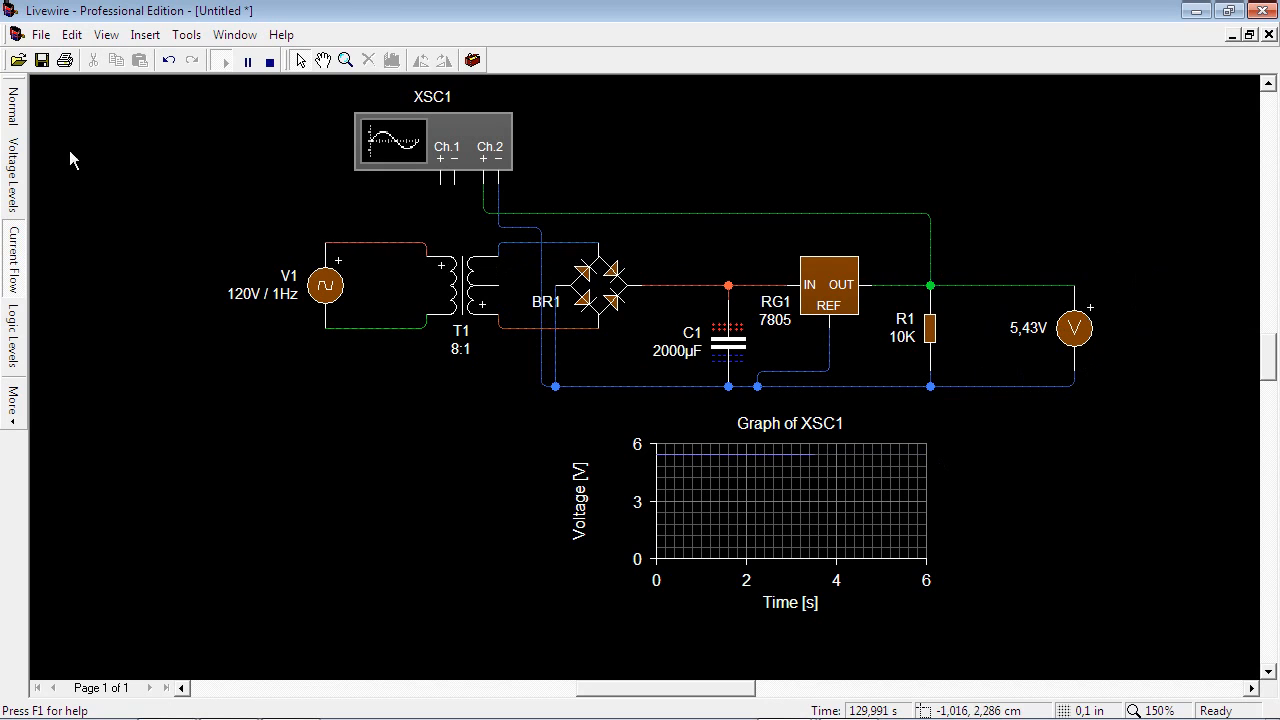
# Step: Stop the simulation and change regulator RG1's model to 7812
pyautogui.click(269, 62)
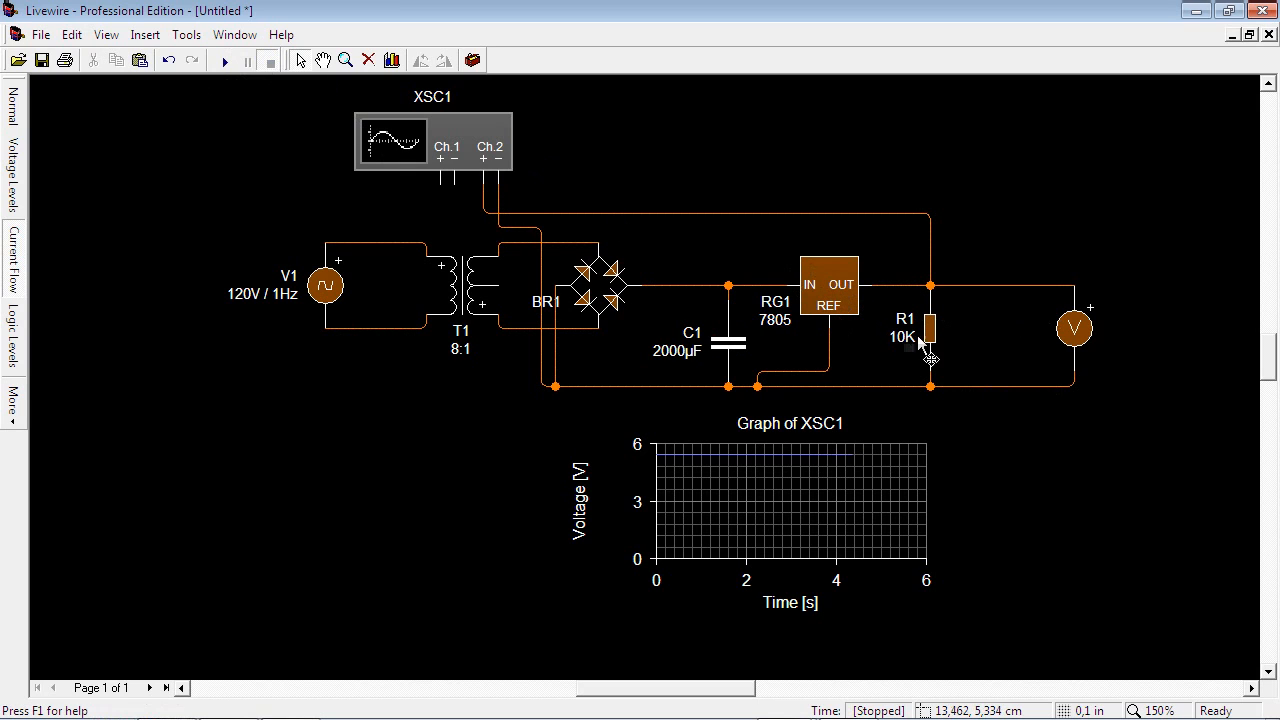
pyautogui.rightClick(831, 297)
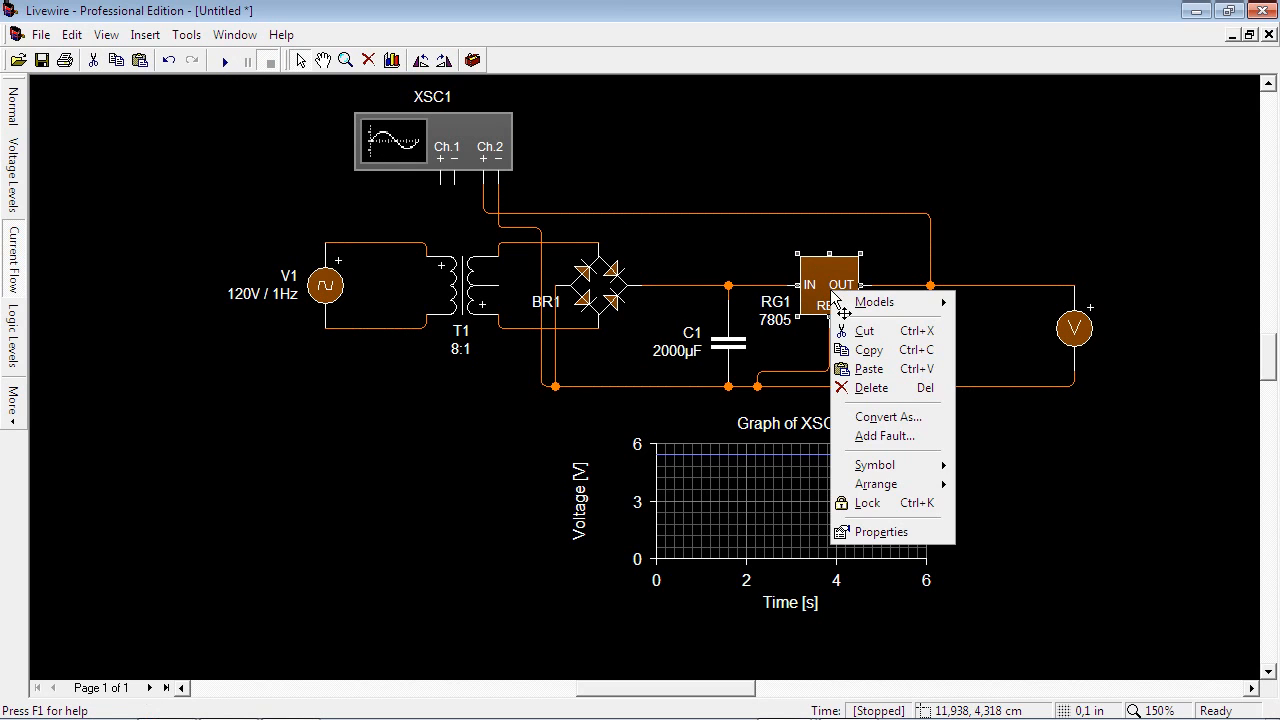
pyautogui.moveTo(872, 302)
pyautogui.click(1022, 322)
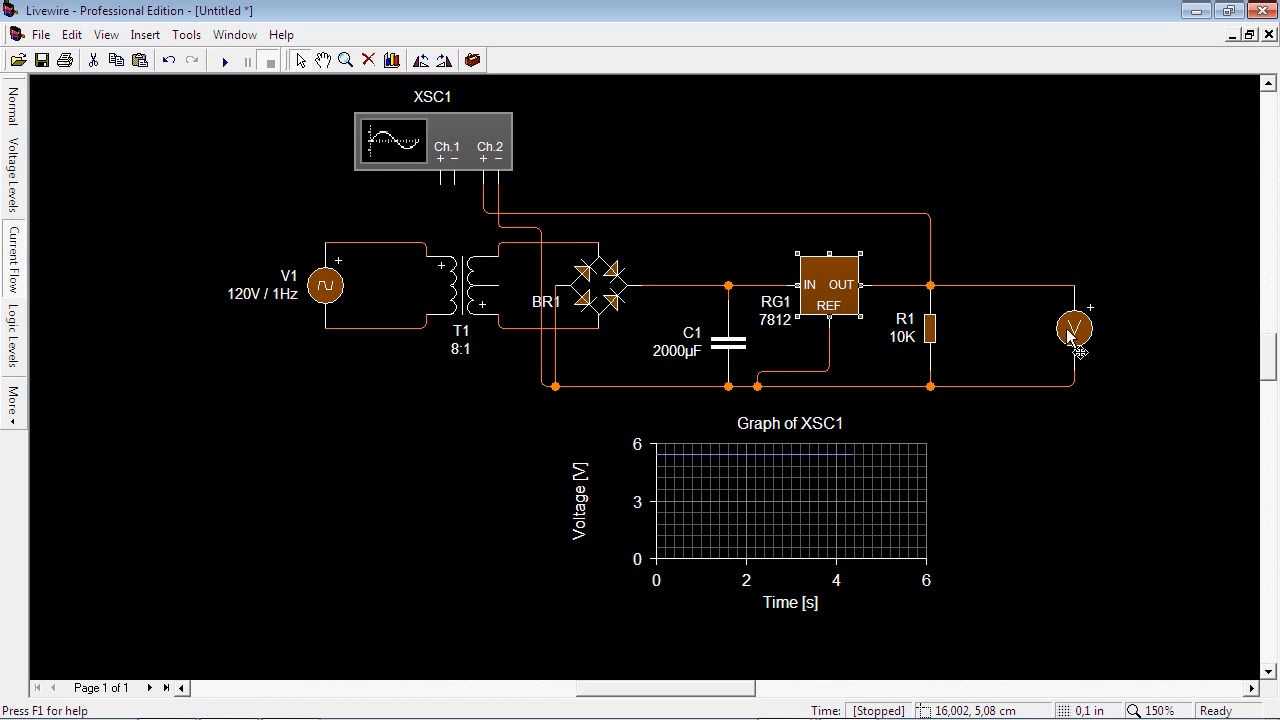
# Step: Set the maximum of the XSC1 graph's voltage axis to 16 V
pyautogui.doubleClick(712, 485)
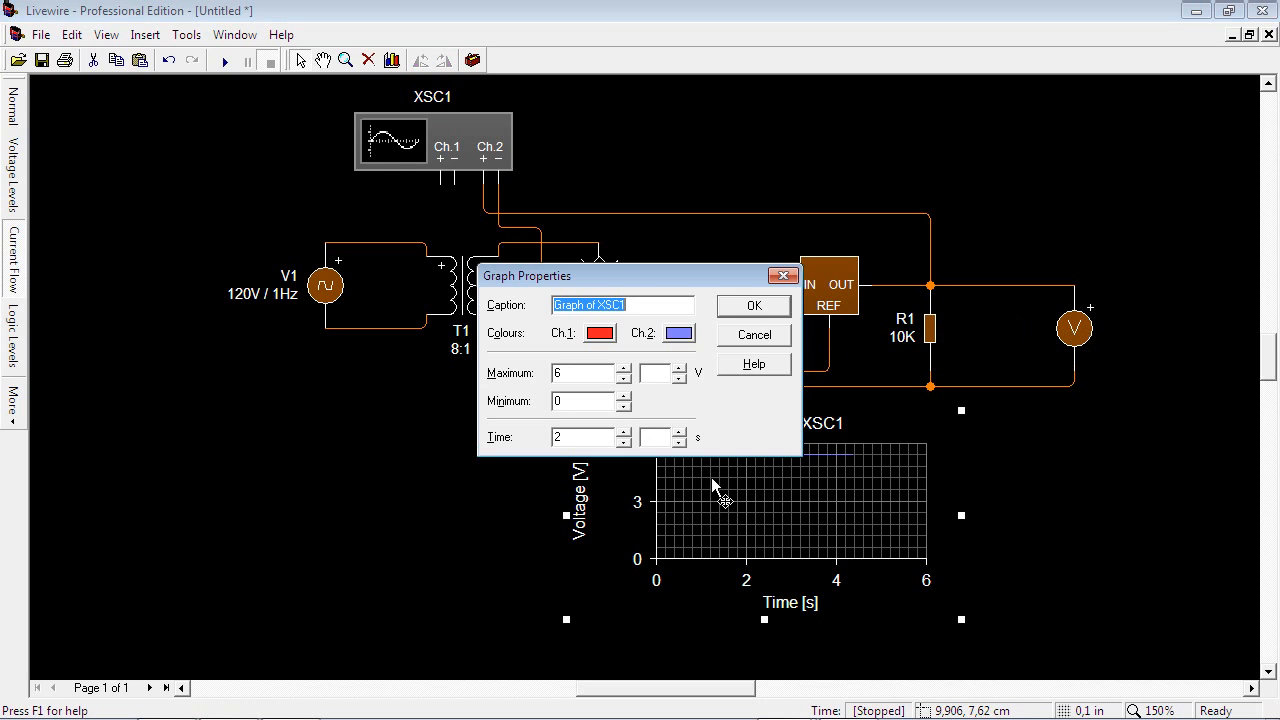
pyautogui.click(624, 368)
pyautogui.click(741, 302)
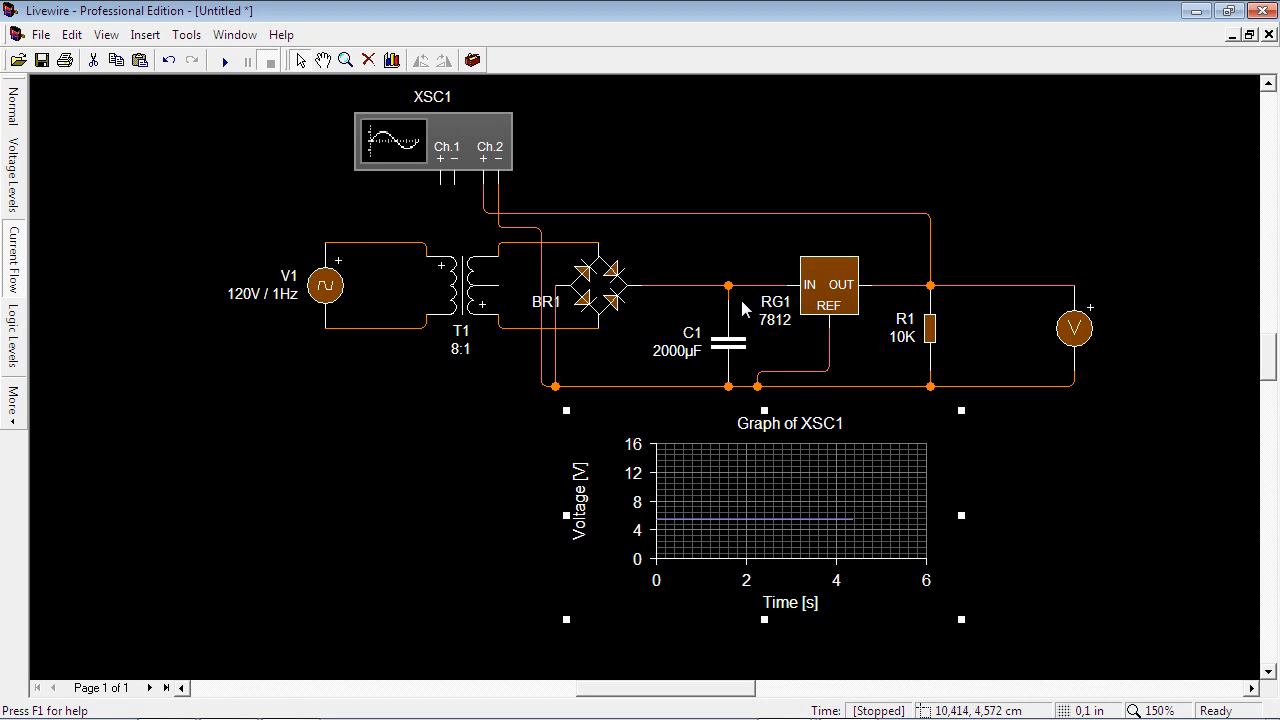
# Step: Run the simulation with the 7812 regulator and restart it to graph the output voltage from the beginning
pyautogui.click(228, 63)
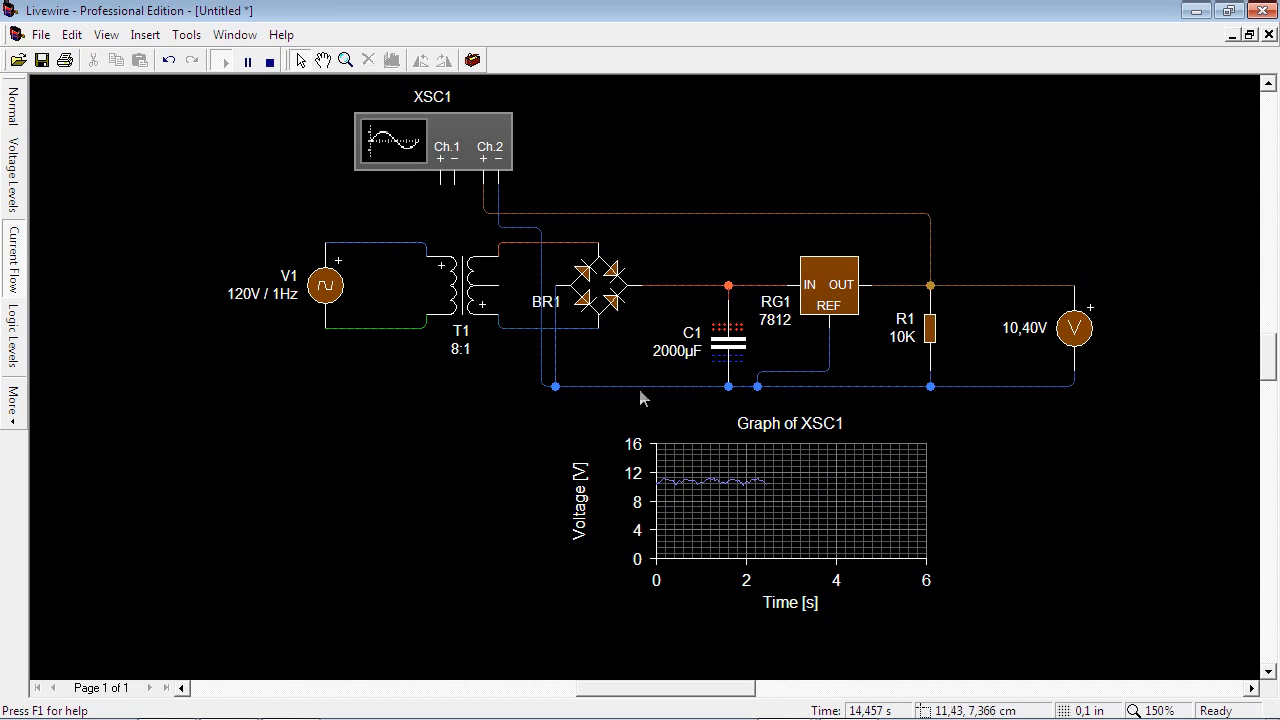
pyautogui.click(269, 62)
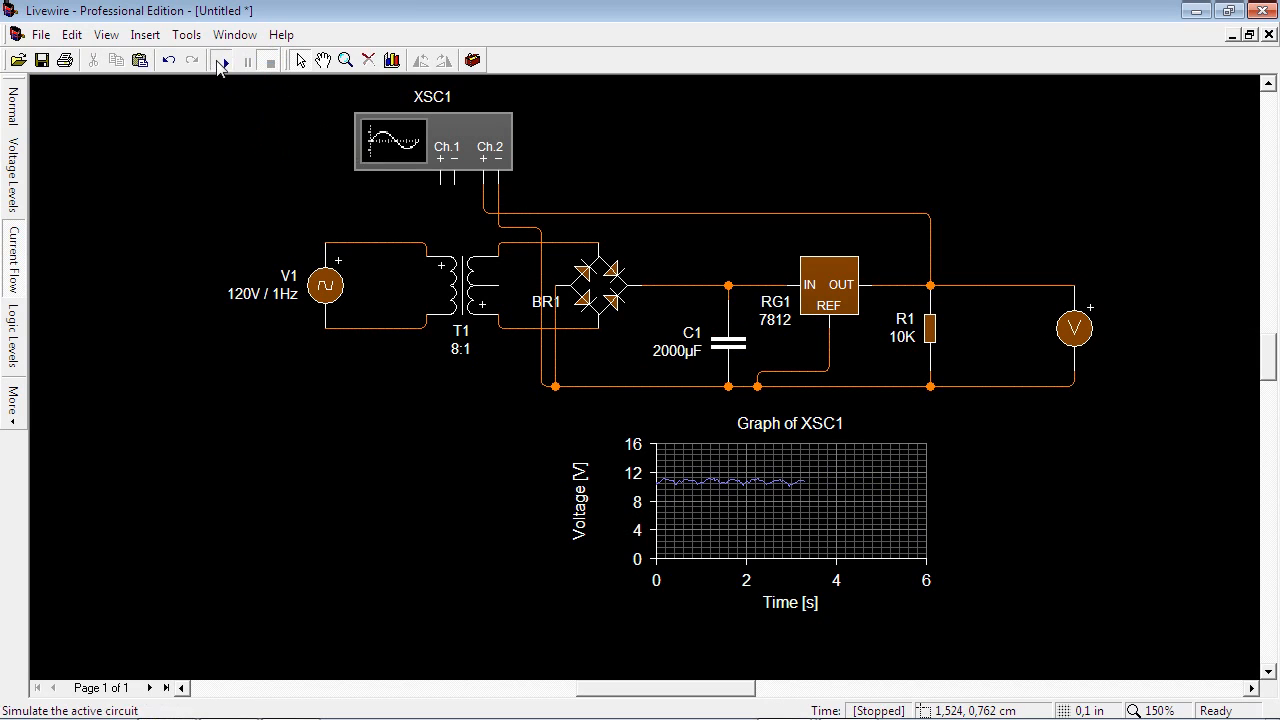
pyautogui.click(222, 62)
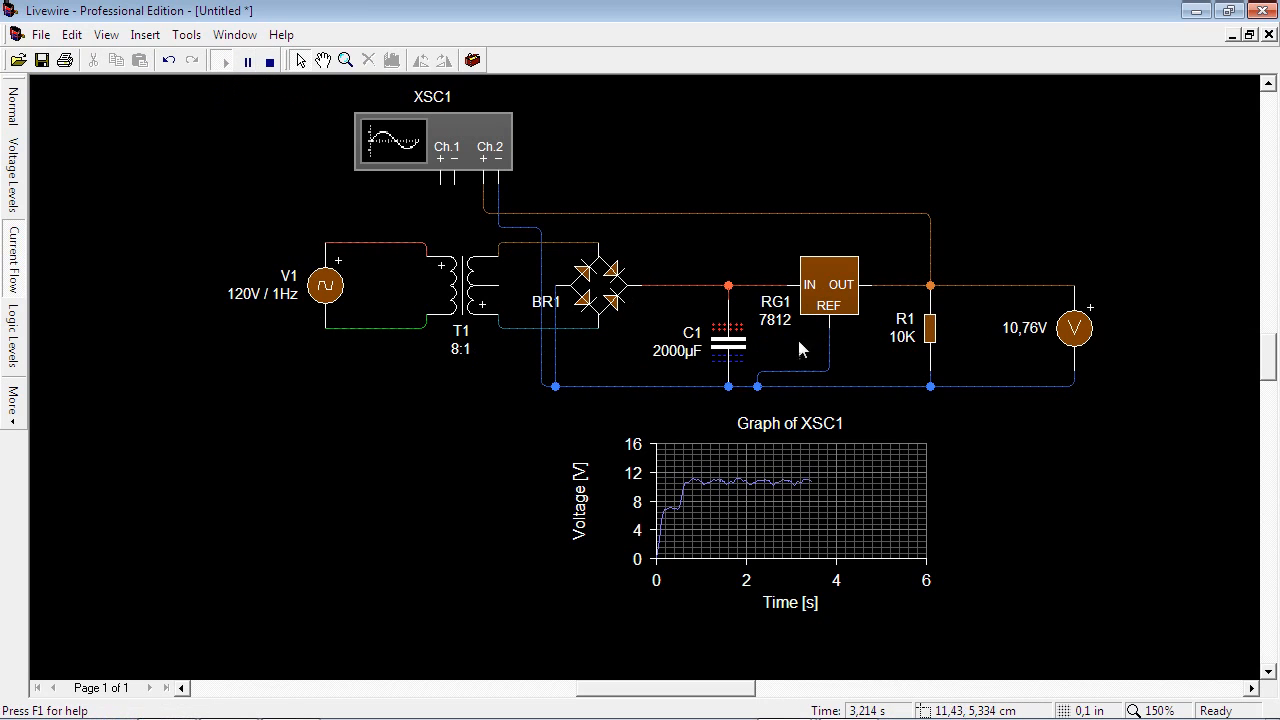
# Step: Set transformer T1's windings ratio to 10:1
pyautogui.doubleClick(465, 348)
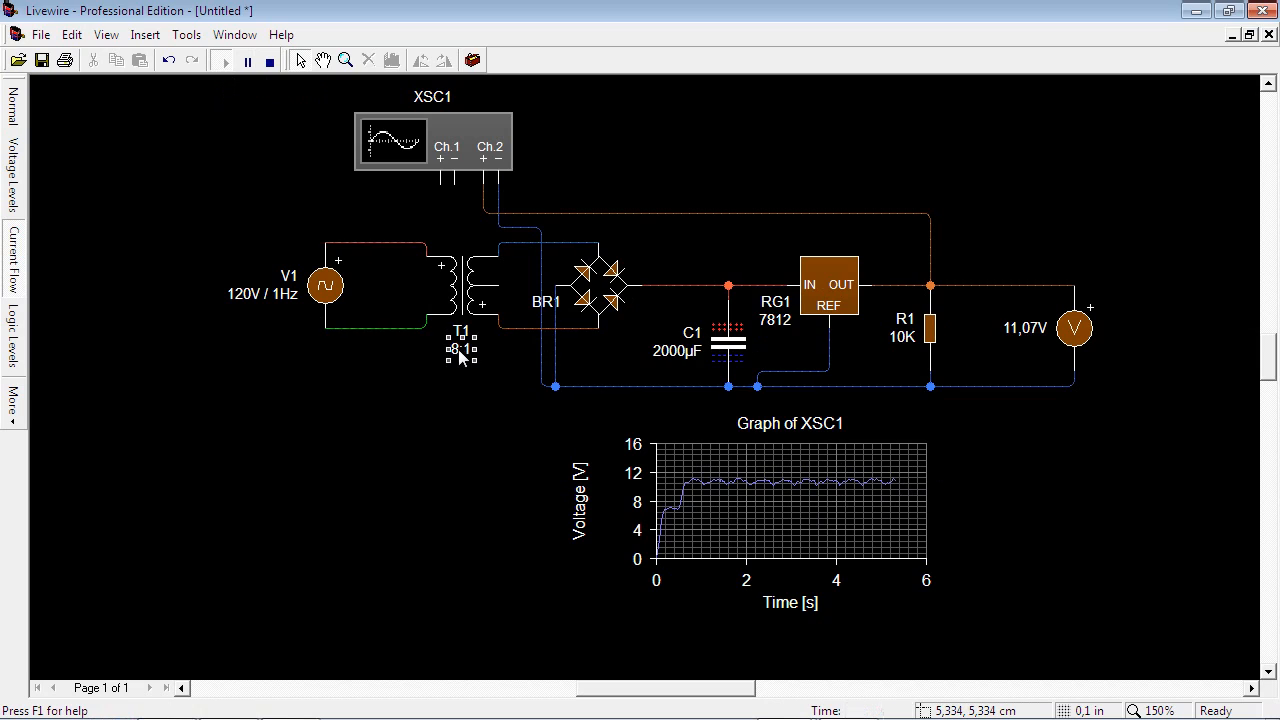
pyautogui.doubleClick(556, 402)
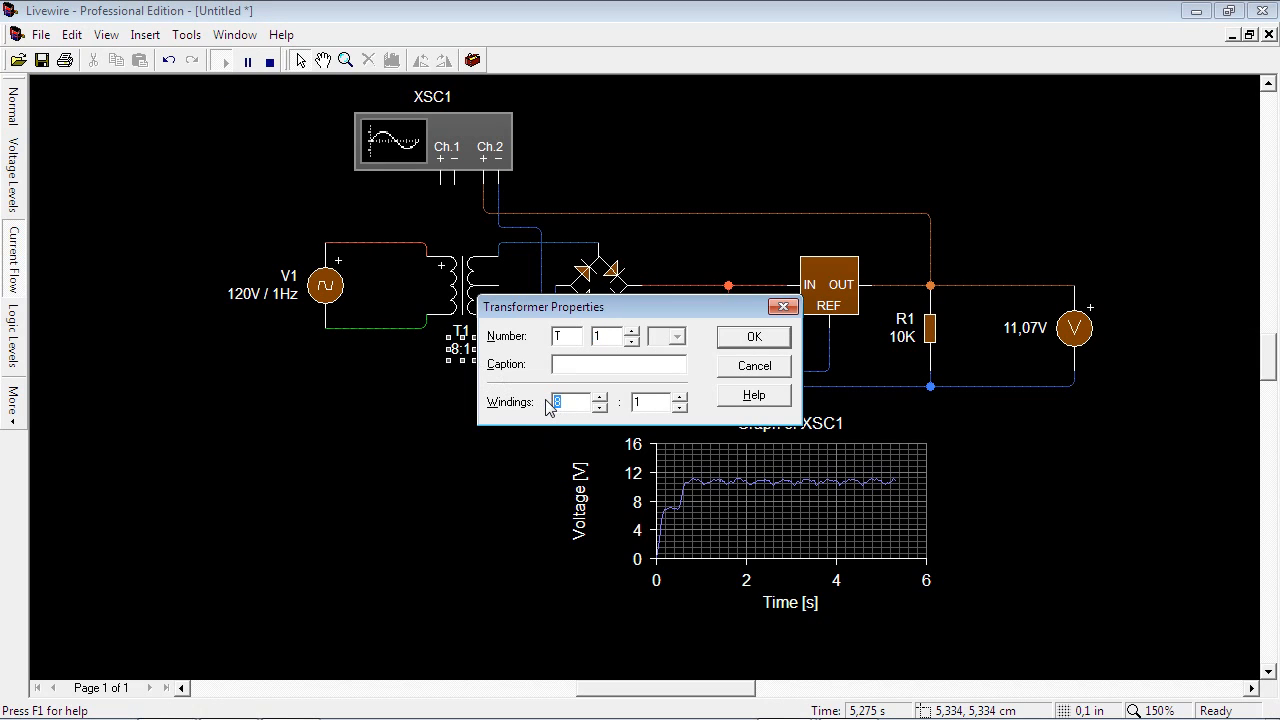
pyautogui.click(758, 339)
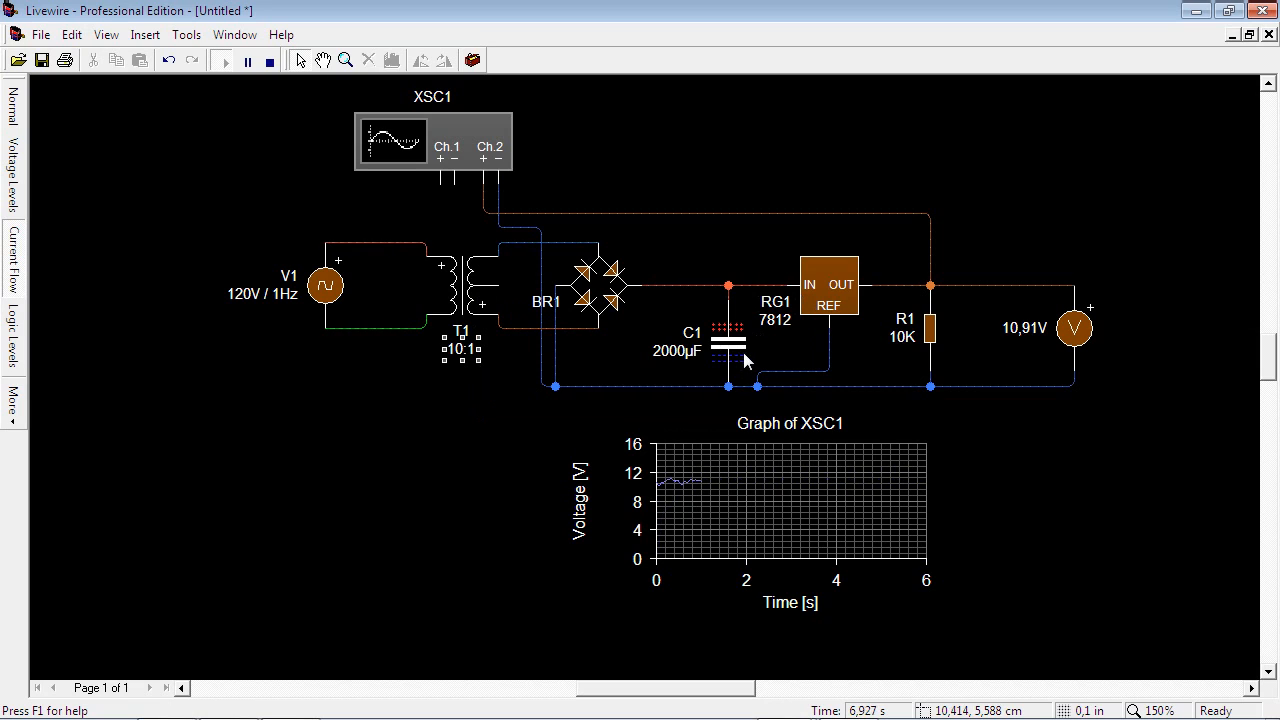
# Step: Change transformer T1's windings ratio to 6:1
pyautogui.doubleClick(462, 350)
pyautogui.click(574, 408)
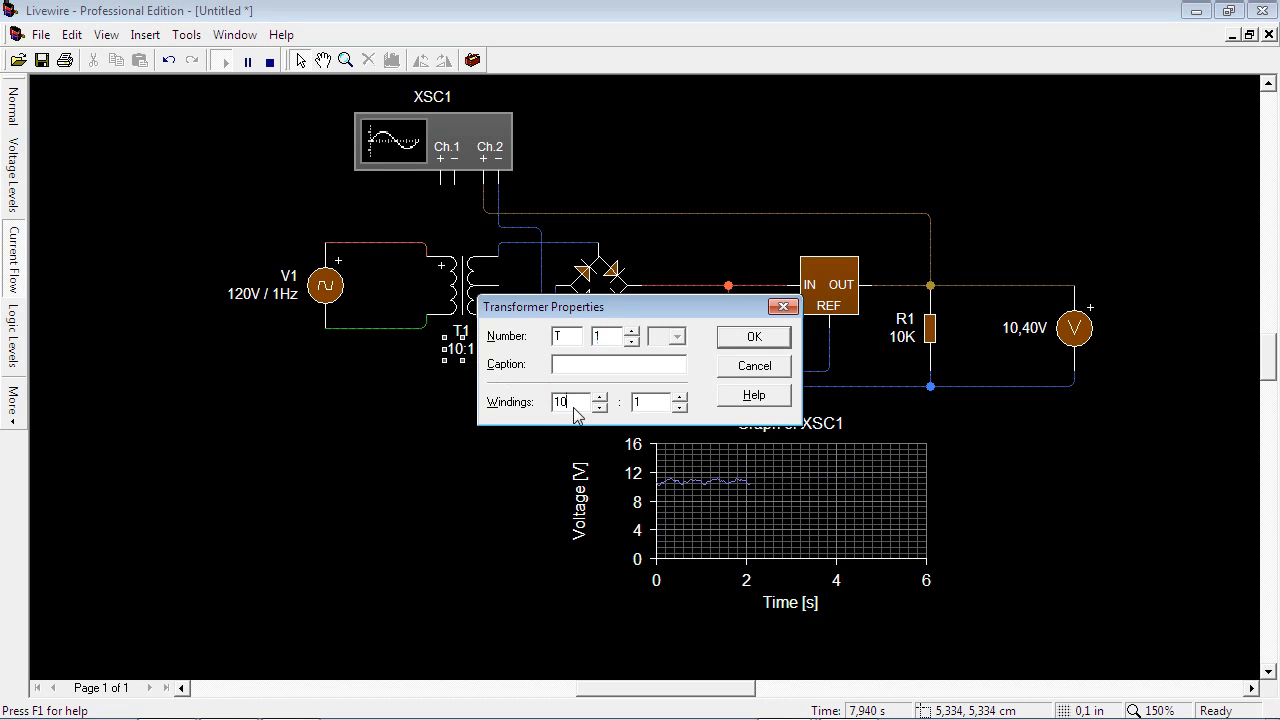
pyautogui.doubleClick(574, 409)
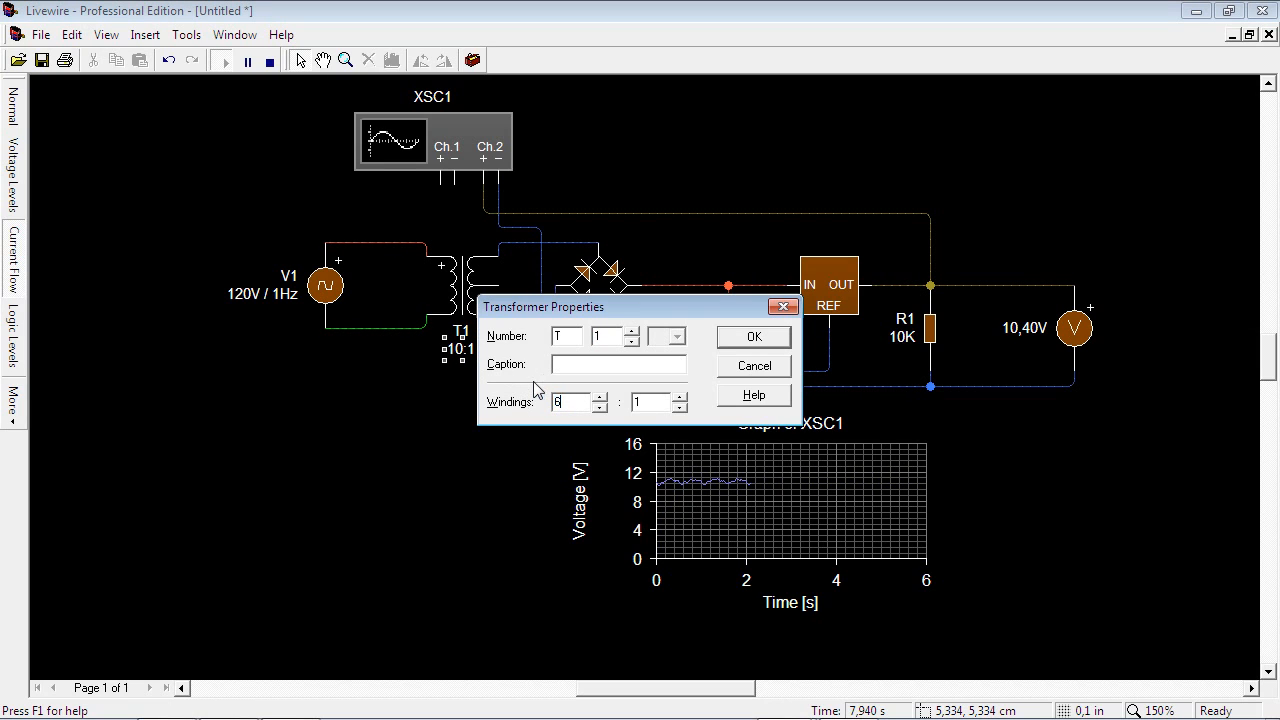
pyautogui.click(755, 338)
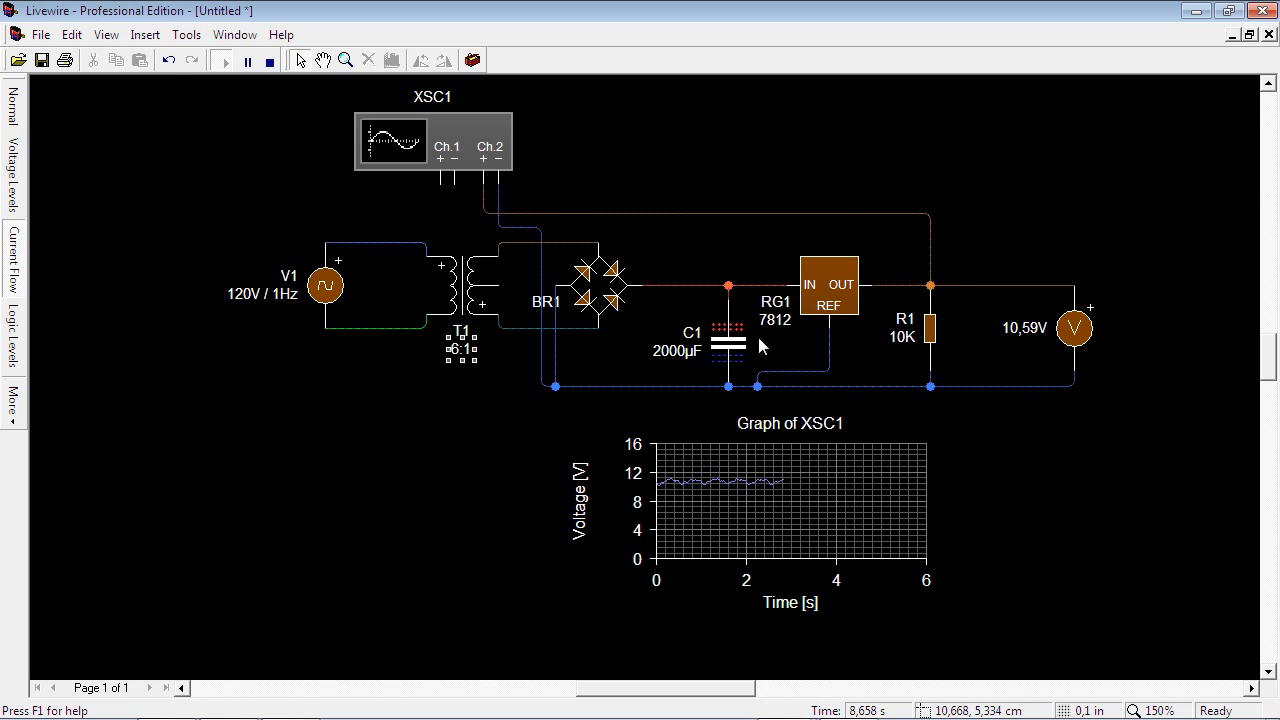
# Step: Restart the simulation, check the regulator's output voltage on the voltmeter, and stop it
pyautogui.click(268, 62)
pyautogui.click(226, 62)
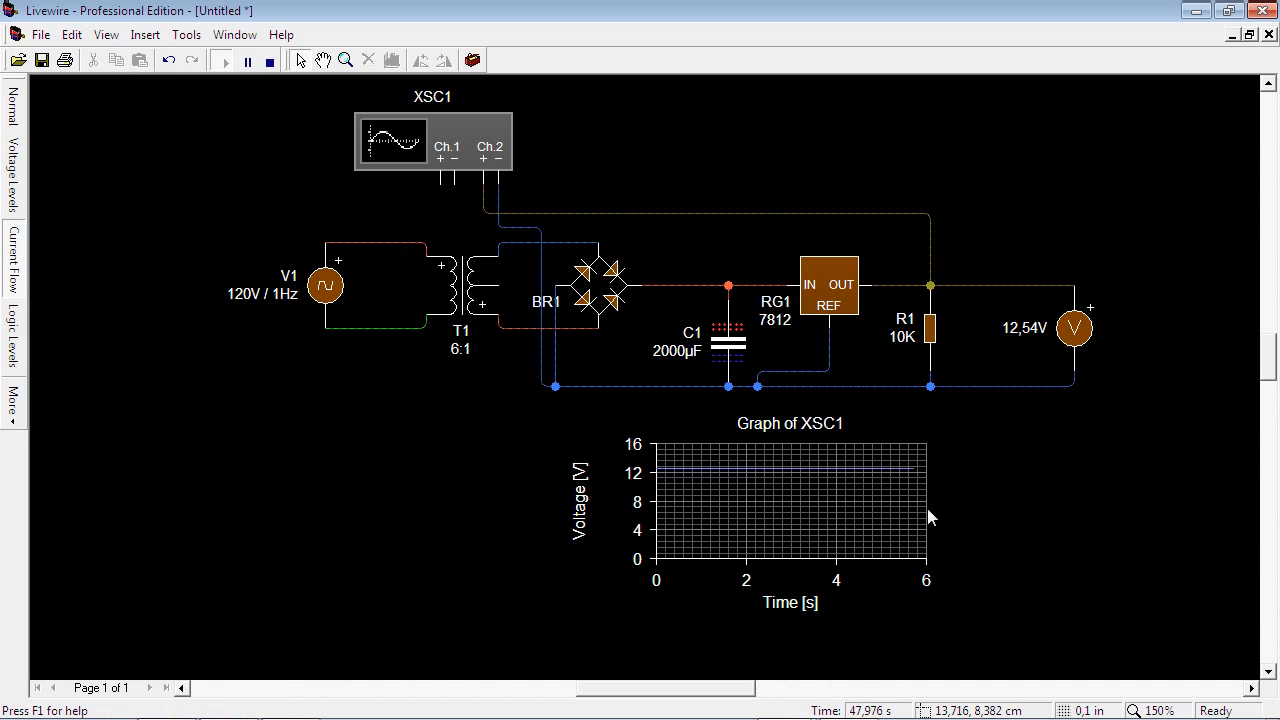
pyautogui.click(1078, 345)
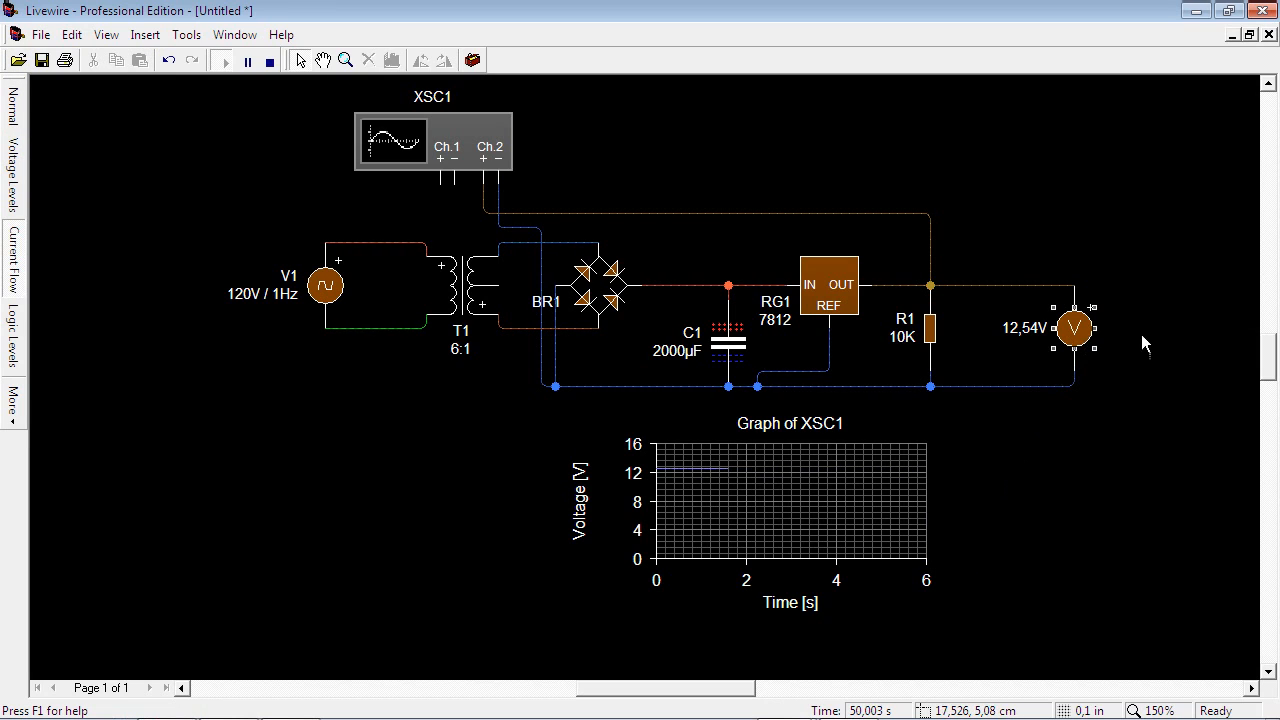
pyautogui.click(269, 61)
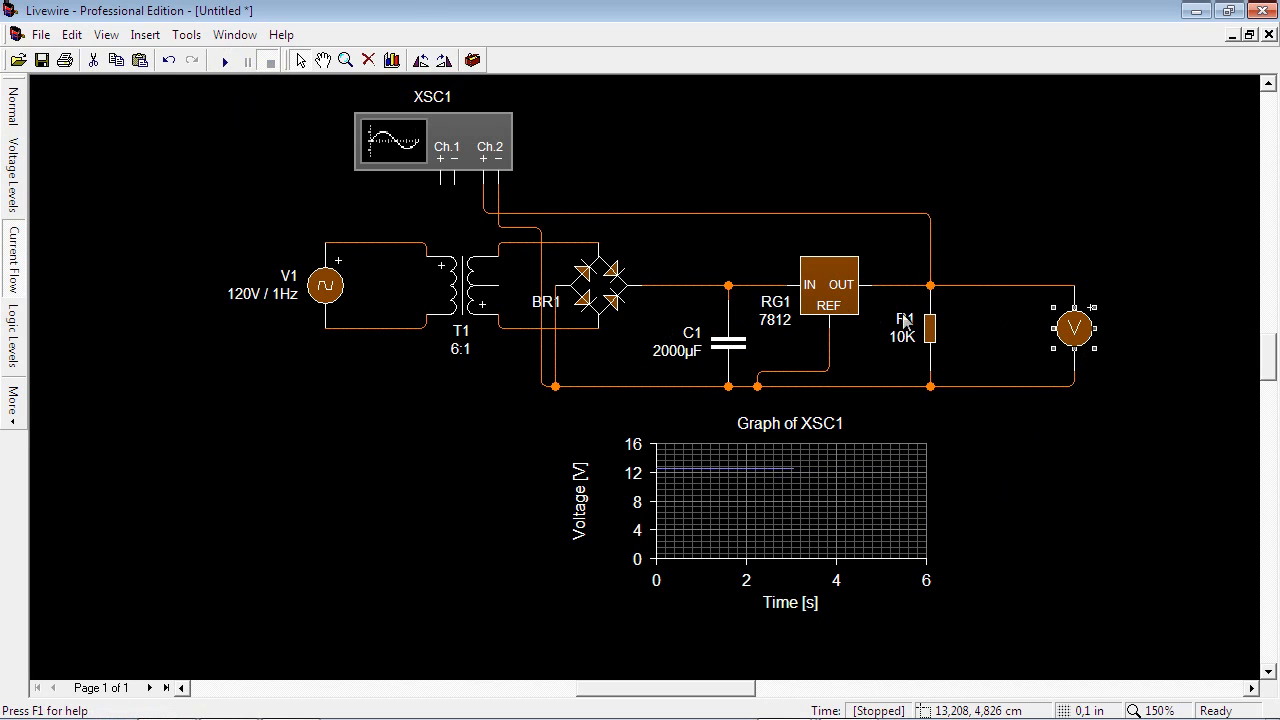
# Step: Move resistor R1 closer to the voltmeter, show the circuit in the Normal view, and delete the leftover wire loop on the ground line
pyautogui.moveTo(930, 322); pyautogui.dragTo(973, 318)
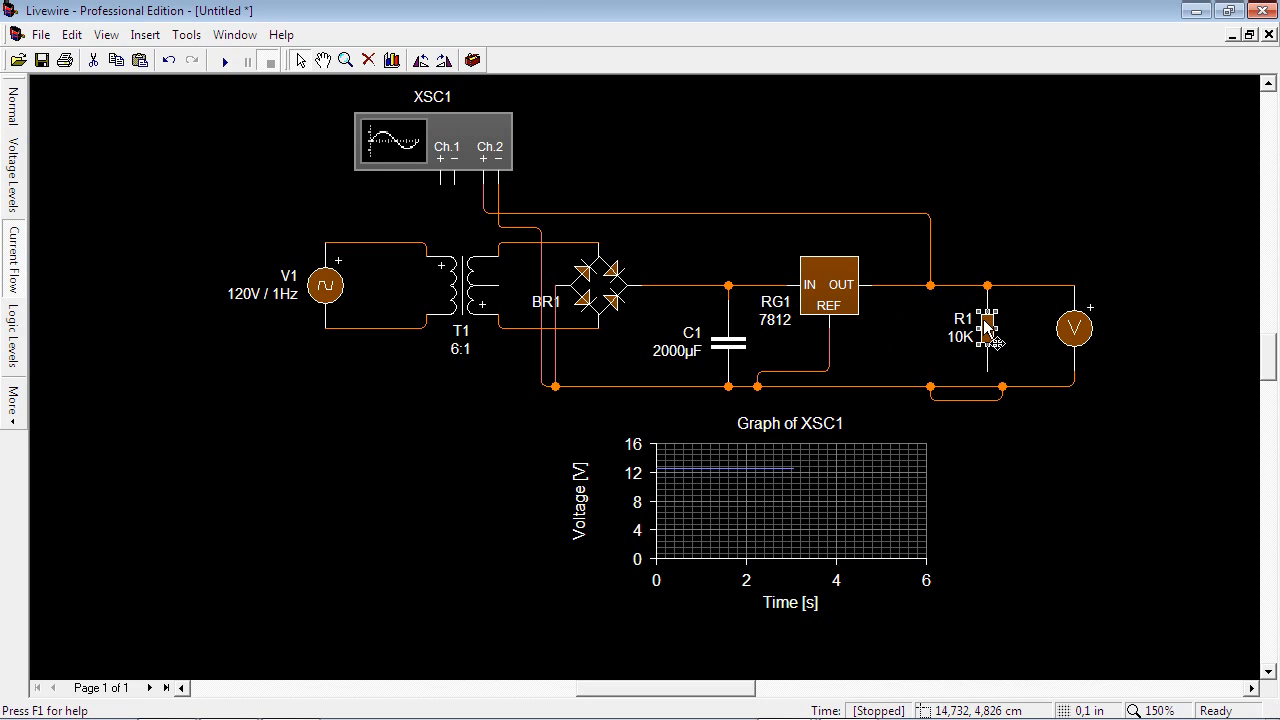
pyautogui.click(14, 110)
pyautogui.click(955, 384)
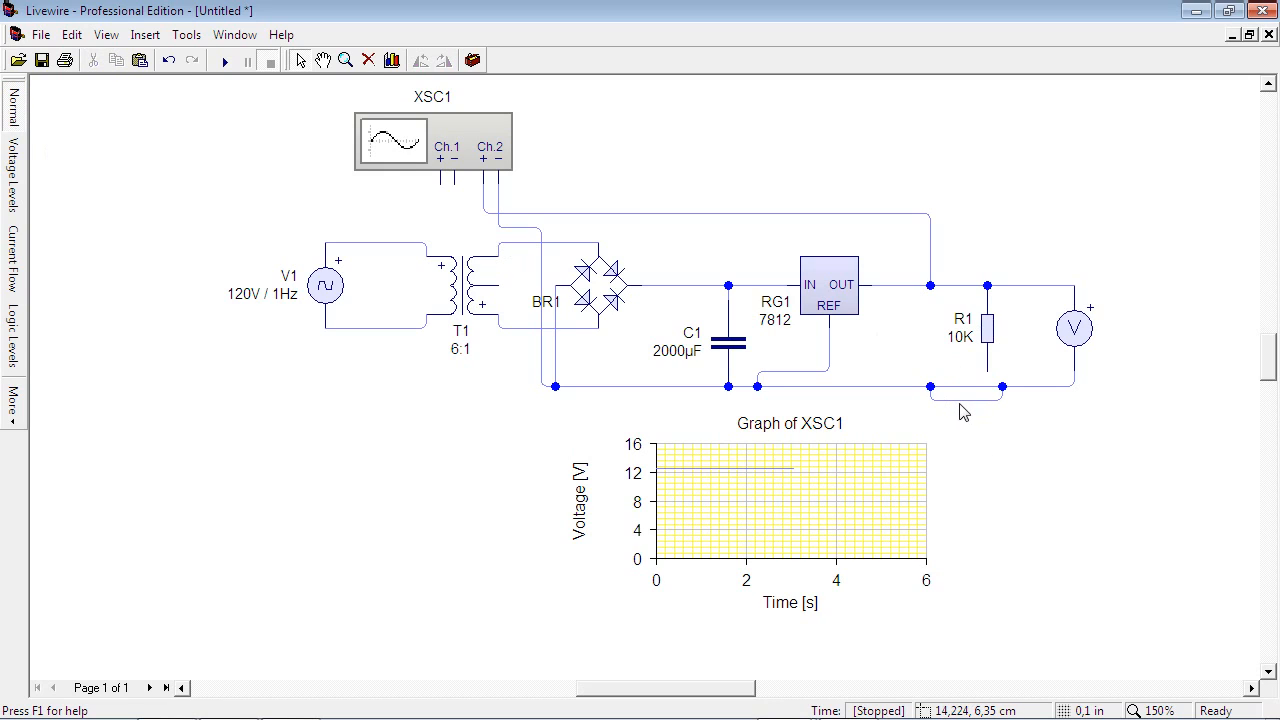
pyautogui.click(955, 406)
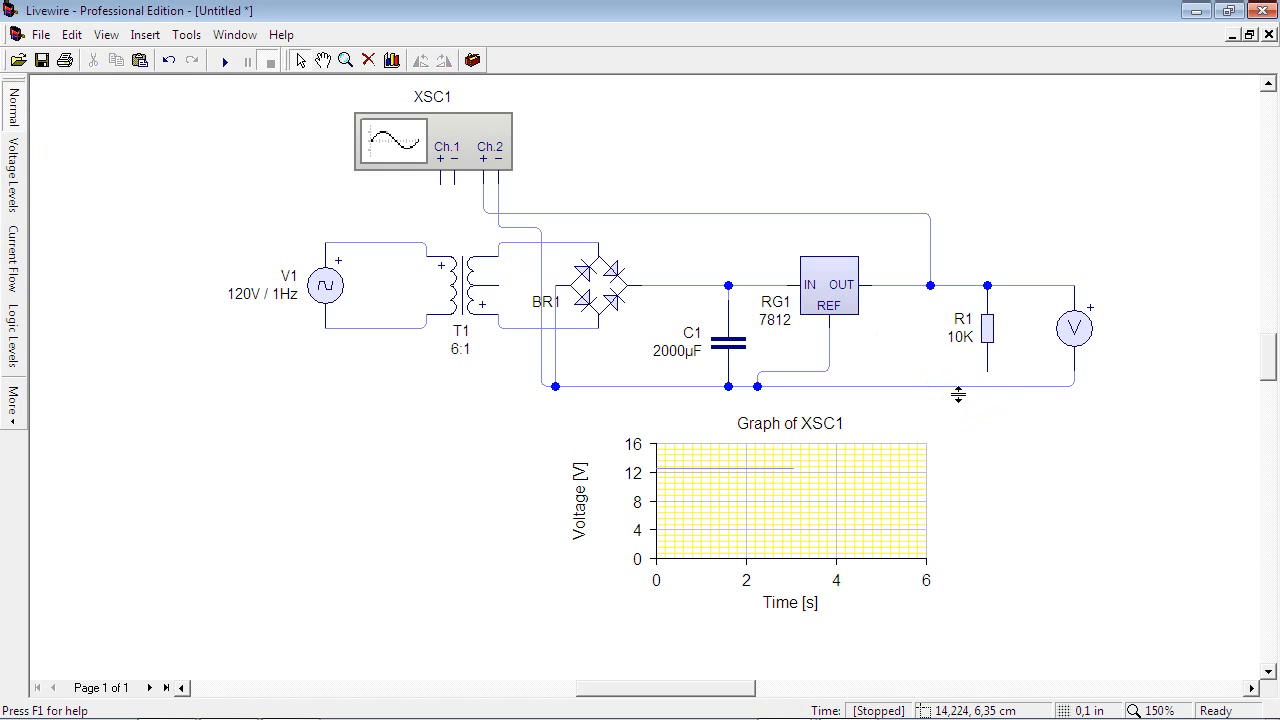
# Step: Remove the wires from RG1's output to the oscilloscope's Ch.2 and R1, and connect R1's lower pin to the ground line
pyautogui.click(928, 259)
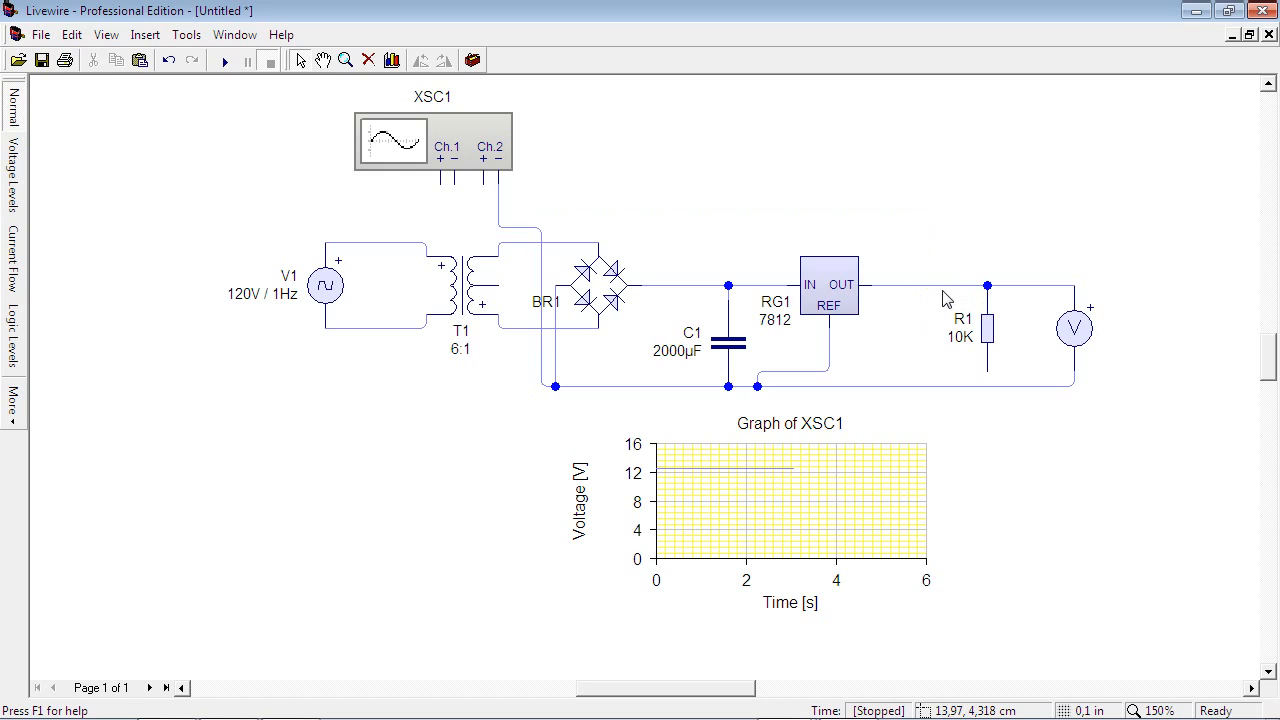
pyautogui.moveTo(988, 360); pyautogui.dragTo(1005, 368)
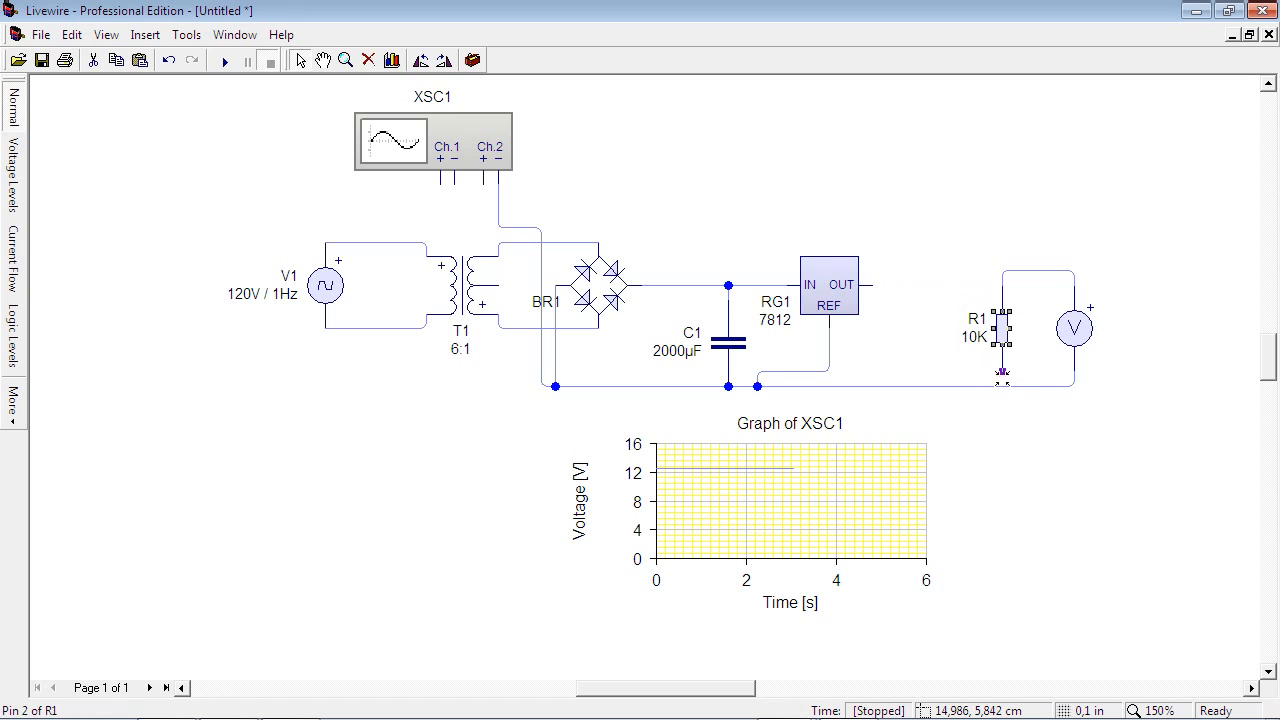
pyautogui.click(1002, 386)
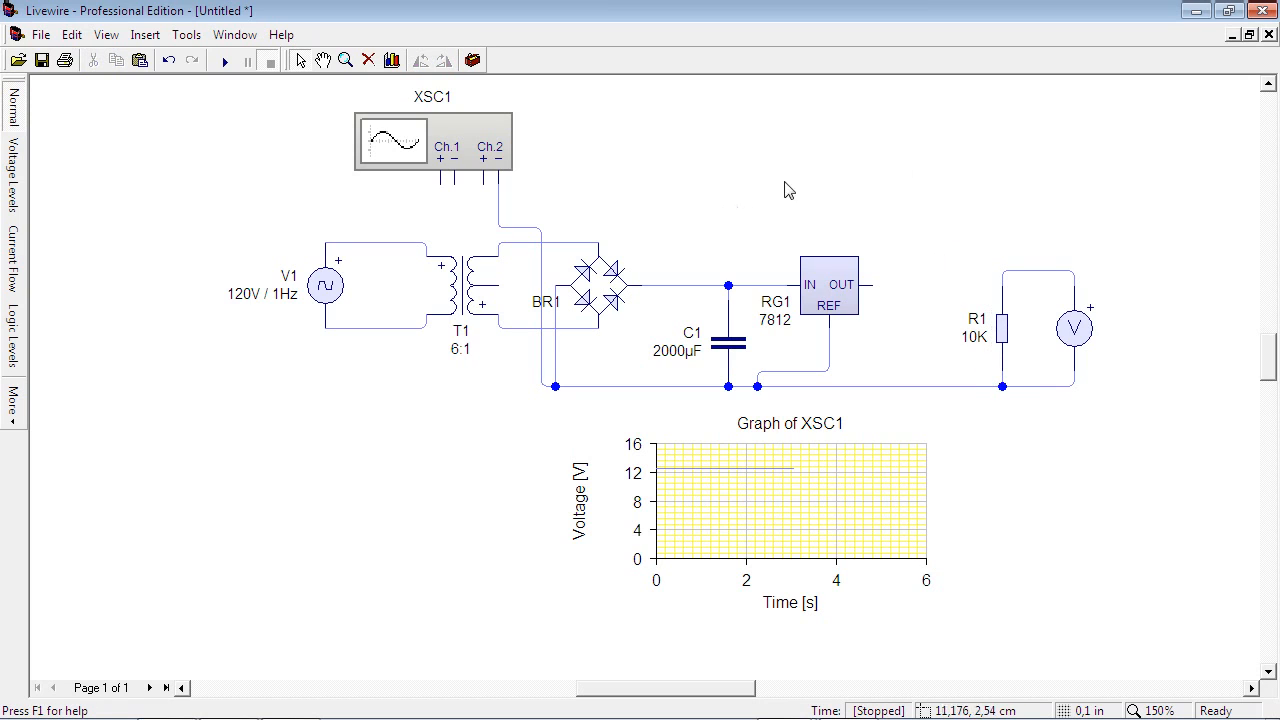
# Step: Place an ammeter from the Measuring gallery in the empty area above the circuit and rotate it left
pyautogui.rightClick(947, 149)
pyautogui.click(474, 61)
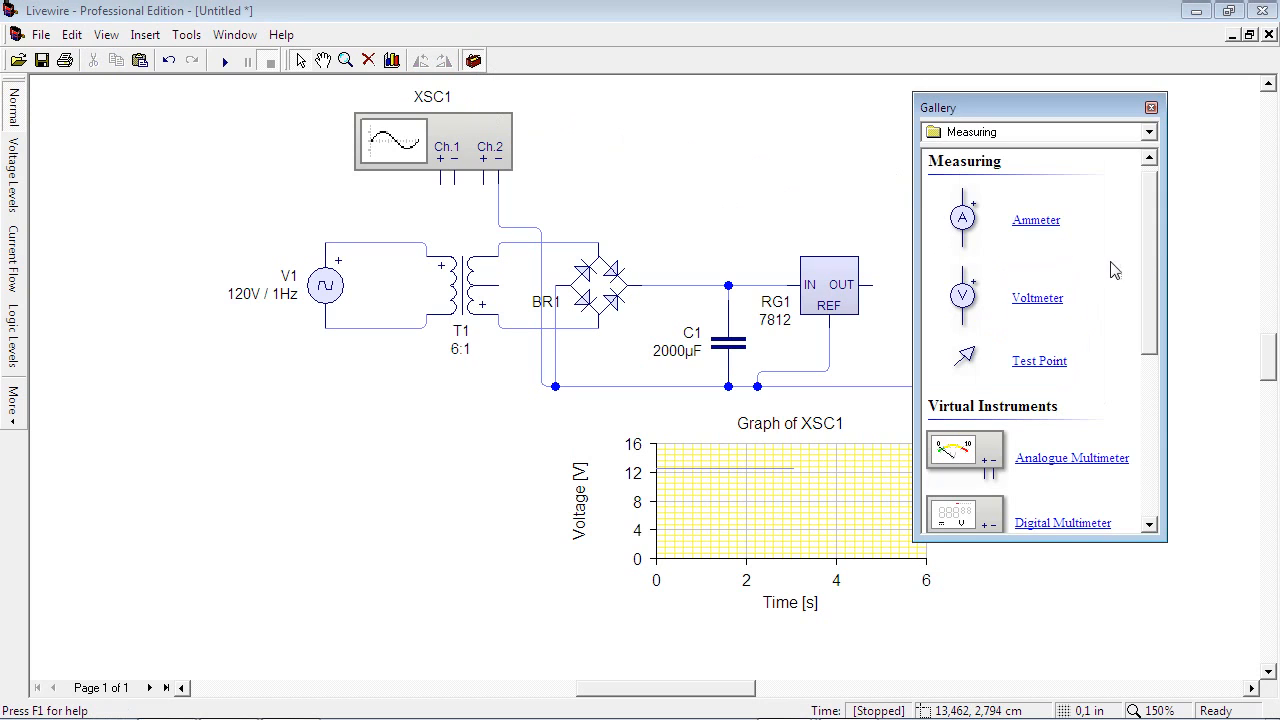
pyautogui.moveTo(1038, 220); pyautogui.dragTo(905, 158)
pyautogui.click(1151, 107)
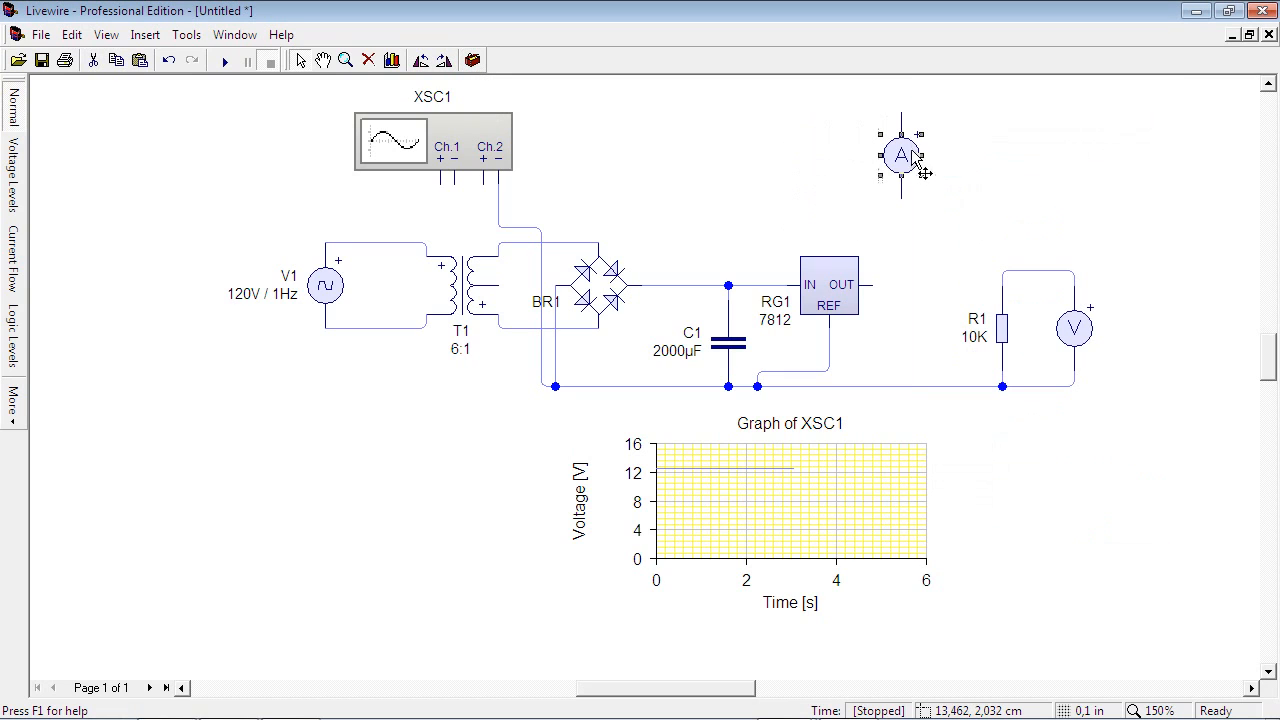
pyautogui.rightClick(907, 157)
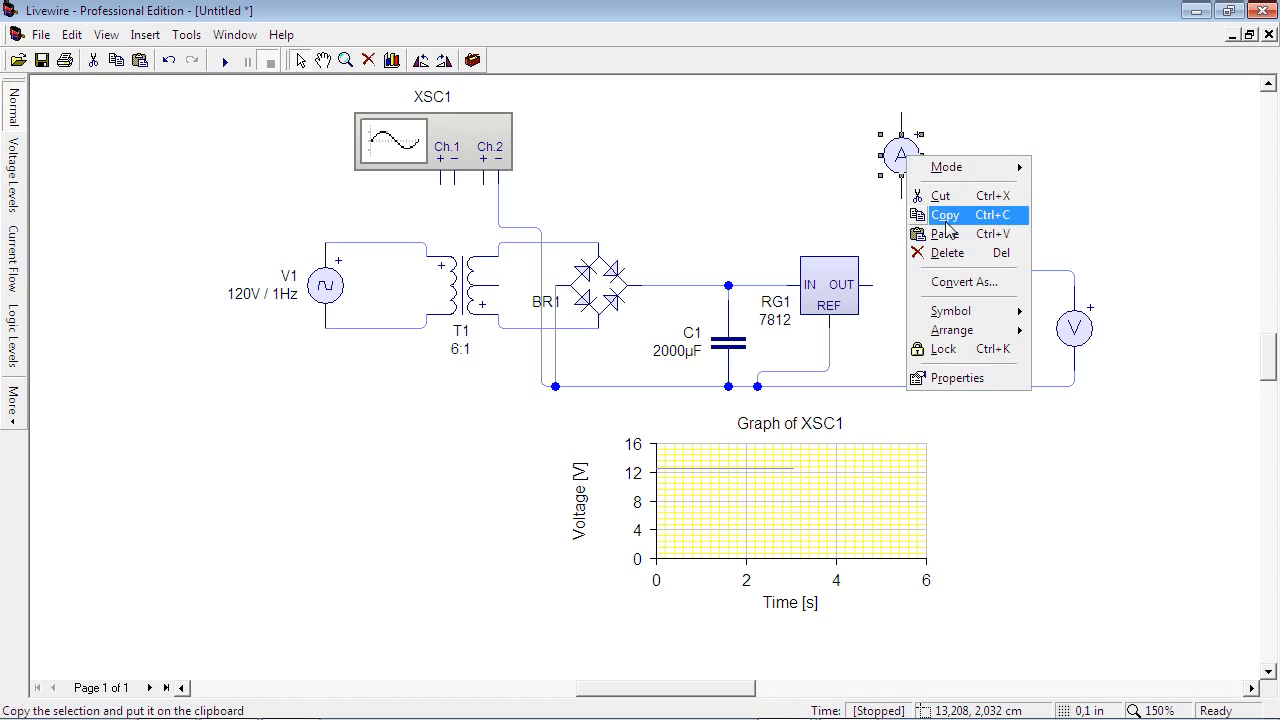
pyautogui.moveTo(967, 338)
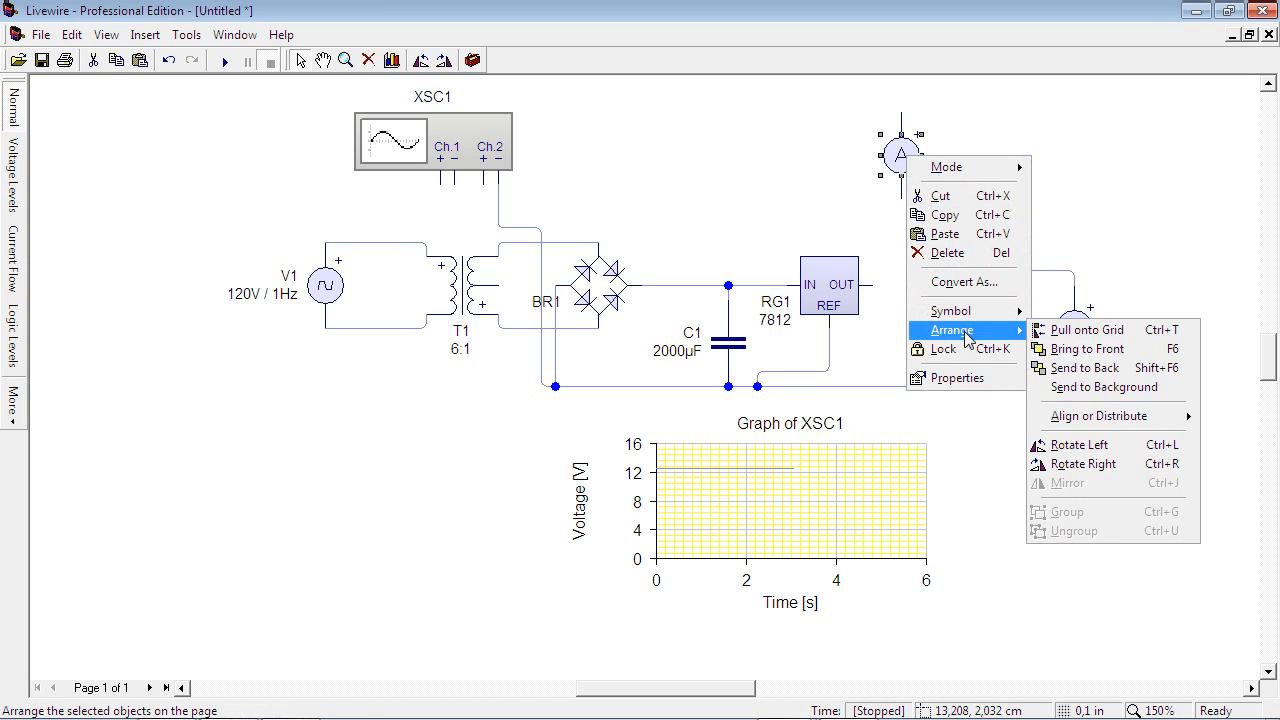
pyautogui.click(1071, 452)
# Step: Position the ammeter between regulator RG1 and resistor R1 and wire it in series with RG1's output
pyautogui.moveTo(911, 157); pyautogui.dragTo(939, 287)
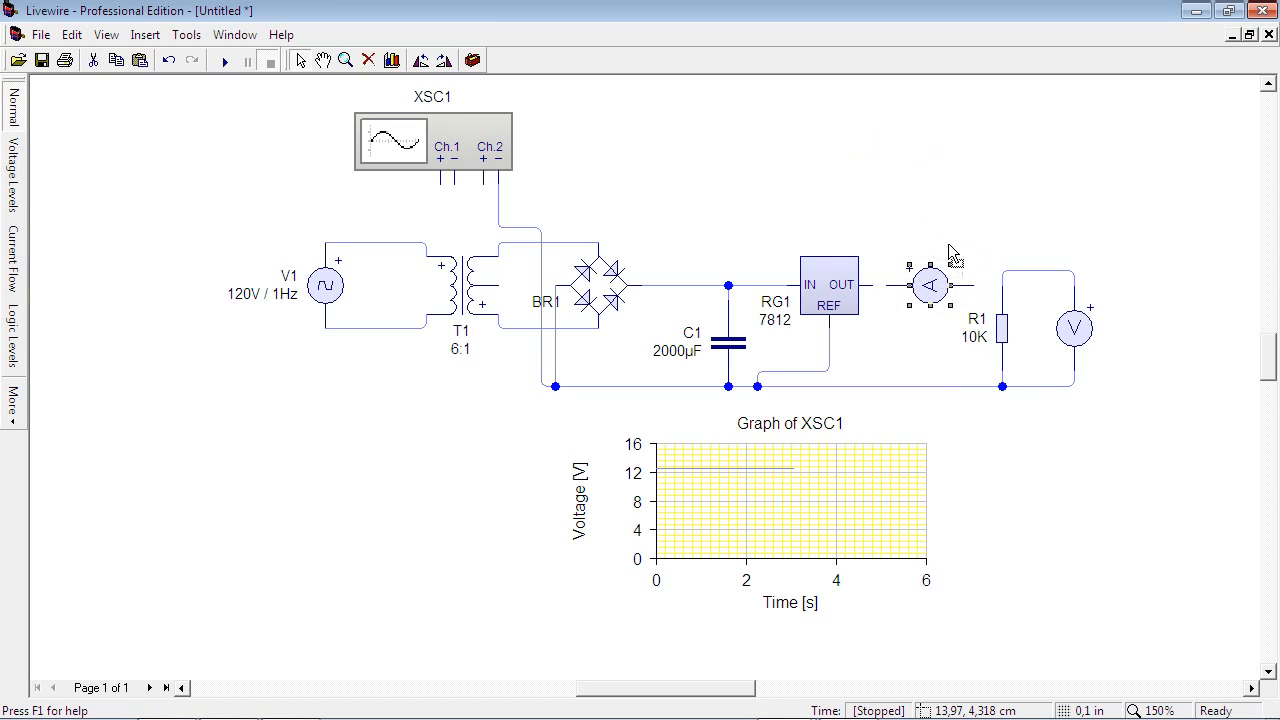
pyautogui.moveTo(950, 290); pyautogui.dragTo(964, 246)
pyautogui.click(918, 262)
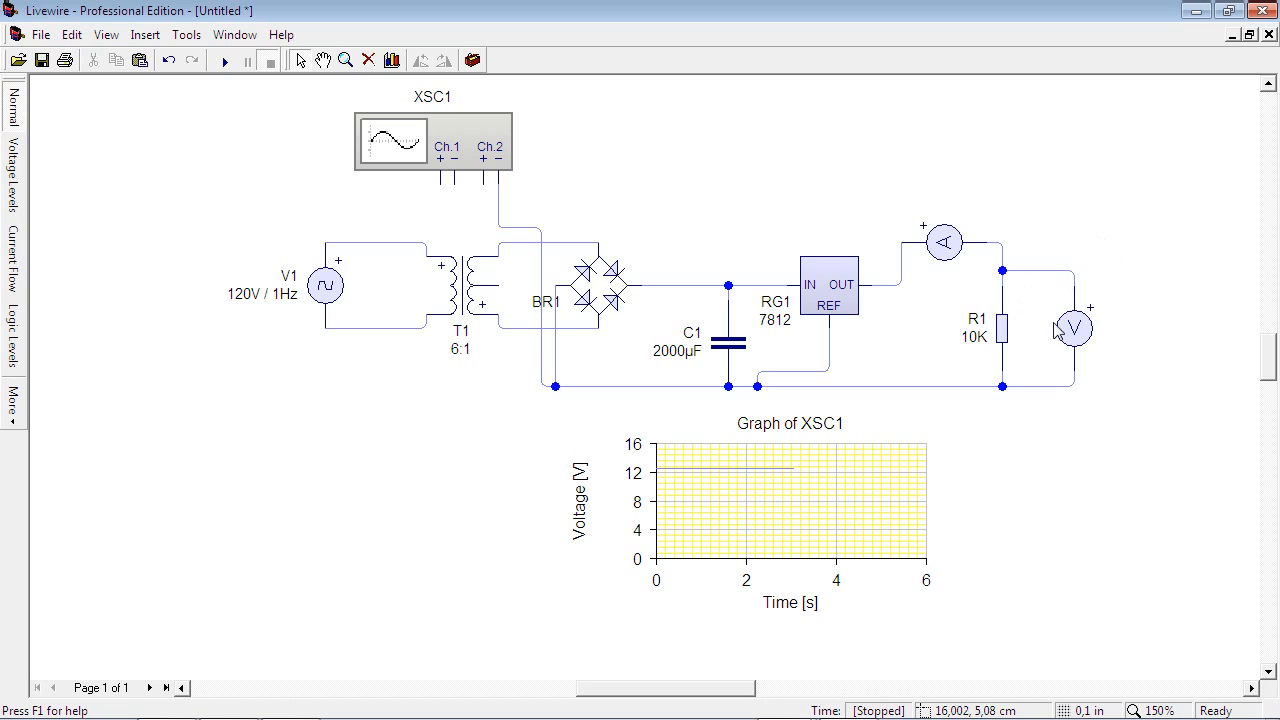
# Step: Move regulator RG1 up in line with the ammeter and shift bridge rectifier BR1 slightly upward
pyautogui.moveTo(850, 310); pyautogui.dragTo(845, 248)
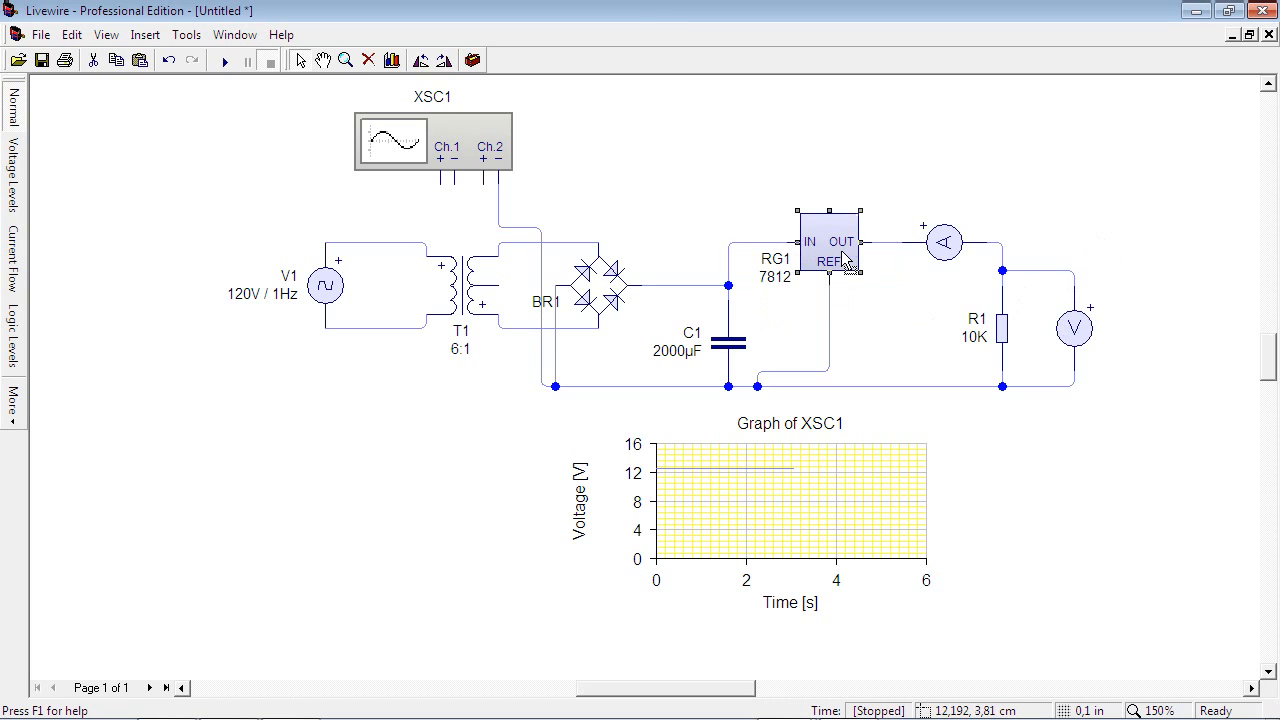
pyautogui.moveTo(613, 315); pyautogui.dragTo(613, 286)
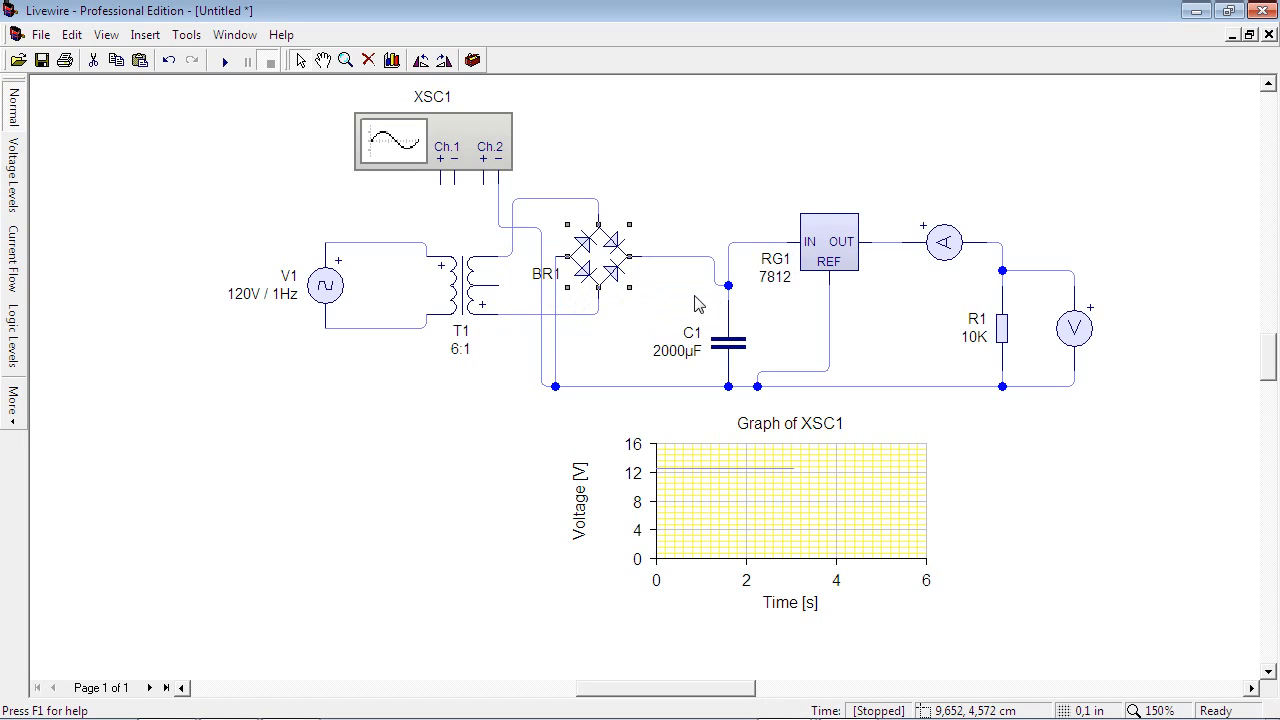
pyautogui.click(930, 157)
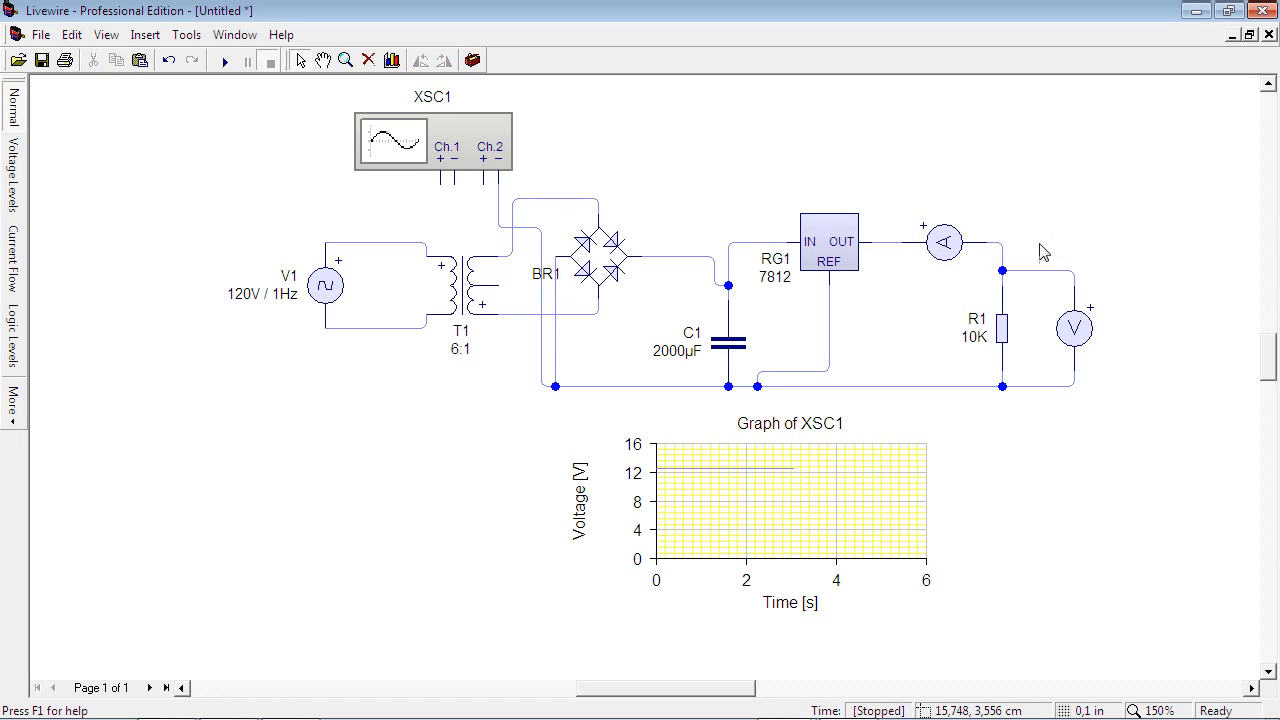
# Step: Replace the bent wire on RG1's REF pin with a straight one down to the ground line
pyautogui.click(804, 372)
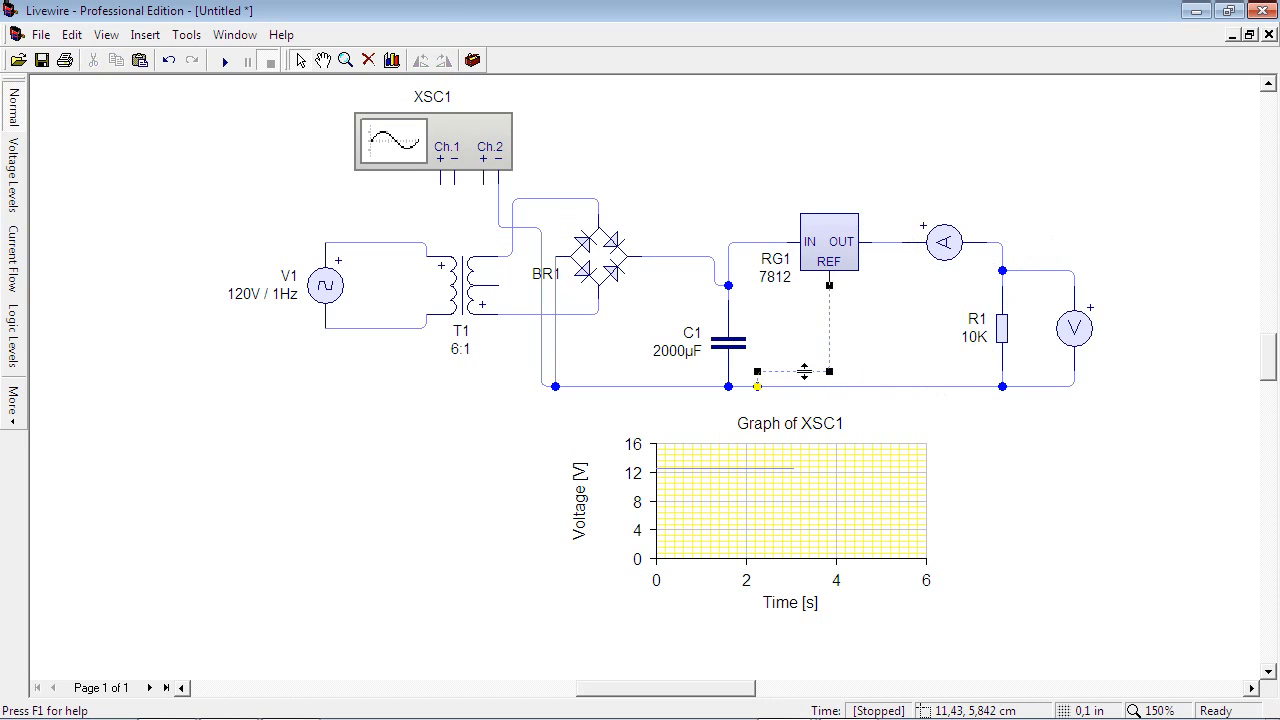
pyautogui.press('Delete')
pyautogui.moveTo(833, 291); pyautogui.dragTo(838, 375)
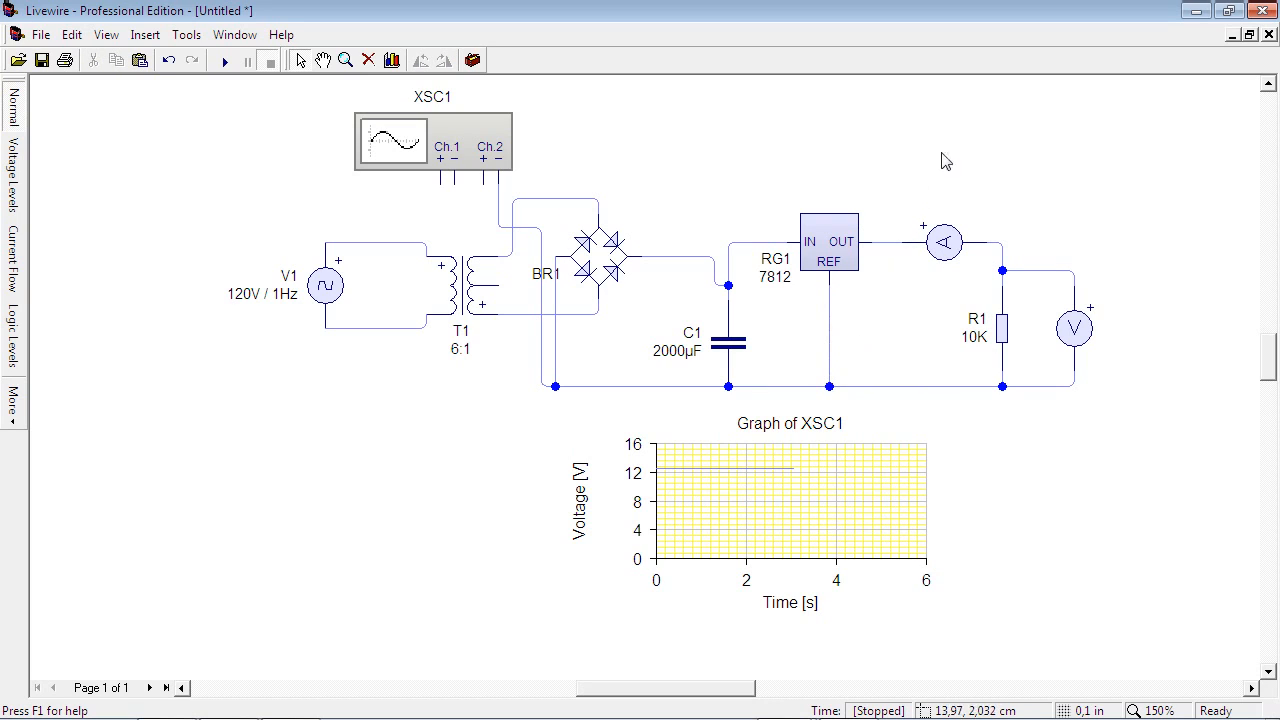
# Step: Run the simulation to check both meters, stop it, and move the voltmeter farther away from R1 so its reading clears the resistor
pyautogui.click(225, 61)
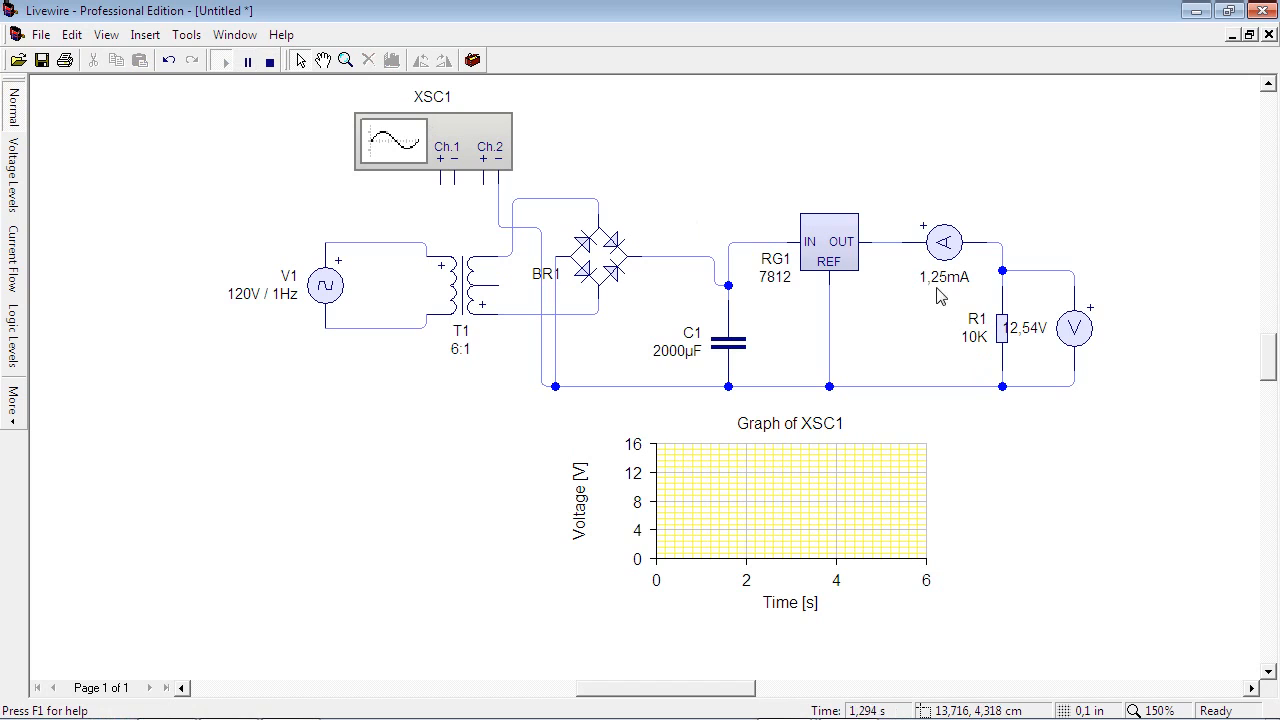
pyautogui.click(1084, 332)
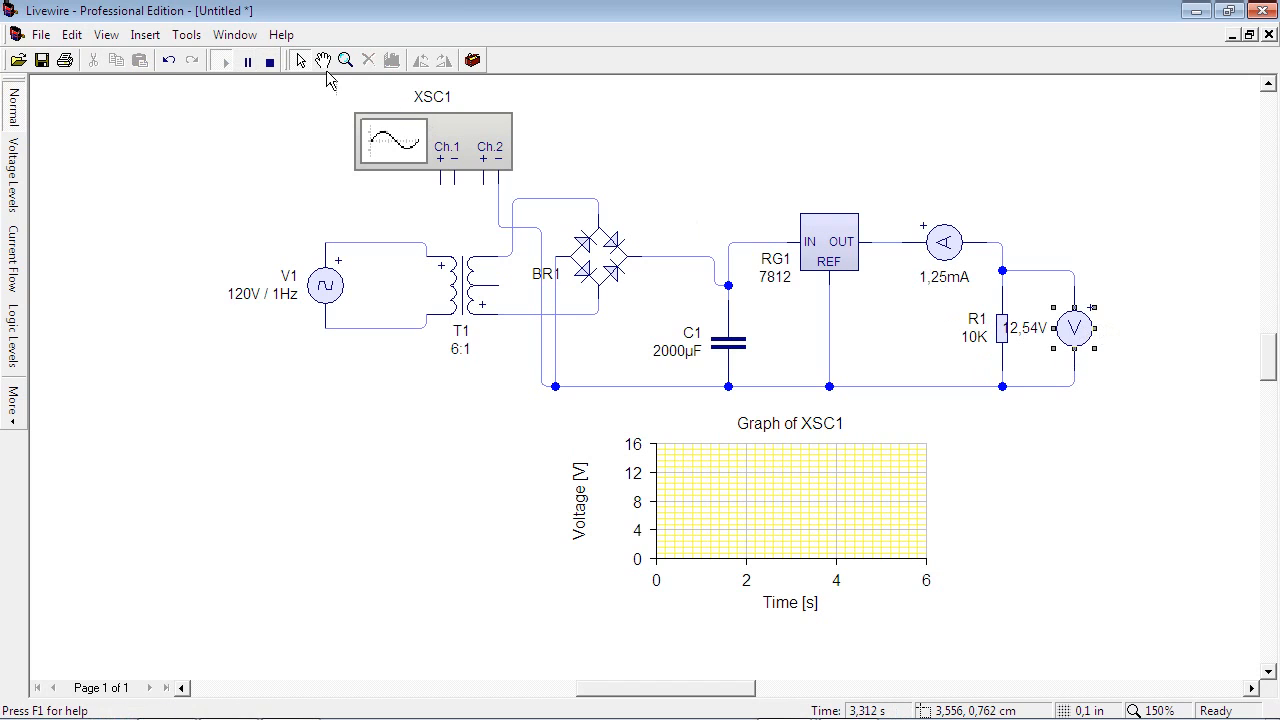
pyautogui.click(269, 61)
pyautogui.moveTo(1076, 336); pyautogui.dragTo(1119, 338)
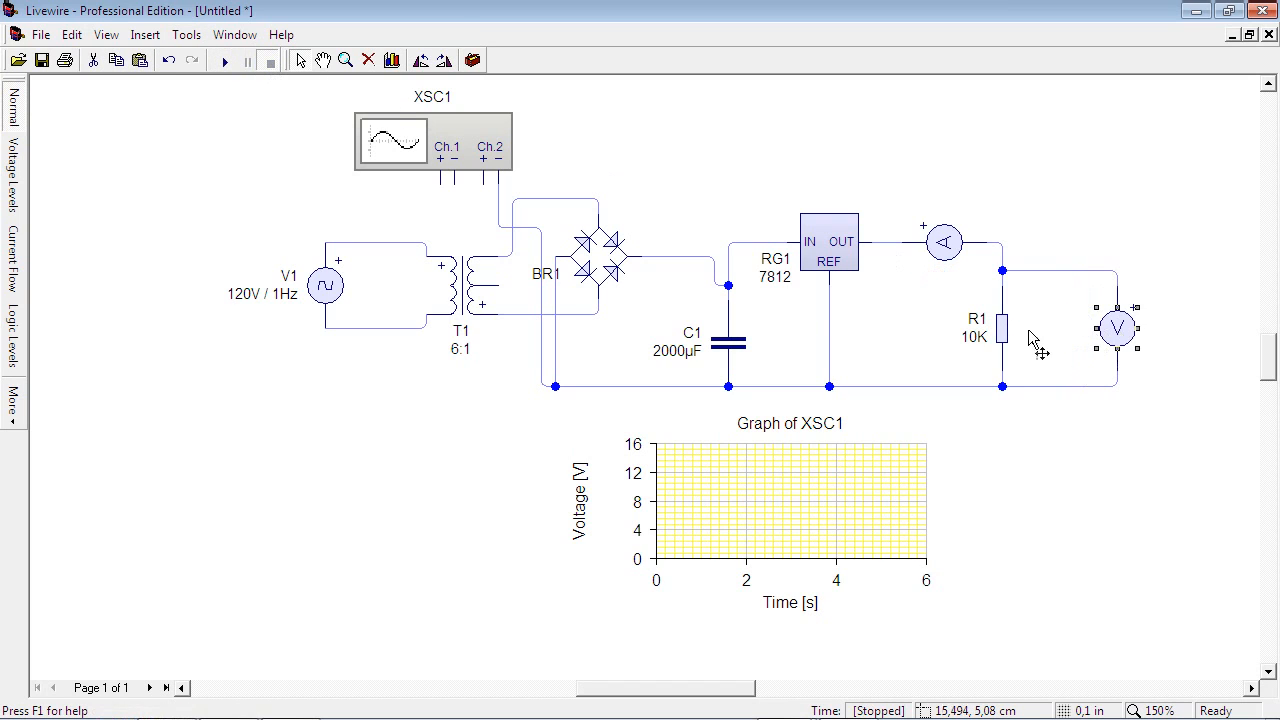
# Step: Run the simulation again and display the circuit with the ammeter in the Current Flow view
pyautogui.click(225, 61)
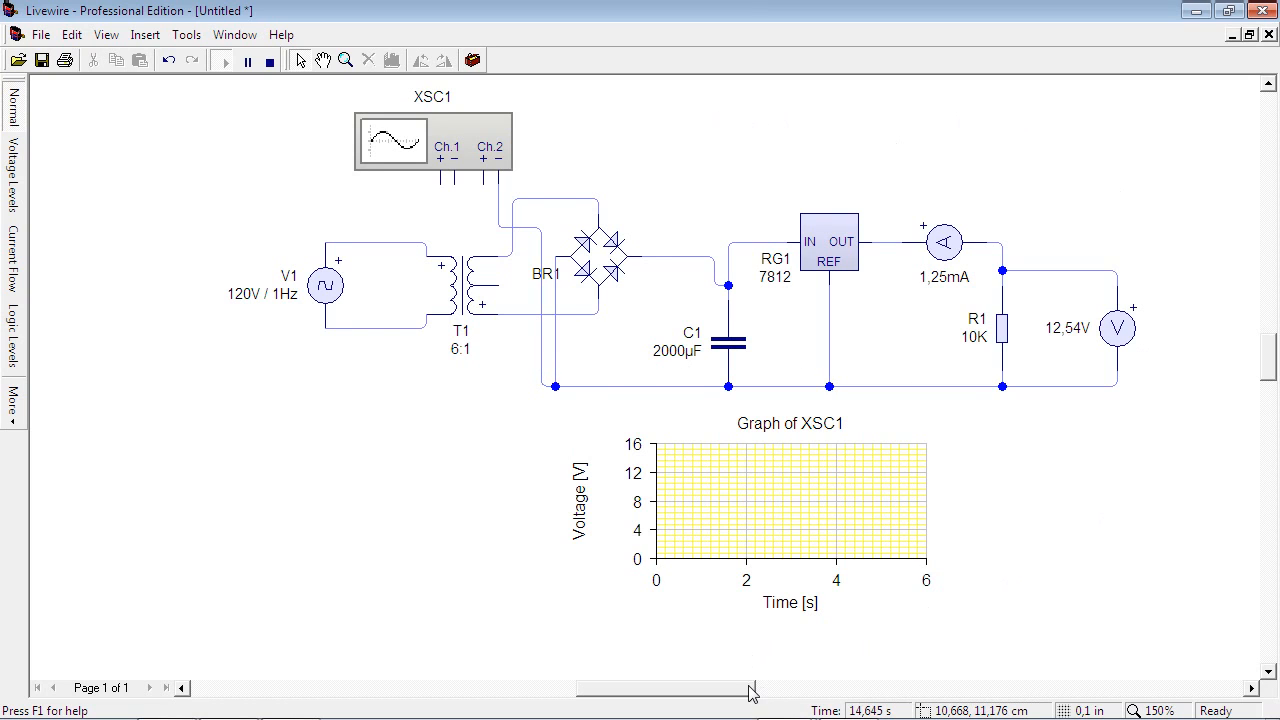
pyautogui.moveTo(752, 688); pyautogui.dragTo(760, 691)
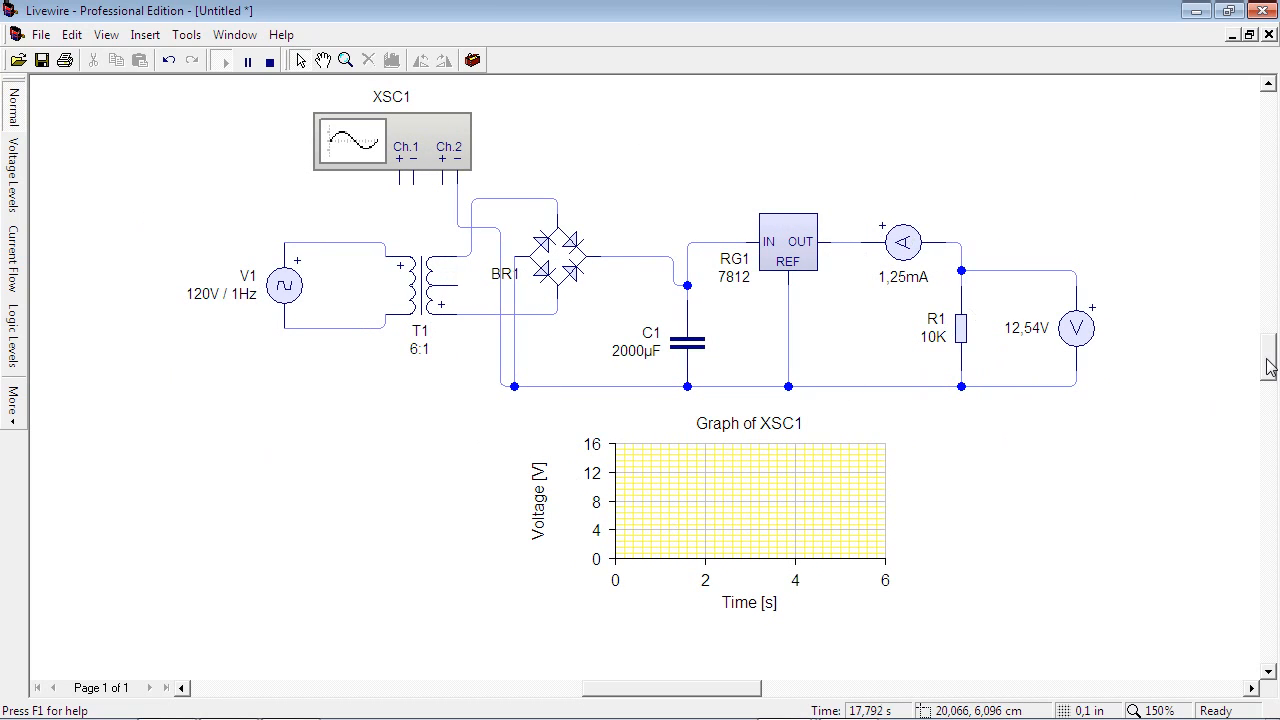
pyautogui.click(12, 262)
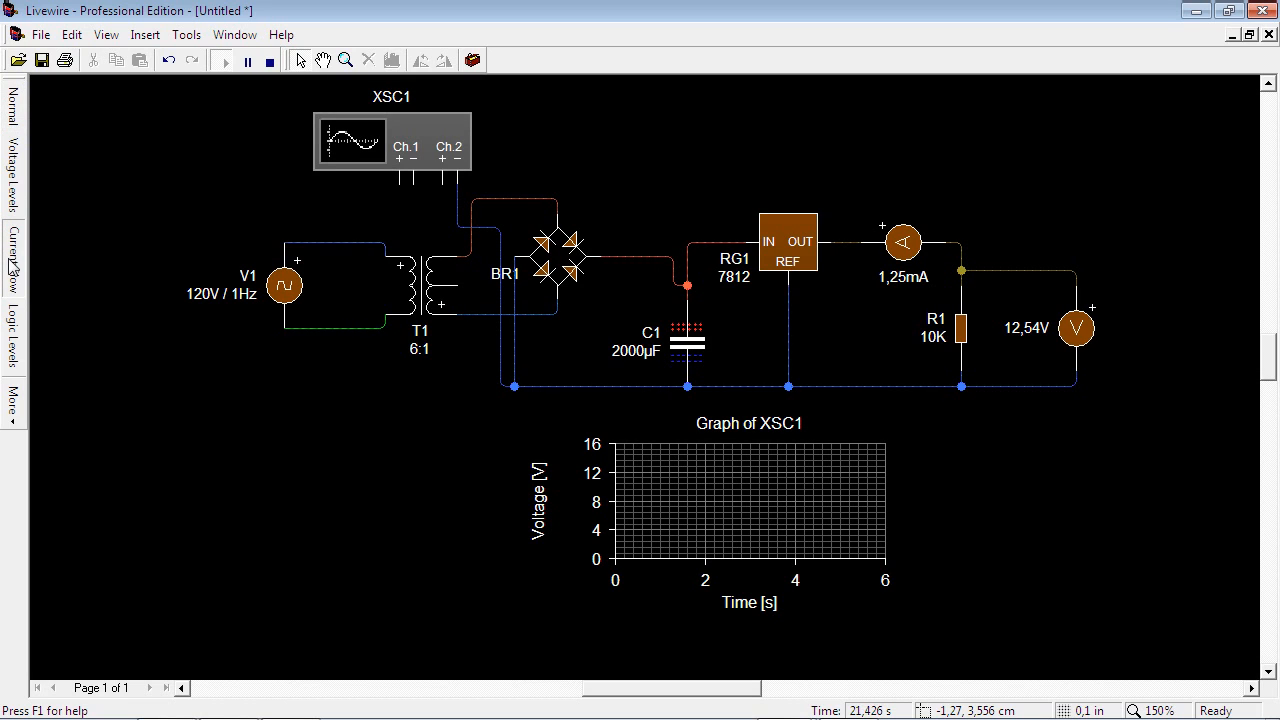
# Step: Return the circuit to the Normal view, stop the simulation, and move oscilloscope XSC1 slightly up and to the left
pyautogui.click(13, 110)
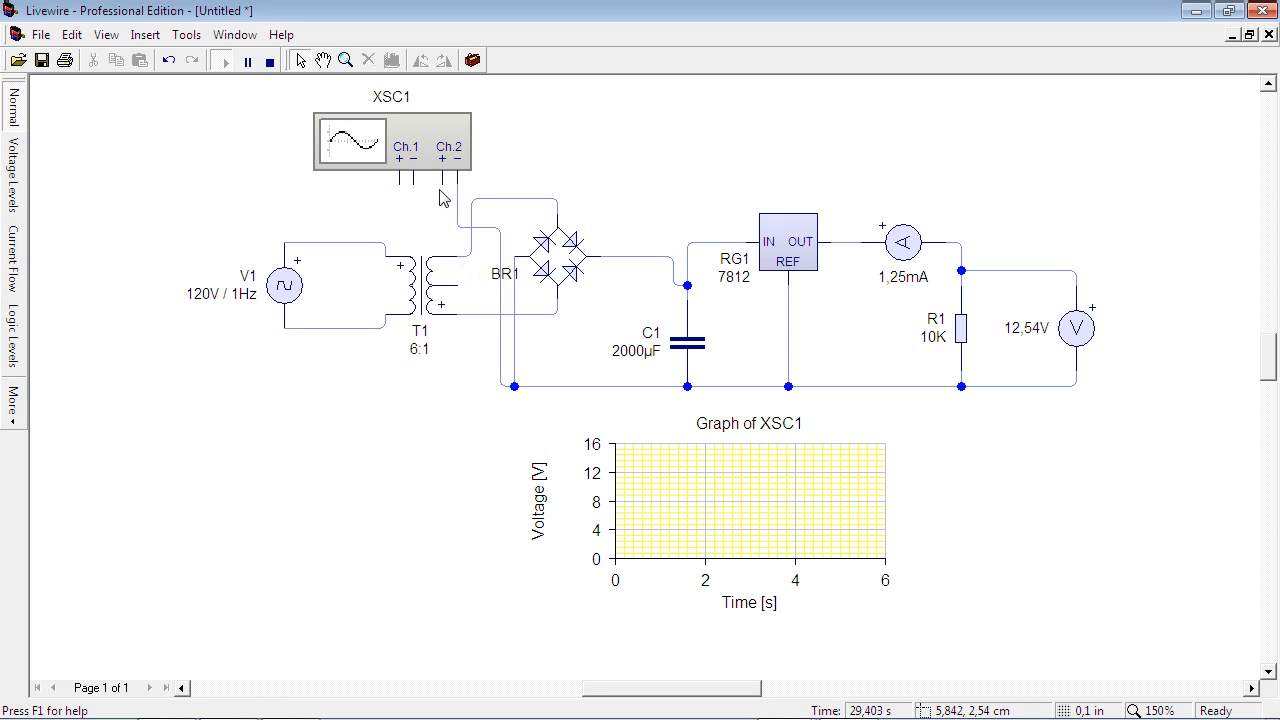
pyautogui.click(440, 137)
pyautogui.click(269, 62)
pyautogui.moveTo(412, 130); pyautogui.dragTo(395, 104)
pyautogui.moveTo(429, 171); pyautogui.dragTo(1029, 270)
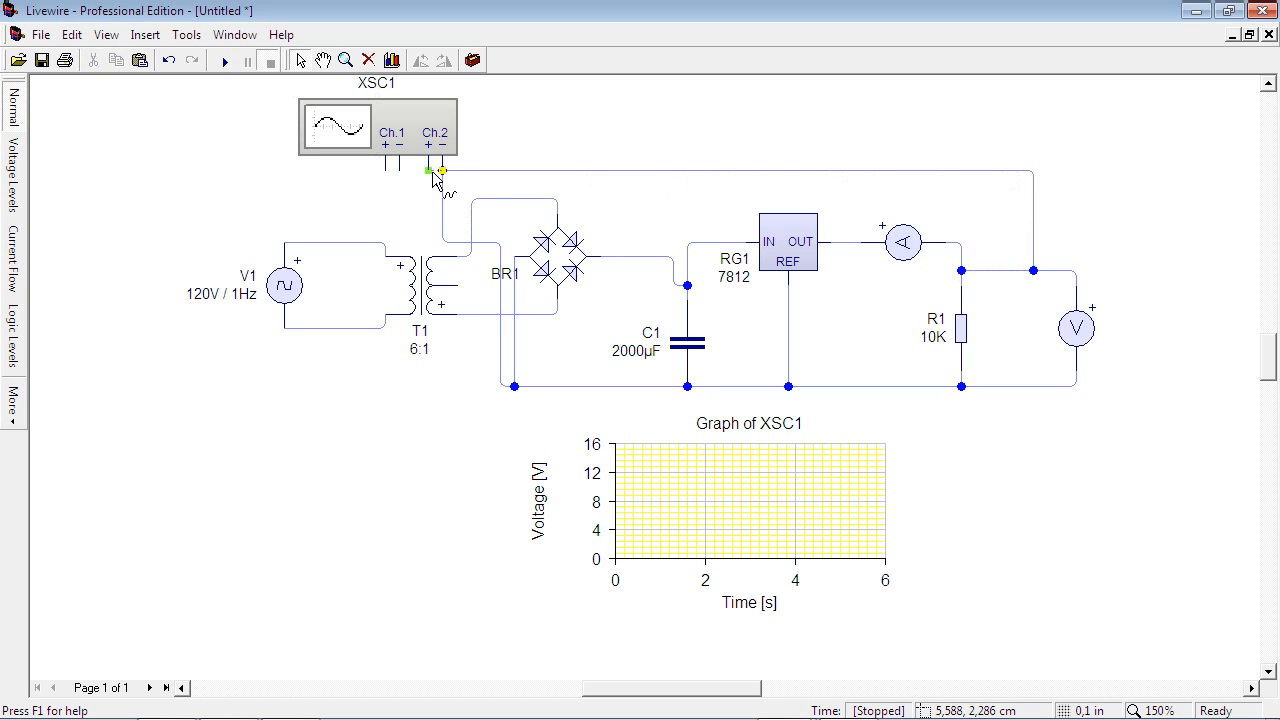
pyautogui.click(490, 171)
pyautogui.press('Delete')
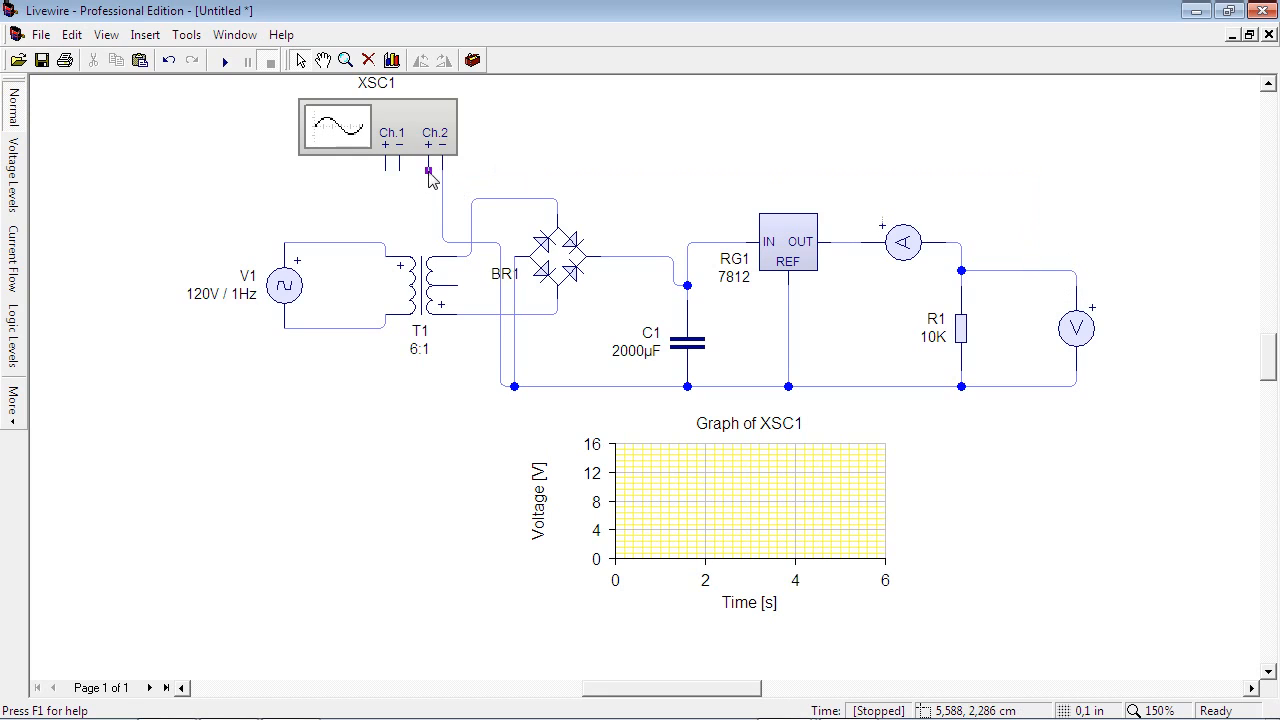
# Step: Wire XSC1's Ch.2 positive terminal to the output line between R1 and the voltmeter, and run the simulation to graph the regulated voltage
pyautogui.moveTo(429, 172)
pyautogui.mouseDown()
pyautogui.moveTo(446, 189)
pyautogui.moveTo(863, 184)
pyautogui.moveTo(1018, 198)
pyautogui.moveTo(1041, 186)
pyautogui.moveTo(1043, 270)
pyautogui.mouseUp()
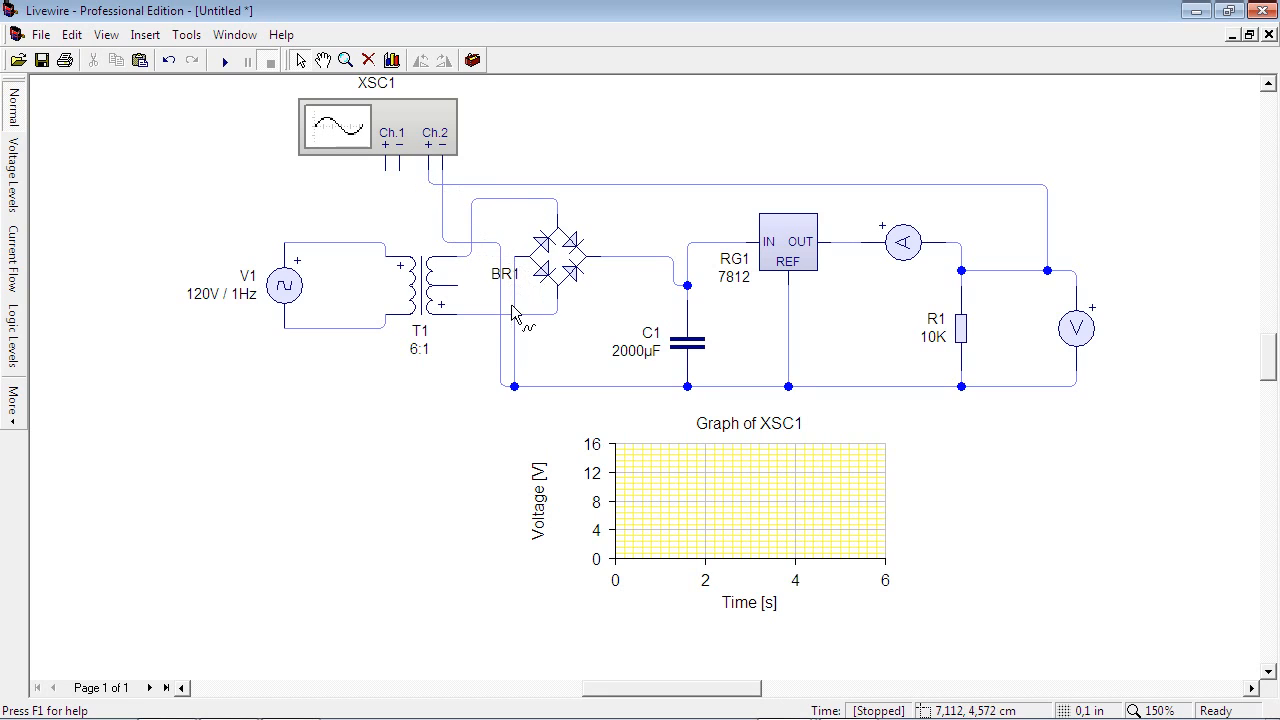
pyautogui.click(225, 62)
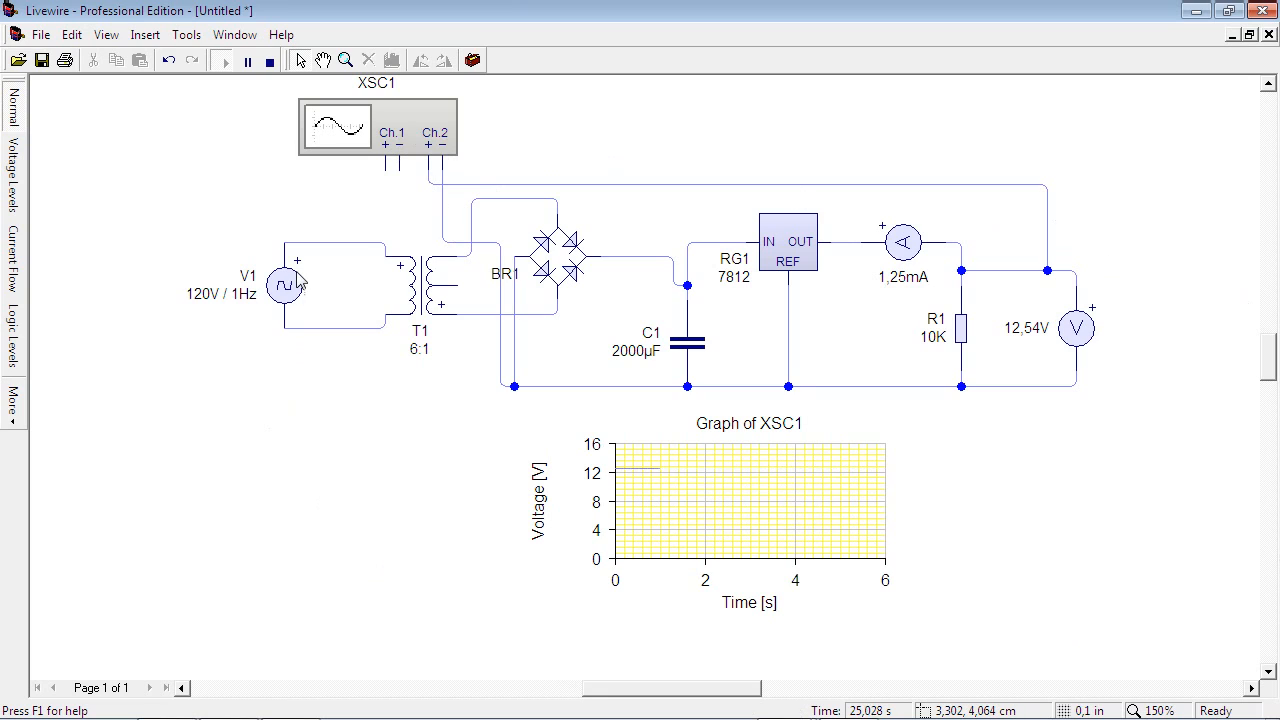
pyautogui.moveTo(300, 281)
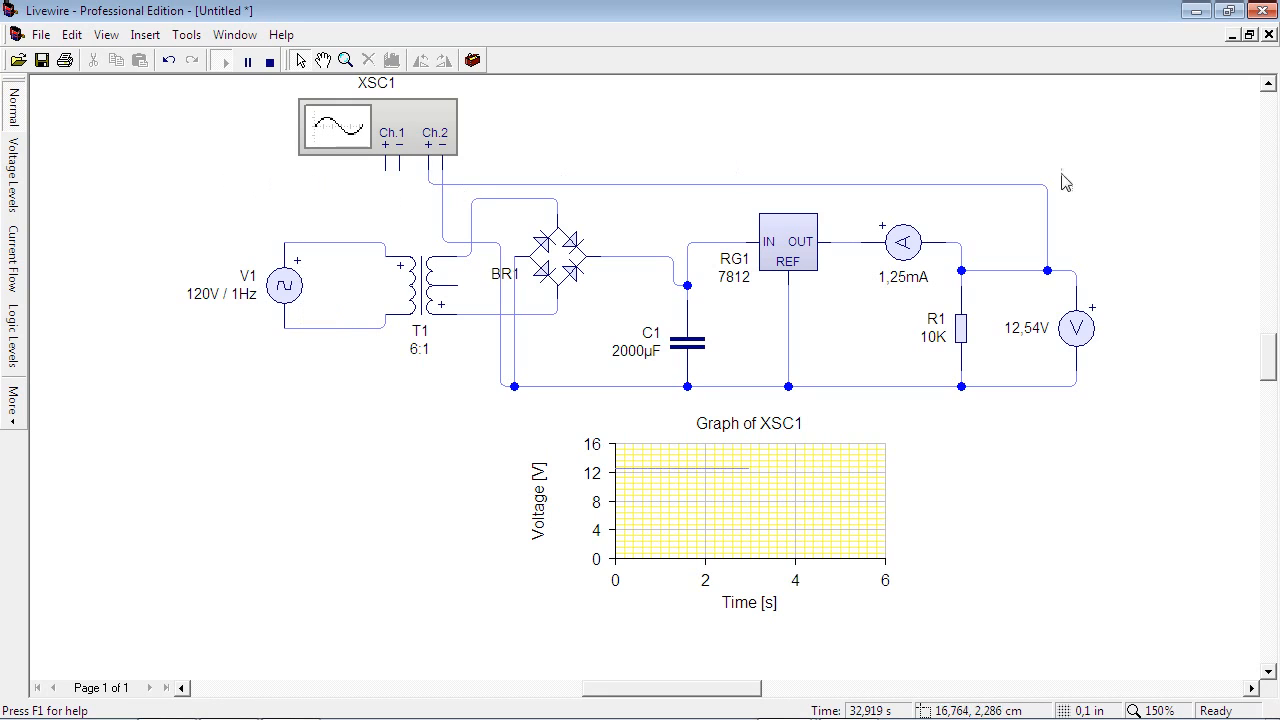
pyautogui.moveTo(1271, 352); pyautogui.dragTo(1271, 350)
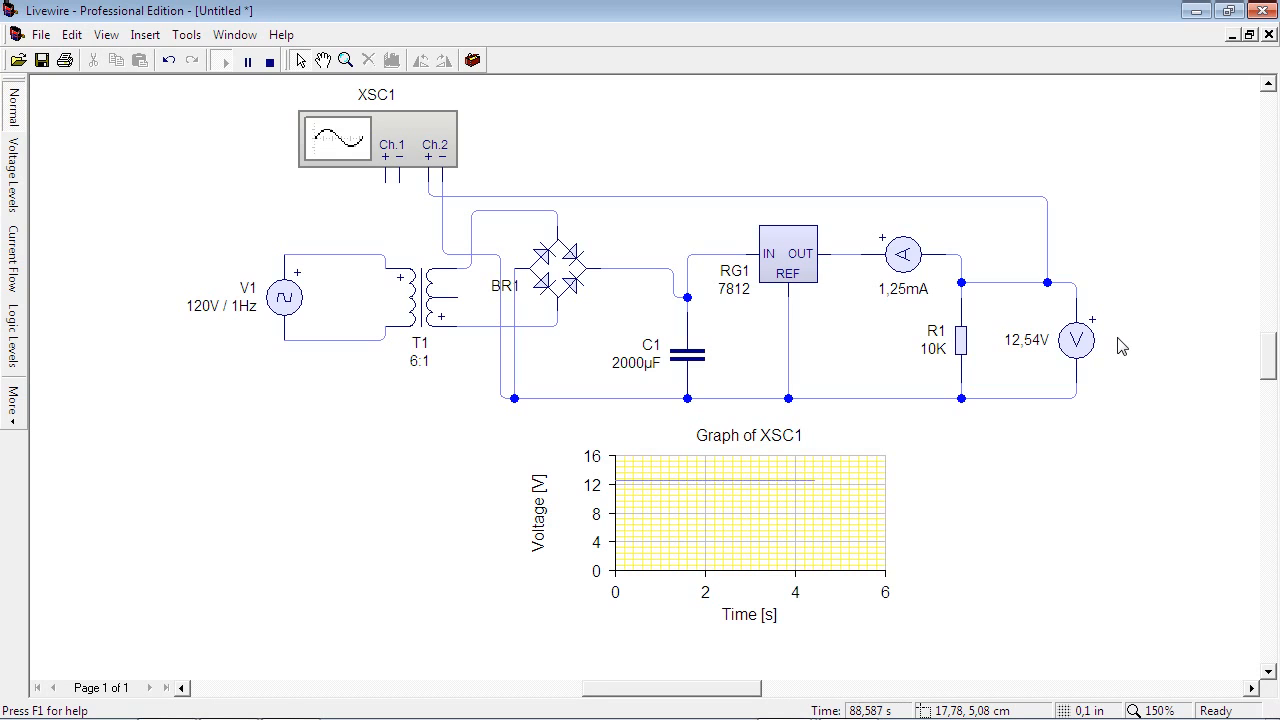
pyautogui.hotkey('alt', 'Tab')
pyautogui.hotkey('alt', 'Tab')
pyautogui.hotkey('alt', 'Tab')
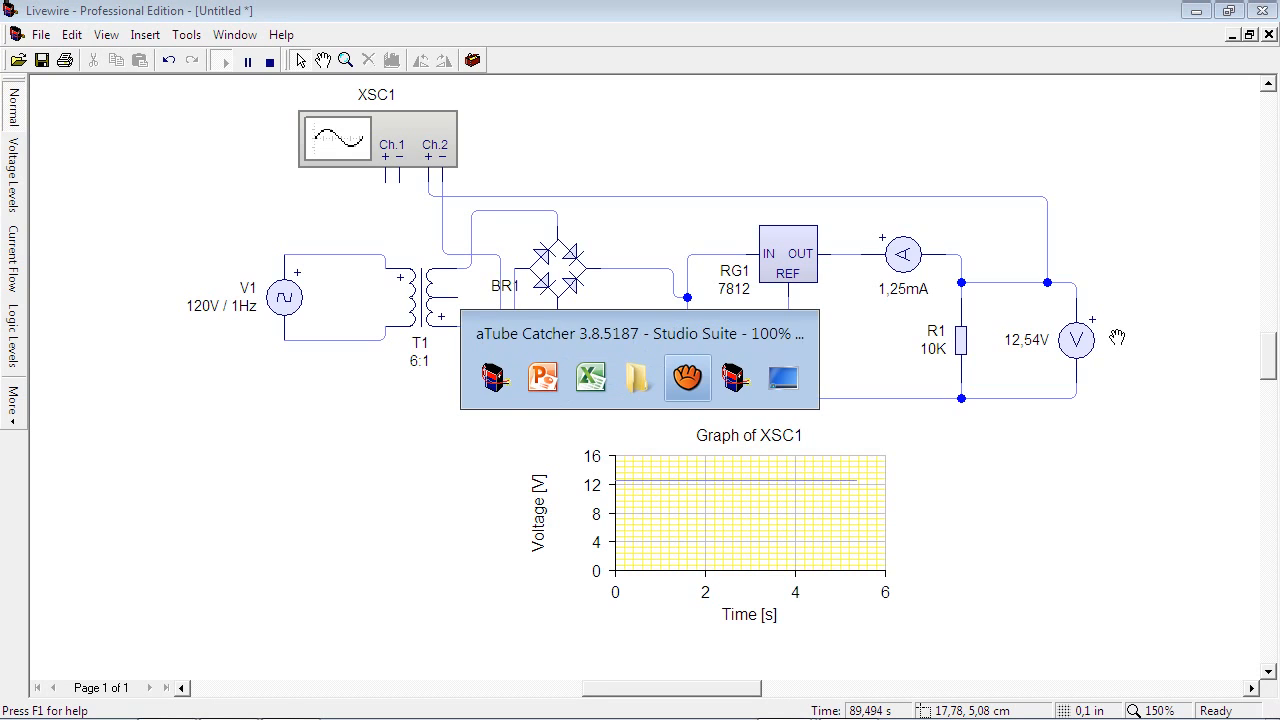
pyautogui.press('Escape')
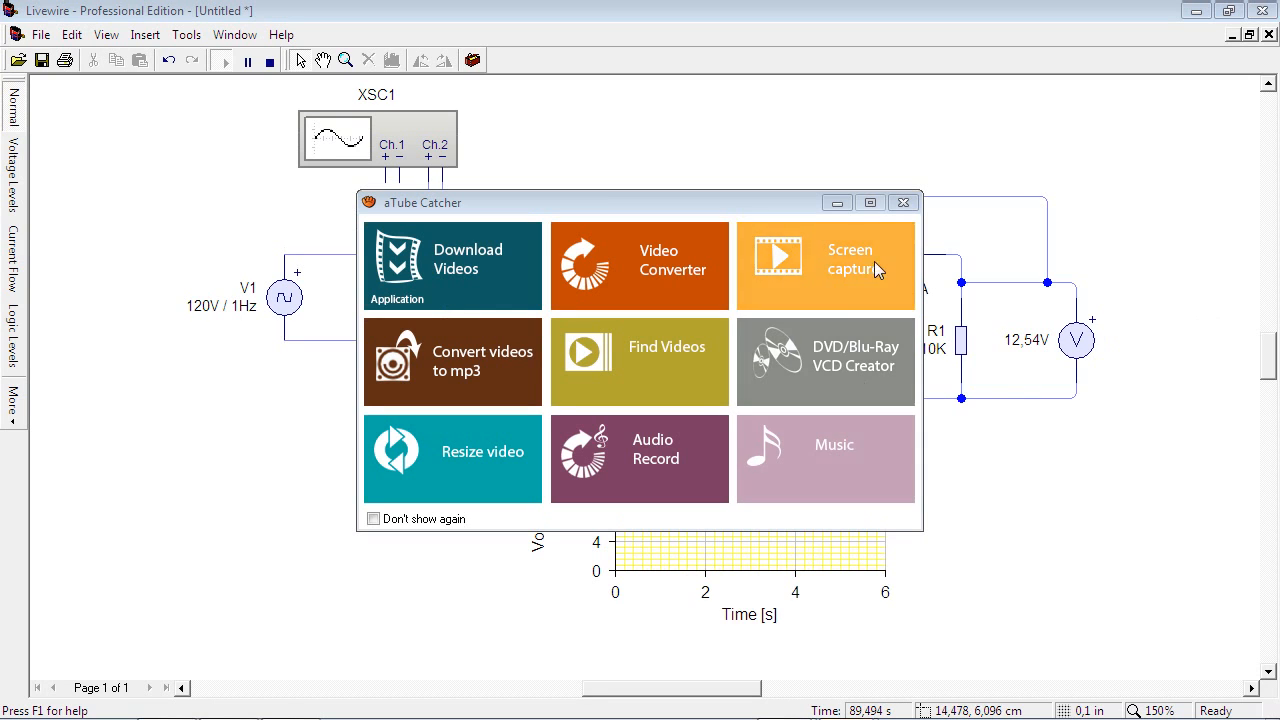
pyautogui.click(903, 204)
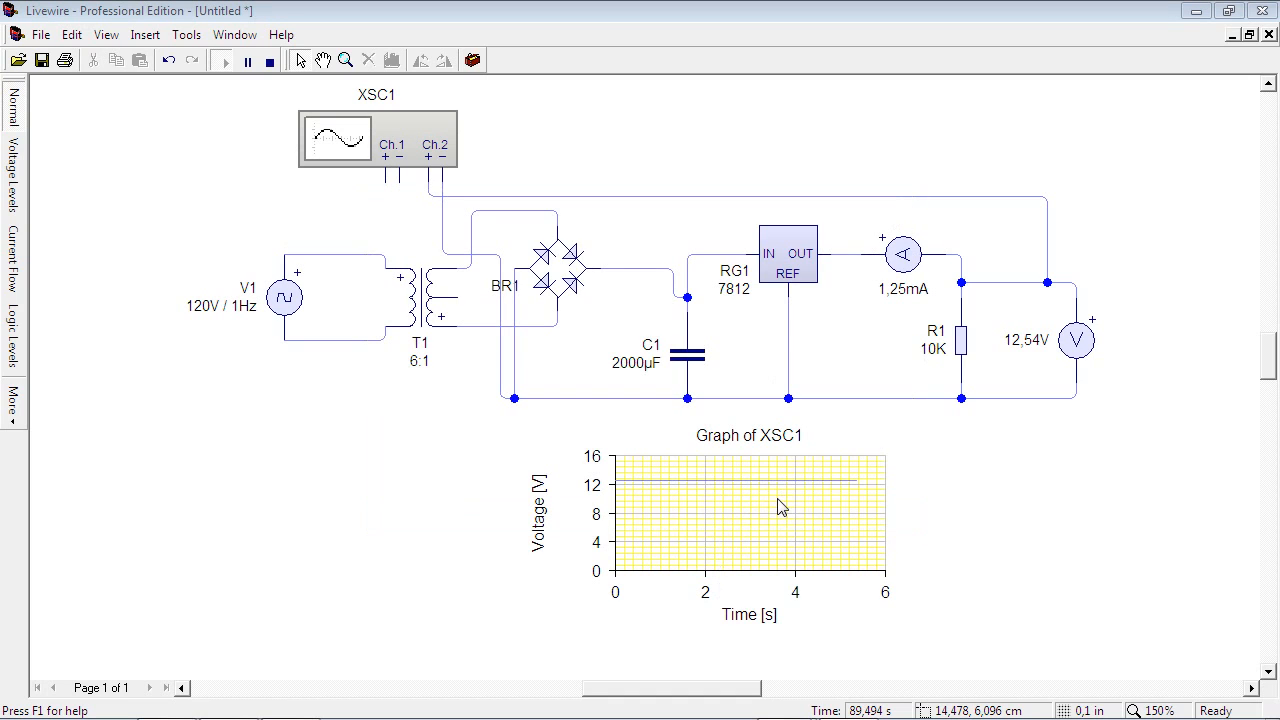